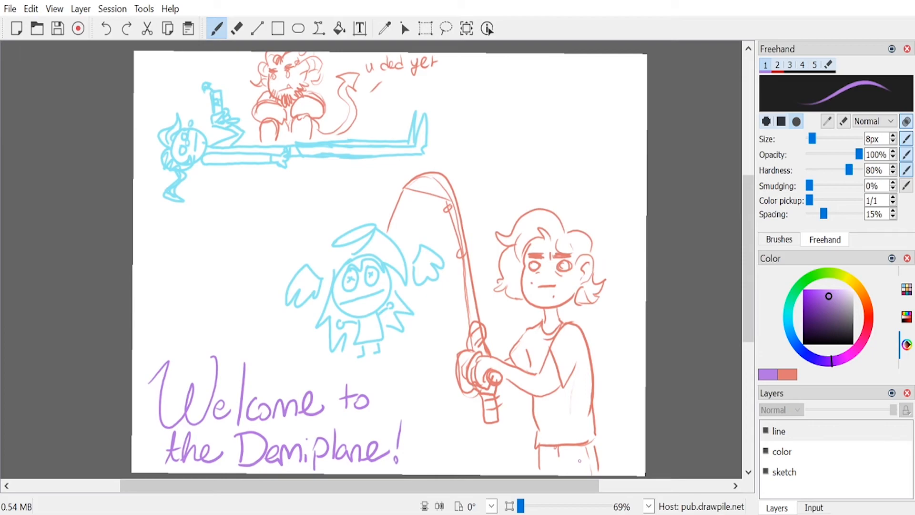
mouse_move(579, 461)
left_mouse_down()
mouse_move(583, 472)
mouse_move(580, 458)
left_mouse_up()
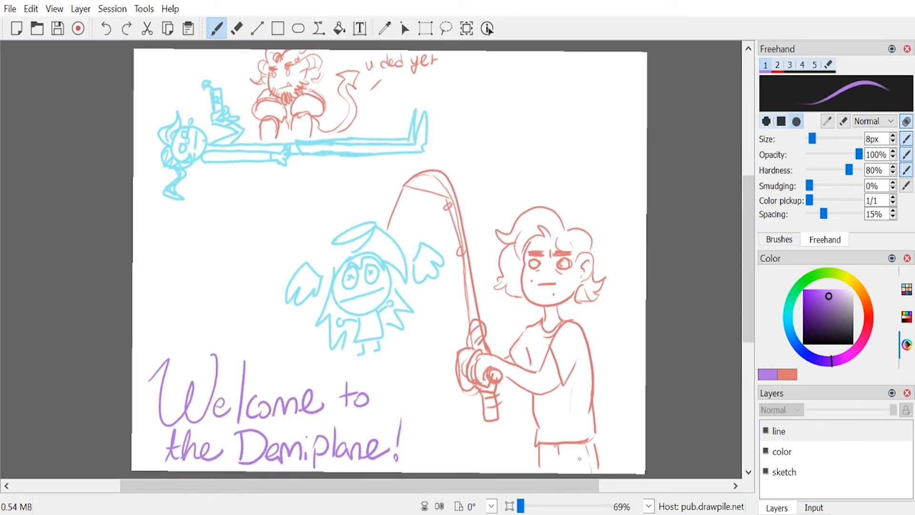
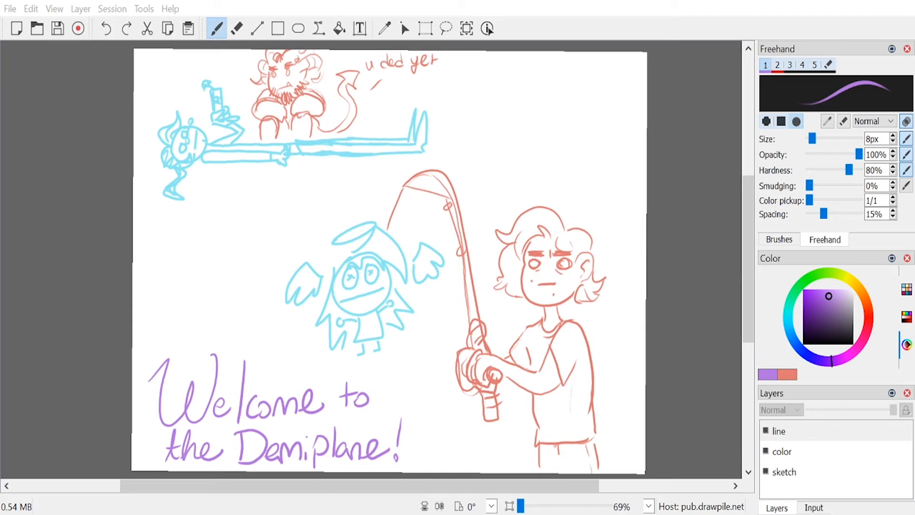
key("alt+Tab")
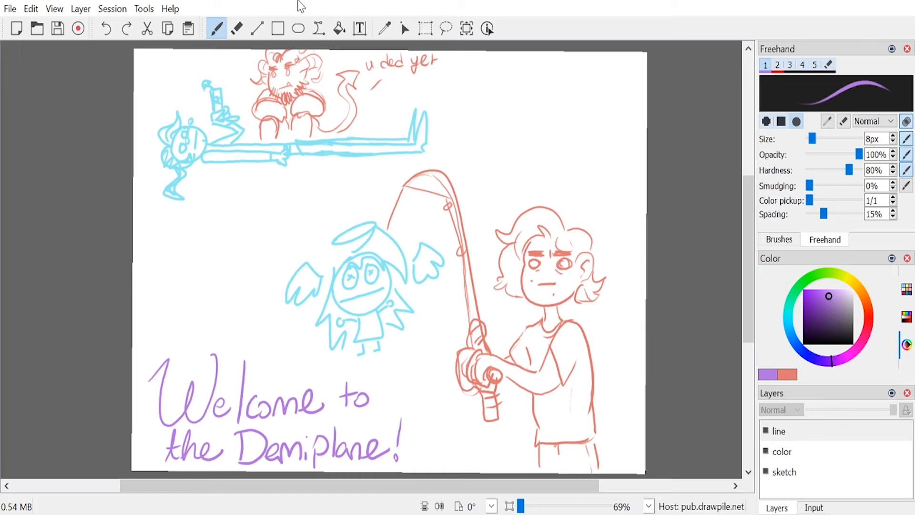
left_click_drag(749, 211, 746, 215)
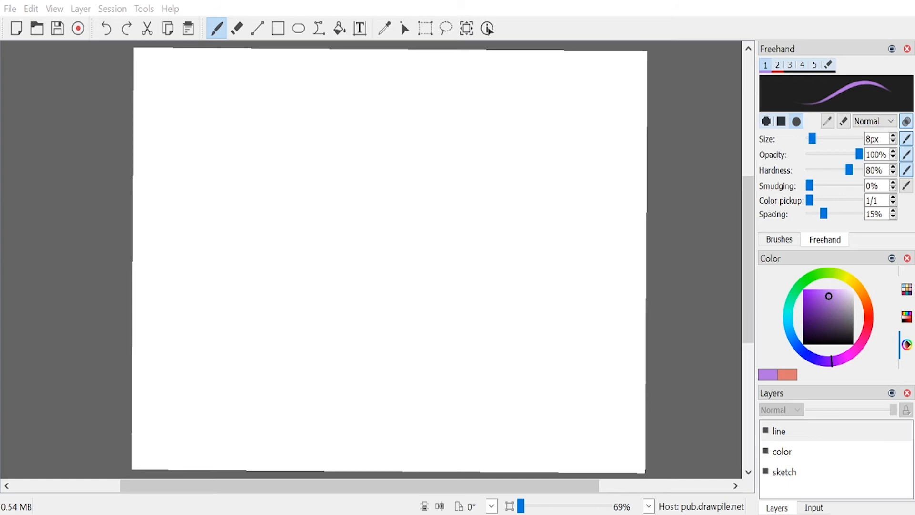
key("alt+Tab")
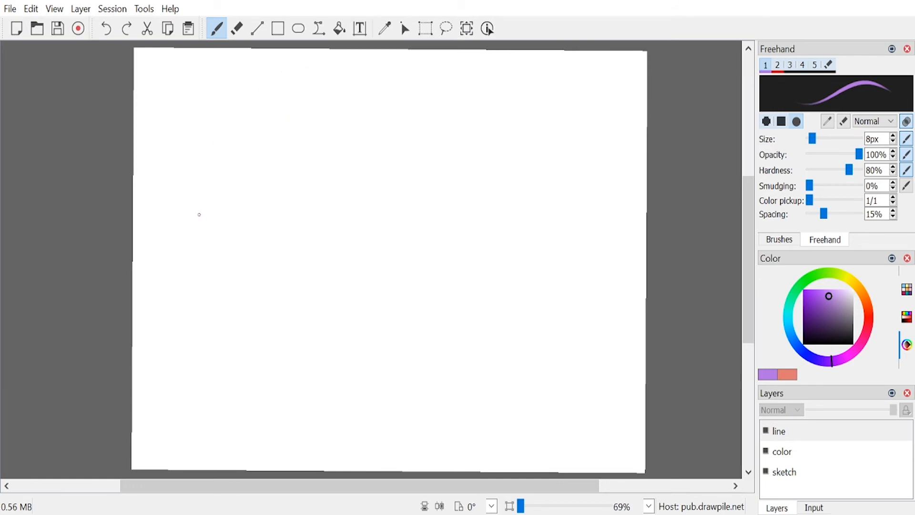
Step: Undo the test stroke and make the sketch layer the active drawing layer
mouse_move(262, 126)
left_mouse_down()
mouse_move(295, 115)
mouse_move(228, 146)
left_mouse_up()
key("ctrl+z")
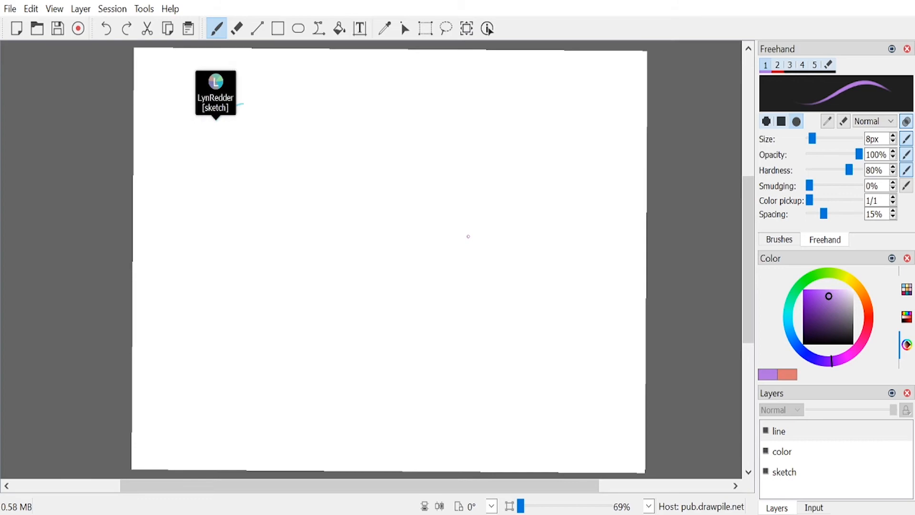
left_click(817, 478)
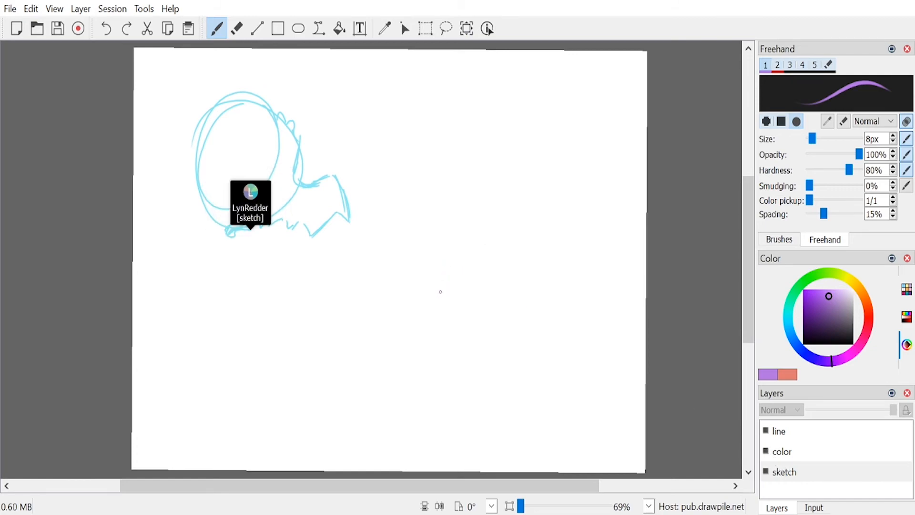
mouse_move(454, 157)
left_mouse_down()
mouse_move(485, 108)
mouse_move(541, 123)
mouse_move(561, 171)
left_mouse_up()
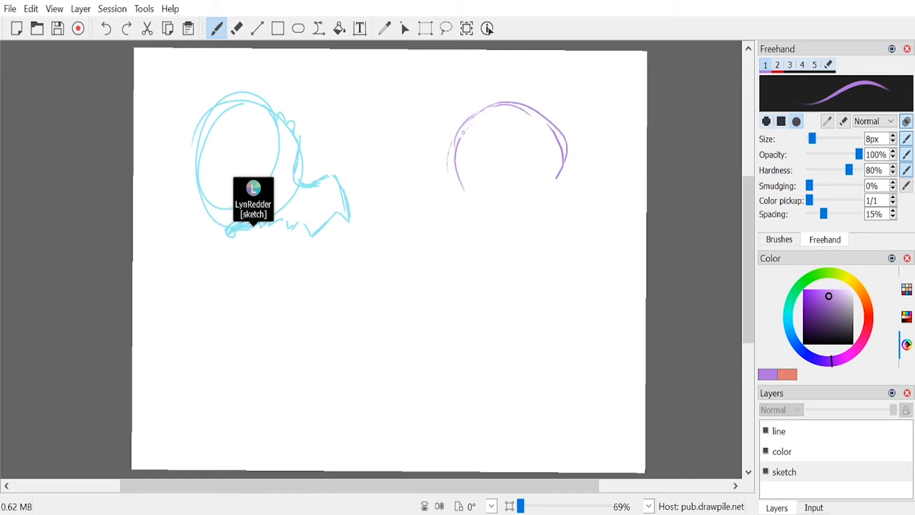
left_click_drag(458, 141, 499, 108)
left_click_drag(459, 138, 498, 105)
mouse_move(470, 192)
left_mouse_down()
mouse_move(488, 108)
mouse_move(488, 170)
left_mouse_up()
left_click_drag(502, 109, 496, 172)
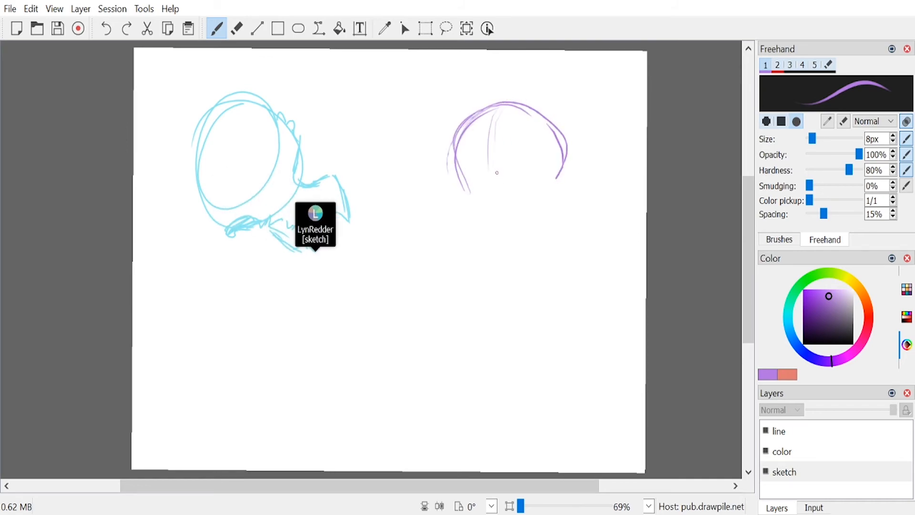
mouse_move(497, 107)
left_mouse_down()
mouse_move(479, 138)
mouse_move(481, 165)
left_mouse_up()
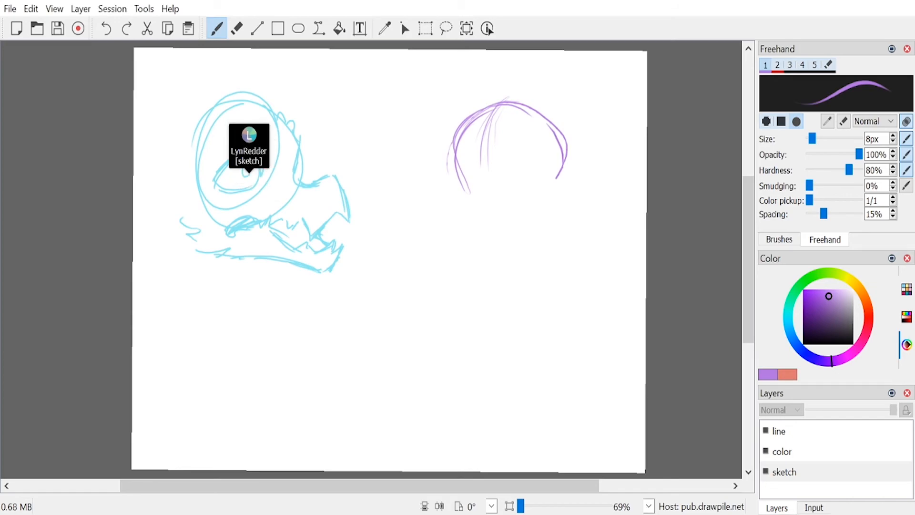
mouse_move(500, 174)
left_mouse_down()
mouse_move(544, 169)
mouse_move(558, 186)
left_mouse_up()
mouse_move(541, 169)
left_mouse_down()
mouse_move(508, 160)
mouse_move(478, 172)
left_mouse_up()
mouse_move(542, 169)
left_mouse_down()
mouse_move(488, 159)
mouse_move(447, 167)
left_mouse_up()
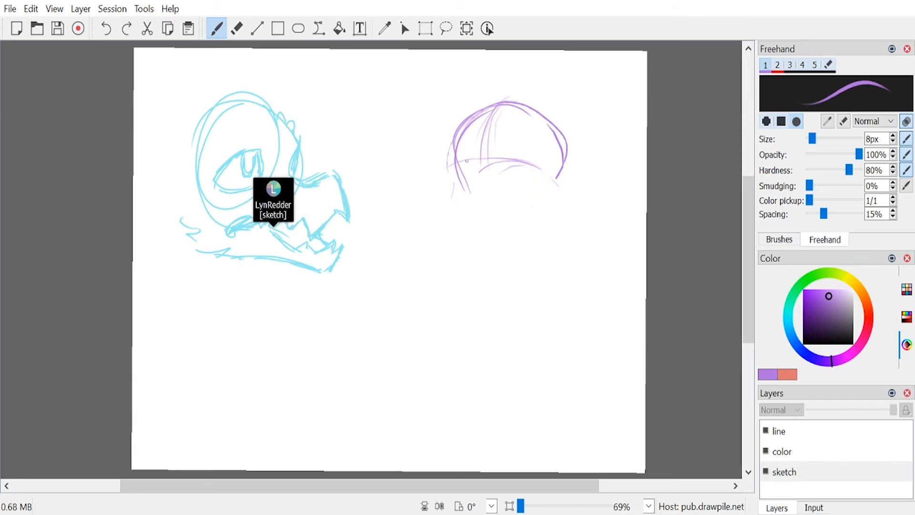
left_click_drag(518, 156, 495, 190)
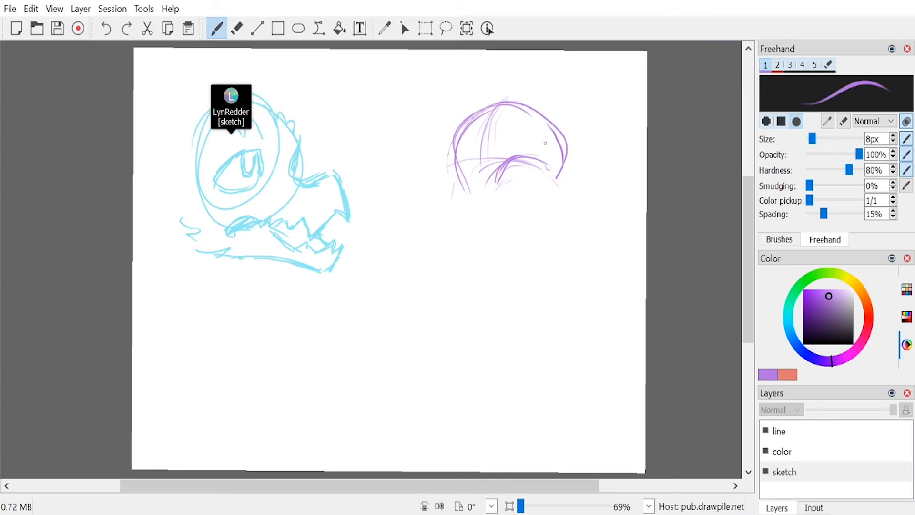
key("e")
mouse_move(520, 91)
left_mouse_down()
mouse_move(562, 92)
mouse_move(526, 153)
mouse_move(515, 210)
left_mouse_up()
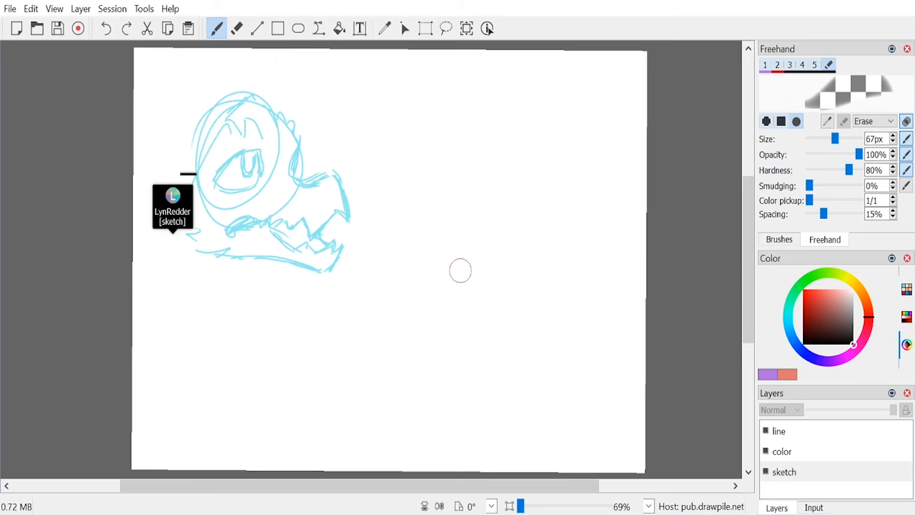
Step: Sketch a purple head across from the blue creature, with a skull outline, face guidelines and the front of the face down to the chin
key("e")
mouse_move(454, 153)
left_mouse_down()
mouse_move(520, 97)
mouse_move(545, 116)
mouse_move(546, 173)
left_mouse_up()
mouse_move(460, 174)
left_mouse_down()
mouse_move(495, 103)
mouse_move(486, 183)
mouse_move(500, 161)
mouse_move(529, 159)
left_mouse_up()
left_click_drag(482, 115, 456, 167)
left_click_drag(469, 128, 453, 178)
mouse_move(454, 143)
left_mouse_down()
mouse_move(456, 214)
mouse_move(475, 266)
left_mouse_up()
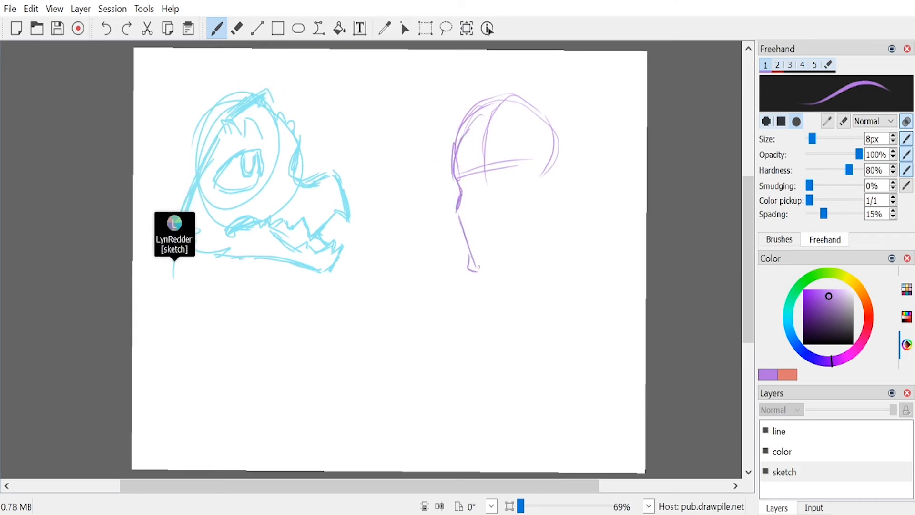
Step: Complete the purple head's jaw and pointed ears, and sketch in a nose, a frowning mouth and a goatee
mouse_move(459, 224)
left_mouse_down()
mouse_move(479, 271)
mouse_move(504, 263)
mouse_move(550, 222)
left_mouse_up()
mouse_move(547, 188)
left_mouse_down()
mouse_move(544, 174)
mouse_move(572, 177)
left_mouse_up()
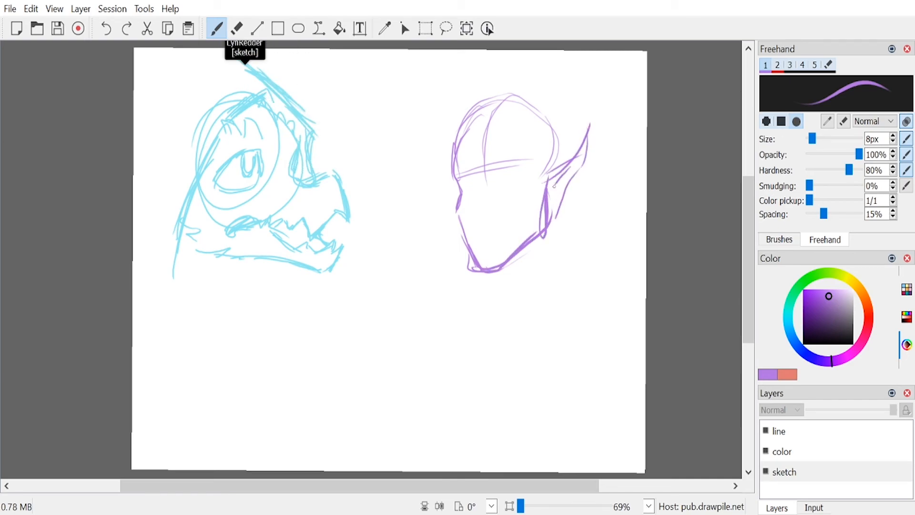
left_click_drag(451, 183, 450, 195)
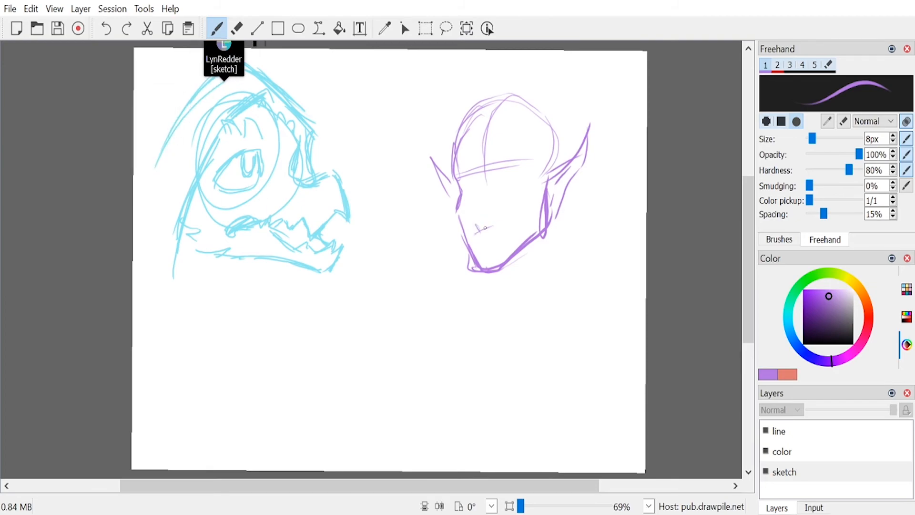
mouse_move(524, 223)
left_mouse_down()
mouse_move(482, 232)
mouse_move(490, 255)
mouse_move(496, 244)
mouse_move(491, 255)
left_mouse_up()
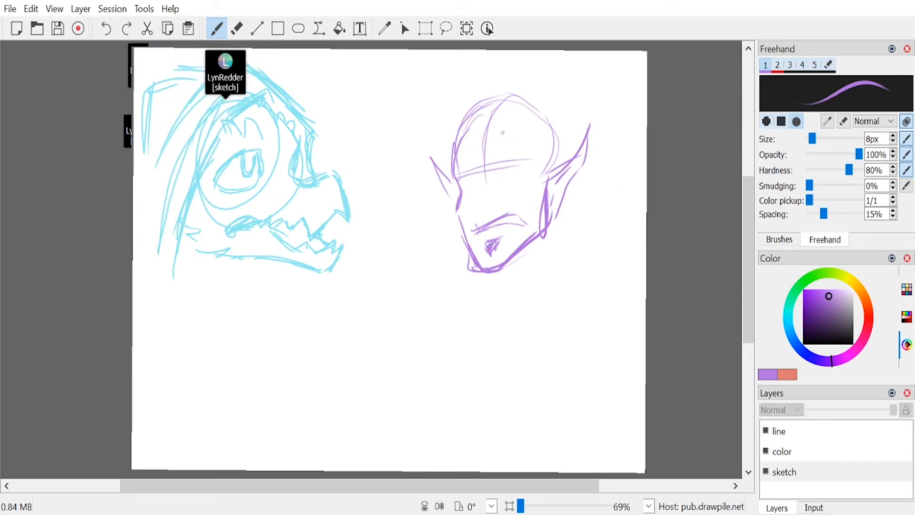
mouse_move(484, 168)
left_mouse_down()
mouse_move(471, 208)
mouse_move(479, 208)
left_mouse_up()
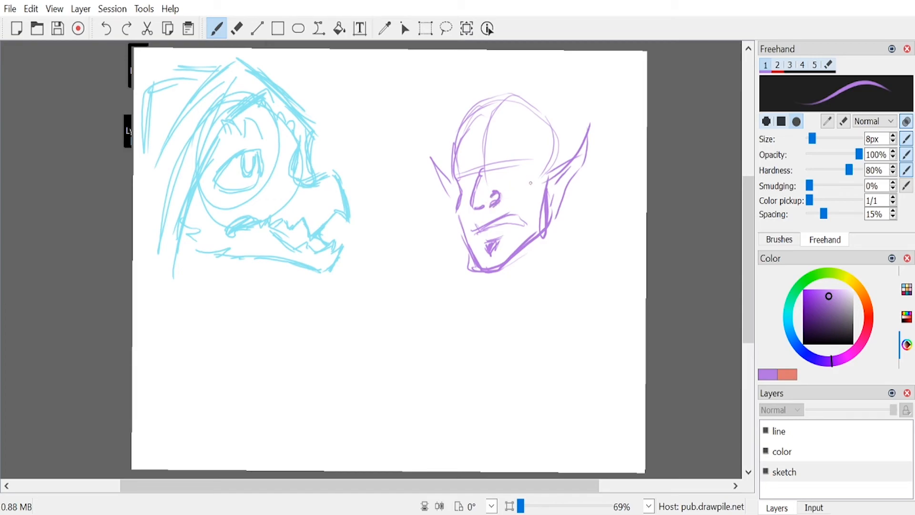
Step: Sketch the purple character's neck, draped high collar and the start of the shoulder below the head
left_click_drag(552, 218, 567, 288)
left_click_drag(563, 245, 486, 339)
mouse_move(470, 347)
left_mouse_down()
mouse_move(456, 281)
mouse_move(465, 350)
left_mouse_up()
left_click_drag(544, 344, 590, 230)
mouse_move(560, 232)
left_mouse_down()
mouse_move(584, 221)
mouse_move(567, 290)
left_mouse_up()
left_click_drag(590, 248, 611, 287)
left_click_drag(601, 297, 543, 347)
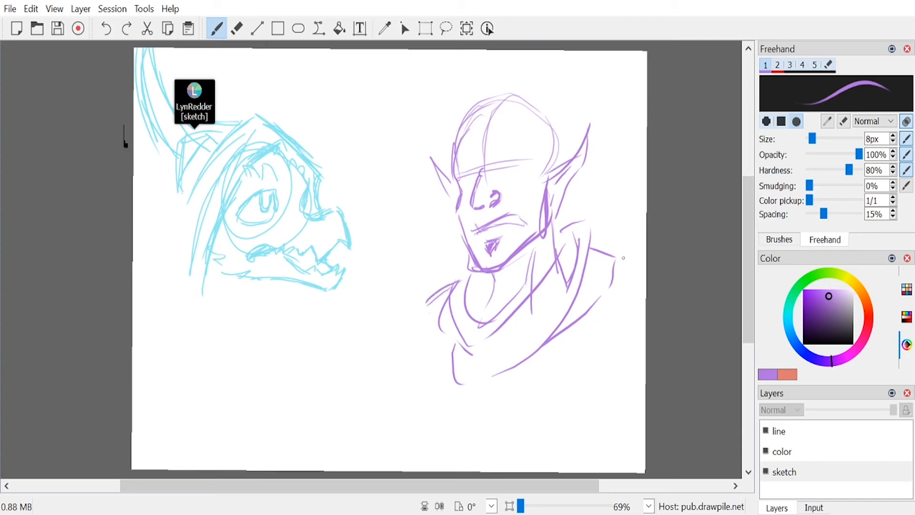
left_click_drag(605, 284, 643, 291)
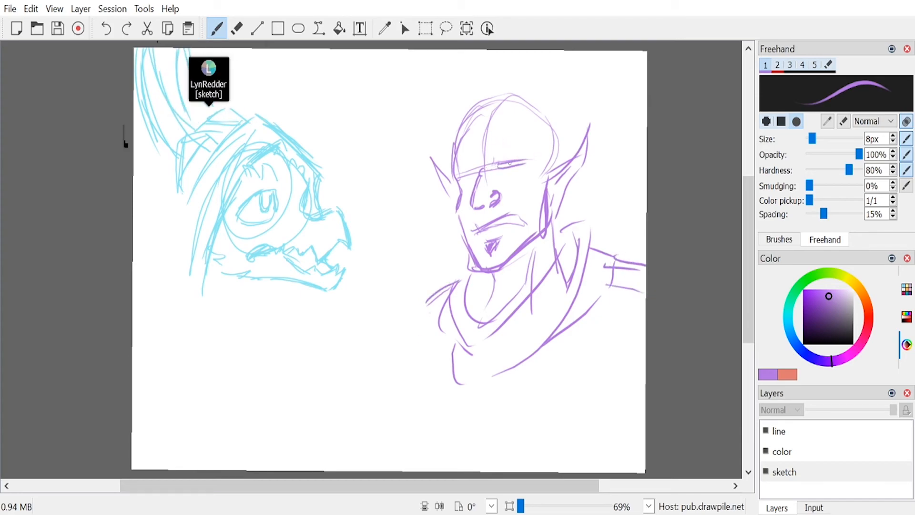
Step: Draw the purple character's half-closed eyes and fill in thick, slanted eyebrows
mouse_move(526, 165)
left_mouse_down()
mouse_move(499, 175)
mouse_move(518, 173)
left_mouse_up()
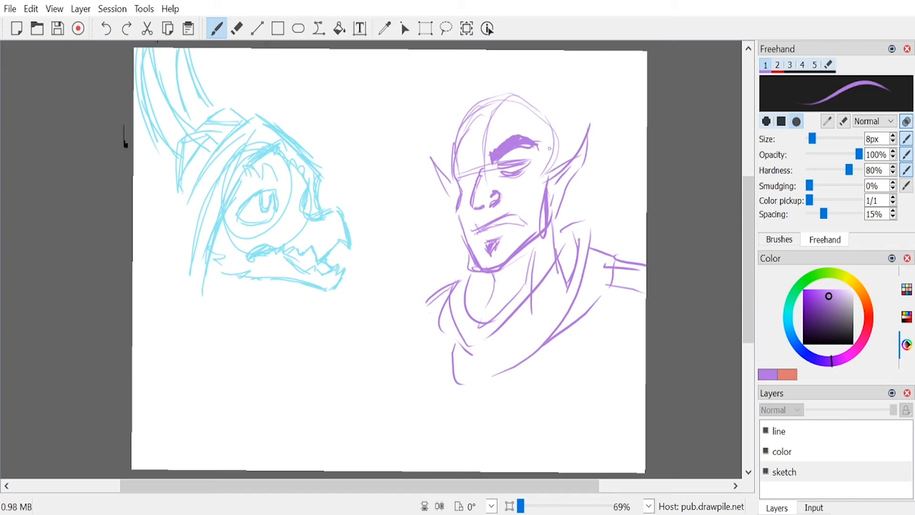
mouse_move(477, 161)
left_mouse_down()
mouse_move(451, 159)
mouse_move(471, 151)
mouse_move(450, 156)
left_mouse_up()
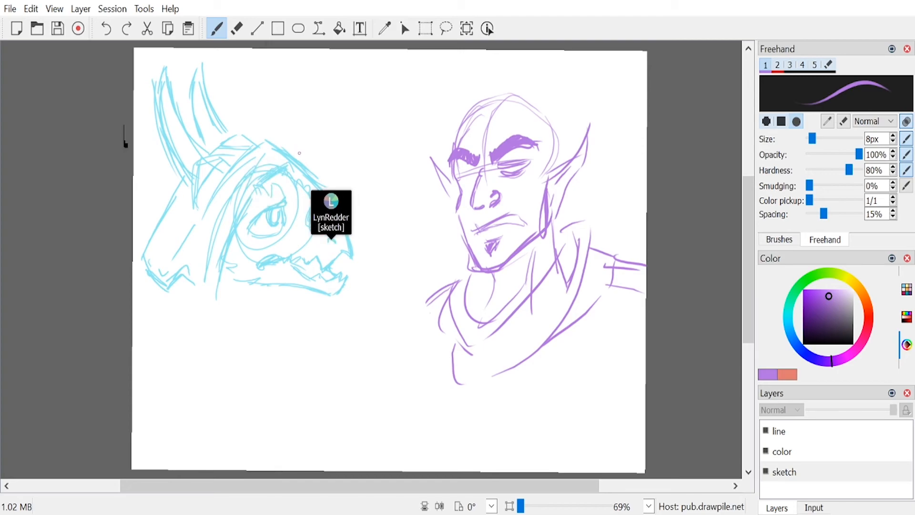
mouse_move(460, 176)
left_mouse_down()
mouse_move(478, 171)
mouse_move(454, 176)
mouse_move(473, 180)
left_mouse_up()
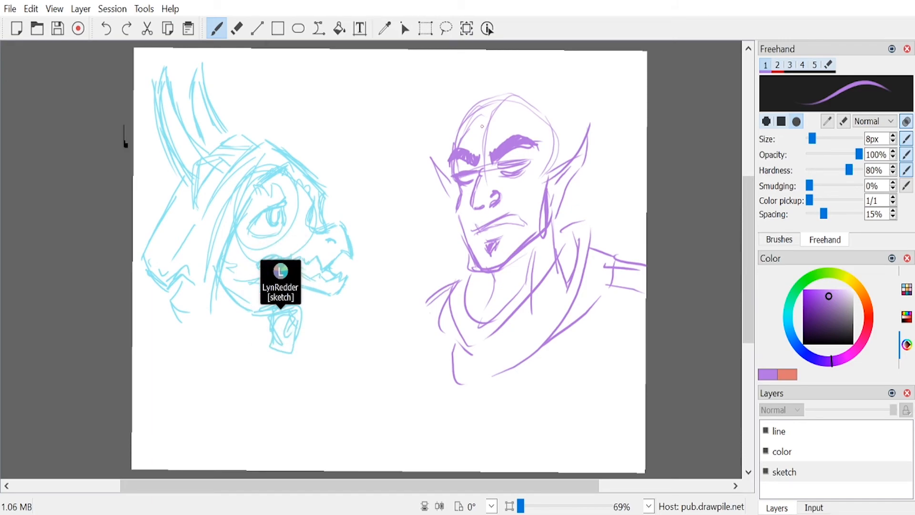
Step: Outline swept-up hair above the purple character's forehead and fill in the pointed hairline and the sideburn area
mouse_move(499, 125)
left_mouse_down()
mouse_move(520, 86)
mouse_move(576, 51)
mouse_move(584, 80)
mouse_move(570, 109)
mouse_move(549, 139)
left_mouse_up()
mouse_move(459, 114)
left_mouse_down()
mouse_move(468, 71)
mouse_move(515, 64)
left_mouse_up()
left_click_drag(512, 64, 481, 113)
left_click_drag(482, 105, 501, 84)
mouse_move(474, 113)
left_mouse_down()
mouse_move(505, 92)
mouse_move(485, 134)
mouse_move(500, 124)
left_mouse_up()
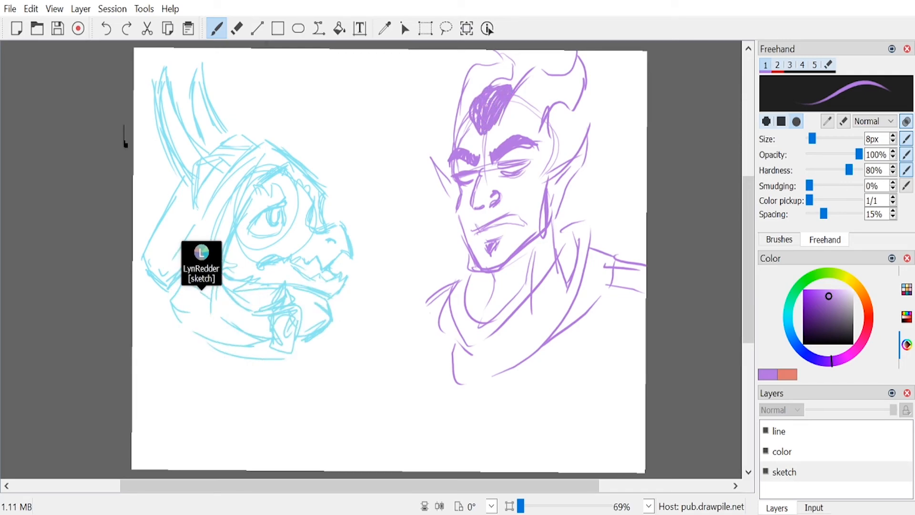
left_click_drag(551, 104, 563, 162)
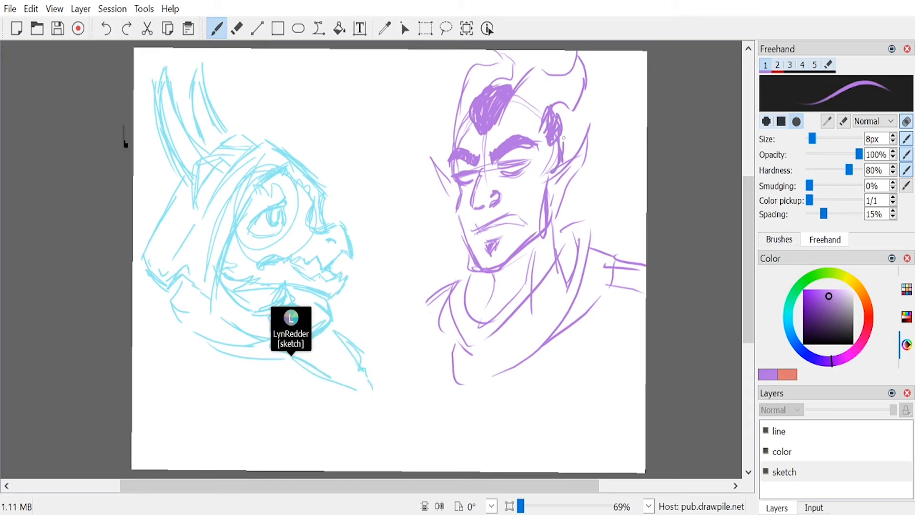
mouse_move(483, 90)
left_mouse_down()
mouse_move(471, 125)
mouse_move(474, 96)
left_mouse_up()
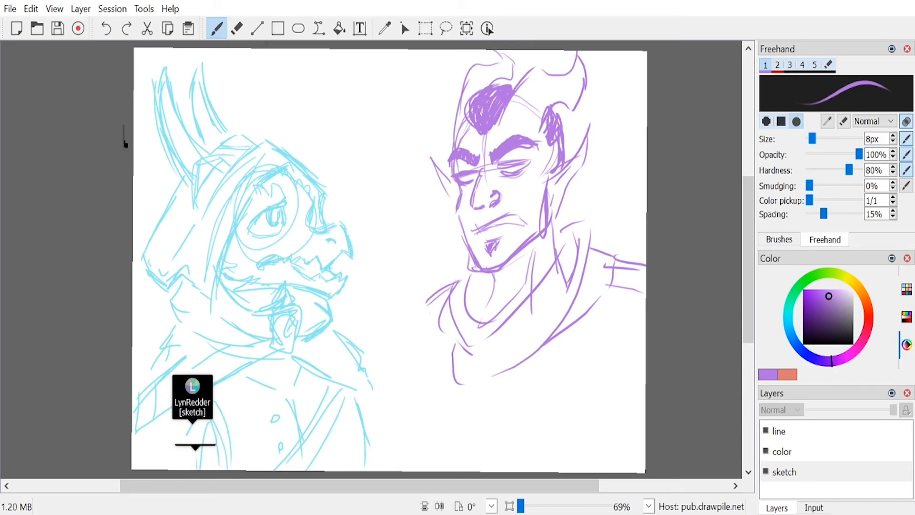
Step: Draw a thick loose lock of hair curling from the forehead down past the far side of the face
left_click_drag(472, 125, 424, 178)
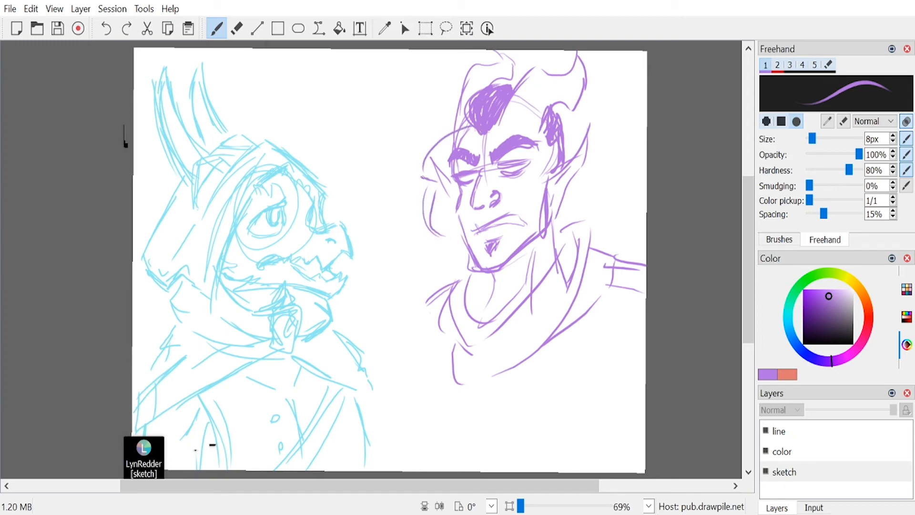
mouse_move(455, 131)
left_mouse_down()
mouse_move(424, 165)
mouse_move(441, 187)
mouse_move(425, 209)
mouse_move(448, 232)
left_mouse_up()
left_click_drag(432, 189, 429, 216)
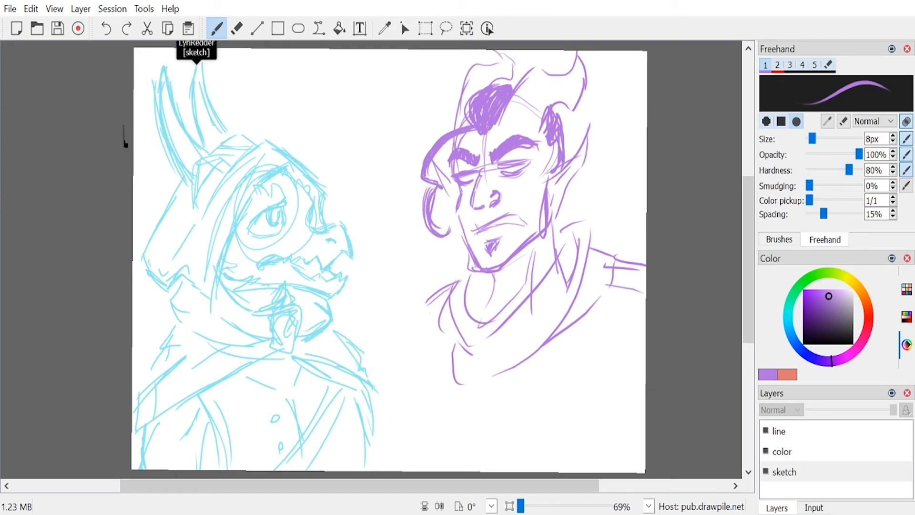
Step: Add short stubble strokes along the jaw and chin, and refine the lip and the throat shading
left_click_drag(472, 256, 472, 268)
left_click_drag(479, 256, 484, 267)
left_click_drag(491, 256, 498, 267)
mouse_move(506, 249)
left_mouse_down()
mouse_move(507, 261)
mouse_move(524, 245)
left_mouse_up()
mouse_move(525, 229)
left_mouse_down()
mouse_move(532, 240)
mouse_move(544, 234)
left_mouse_up()
left_click_drag(537, 217, 553, 224)
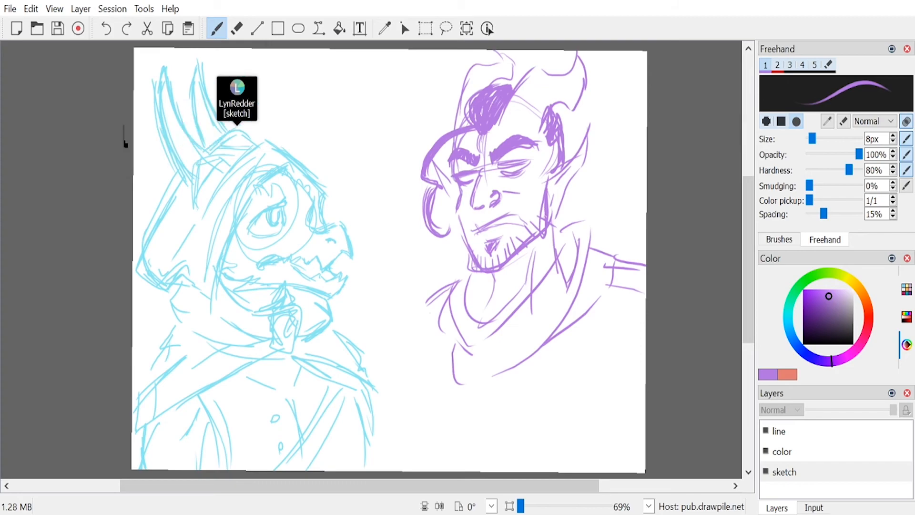
left_click_drag(517, 217, 507, 222)
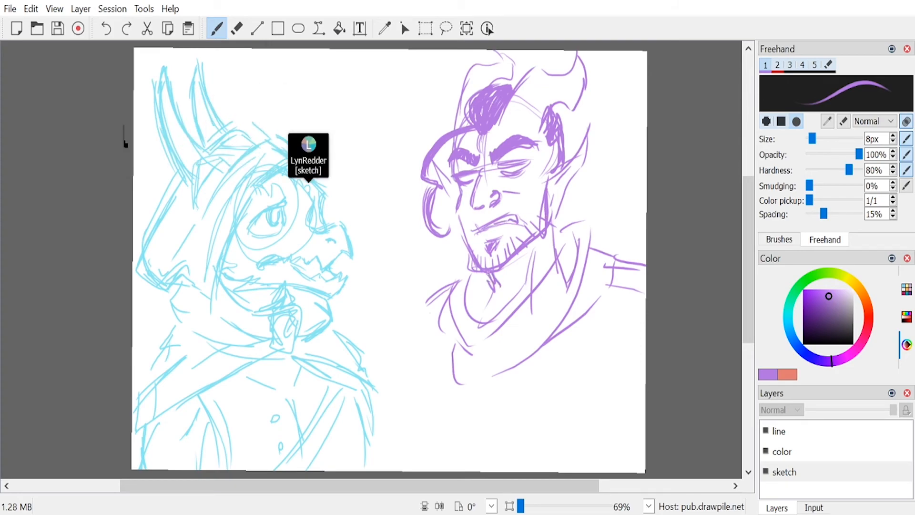
left_click_drag(494, 306, 494, 319)
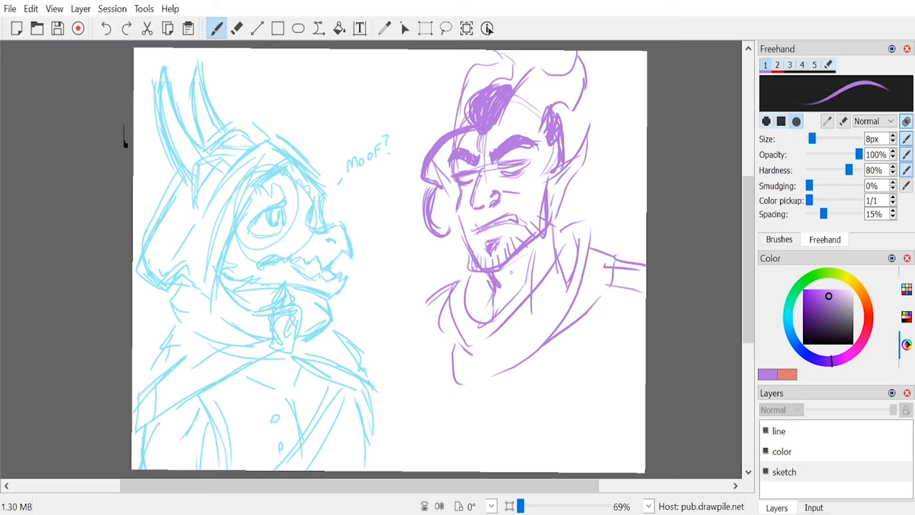
Step: Sketch fold lines across the purple character's draped collar and inside its neck opening
left_click_drag(469, 322, 474, 373)
left_click_drag(500, 324, 511, 365)
left_click_drag(512, 316, 526, 360)
left_click_drag(543, 277, 562, 319)
left_click_drag(572, 281, 570, 325)
left_click_drag(567, 236, 582, 274)
left_click_drag(591, 258, 588, 290)
mouse_move(461, 294)
left_mouse_down()
mouse_move(455, 338)
mouse_move(486, 285)
mouse_move(480, 313)
left_mouse_up()
mouse_move(486, 276)
left_mouse_down()
mouse_move(467, 300)
mouse_move(476, 325)
left_mouse_up()
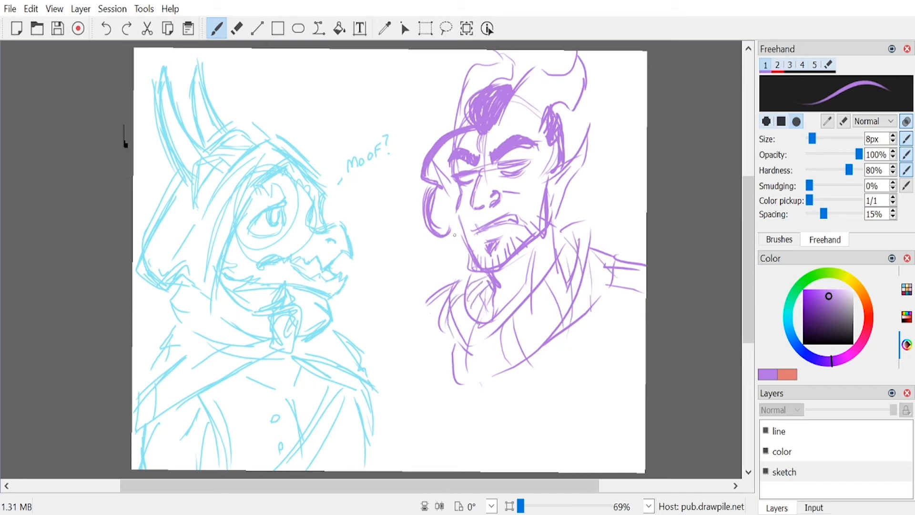
Step: Extend the collar's far edge and sketch the near shoulder and lapel folds running down the chest
left_click_drag(471, 259, 451, 284)
left_click_drag(464, 265, 425, 293)
left_click_drag(605, 257, 540, 414)
mouse_move(584, 305)
left_mouse_down()
mouse_move(612, 261)
mouse_move(603, 263)
left_mouse_up()
mouse_move(646, 275)
left_mouse_down()
mouse_move(598, 341)
mouse_move(591, 380)
left_mouse_up()
left_click_drag(578, 389, 561, 424)
left_click_drag(591, 341, 547, 388)
mouse_move(583, 355)
left_mouse_down()
mouse_move(545, 391)
mouse_move(588, 404)
left_mouse_up()
left_click_drag(588, 405, 556, 431)
Step: Add curved strand lines throughout the purple character's swept-up hair
mouse_move(514, 102)
left_mouse_down()
mouse_move(541, 110)
mouse_move(560, 114)
left_mouse_up()
left_click_drag(567, 77, 570, 108)
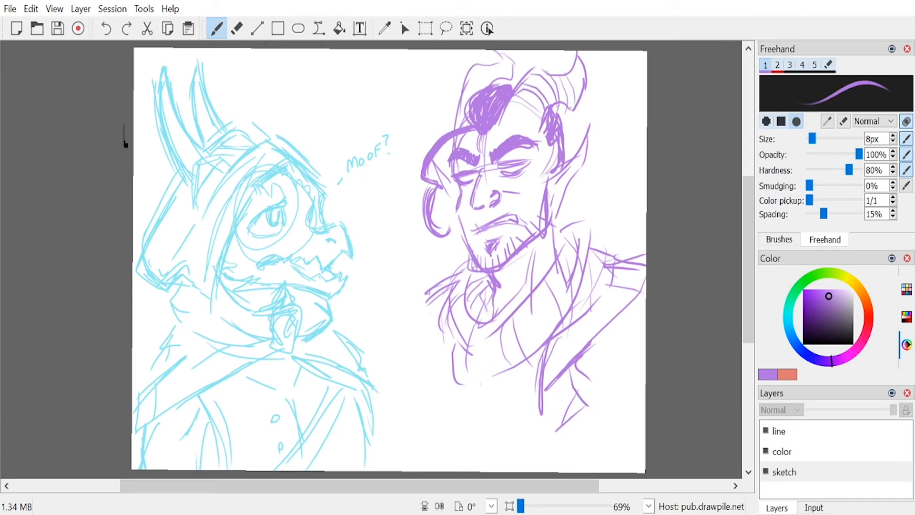
left_click_drag(463, 86, 480, 94)
left_click_drag(466, 78, 487, 89)
left_click_drag(464, 71, 497, 82)
left_click_drag(490, 61, 500, 85)
left_click_drag(552, 106, 566, 119)
left_click_drag(513, 87, 539, 64)
mouse_move(515, 87)
left_mouse_down()
mouse_move(538, 61)
mouse_move(531, 68)
left_mouse_up()
left_click_drag(563, 105, 571, 120)
Step: Sketch a hair tuft above the near pointed ear and add detail lines around the ear
mouse_move(560, 110)
left_mouse_down()
mouse_move(567, 125)
mouse_move(595, 114)
left_mouse_up()
left_click_drag(594, 114, 537, 195)
mouse_move(543, 166)
left_mouse_down()
mouse_move(534, 200)
mouse_move(548, 151)
mouse_move(547, 160)
left_mouse_up()
left_click_drag(556, 147, 549, 169)
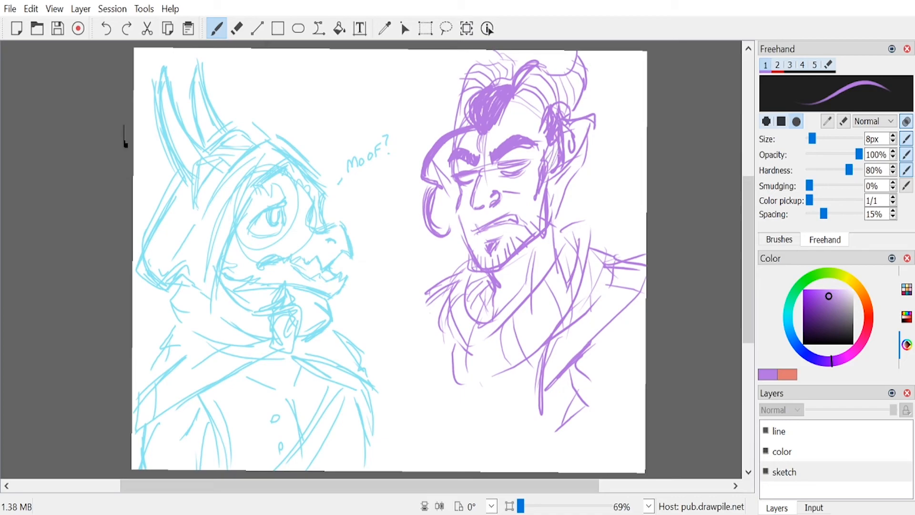
Step: Reinforce the purple face's cheek and jaw contours and add strokes on the neck below the chin
left_click_drag(461, 187, 455, 208)
mouse_move(456, 210)
left_mouse_down()
mouse_move(469, 266)
mouse_move(484, 268)
mouse_move(541, 234)
mouse_move(547, 187)
left_mouse_up()
left_click_drag(506, 267, 523, 257)
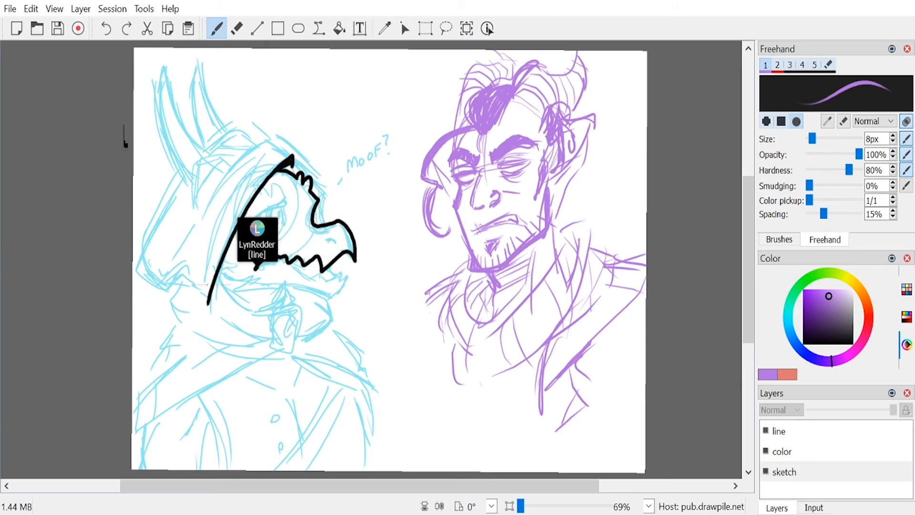
Step: Set the brush colour to black and make the line layer active for inking
left_click_drag(823, 332, 786, 362)
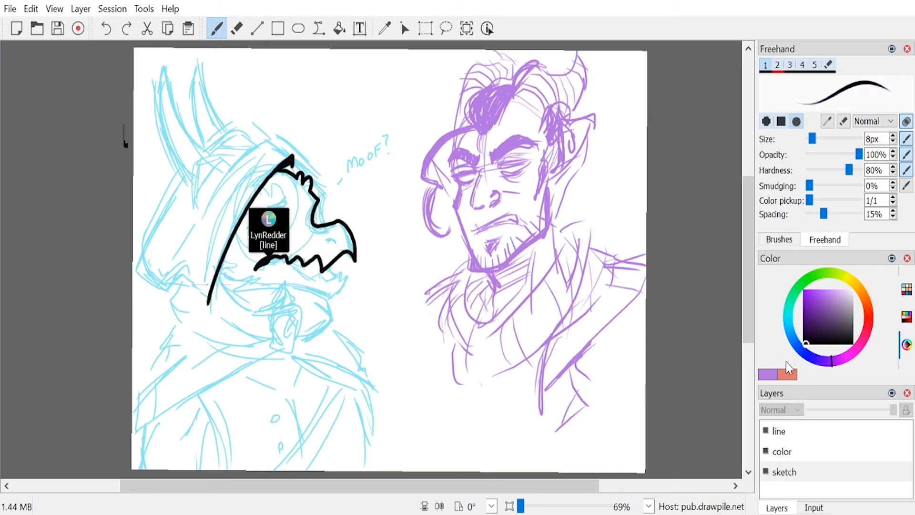
left_click(786, 431)
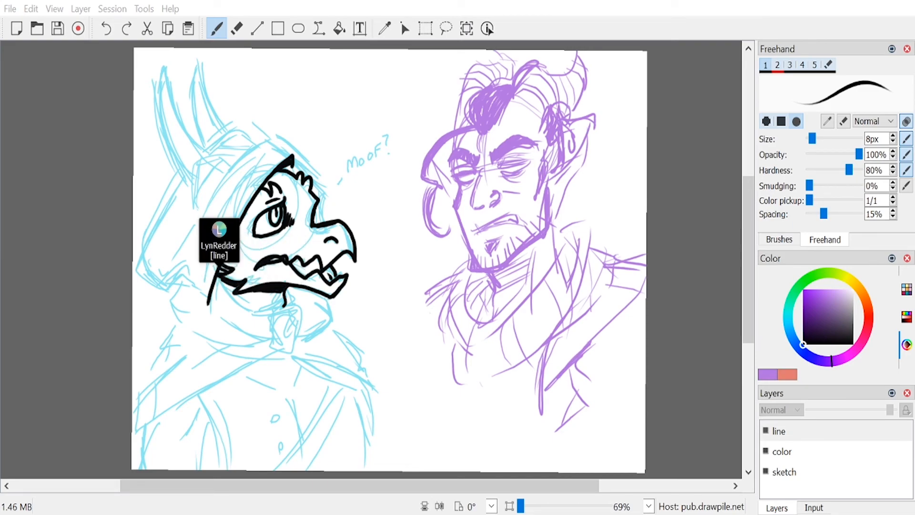
Step: Ink the purple character's near eyebrow in solid black and draw the half-closed eye beneath it with its crease lines
key("alt+Tab")
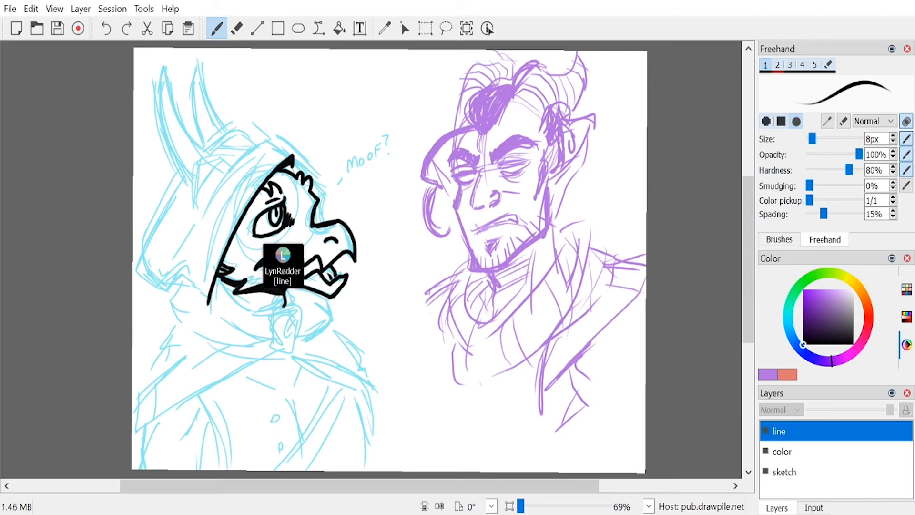
key("alt+Tab")
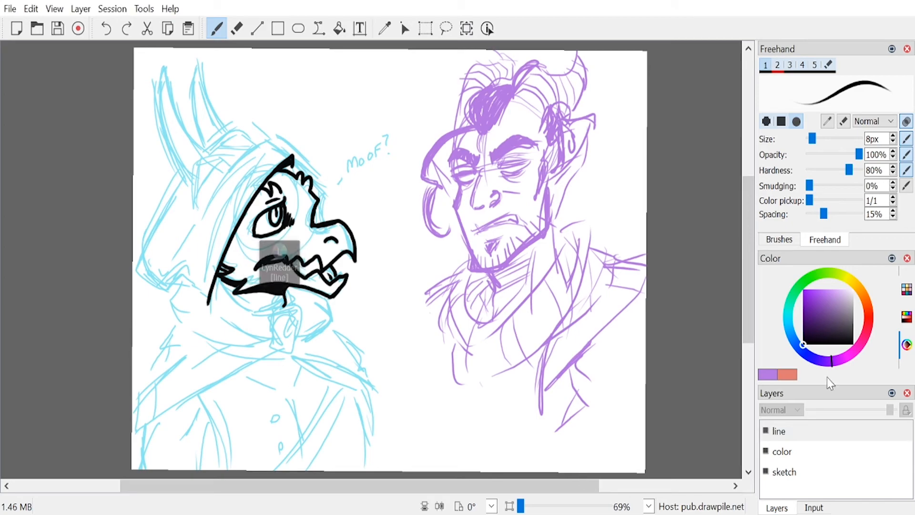
mouse_move(494, 148)
left_mouse_down()
mouse_move(493, 162)
mouse_move(536, 142)
mouse_move(518, 129)
mouse_move(492, 149)
mouse_move(494, 159)
left_mouse_up()
key("ctrl+z")
key("ctrl+z")
key("ctrl+z")
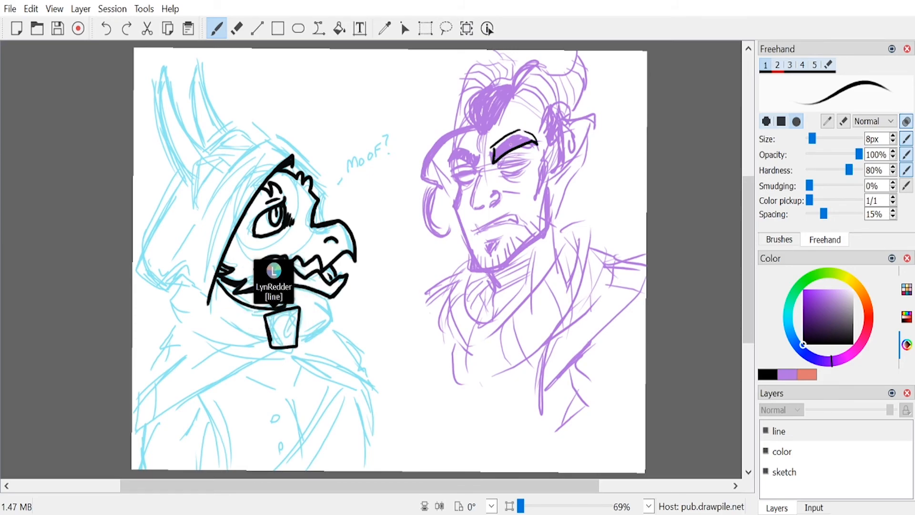
mouse_move(491, 149)
left_mouse_down()
mouse_move(536, 150)
mouse_move(493, 151)
mouse_move(520, 137)
mouse_move(538, 150)
mouse_move(531, 135)
left_mouse_up()
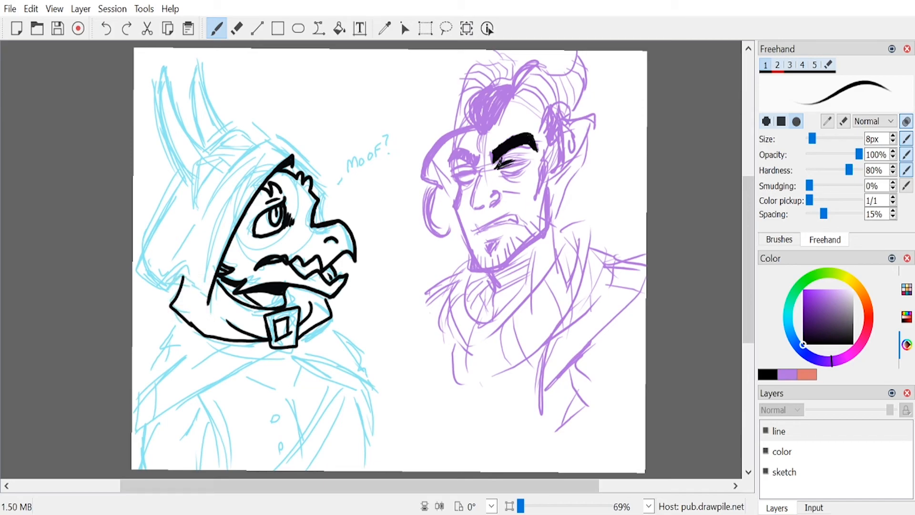
left_click_drag(500, 163, 529, 161)
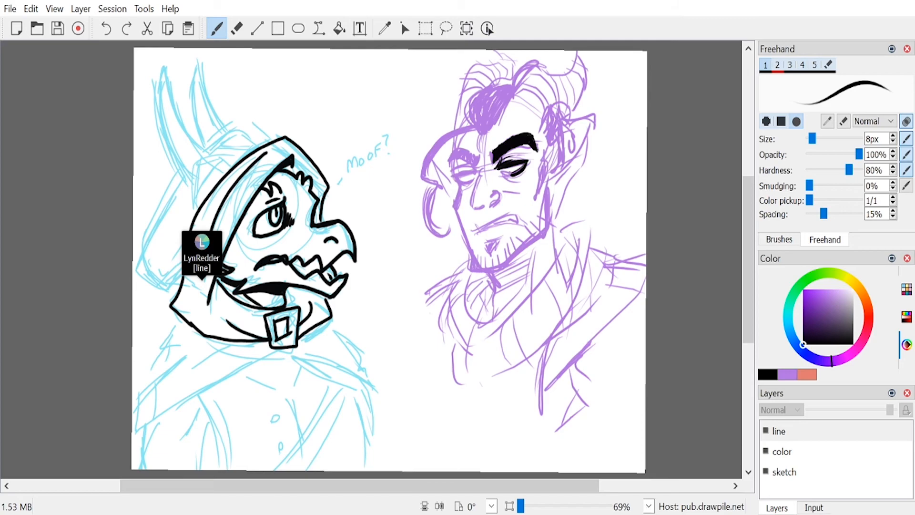
left_click_drag(501, 175, 518, 179)
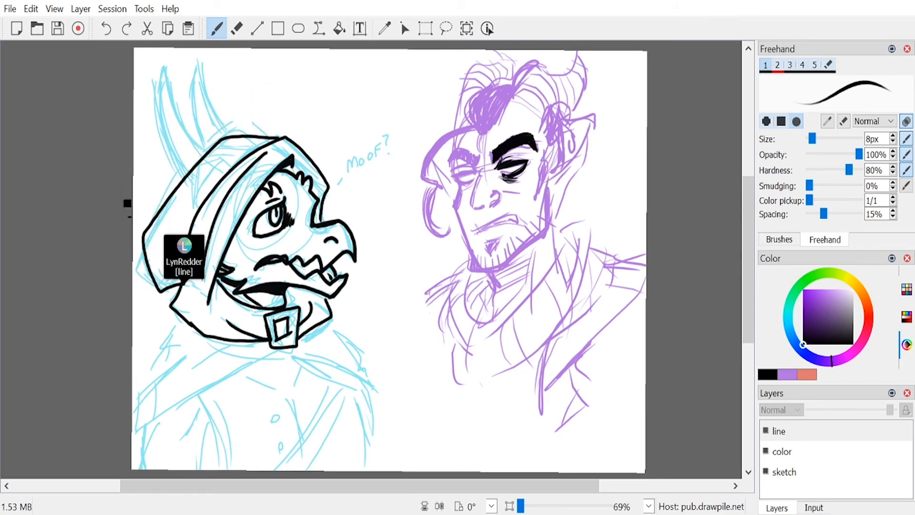
Step: Ink the character's nose from the brow down to the nostril and draw the snarling mouth with bared teeth
mouse_move(499, 174)
left_mouse_down()
mouse_move(507, 181)
mouse_move(477, 185)
mouse_move(485, 205)
left_mouse_up()
key("ctrl+z")
key("ctrl+z")
key("ctrl+z")
key("ctrl+z")
mouse_move(481, 168)
left_mouse_down()
mouse_move(471, 208)
mouse_move(497, 198)
mouse_move(488, 195)
left_mouse_up()
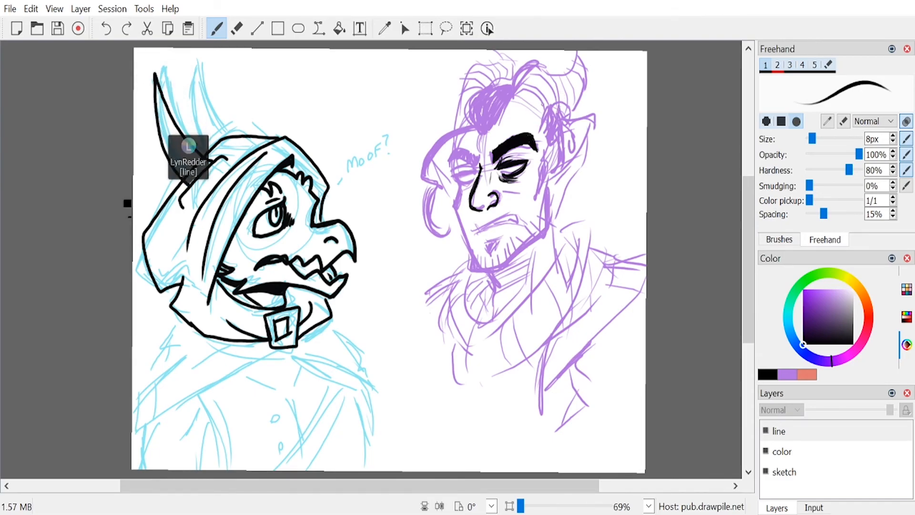
mouse_move(477, 225)
left_mouse_down()
mouse_move(481, 233)
mouse_move(508, 214)
mouse_move(524, 223)
mouse_move(477, 233)
left_mouse_up()
key("ctrl+z")
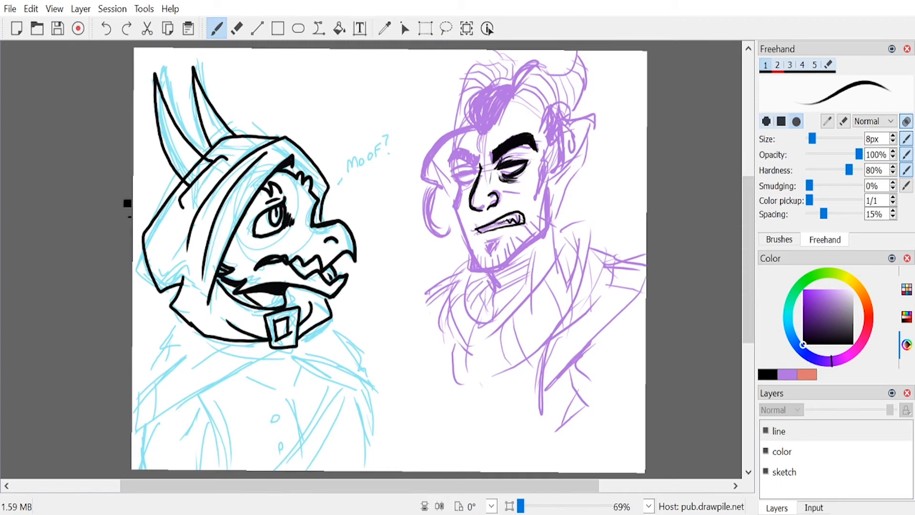
left_click_drag(509, 221, 522, 221)
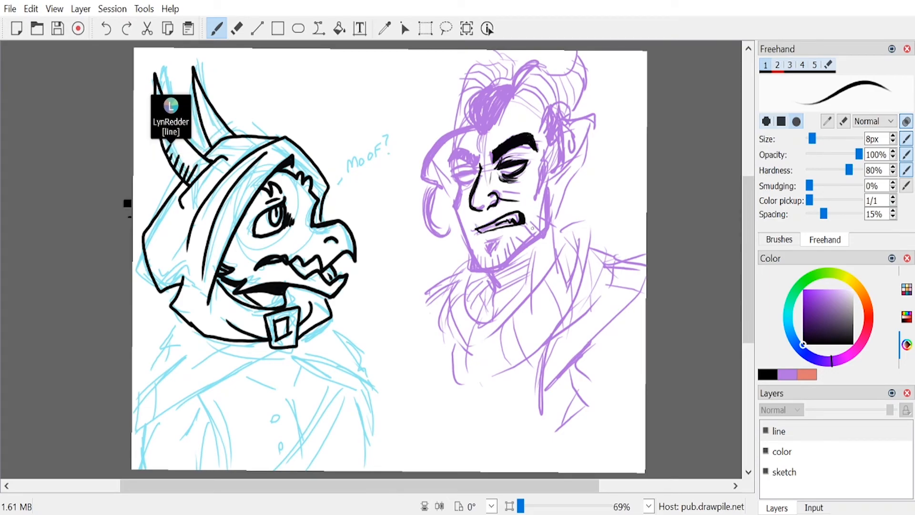
key("ctrl+z")
Step: Ink the chin patch, face contour, neck line and far eye, and clean up the far eyebrow by erasing its ragged edge
left_click_drag(485, 242, 506, 237)
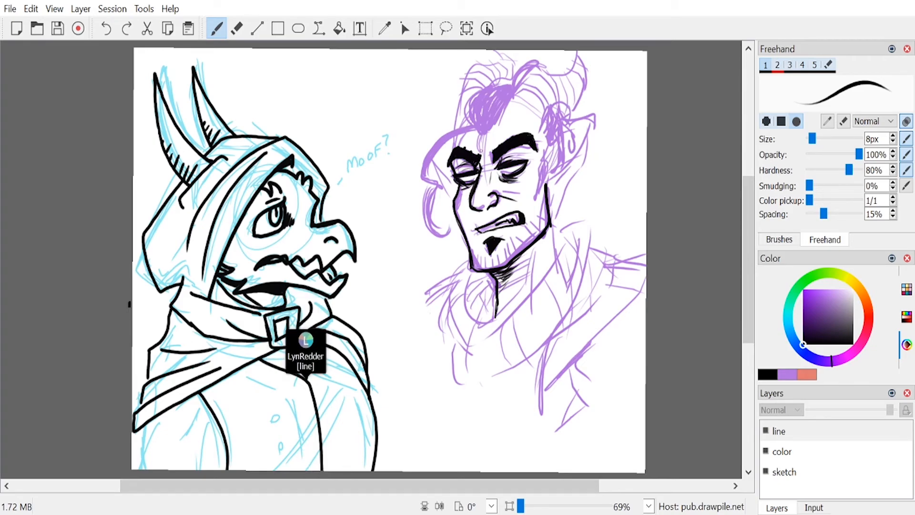
key("e")
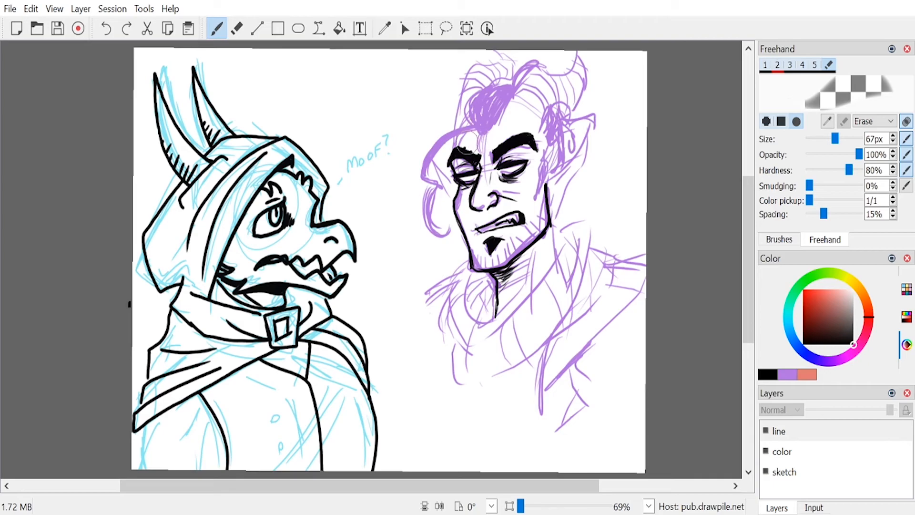
key("e")
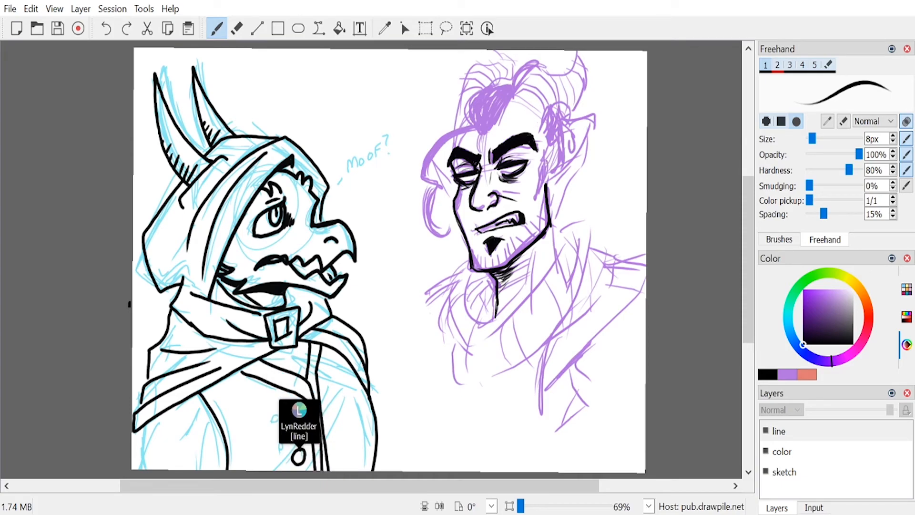
Step: Ink both pointed ears and add a round earring to the near ear's lobe
mouse_move(539, 174)
left_mouse_down()
mouse_move(584, 132)
mouse_move(548, 204)
left_mouse_up()
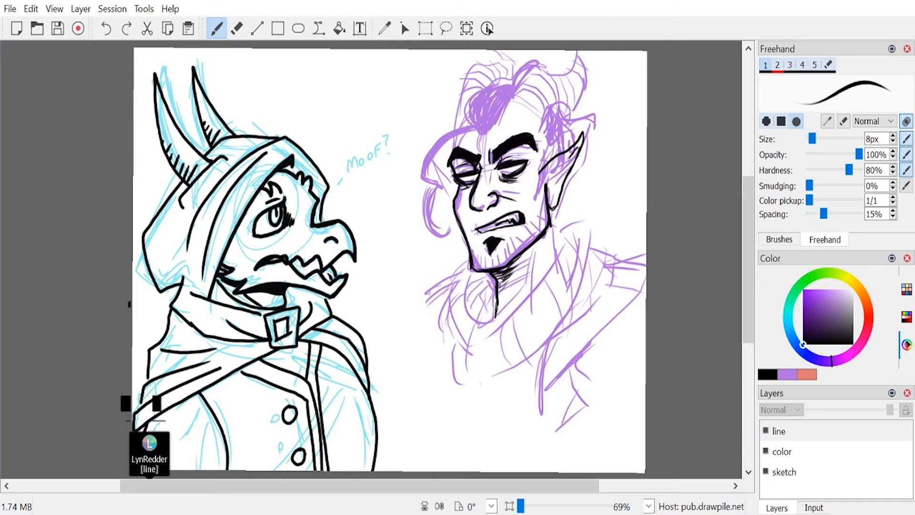
mouse_move(552, 191)
left_mouse_down()
mouse_move(562, 164)
mouse_move(555, 200)
left_mouse_up()
left_click_drag(442, 163, 455, 194)
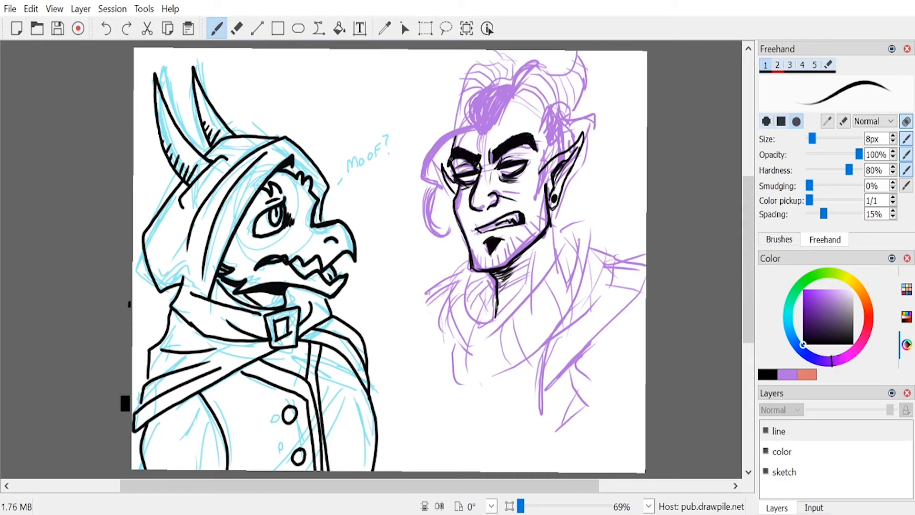
Step: Ink the two curved horns above the forehead and fill the hair at the near temple in solid black
left_click_drag(520, 81, 501, 118)
mouse_move(545, 67)
left_mouse_down()
mouse_move(571, 71)
mouse_move(544, 125)
left_mouse_up()
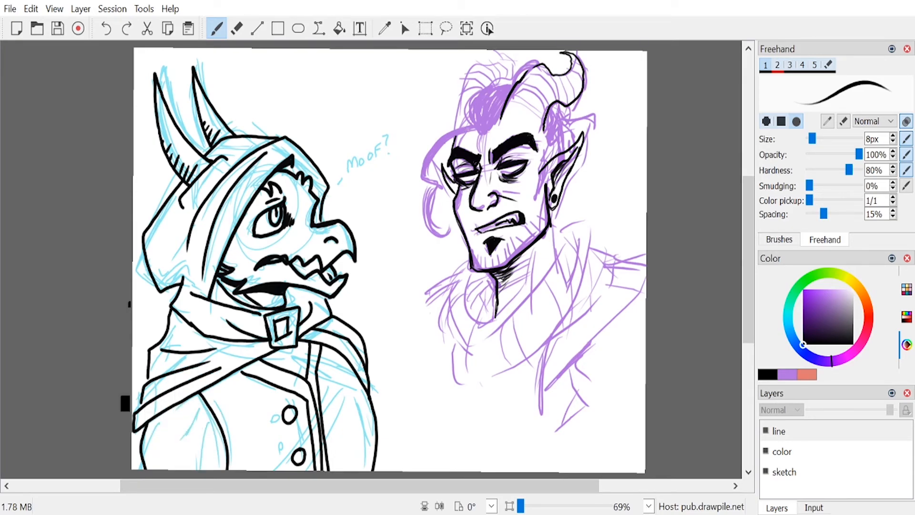
mouse_move(458, 125)
left_mouse_down()
mouse_move(469, 67)
mouse_move(505, 67)
mouse_move(488, 53)
left_mouse_up()
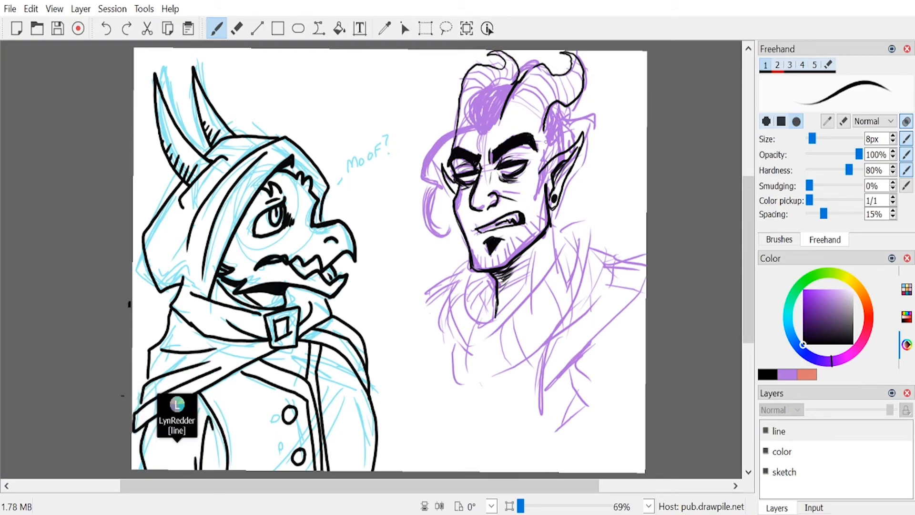
left_click_drag(550, 122, 546, 146)
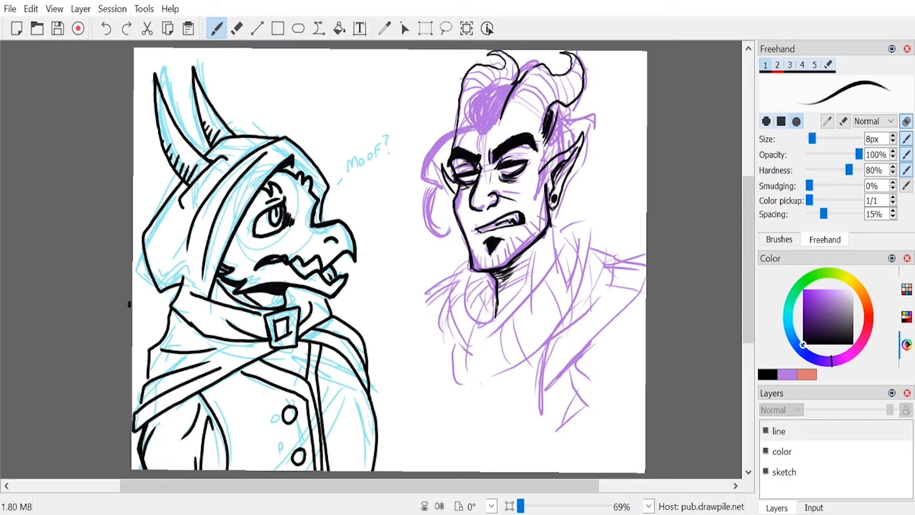
left_click_drag(552, 111, 542, 159)
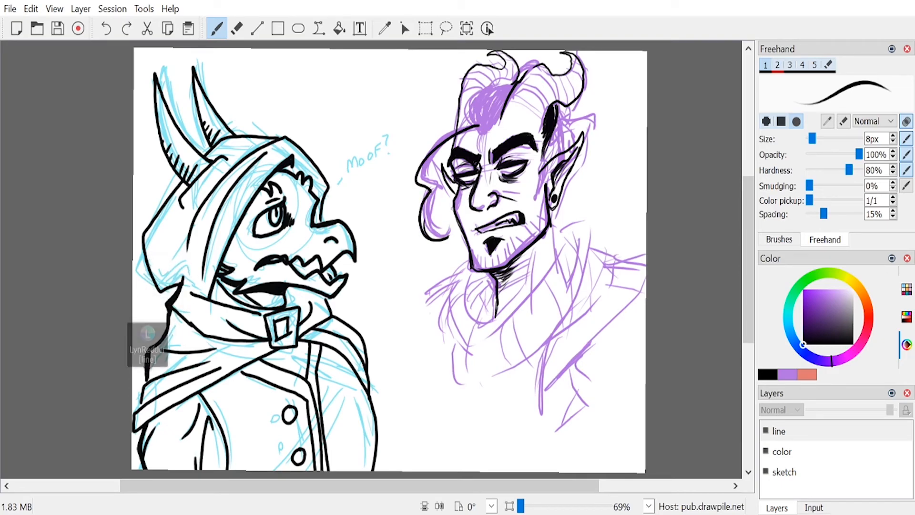
Step: Redraw the long wavy hair lock beside the far cheek as a thick black strand ending in a curl
key("e")
mouse_move(449, 234)
left_mouse_down()
mouse_move(443, 240)
mouse_move(447, 226)
left_mouse_up()
key("1")
key("ctrl+z")
key("ctrl+z")
mouse_move(431, 239)
left_mouse_down()
mouse_move(445, 234)
mouse_move(423, 231)
mouse_move(427, 161)
mouse_move(479, 126)
mouse_move(418, 177)
left_mouse_up()
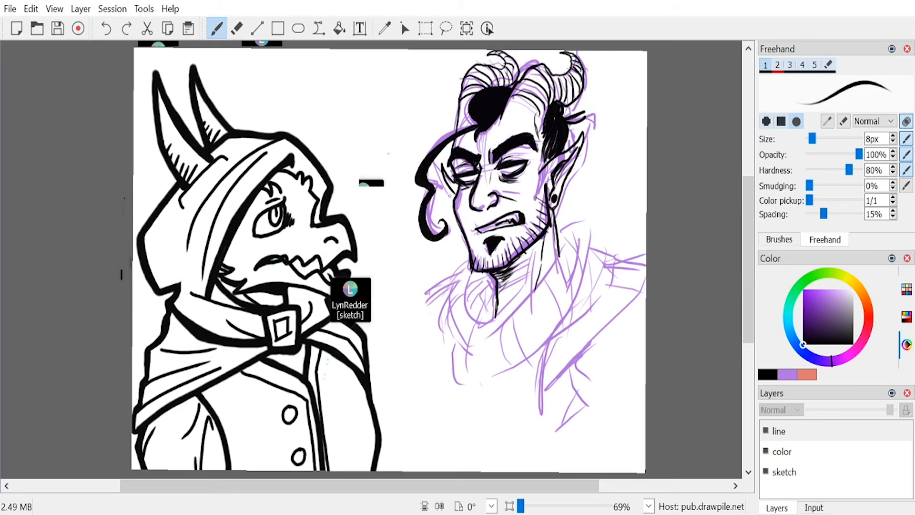
Step: Ink the long beard with strand lines below the chin and outline the wide cowl around the neck
mouse_move(472, 271)
left_mouse_down()
mouse_move(502, 319)
mouse_move(529, 300)
left_mouse_up()
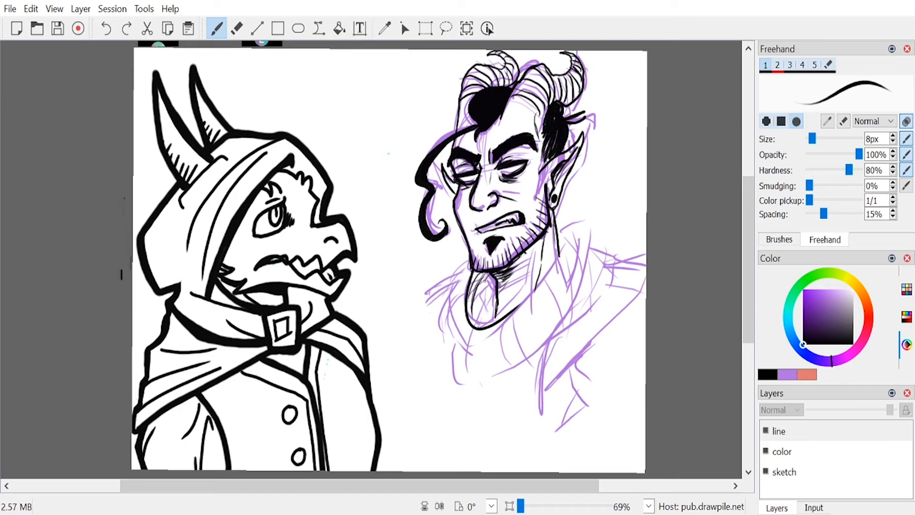
mouse_move(557, 227)
left_mouse_down()
mouse_move(579, 266)
mouse_move(488, 387)
mouse_move(465, 333)
left_mouse_up()
left_click_drag(471, 261, 464, 326)
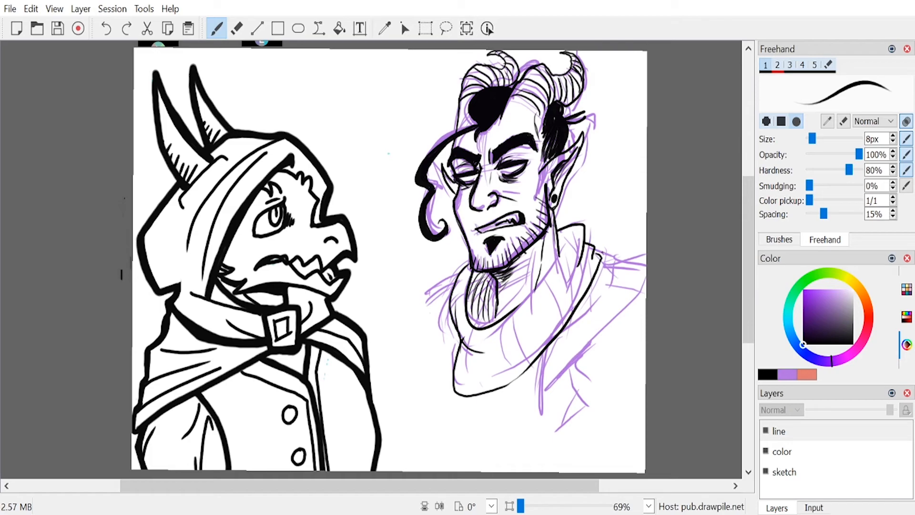
Step: Ink the draped cloak over both shoulders and add fold lines across the cowl
mouse_move(638, 266)
left_mouse_down()
mouse_move(586, 343)
mouse_move(566, 428)
left_mouse_up()
left_click_drag(597, 289, 529, 430)
left_click_drag(439, 287, 432, 338)
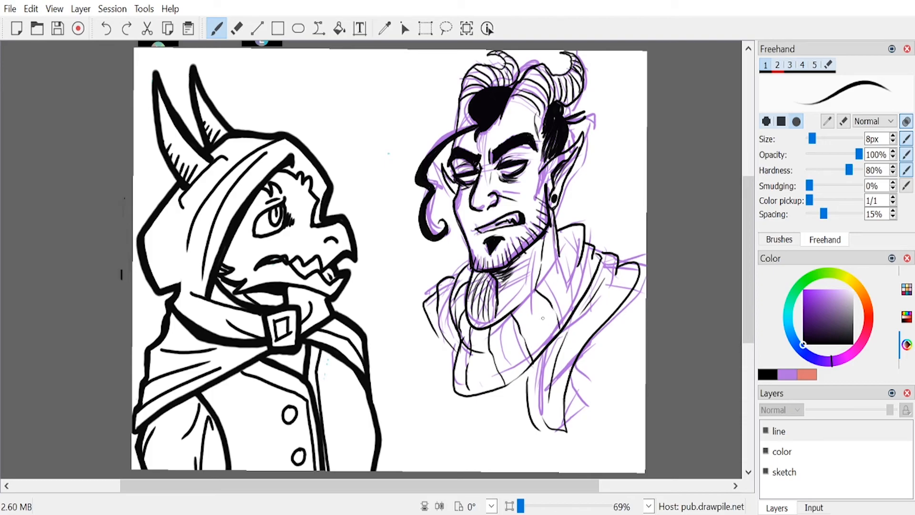
left_click_drag(519, 307, 561, 254)
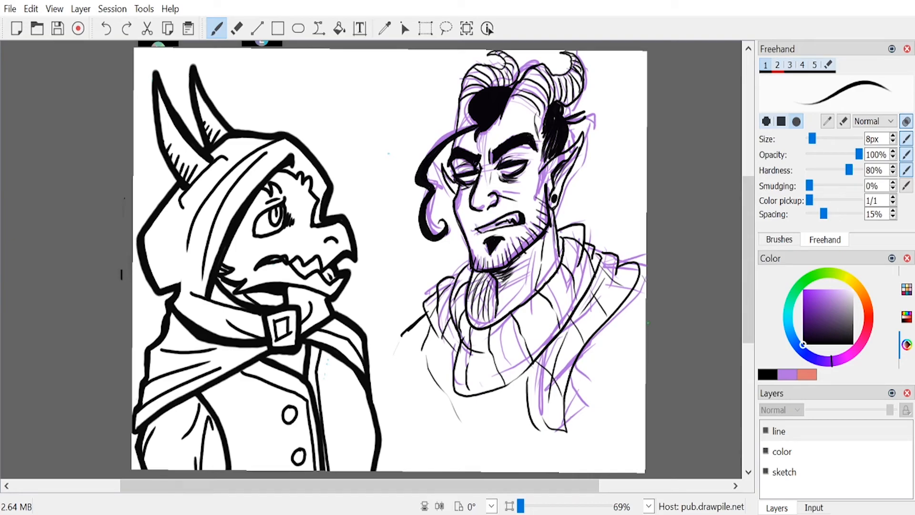
Step: Erase the purple sketch lines on the sketch layer beneath the inked character
left_click(808, 471)
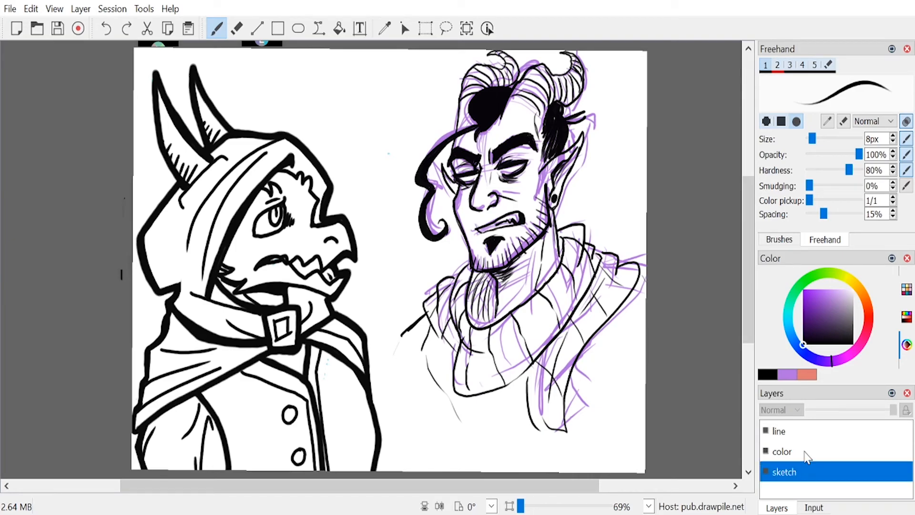
key("e")
mouse_move(498, 61)
left_mouse_down()
mouse_move(459, 86)
mouse_move(501, 53)
mouse_move(459, 117)
mouse_move(590, 54)
mouse_move(505, 157)
mouse_move(524, 77)
mouse_move(586, 129)
mouse_move(514, 257)
mouse_move(550, 274)
mouse_move(567, 310)
mouse_move(681, 263)
left_mouse_up()
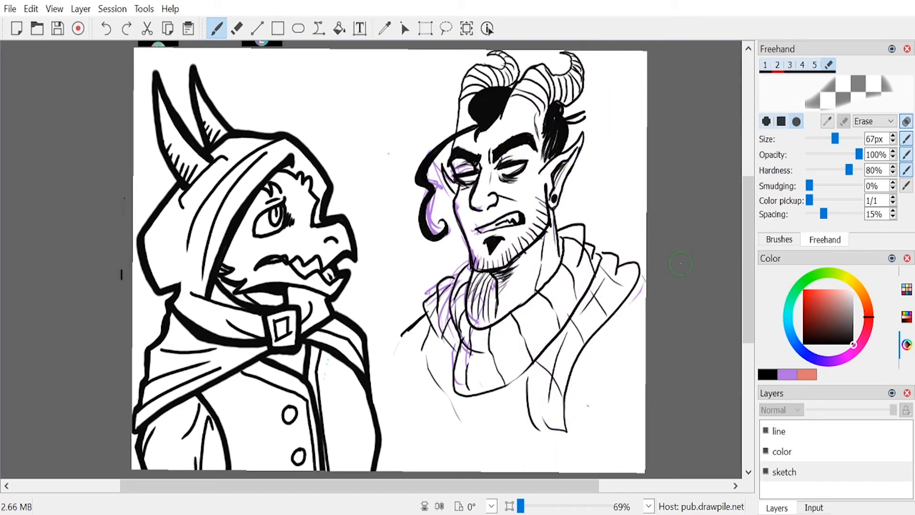
mouse_move(522, 243)
left_mouse_down()
mouse_move(491, 248)
mouse_move(411, 330)
left_mouse_up()
mouse_move(464, 214)
left_mouse_down()
mouse_move(434, 167)
mouse_move(432, 222)
mouse_move(477, 232)
left_mouse_up()
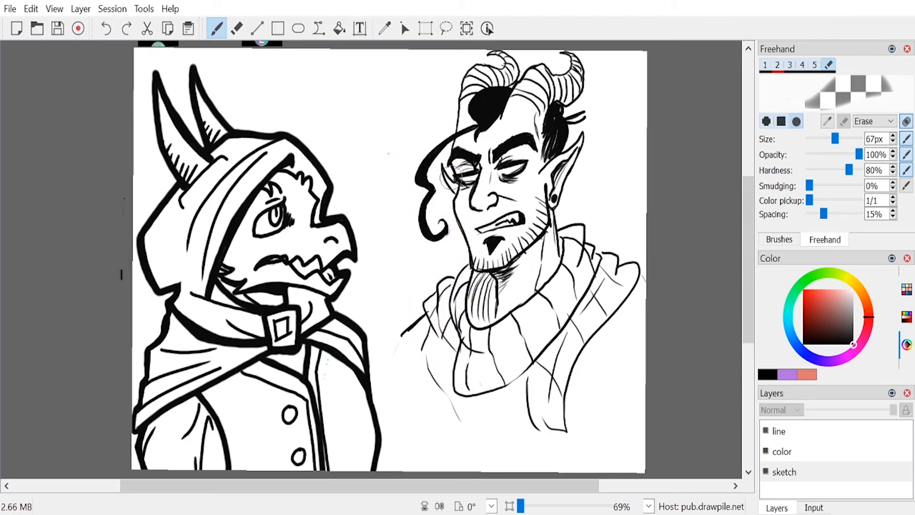
Step: Set the brush to a deep red colour and a size of 43 px for painting on the sketch layer
key("1")
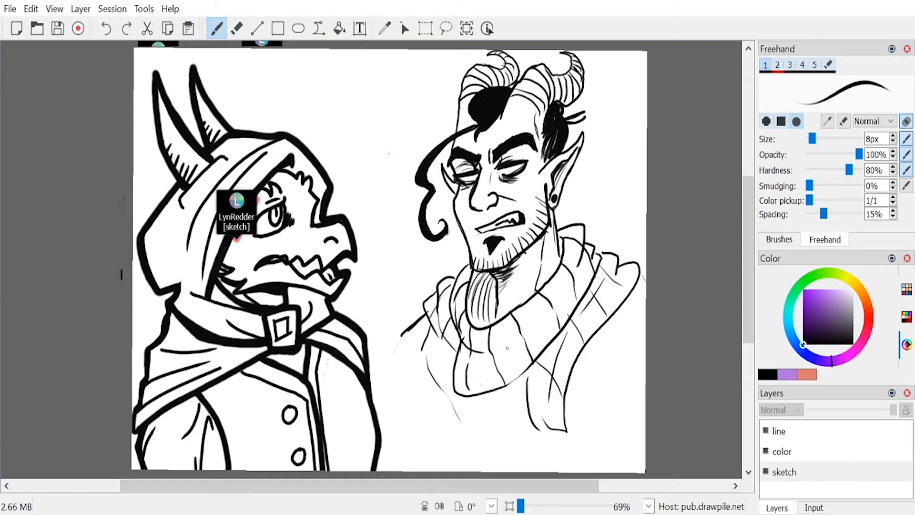
left_click(869, 326)
left_click(806, 308)
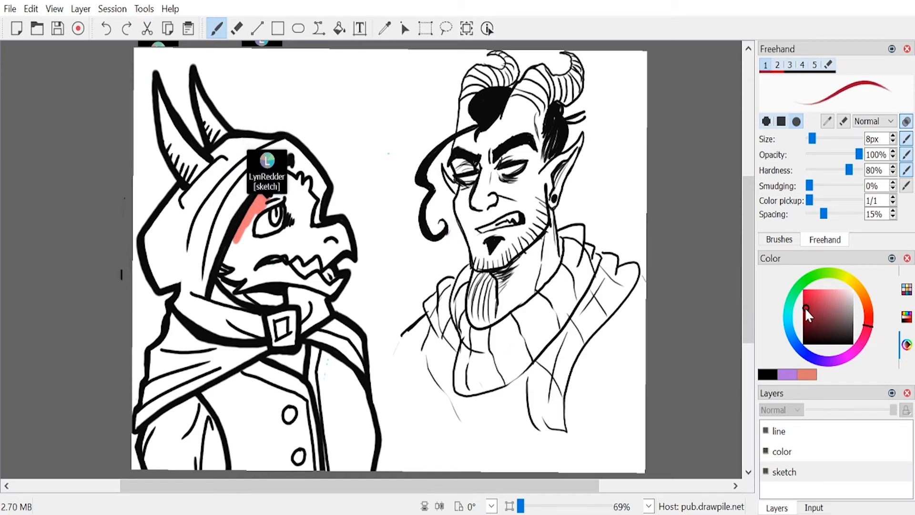
mouse_move(814, 313)
left_mouse_down()
mouse_move(824, 298)
mouse_move(816, 304)
left_mouse_up()
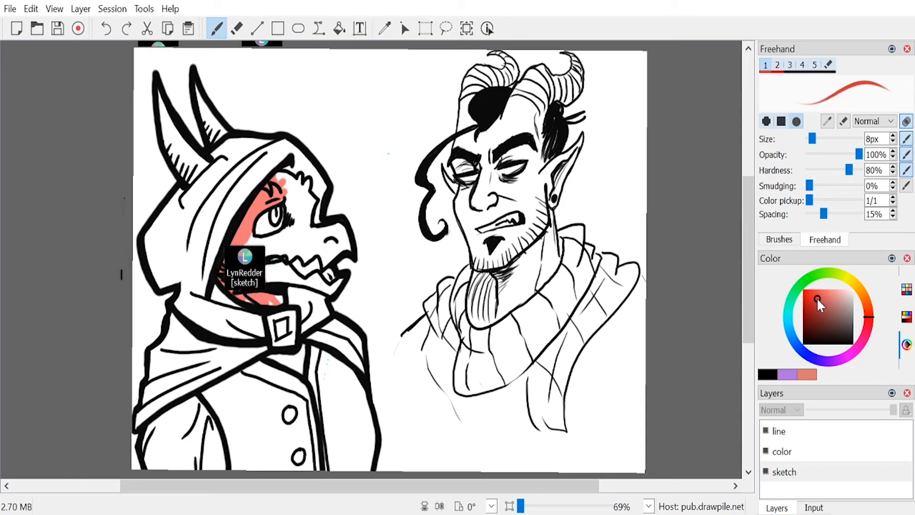
left_click_drag(812, 138, 819, 138)
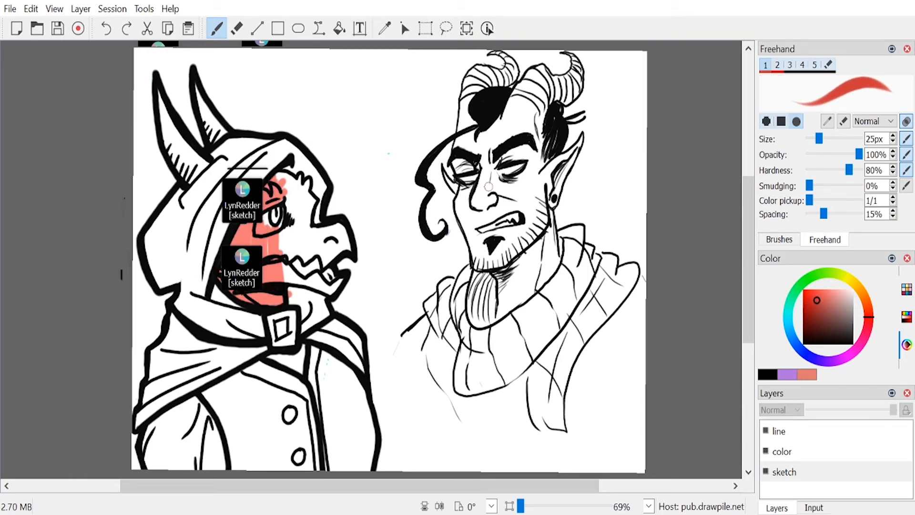
left_click(813, 305)
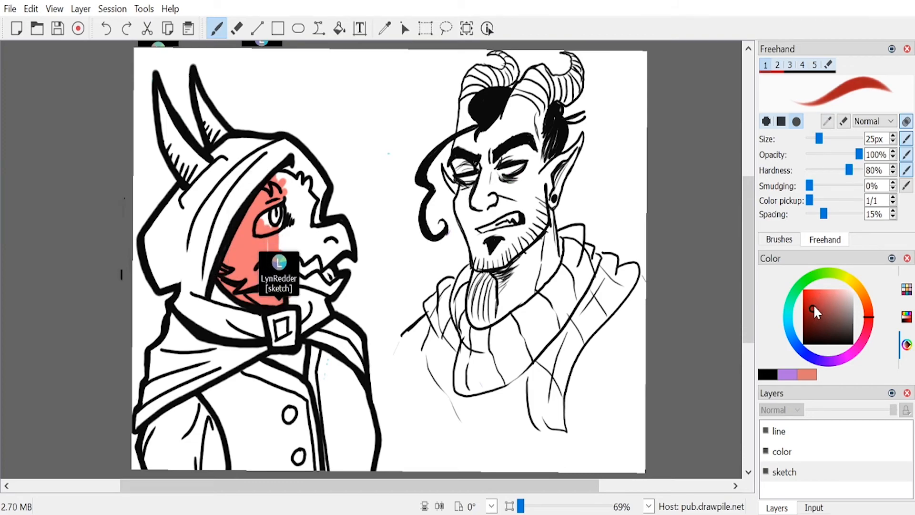
left_click_drag(819, 138, 825, 143)
Step: Paint the inked character's face, neck and both pointed ears solid red beneath the line art
mouse_move(495, 184)
left_mouse_down()
mouse_move(482, 206)
mouse_move(490, 157)
mouse_move(496, 194)
mouse_move(482, 149)
mouse_move(479, 210)
mouse_move(465, 158)
mouse_move(472, 185)
mouse_move(455, 158)
mouse_move(465, 101)
mouse_move(474, 150)
mouse_move(461, 185)
left_mouse_up()
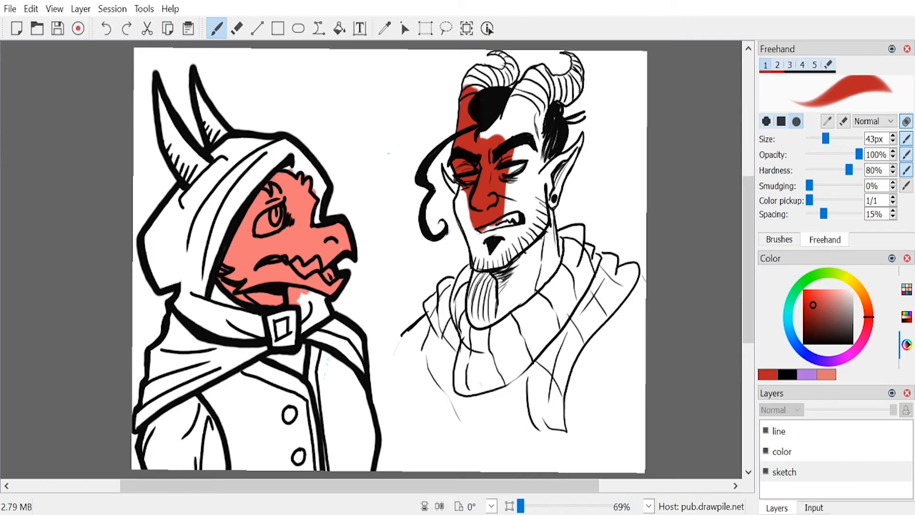
mouse_move(509, 148)
left_mouse_down()
mouse_move(525, 176)
mouse_move(526, 204)
left_mouse_up()
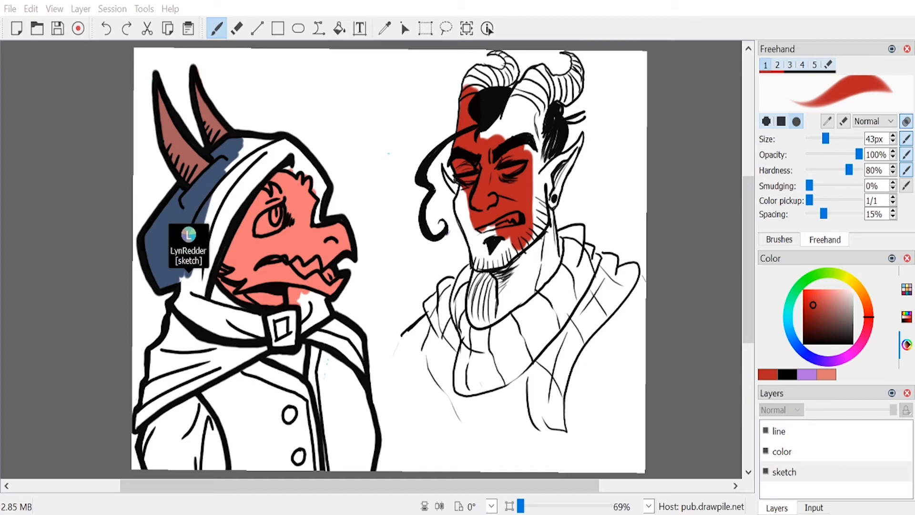
mouse_move(484, 145)
left_mouse_down()
mouse_move(522, 93)
mouse_move(515, 102)
mouse_move(533, 138)
mouse_move(531, 206)
mouse_move(550, 139)
mouse_move(533, 174)
mouse_move(547, 259)
mouse_move(544, 195)
mouse_move(550, 288)
mouse_move(540, 302)
mouse_move(525, 293)
mouse_move(525, 222)
mouse_move(505, 300)
mouse_move(499, 272)
mouse_move(510, 234)
mouse_move(489, 251)
mouse_move(496, 204)
mouse_move(471, 194)
mouse_move(464, 209)
mouse_move(465, 190)
mouse_move(489, 262)
left_mouse_up()
left_click_drag(443, 170, 467, 188)
left_click_drag(550, 182, 572, 149)
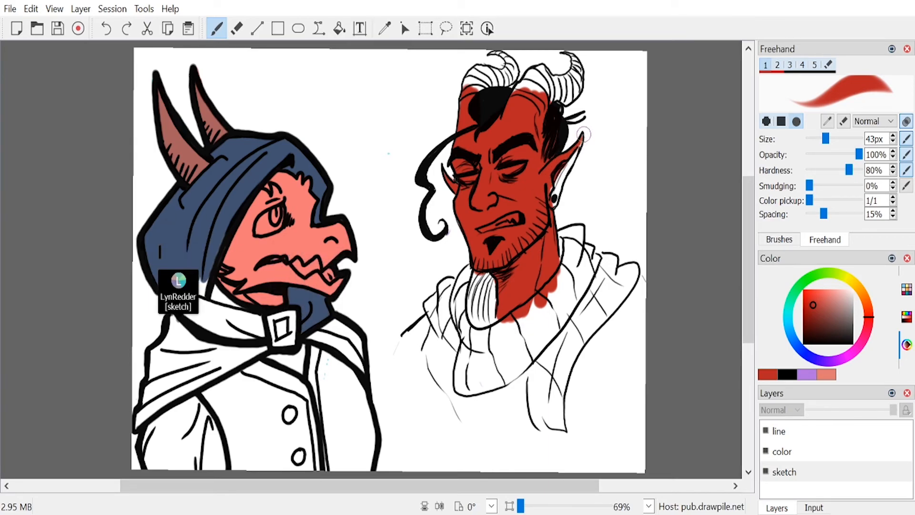
left_click_drag(567, 161, 554, 200)
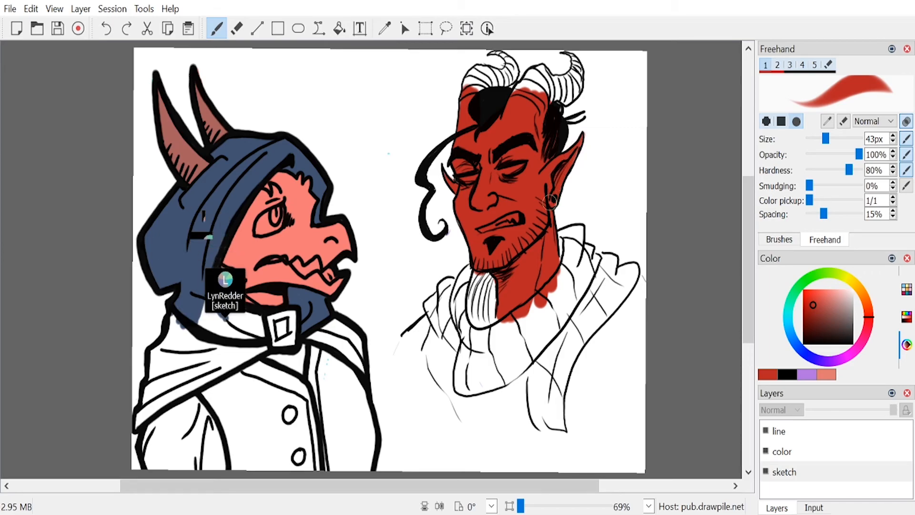
Step: Shade the red character's neck, jaw and eye sockets with a darker red at 43 px
key("e")
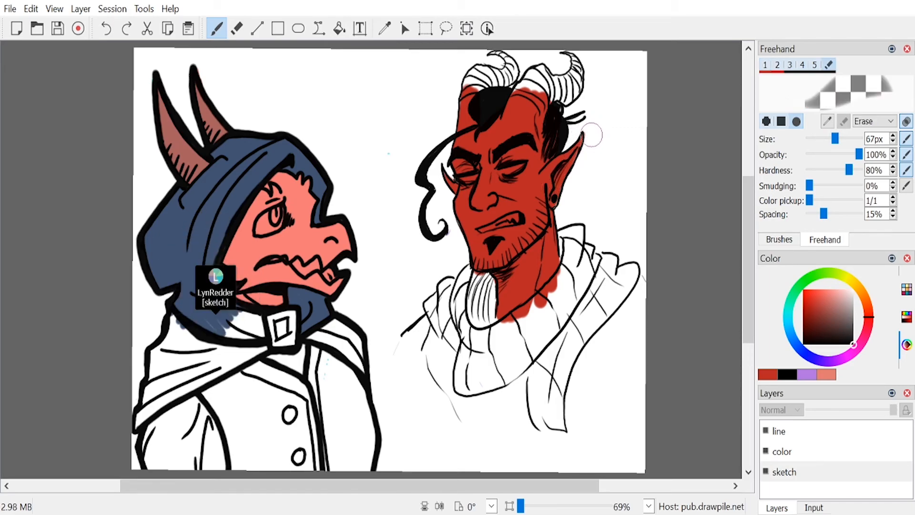
key("e")
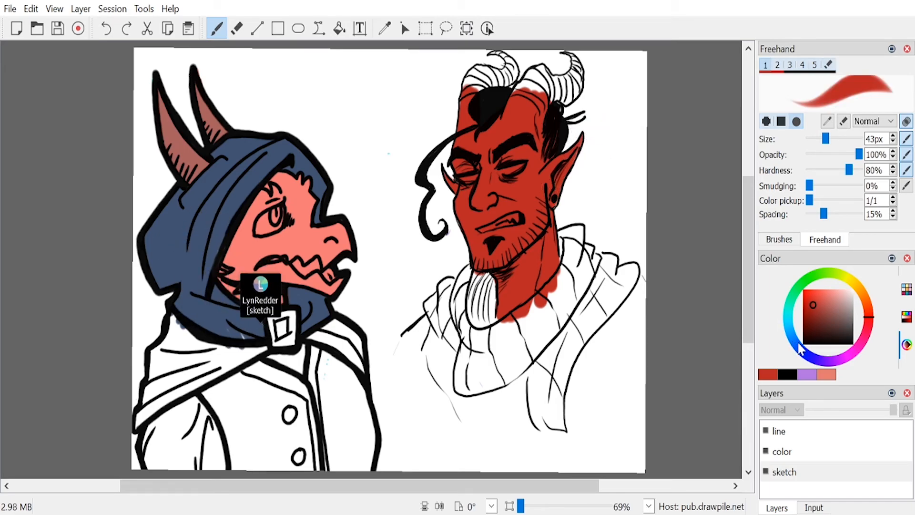
left_click(813, 316)
left_click_drag(814, 316, 810, 317)
mouse_move(538, 242)
left_mouse_down()
mouse_move(542, 236)
mouse_move(497, 288)
left_mouse_up()
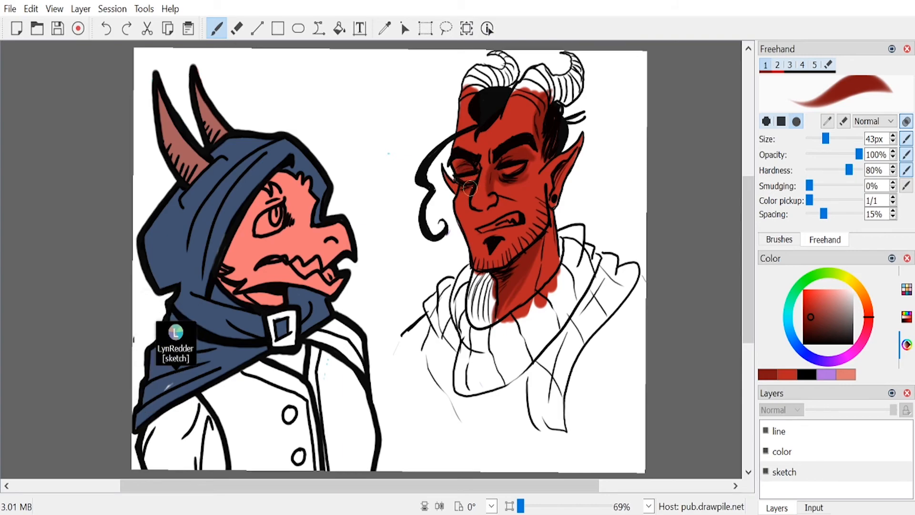
Step: Mix a dark muted purple and paint shadows beneath both of the red character's eyes
left_click_drag(868, 334, 851, 353)
left_click(816, 323)
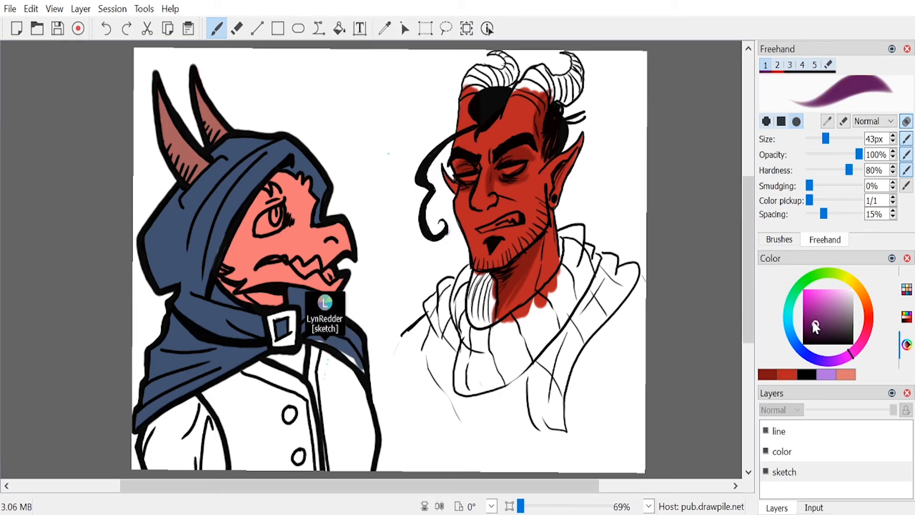
left_click(820, 327)
left_click_drag(850, 354, 859, 346)
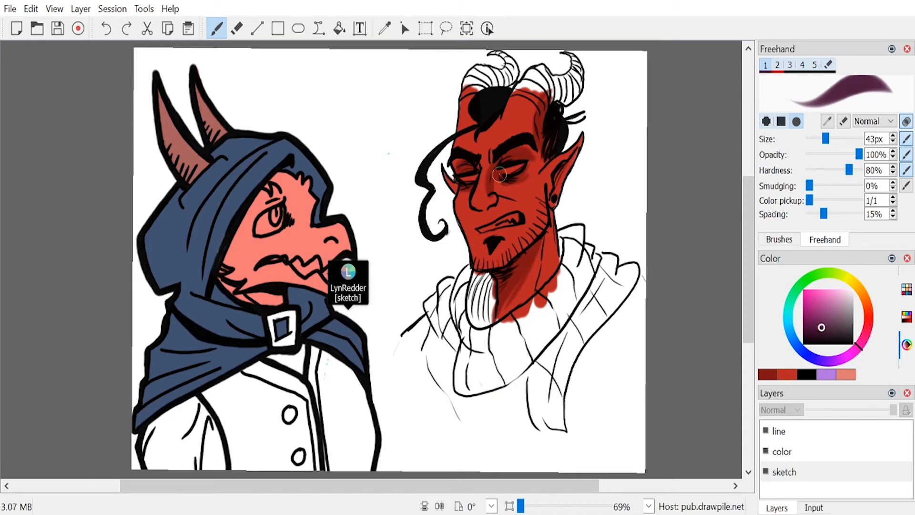
left_click_drag(505, 175, 522, 176)
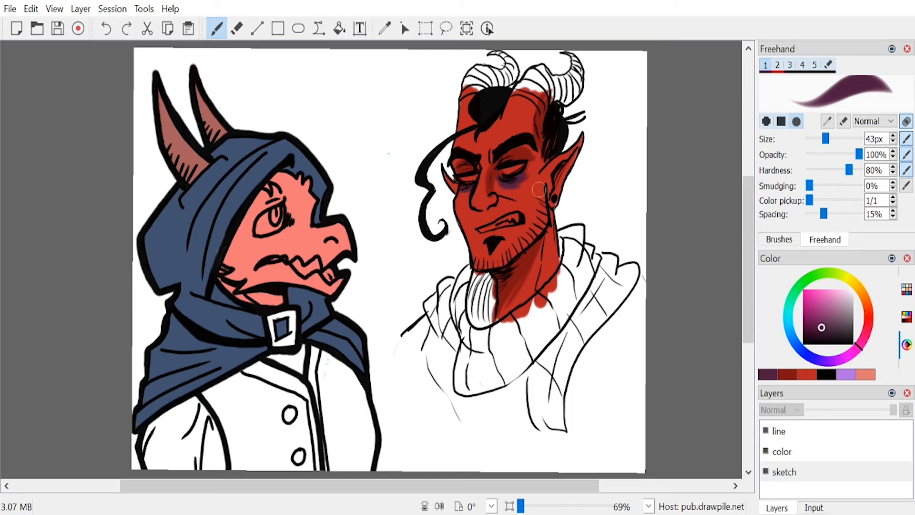
Step: Mix a saturated golden yellow and fill both of the red character's eyes with it
left_click(851, 282)
left_click(835, 289)
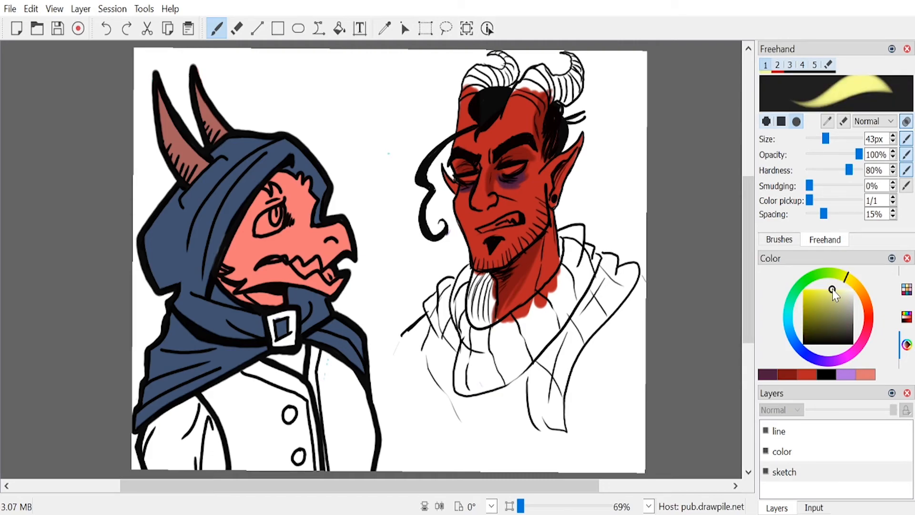
left_click(851, 282)
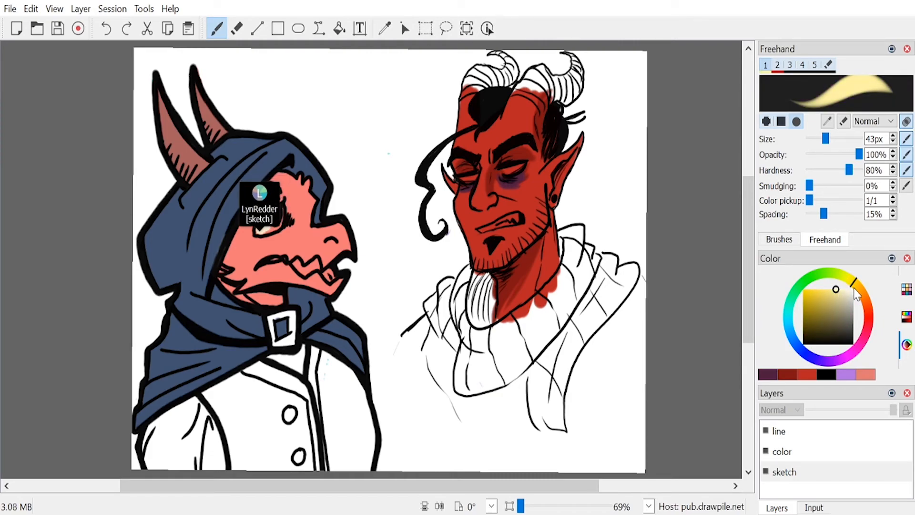
left_click_drag(815, 300, 816, 290)
left_click_drag(506, 167, 524, 165)
mouse_move(470, 175)
left_mouse_down()
mouse_move(463, 179)
mouse_move(471, 174)
left_mouse_up()
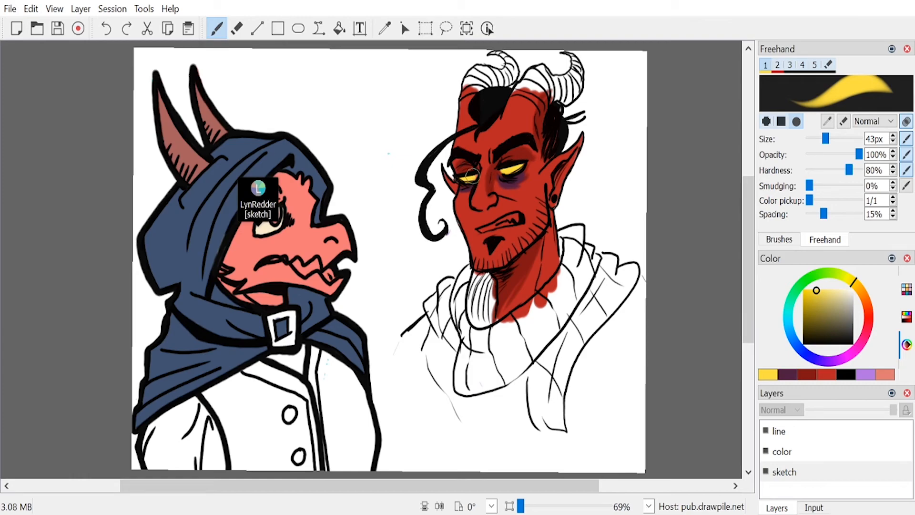
Step: Try a dark brownish red and brighter reds at the base of the red character's larger horn
left_click(808, 379)
left_click(815, 324)
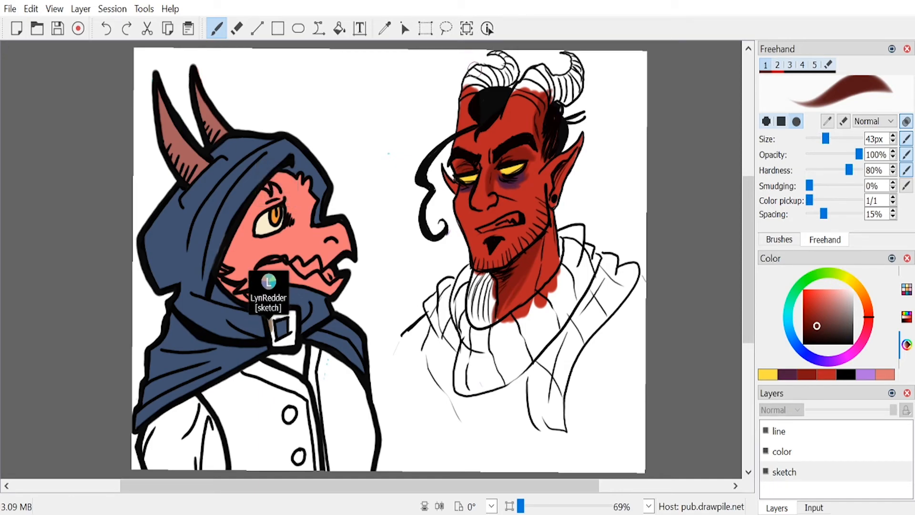
left_click_drag(533, 76, 531, 85)
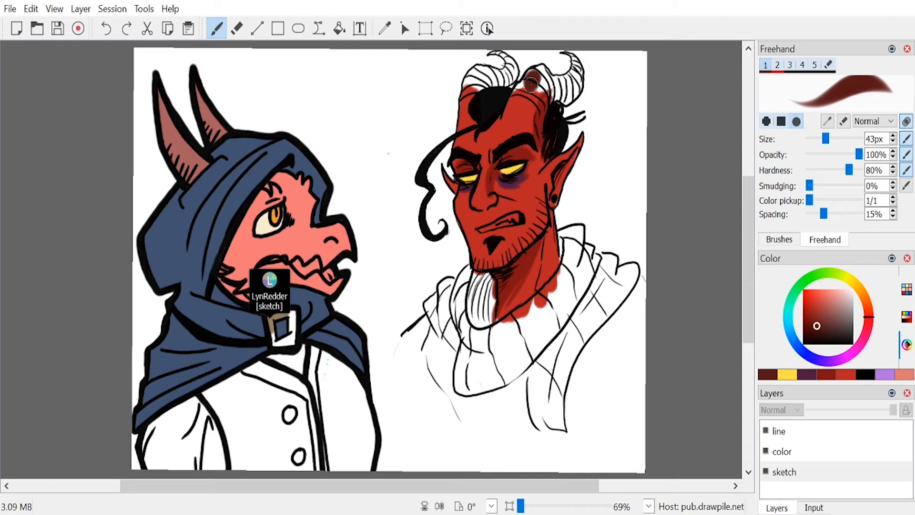
left_click(819, 312)
left_click_drag(536, 80, 529, 88)
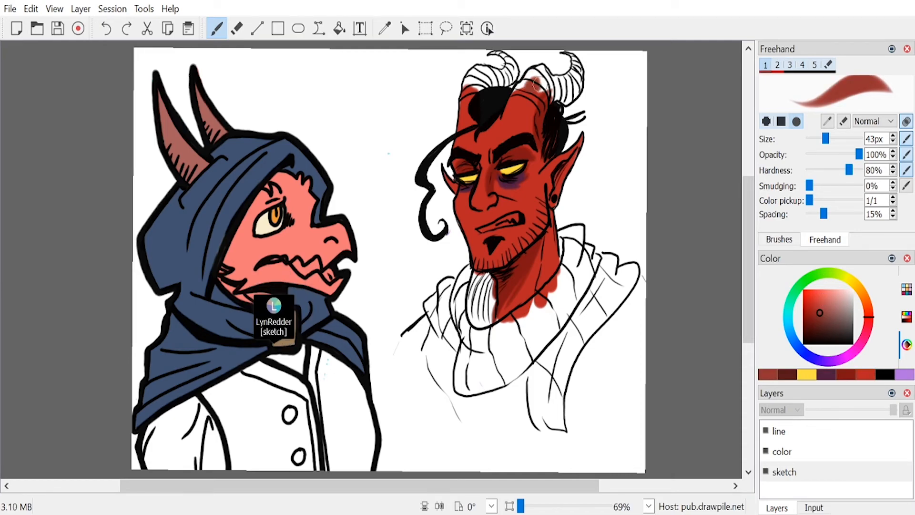
mouse_move(812, 312)
left_mouse_down()
mouse_move(810, 294)
mouse_move(805, 302)
left_mouse_up()
left_click(527, 84)
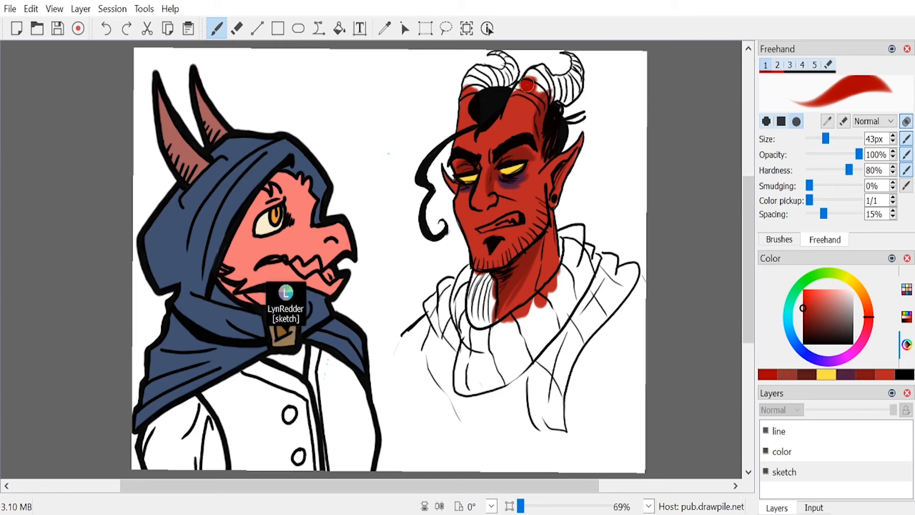
Step: Paint the larger curled horn deep red and erase the colour spilling outside its tip
left_click_drag(808, 316, 805, 317)
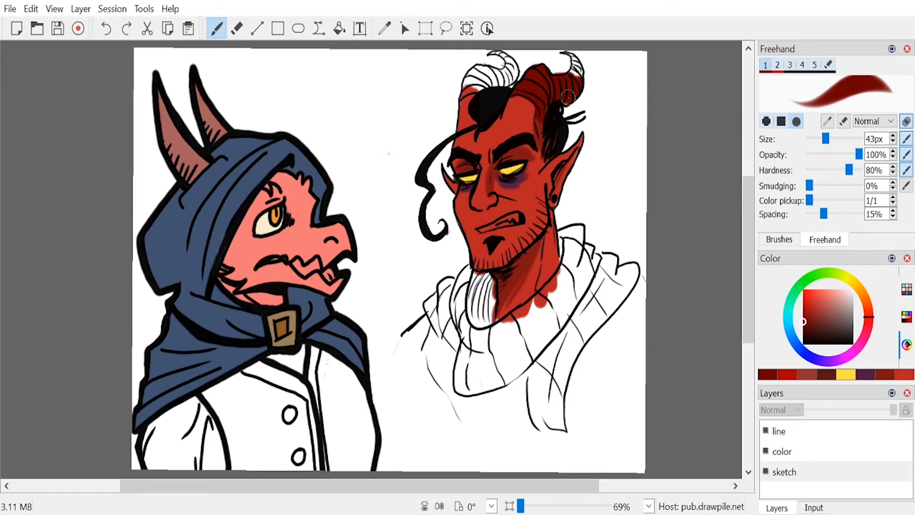
left_click_drag(576, 73, 573, 62)
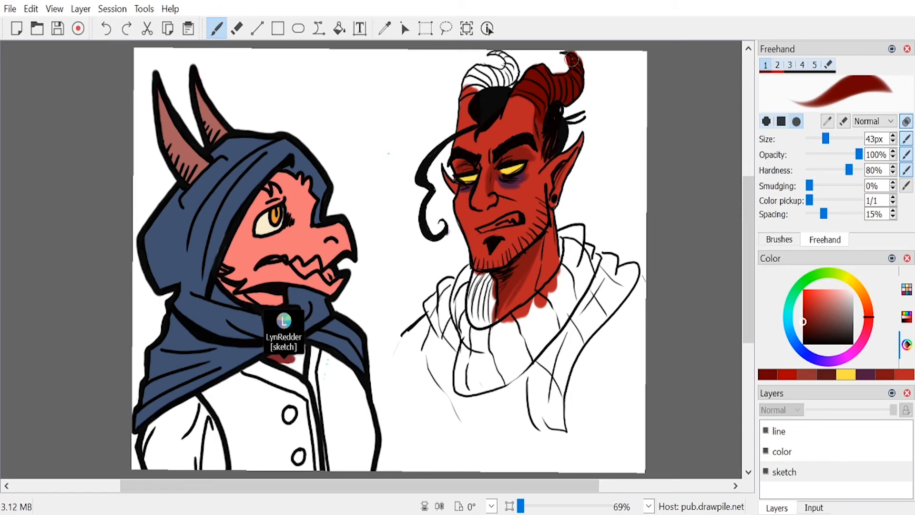
key("e")
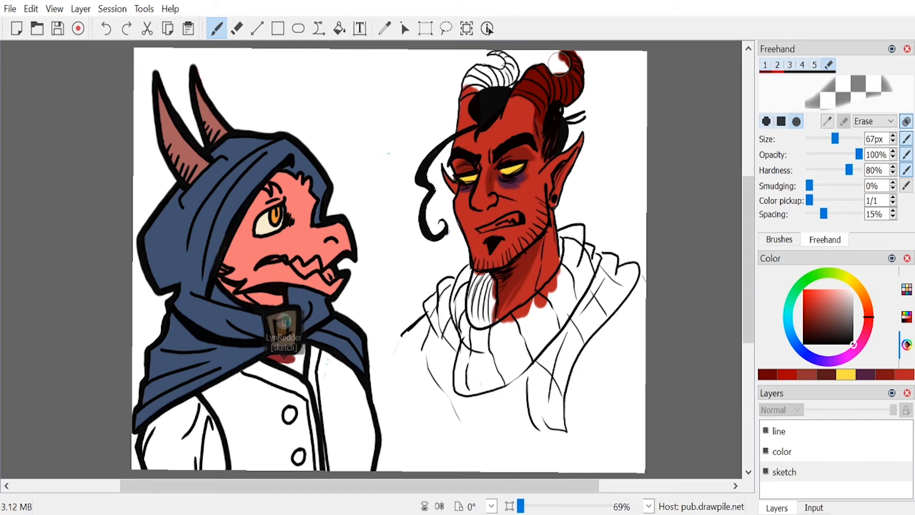
mouse_move(562, 69)
left_mouse_down()
mouse_move(530, 58)
mouse_move(574, 47)
mouse_move(590, 67)
left_mouse_up()
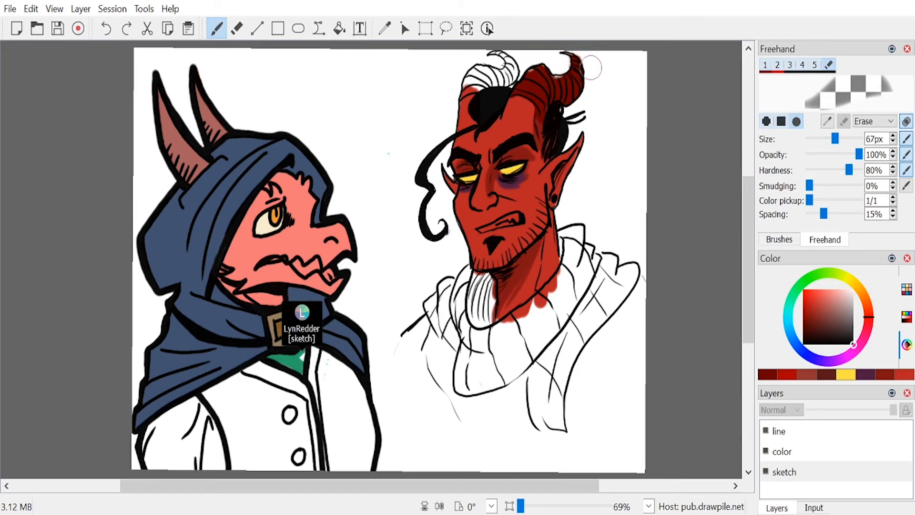
Step: Set the brush size to 23 px and paint the smaller curled horn the same deep red
key("e")
left_click_drag(824, 141, 815, 144)
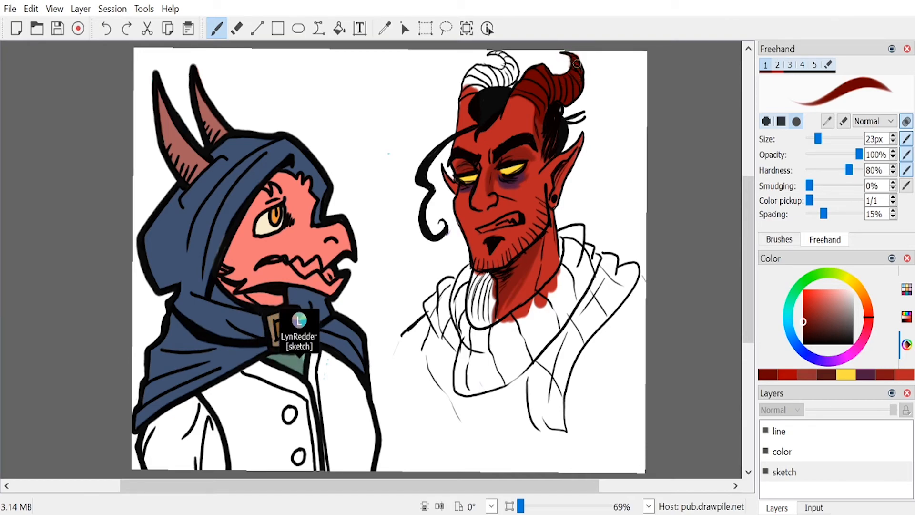
left_click_drag(477, 79, 481, 72)
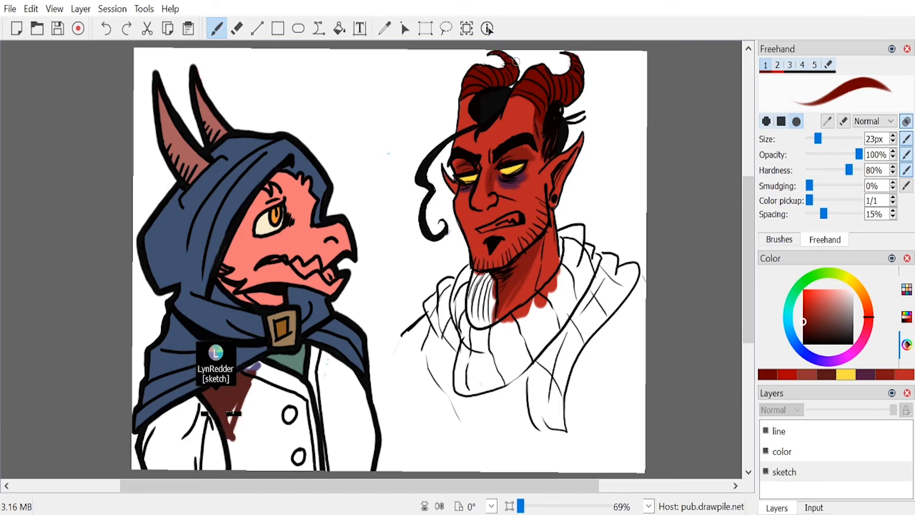
Step: Paint the red character's bared teeth white and the lips bright red
left_click(847, 299)
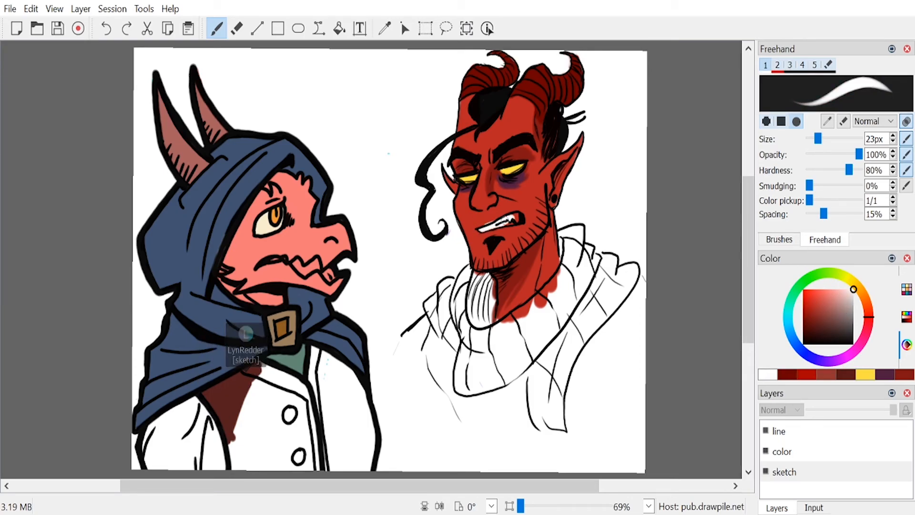
left_click(807, 376)
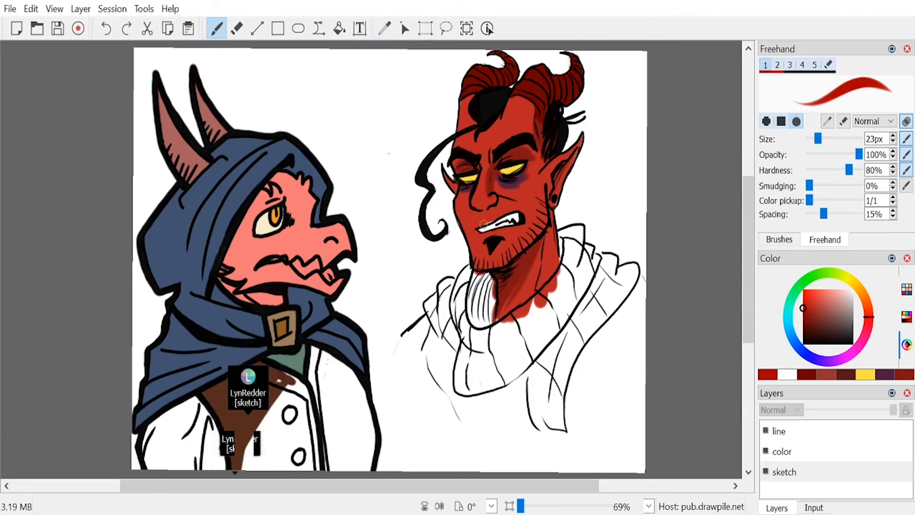
left_click_drag(474, 225, 516, 213)
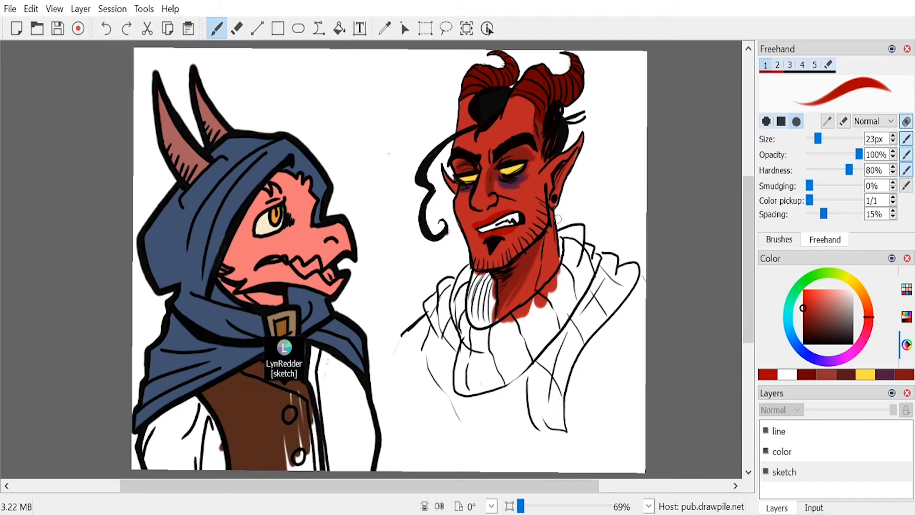
Step: Fill the cowl and its hanging end with a pale greyish purple using a 36 px brush
mouse_move(828, 312)
left_mouse_down()
mouse_move(855, 301)
mouse_move(855, 314)
left_mouse_up()
left_click_drag(851, 351, 838, 364)
left_click(847, 305)
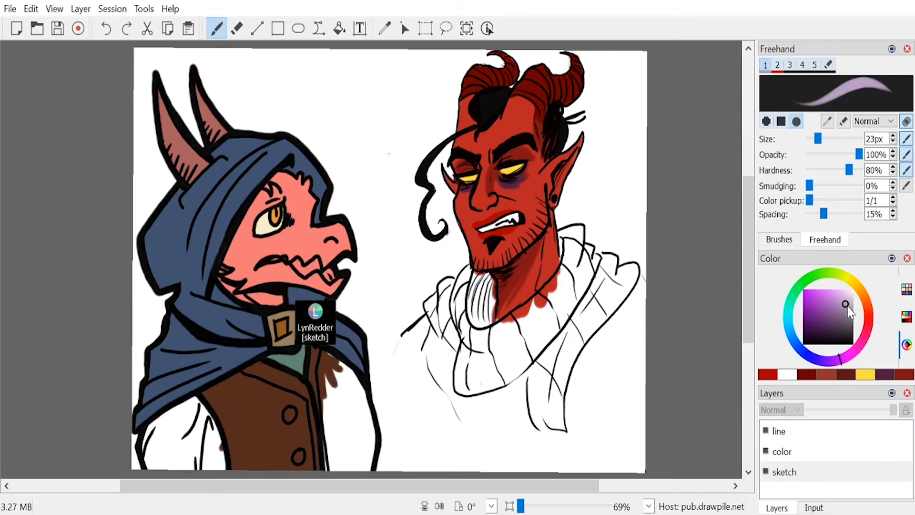
left_click_drag(817, 138, 823, 138)
mouse_move(569, 289)
left_mouse_down()
mouse_move(509, 338)
mouse_move(566, 286)
mouse_move(498, 329)
mouse_move(570, 272)
mouse_move(526, 357)
mouse_move(558, 310)
mouse_move(476, 281)
mouse_move(472, 334)
mouse_move(484, 350)
mouse_move(491, 291)
left_mouse_up()
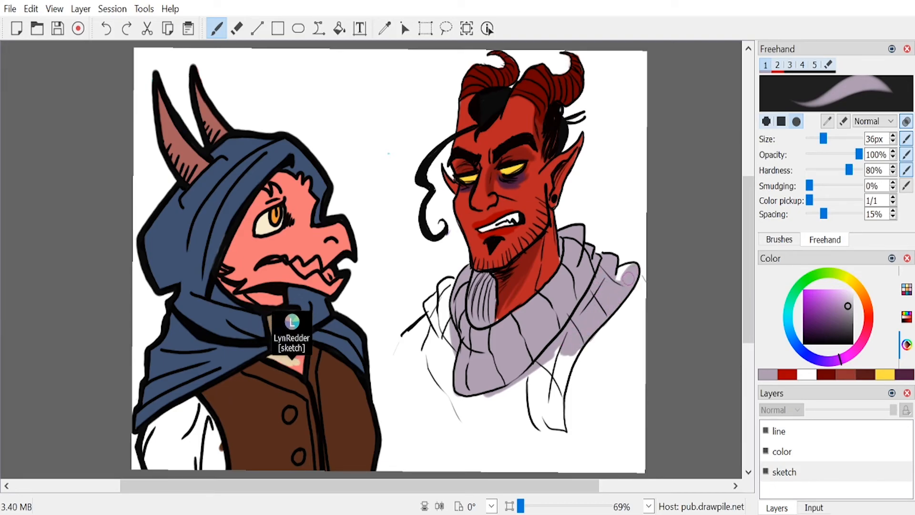
mouse_move(556, 394)
left_mouse_down()
mouse_move(545, 369)
mouse_move(536, 408)
mouse_move(552, 426)
mouse_move(547, 392)
mouse_move(563, 429)
left_mouse_up()
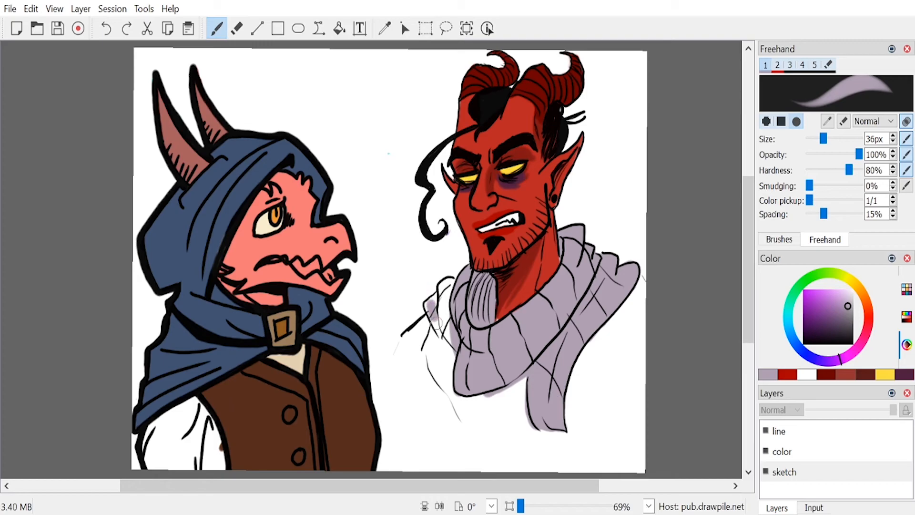
mouse_move(438, 316)
left_mouse_down()
mouse_move(430, 304)
mouse_move(445, 285)
mouse_move(449, 299)
mouse_move(448, 277)
left_mouse_up()
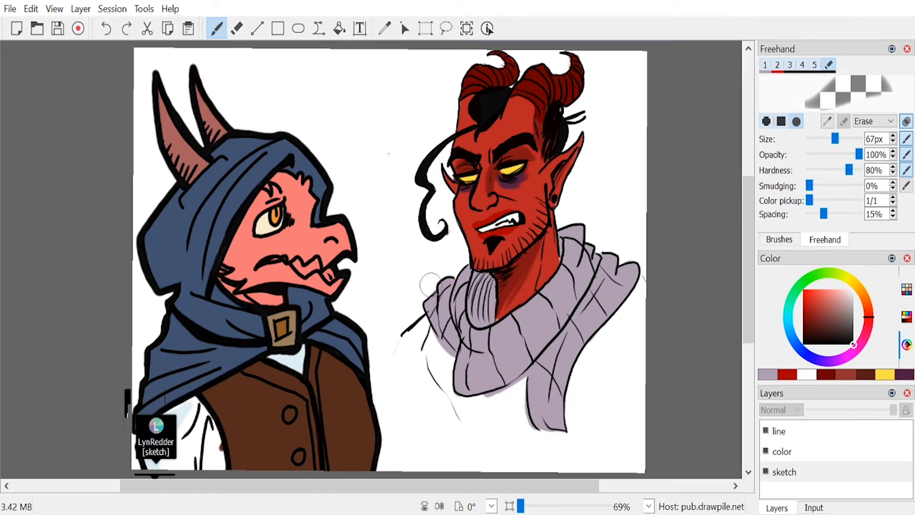
Step: Paint medium purple stripes across the cowl folds wrapped around the neck
left_click_drag(809, 299, 824, 332)
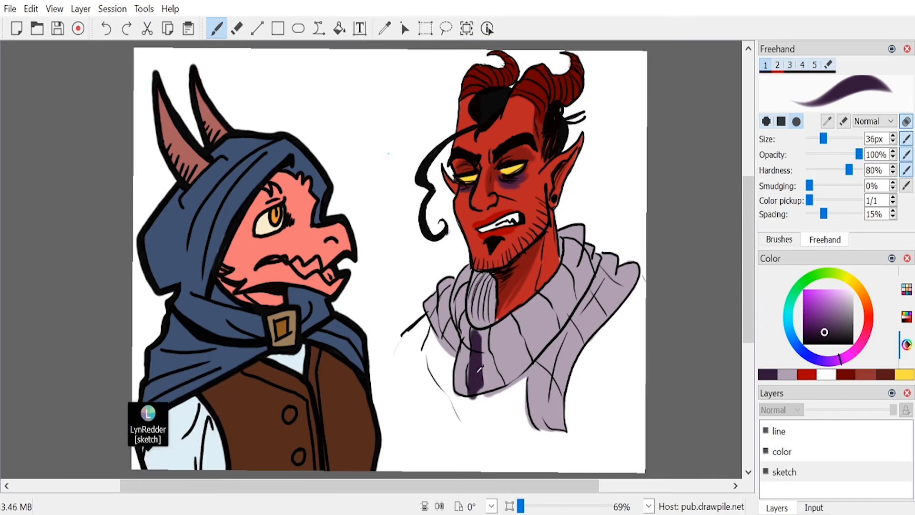
left_click(816, 313)
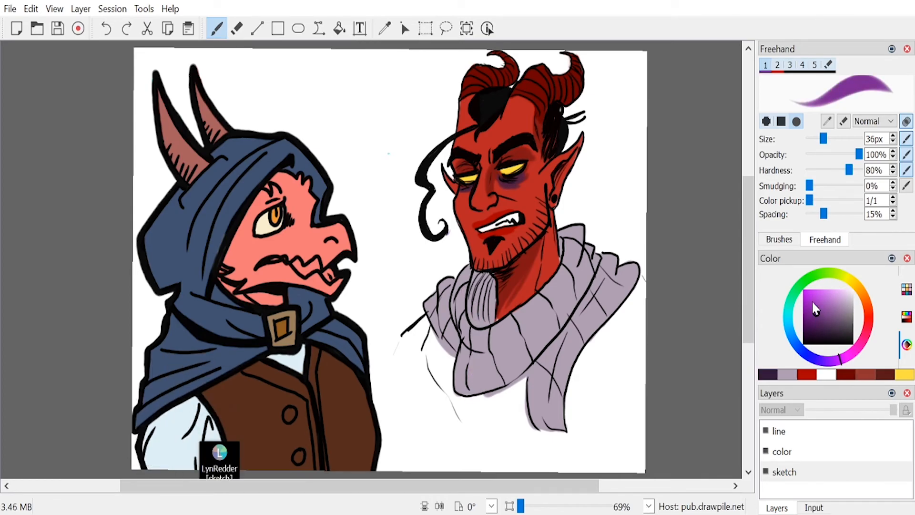
mouse_move(471, 385)
left_mouse_down()
mouse_move(493, 384)
mouse_move(491, 367)
left_mouse_up()
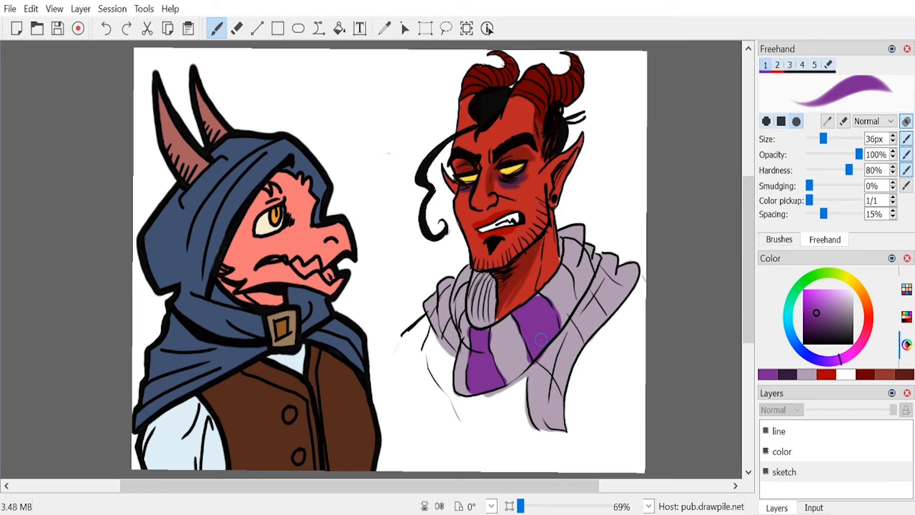
mouse_move(569, 264)
left_mouse_down()
mouse_move(576, 298)
mouse_move(588, 272)
mouse_move(568, 243)
mouse_move(582, 283)
mouse_move(569, 251)
left_mouse_up()
mouse_move(461, 304)
left_mouse_down()
mouse_move(457, 332)
mouse_move(464, 298)
mouse_move(442, 311)
mouse_move(456, 281)
mouse_move(440, 336)
left_mouse_up()
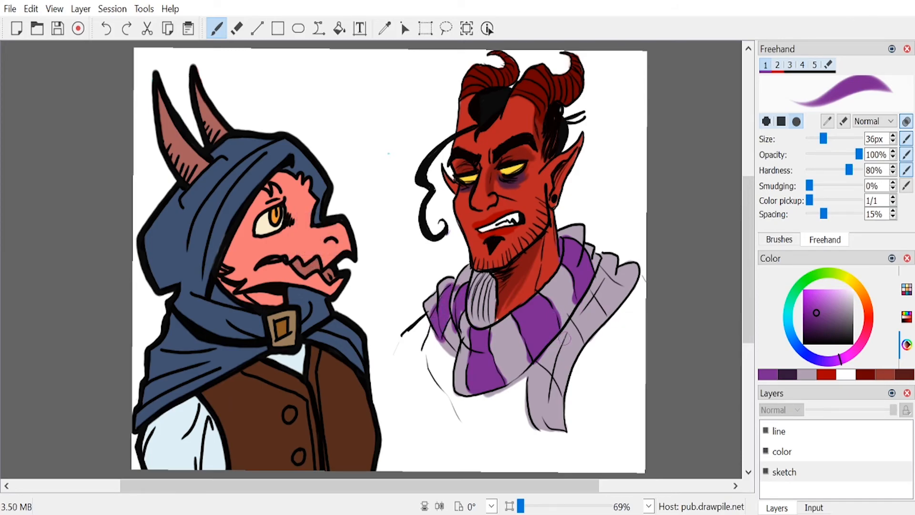
Step: Add purple stripes to the cowl's outer shoulder fold and the tip of its hanging end
mouse_move(590, 307)
left_mouse_down()
mouse_move(577, 322)
mouse_move(596, 324)
mouse_move(595, 305)
mouse_move(601, 318)
mouse_move(588, 337)
left_mouse_up()
left_click_drag(607, 257, 627, 273)
mouse_move(533, 381)
left_mouse_down()
mouse_move(531, 426)
mouse_move(562, 424)
mouse_move(556, 390)
mouse_move(537, 371)
mouse_move(538, 422)
mouse_move(555, 400)
mouse_move(561, 429)
left_mouse_up()
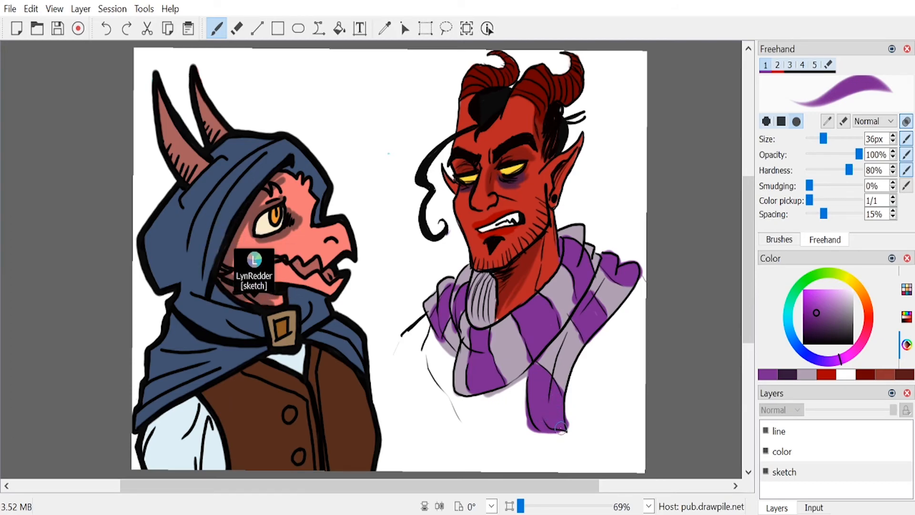
Step: Mix a lighter muted red and paint highlights along the ridges of both curled horns
left_click(876, 377)
left_click(821, 306)
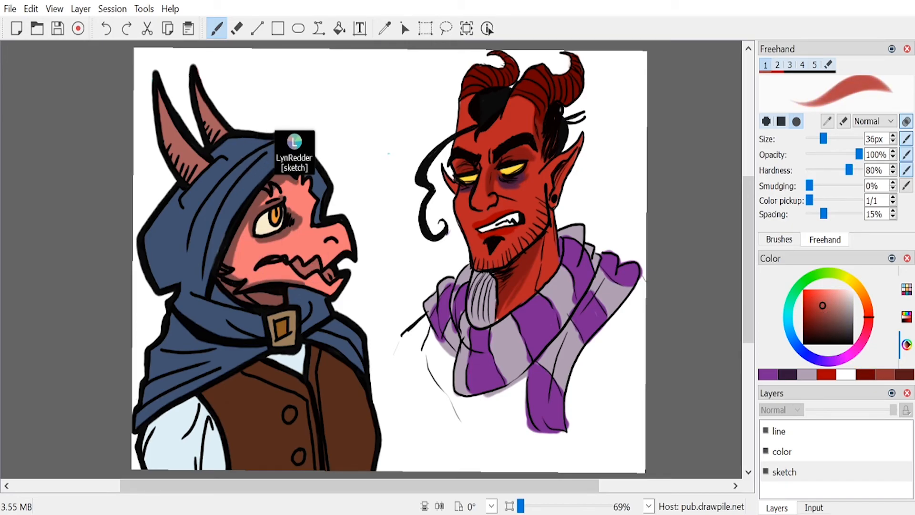
mouse_move(527, 93)
left_mouse_down()
mouse_move(545, 72)
mouse_move(567, 79)
left_mouse_up()
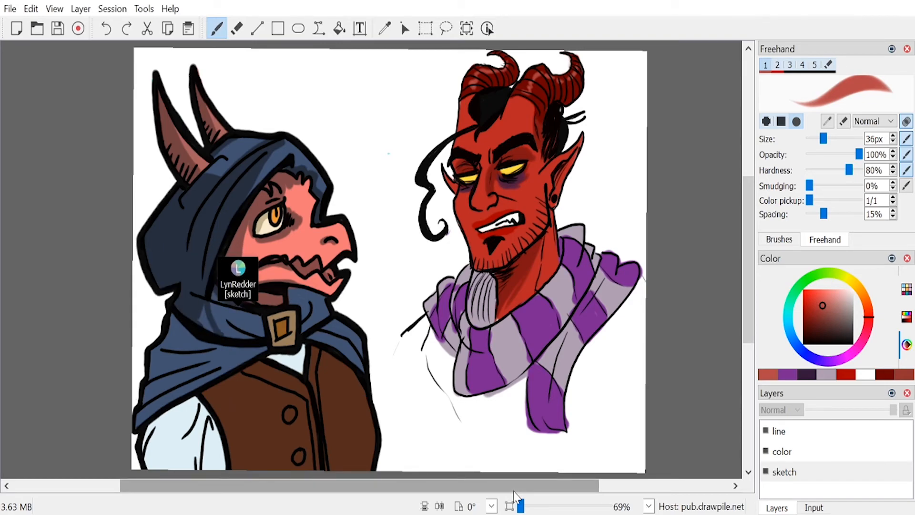
key("e")
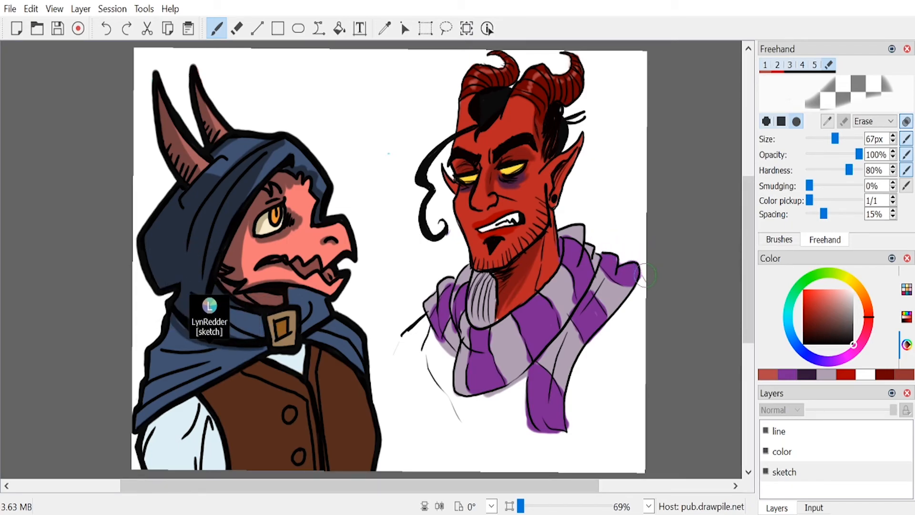
key("1")
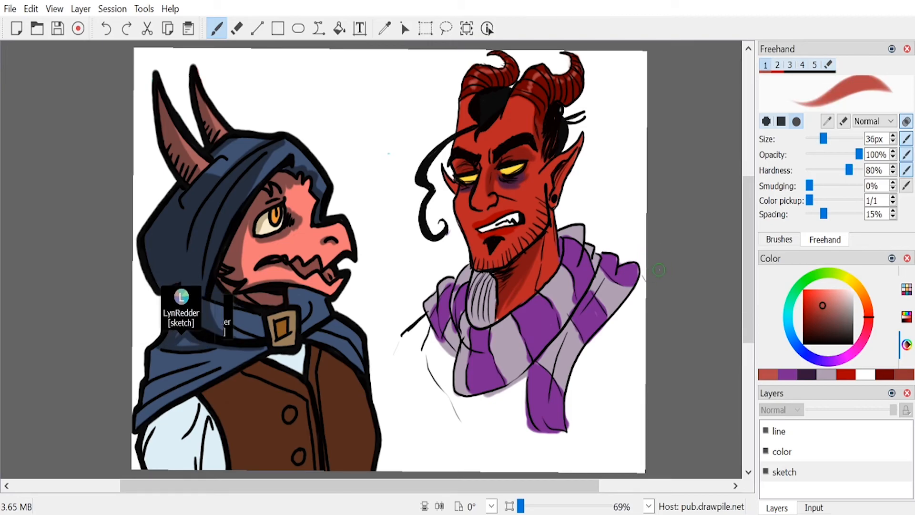
Step: Touch up the cowl's outer shoulder fold with the recent medium purple and pale greyish purple
left_click_drag(633, 268, 627, 271)
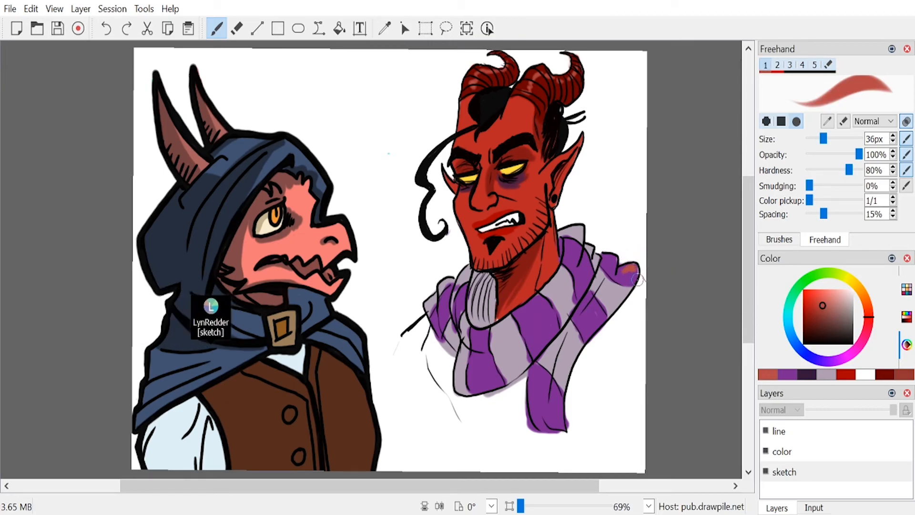
left_click(781, 376)
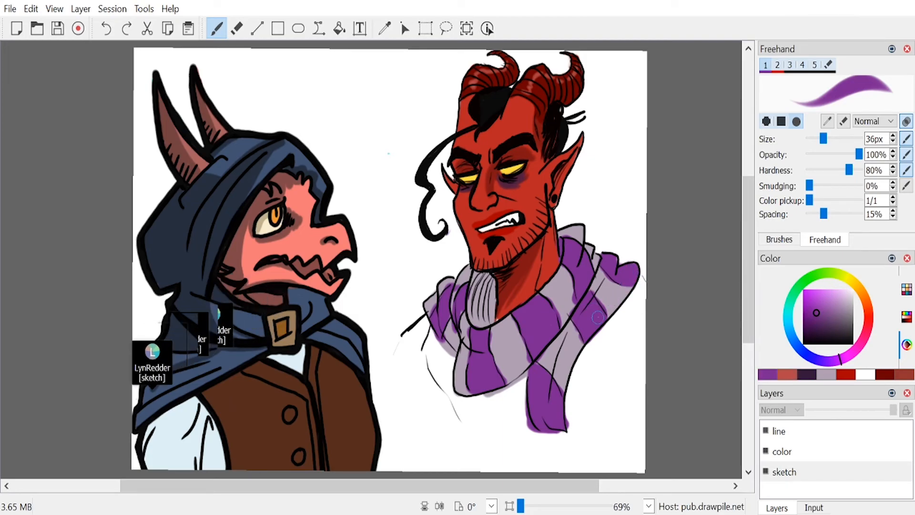
left_click(826, 374)
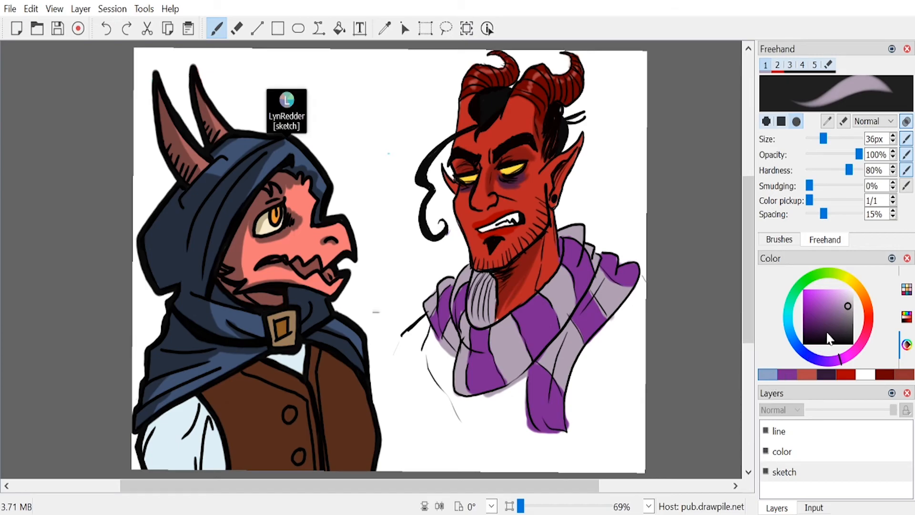
Step: Shade the beard and pale cowl folds in a darker greyish purple and clean the cowl's outer edges with a 67 px eraser
left_click(843, 312)
mouse_move(478, 275)
left_mouse_down()
mouse_move(482, 320)
mouse_move(492, 287)
mouse_move(476, 273)
mouse_move(472, 308)
mouse_move(480, 323)
mouse_move(491, 289)
left_mouse_up()
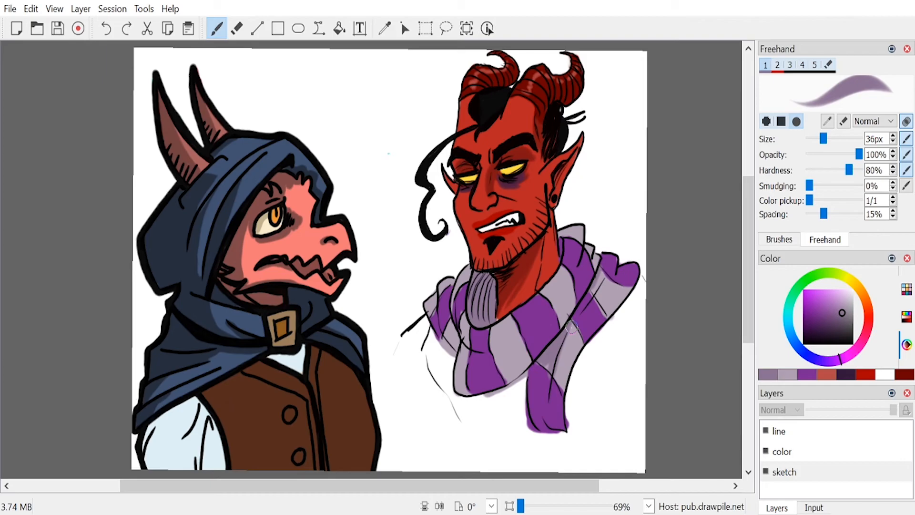
left_click_drag(442, 335, 458, 349)
key("e")
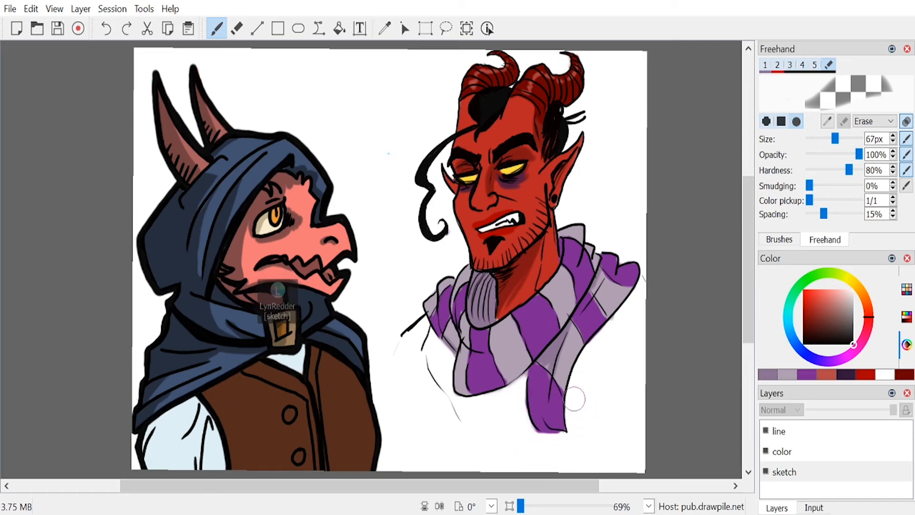
Step: Letter "Fuck." in deep purple between the two characters with a 10 px brush and save the drawing
key("1")
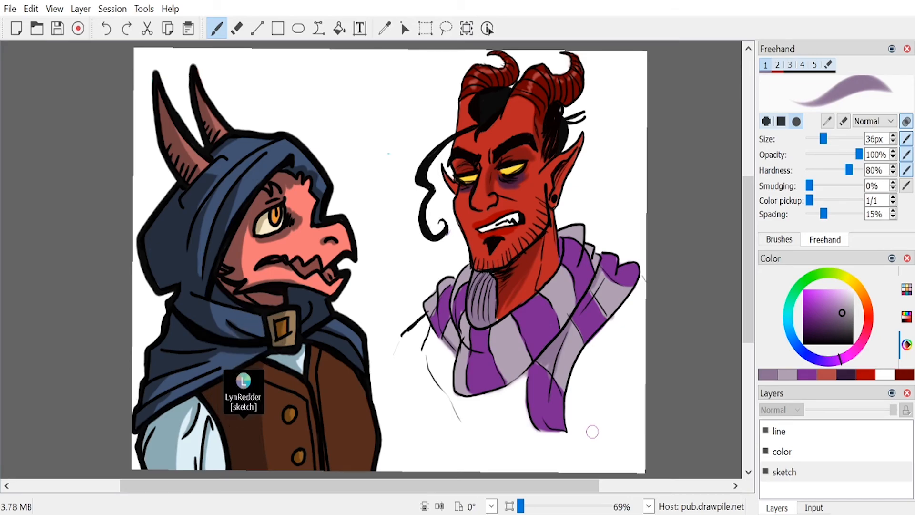
left_click(805, 312)
left_click_drag(811, 141, 811, 141)
left_click(892, 142)
left_click(892, 142)
left_click(891, 142)
left_click(891, 142)
left_click(892, 142)
left_click(893, 135)
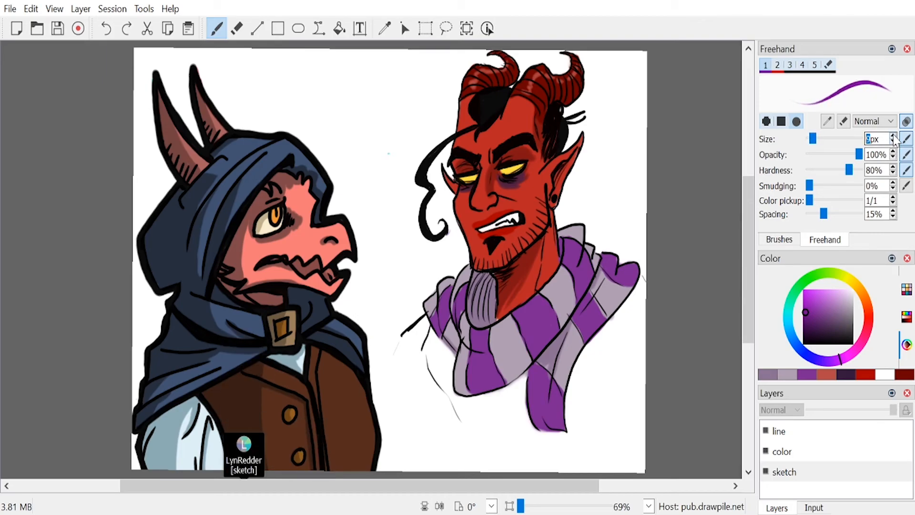
left_click(892, 136)
left_click(892, 135)
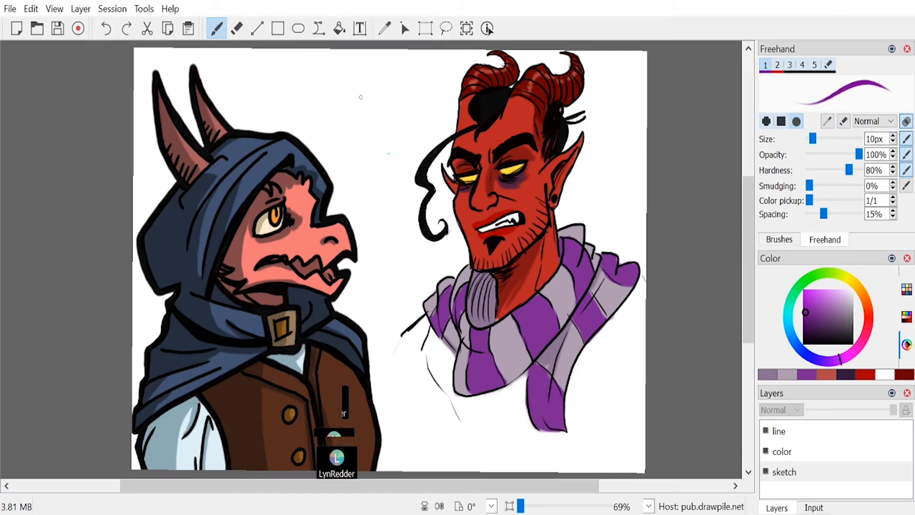
mouse_move(360, 95)
left_mouse_down()
mouse_move(424, 76)
mouse_move(391, 144)
mouse_move(413, 101)
mouse_move(413, 134)
left_mouse_up()
key("ctrl+z")
left_click_drag(422, 117, 423, 133)
left_click_drag(430, 104, 414, 162)
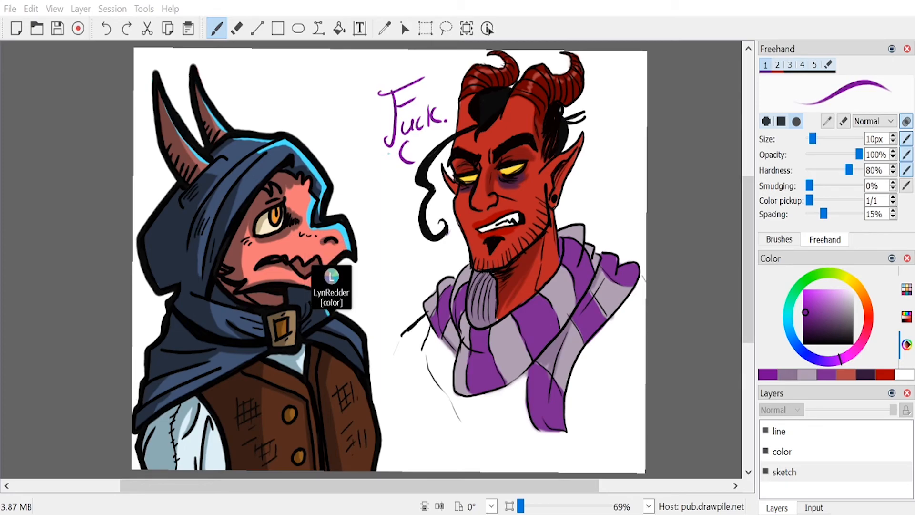
left_click(235, 282)
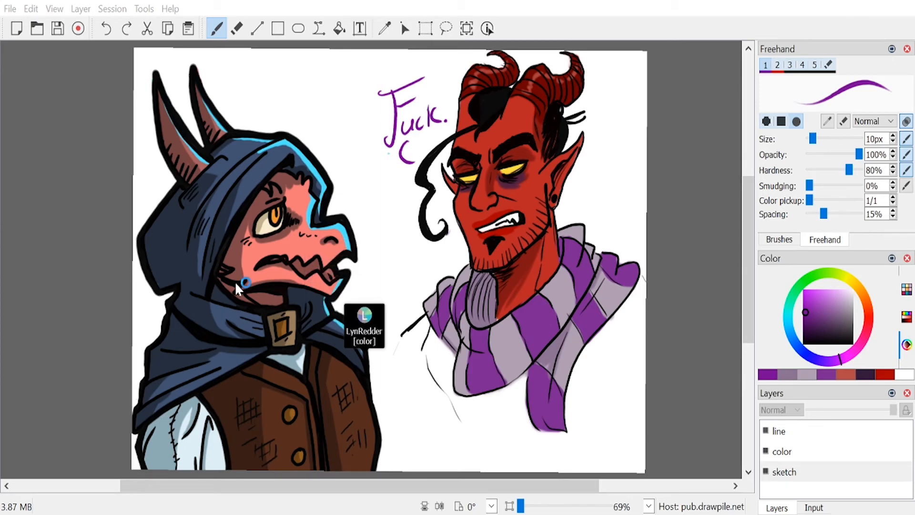
key("ctrl+s")
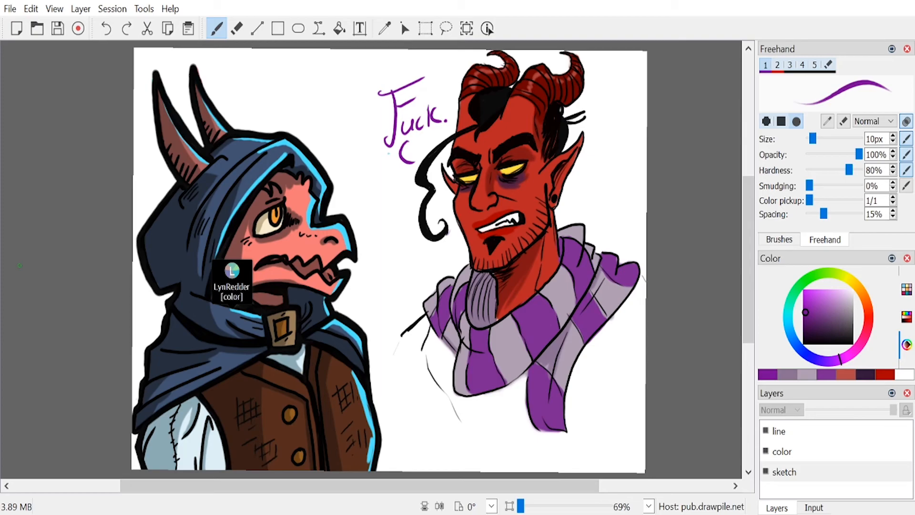
Step: On the color layer, paint a light pink rim light down the horned character's forehead edge with a 16 px brush
left_click(852, 353)
mouse_move(820, 289)
left_mouse_down()
mouse_move(841, 286)
mouse_move(832, 289)
left_mouse_up()
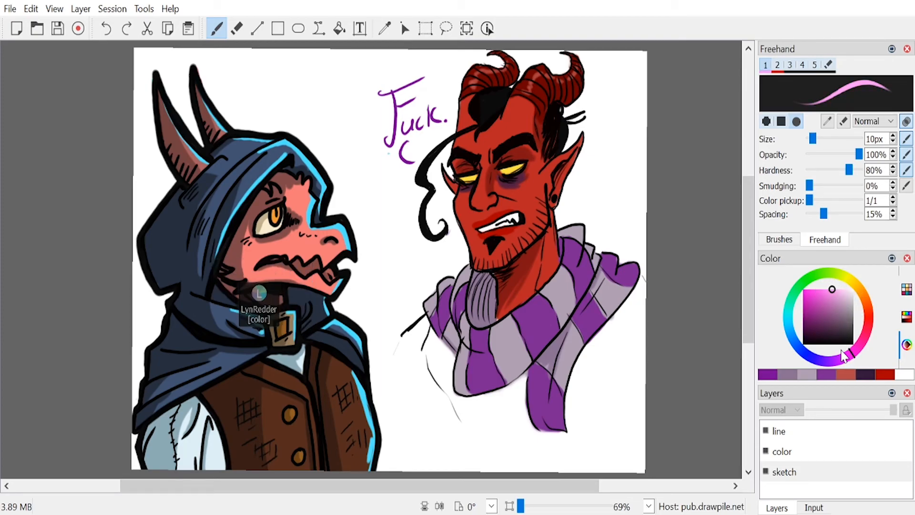
left_click(800, 430)
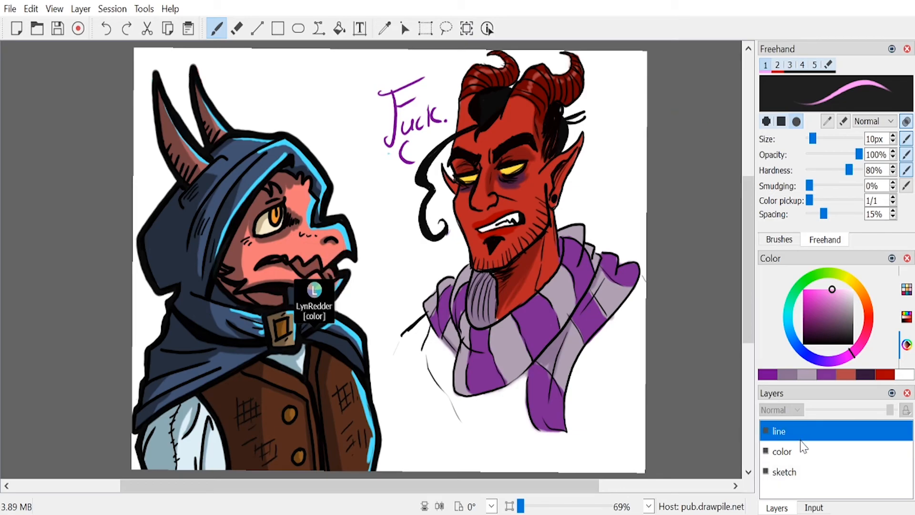
left_click(801, 450)
left_click_drag(812, 138, 815, 138)
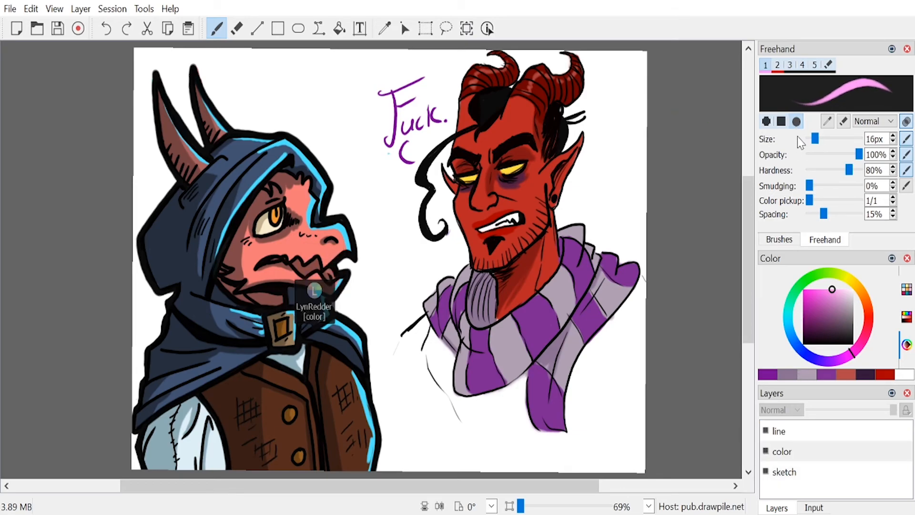
left_click_drag(462, 96, 453, 186)
key("ctrl+z")
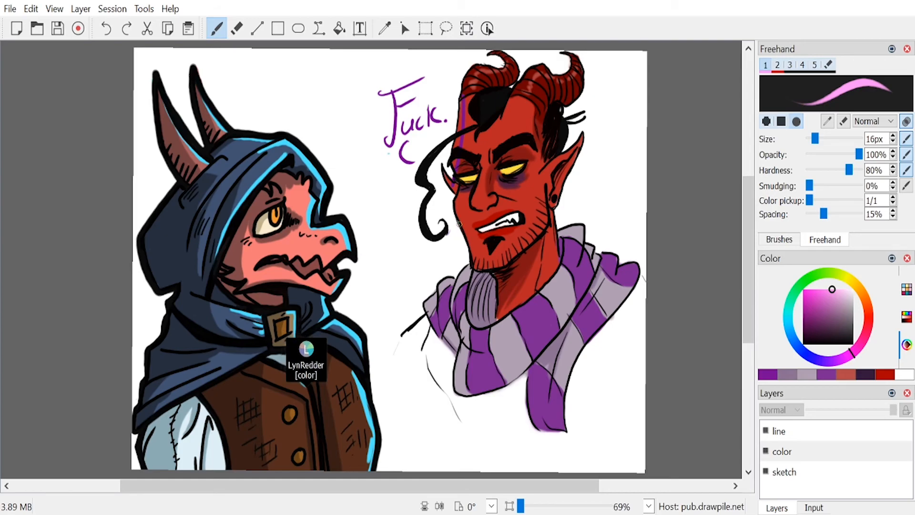
left_click(836, 289)
left_click_drag(462, 96, 453, 171)
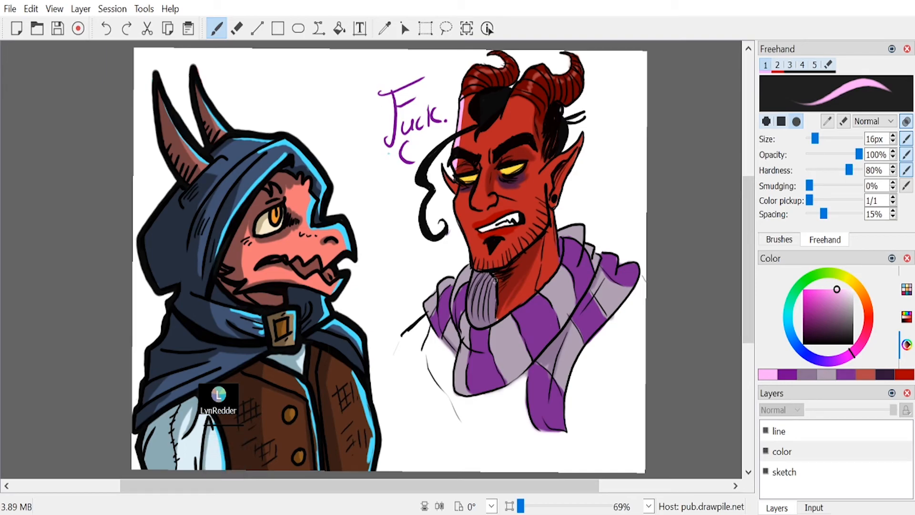
Step: Extend the pink rim light to the nose, cheek, brow, far ear and near cowl shoulder, and save the drawing
left_click_drag(478, 173, 472, 266)
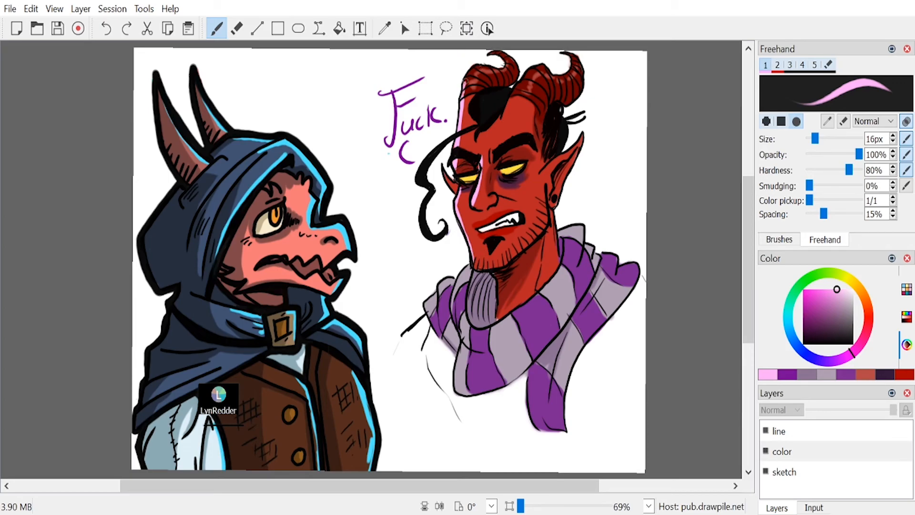
left_click_drag(491, 146, 523, 135)
left_click_drag(443, 171, 458, 193)
left_click_drag(443, 284, 426, 310)
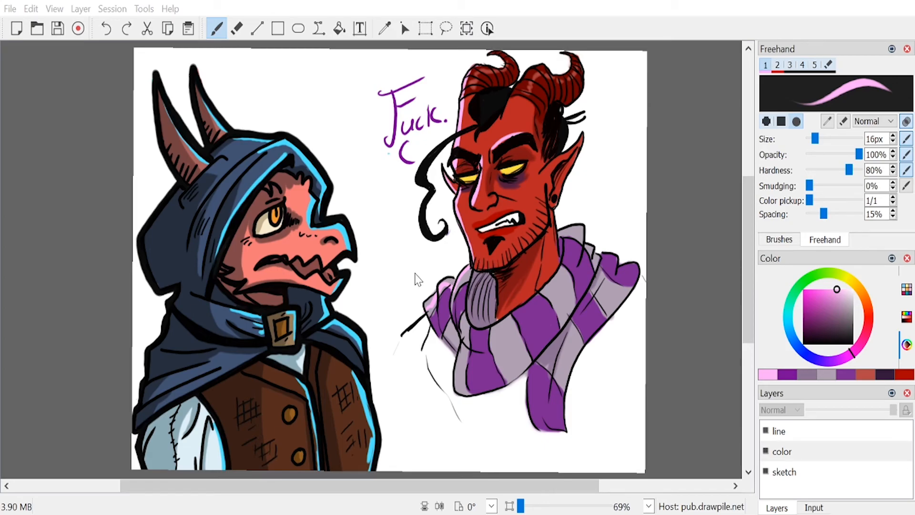
key("ctrl+s")
Step: Select the whole canvas with a rectangular selection and clear the line, color and sketch layers
left_click(425, 28)
left_click(784, 433)
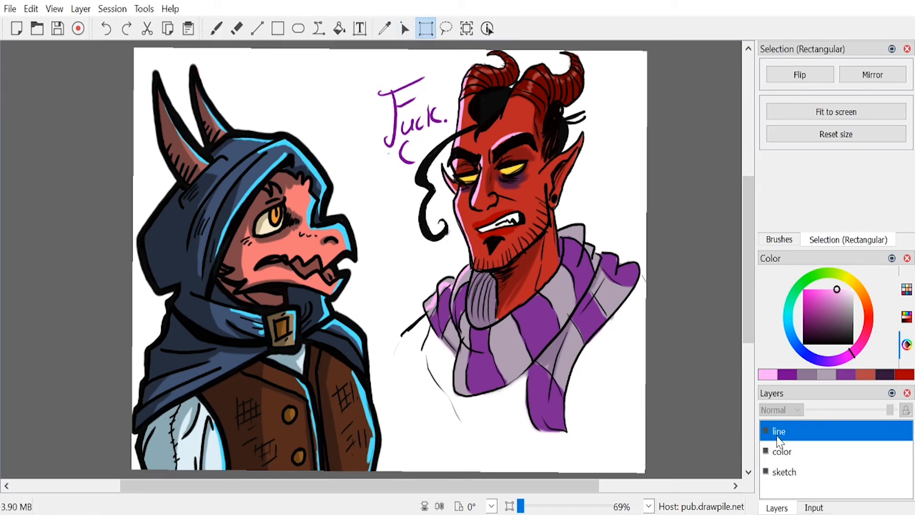
left_click_drag(125, 41, 671, 471)
left_click(810, 452)
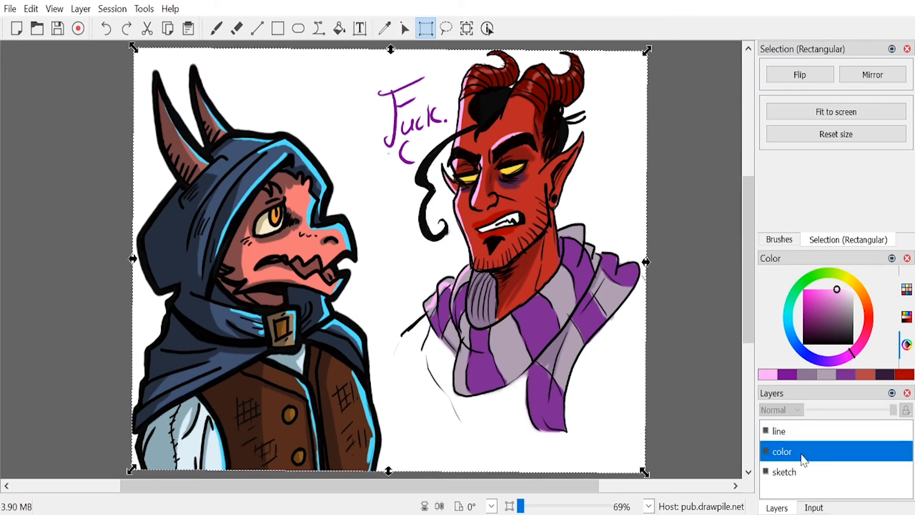
left_click(816, 432)
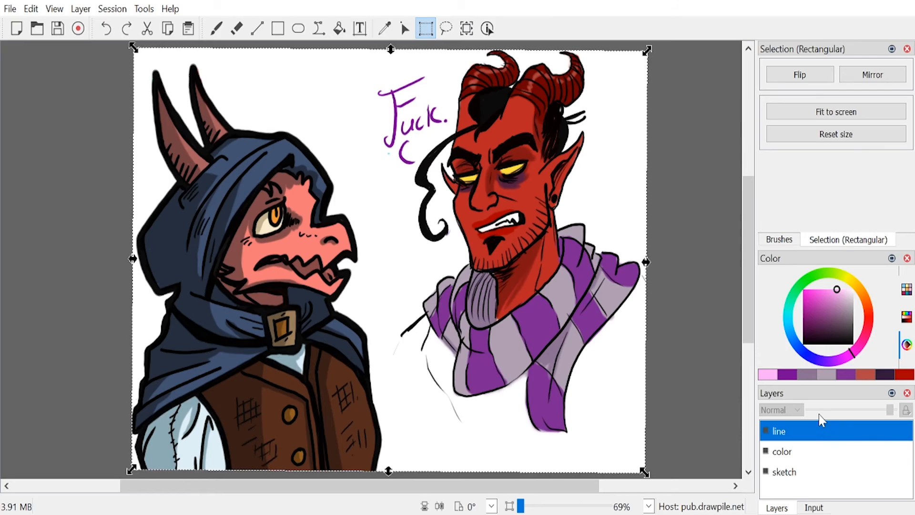
key("Delete")
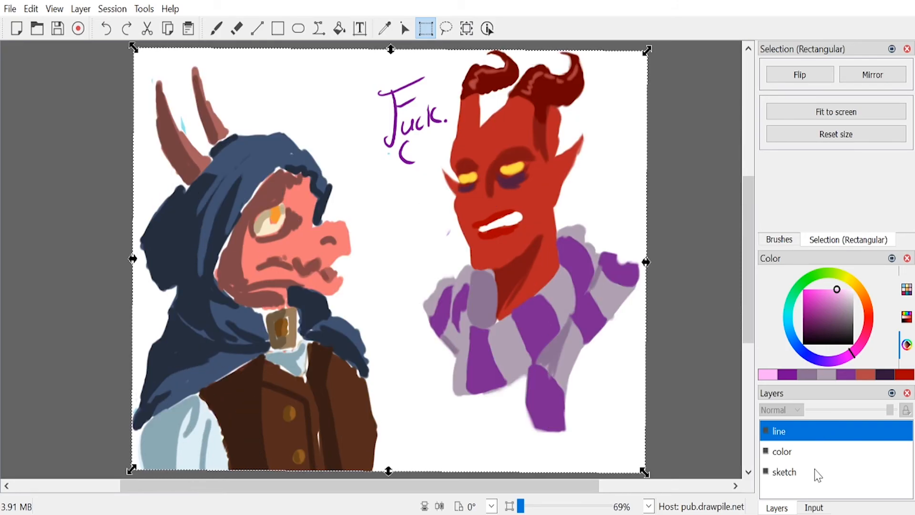
left_click(817, 456)
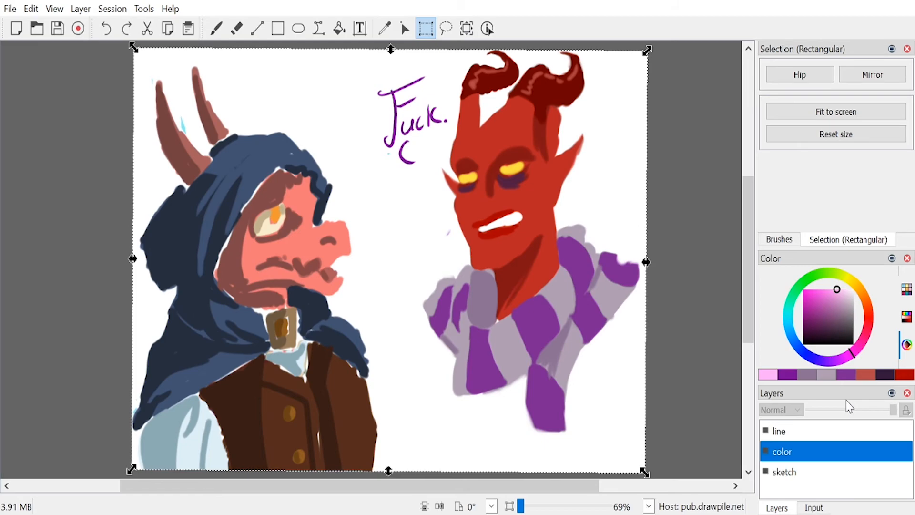
left_click(806, 472)
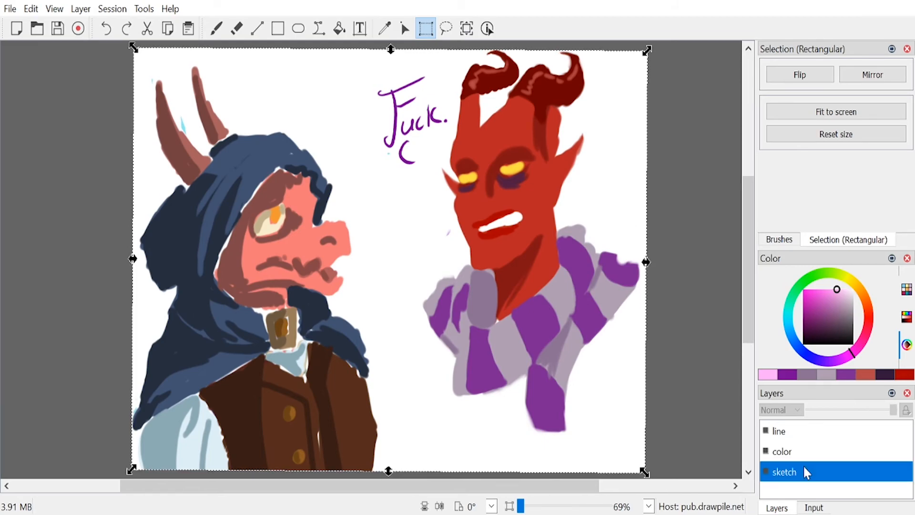
key("Delete")
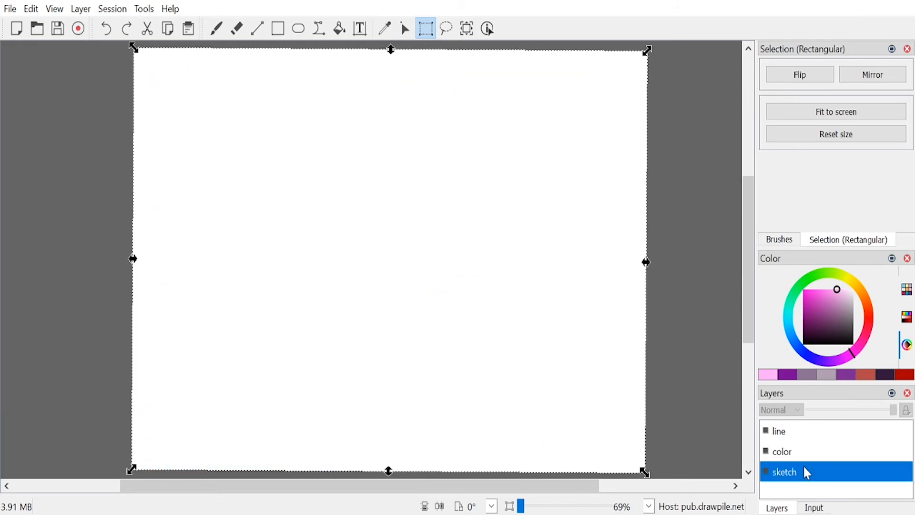
Step: Doodle two oval eyes with pupils and a toothy mouth in light pink on the sketch layer with a 16 px brush
left_click(217, 28)
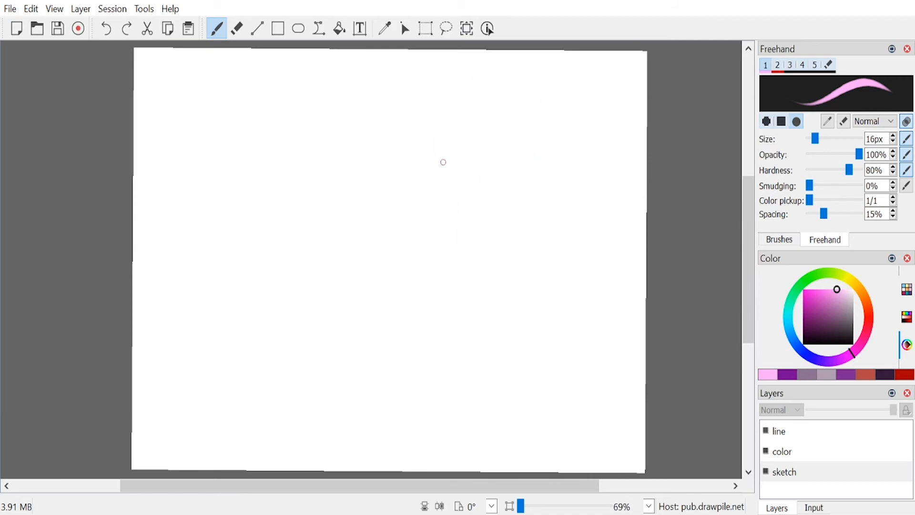
mouse_move(445, 162)
left_mouse_down()
mouse_move(440, 181)
mouse_move(433, 169)
mouse_move(474, 182)
mouse_move(482, 166)
left_mouse_up()
left_click(434, 172)
left_click(484, 174)
mouse_move(453, 196)
left_mouse_down()
mouse_move(498, 202)
mouse_move(449, 200)
mouse_move(460, 217)
left_mouse_up()
left_click_drag(477, 198, 477, 218)
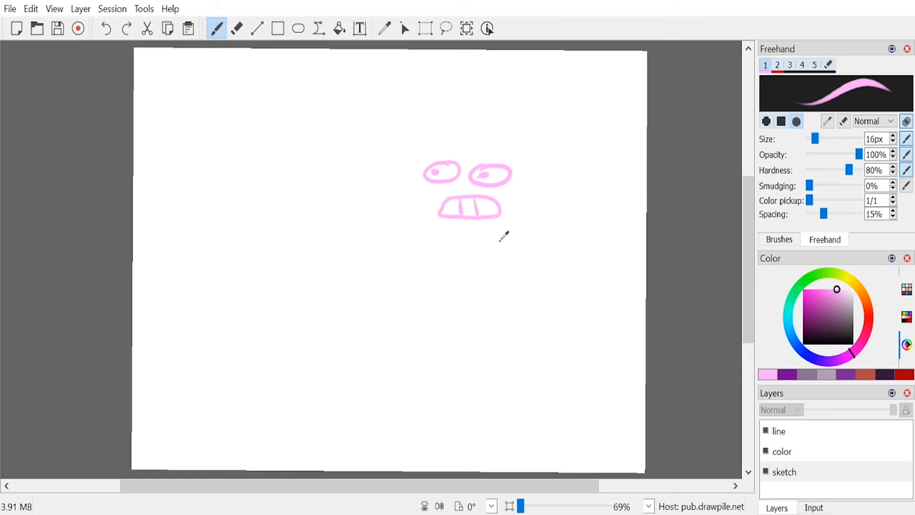
Step: Undo the strokes of the doodled mouth and second eye
key("ctrl+z")
key("ctrl+z")
key("ctrl+z")
key("ctrl+z")
key("ctrl+z")
key("ctrl+z")
key("ctrl+z")
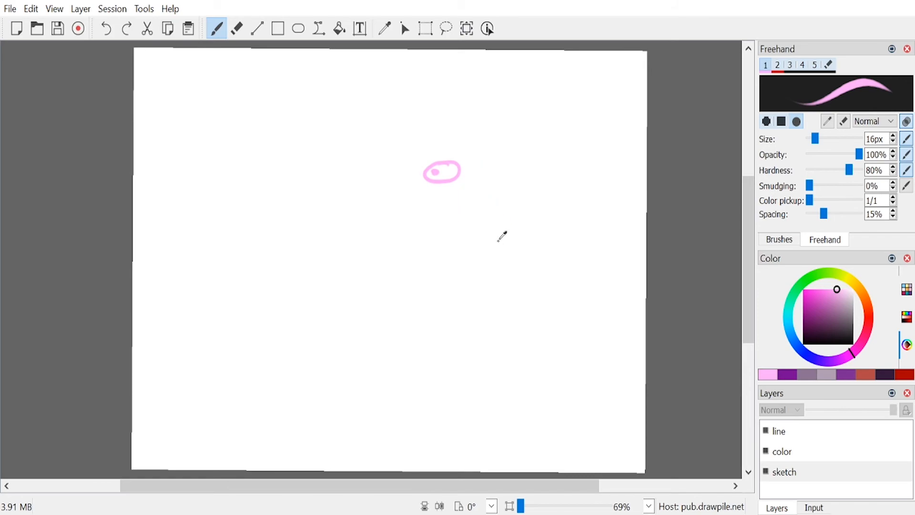
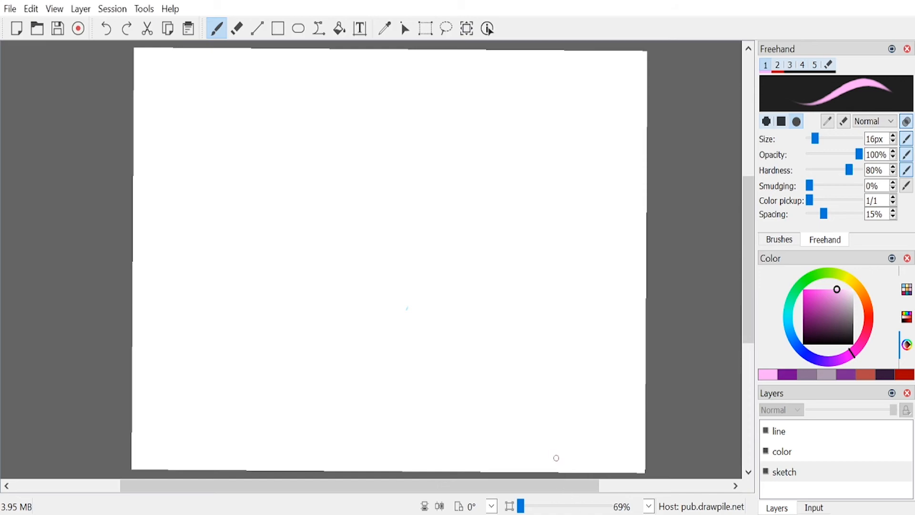
Step: Doodle a light pink ghost with outstretched arms and the caption "I'm awesome!" with a pointer line above its head
mouse_move(448, 155)
left_mouse_down()
mouse_move(443, 161)
mouse_move(485, 149)
left_mouse_up()
mouse_move(455, 185)
left_mouse_down()
mouse_move(455, 202)
mouse_move(432, 147)
mouse_move(517, 198)
mouse_move(606, 167)
mouse_move(543, 271)
mouse_move(407, 419)
mouse_move(411, 285)
mouse_move(332, 217)
mouse_move(352, 145)
mouse_move(418, 178)
mouse_move(422, 166)
left_mouse_up()
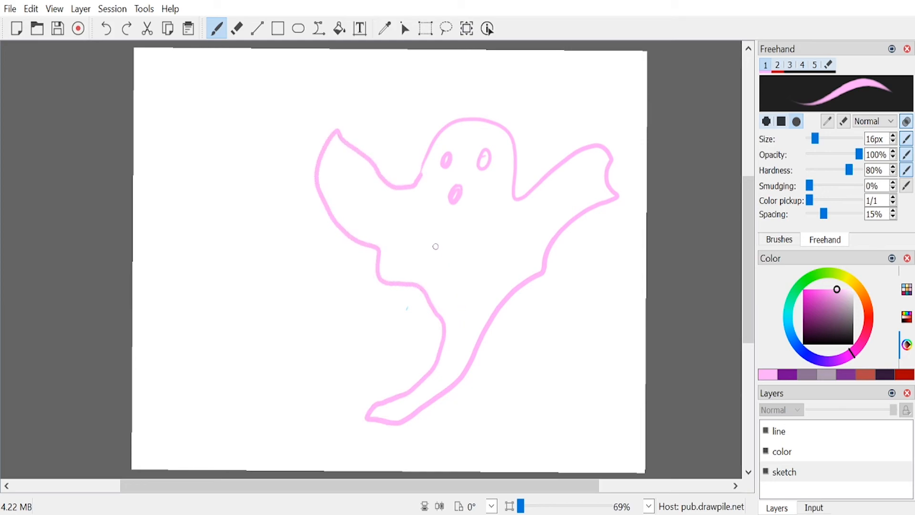
left_click_drag(310, 69, 314, 94)
mouse_move(308, 101)
left_mouse_down()
mouse_move(327, 92)
mouse_move(320, 63)
left_mouse_up()
mouse_move(330, 61)
left_mouse_down()
mouse_move(328, 71)
mouse_move(359, 84)
mouse_move(378, 76)
left_mouse_up()
mouse_move(391, 71)
left_mouse_down()
mouse_move(445, 61)
mouse_move(458, 81)
mouse_move(529, 80)
mouse_move(526, 88)
left_mouse_up()
left_click_drag(393, 99, 417, 135)
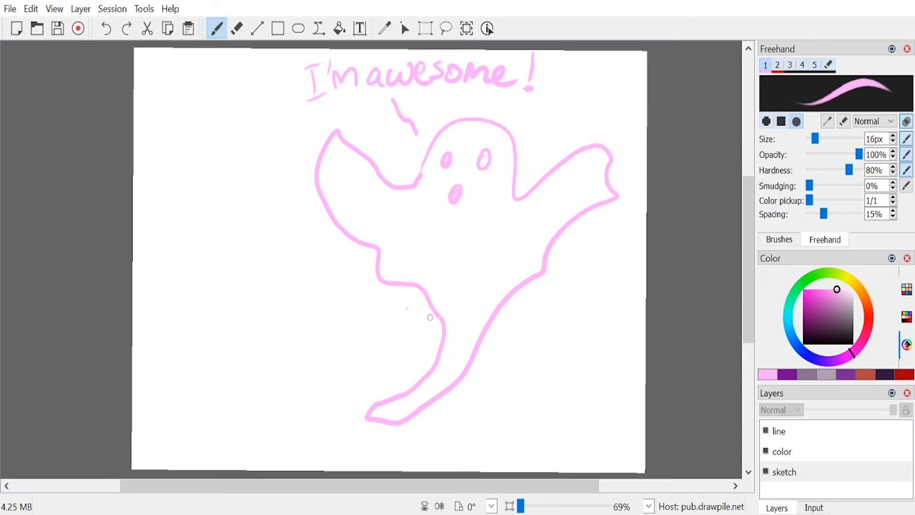
Step: Add fold lines to the ghost's arms and a large filled-in mustache across its face
mouse_move(375, 198)
left_mouse_down()
mouse_move(364, 218)
mouse_move(390, 245)
left_mouse_up()
left_click_drag(548, 200, 544, 232)
left_click_drag(569, 188, 578, 208)
mouse_move(460, 173)
left_mouse_down()
mouse_move(427, 183)
mouse_move(422, 159)
mouse_move(405, 179)
mouse_move(441, 194)
mouse_move(460, 176)
mouse_move(474, 178)
mouse_move(498, 196)
mouse_move(506, 169)
mouse_move(499, 217)
mouse_move(466, 200)
mouse_move(462, 174)
left_mouse_up()
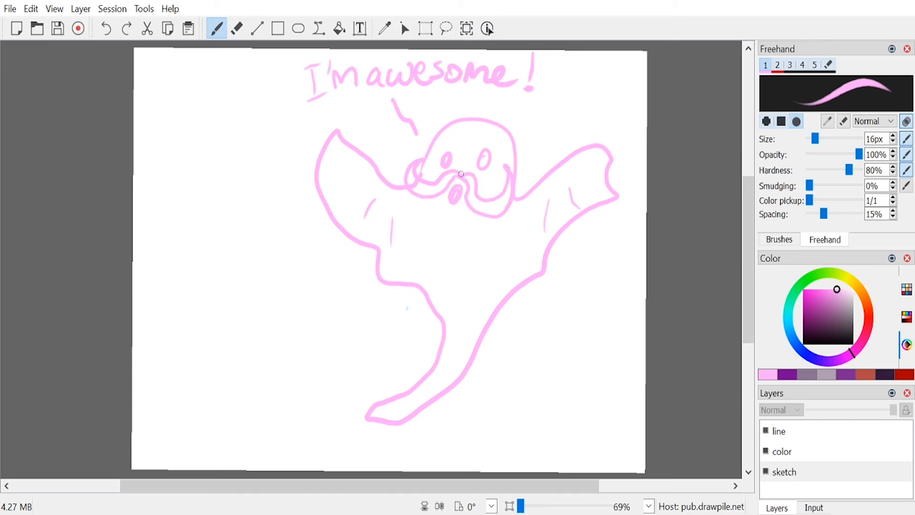
mouse_move(412, 168)
left_mouse_down()
mouse_move(419, 191)
mouse_move(470, 176)
mouse_move(483, 206)
mouse_move(506, 193)
mouse_move(498, 206)
left_mouse_up()
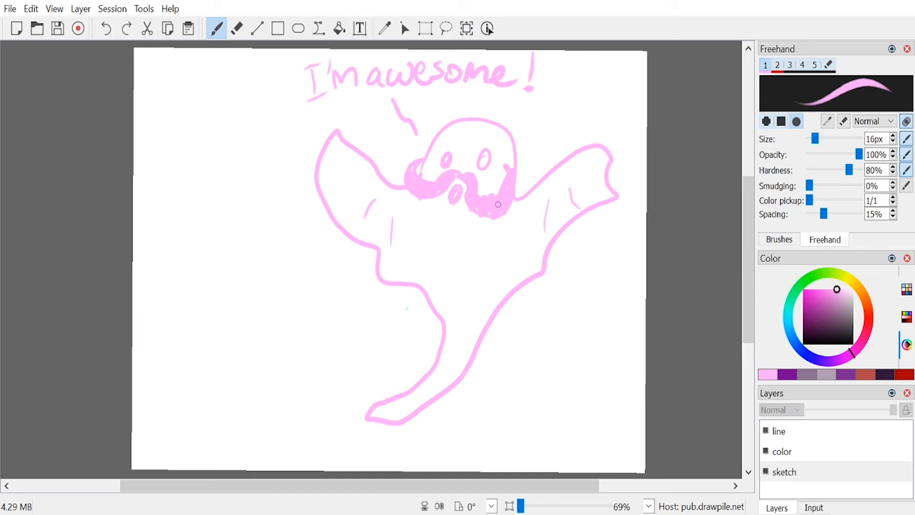
Step: Erase the whole ghost doodle and its caption from the sketch layer with the 67 px eraser
key("e")
mouse_move(316, 72)
left_mouse_down()
mouse_move(290, 116)
mouse_move(295, 183)
mouse_move(321, 186)
mouse_move(398, 82)
mouse_move(472, 81)
mouse_move(567, 57)
mouse_move(544, 175)
mouse_move(429, 413)
mouse_move(413, 384)
mouse_move(372, 441)
mouse_move(433, 264)
mouse_move(438, 219)
mouse_move(319, 265)
mouse_move(386, 114)
mouse_move(612, 106)
mouse_move(622, 153)
mouse_move(531, 259)
mouse_move(455, 109)
left_mouse_up()
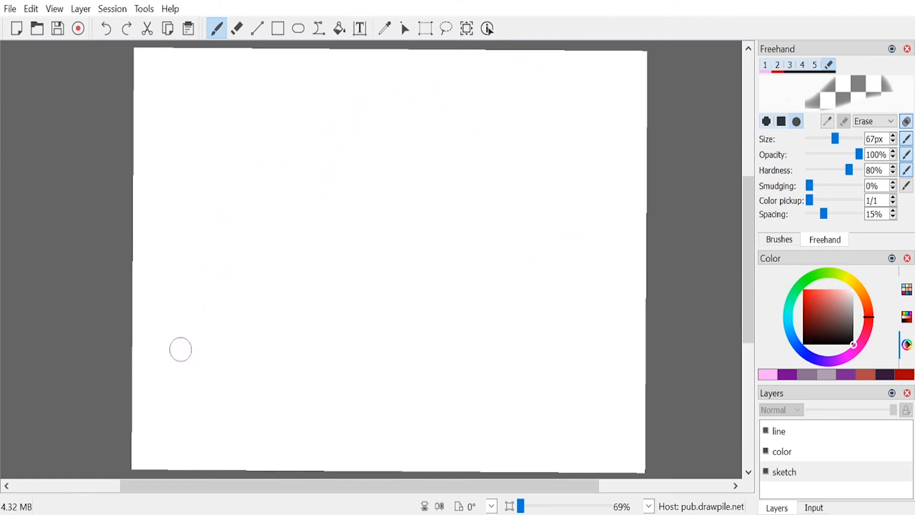
Step: Set the pink brush size to 12 px and sketch a round head outline with a band curving over the forehead
key("1")
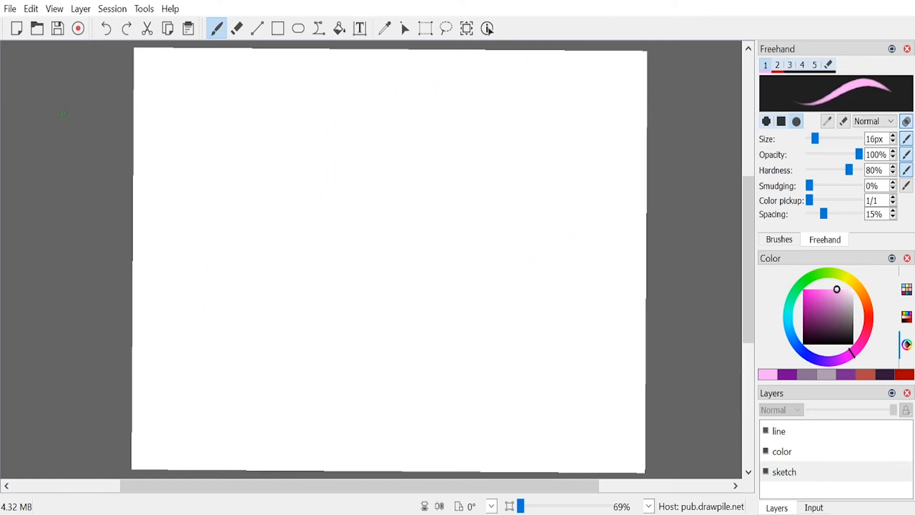
left_click_drag(815, 139, 815, 149)
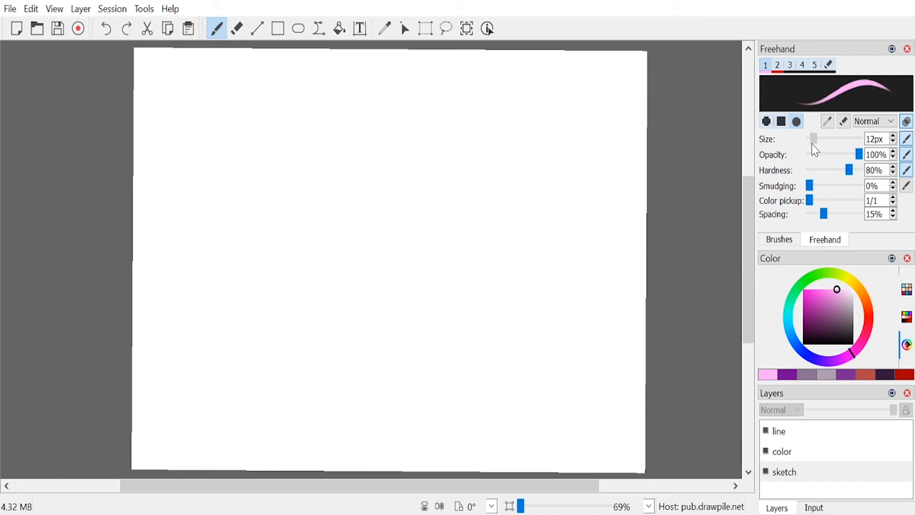
mouse_move(470, 154)
left_mouse_down()
mouse_move(440, 190)
mouse_move(439, 231)
left_mouse_up()
mouse_move(451, 235)
left_mouse_down()
mouse_move(452, 164)
mouse_move(555, 185)
mouse_move(556, 203)
left_mouse_up()
mouse_move(557, 193)
left_mouse_down()
mouse_move(469, 128)
mouse_move(458, 156)
left_mouse_up()
mouse_move(459, 156)
left_mouse_down()
mouse_move(539, 127)
mouse_move(450, 144)
left_mouse_up()
mouse_move(455, 159)
left_mouse_down()
mouse_move(484, 115)
mouse_move(555, 196)
mouse_move(443, 206)
mouse_move(476, 251)
mouse_move(512, 249)
mouse_move(543, 220)
mouse_move(542, 245)
mouse_move(548, 196)
left_mouse_up()
Step: Sketch the face with a wide mouth full of jagged teeth, two large eyes and a broad nose
mouse_move(459, 205)
left_mouse_down()
mouse_move(485, 213)
mouse_move(460, 216)
mouse_move(533, 214)
mouse_move(520, 234)
left_mouse_up()
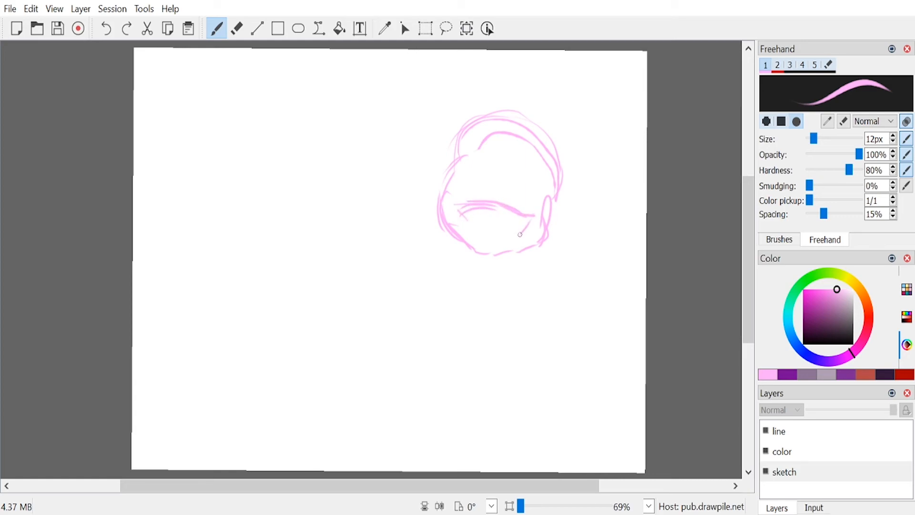
mouse_move(460, 203)
left_mouse_down()
mouse_move(471, 221)
mouse_move(475, 202)
mouse_move(479, 219)
mouse_move(485, 202)
mouse_move(491, 217)
mouse_move(503, 207)
mouse_move(505, 225)
mouse_move(515, 222)
mouse_move(496, 240)
mouse_move(498, 224)
mouse_move(505, 239)
mouse_move(524, 230)
mouse_move(486, 230)
mouse_move(483, 238)
mouse_move(464, 219)
mouse_move(472, 239)
mouse_move(495, 242)
left_mouse_up()
mouse_move(501, 168)
left_mouse_down()
mouse_move(526, 159)
mouse_move(504, 168)
mouse_move(537, 181)
mouse_move(526, 155)
left_mouse_up()
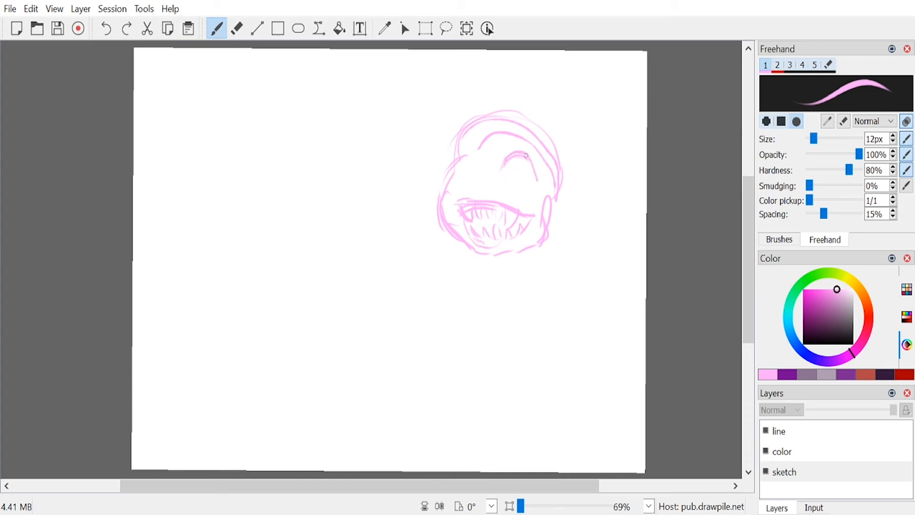
mouse_move(471, 143)
left_mouse_down()
mouse_move(453, 164)
mouse_move(457, 175)
left_mouse_up()
left_click_drag(463, 143, 447, 172)
mouse_move(500, 165)
left_mouse_down()
mouse_move(520, 151)
mouse_move(535, 174)
left_mouse_up()
mouse_move(534, 176)
left_mouse_down()
mouse_move(507, 181)
mouse_move(520, 181)
left_mouse_up()
mouse_move(467, 151)
left_mouse_down()
mouse_move(477, 172)
mouse_move(500, 186)
mouse_move(495, 172)
mouse_move(503, 170)
mouse_move(486, 177)
left_mouse_up()
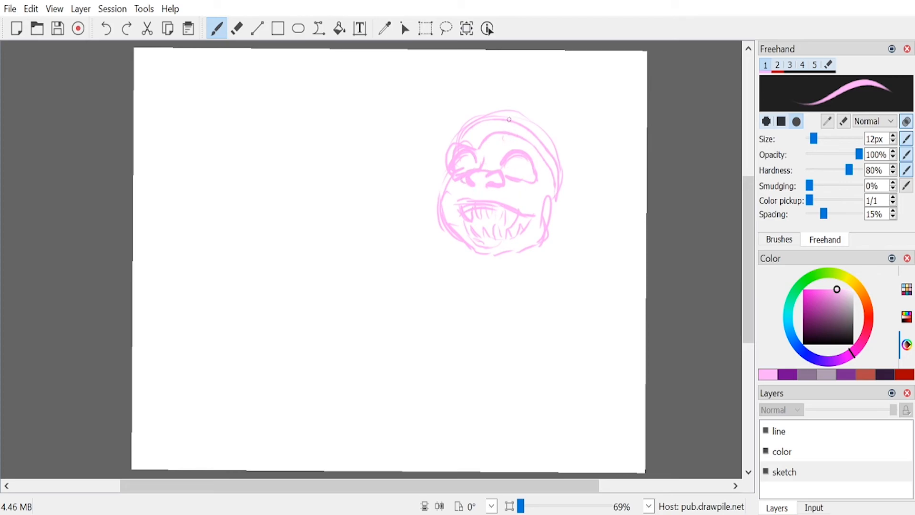
Step: Try out a floppy cap on the head with a curved horn at its back
mouse_move(479, 125)
left_mouse_down()
mouse_move(465, 97)
mouse_move(502, 72)
mouse_move(599, 140)
mouse_move(567, 173)
mouse_move(591, 130)
left_mouse_up()
mouse_move(476, 118)
left_mouse_down()
mouse_move(466, 127)
mouse_move(489, 103)
mouse_move(546, 135)
mouse_move(556, 182)
mouse_move(498, 127)
mouse_move(490, 108)
mouse_move(503, 107)
left_mouse_up()
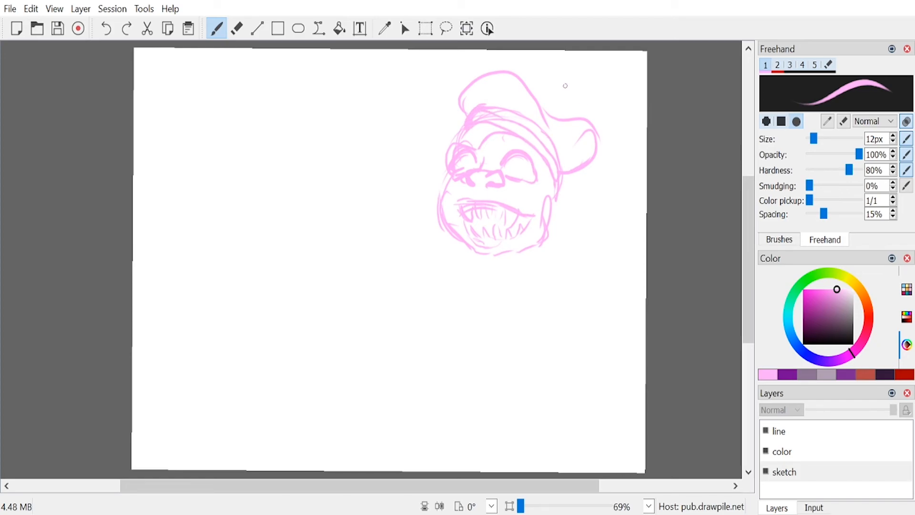
mouse_move(551, 125)
left_mouse_down()
mouse_move(598, 113)
mouse_move(616, 127)
mouse_move(573, 146)
left_mouse_up()
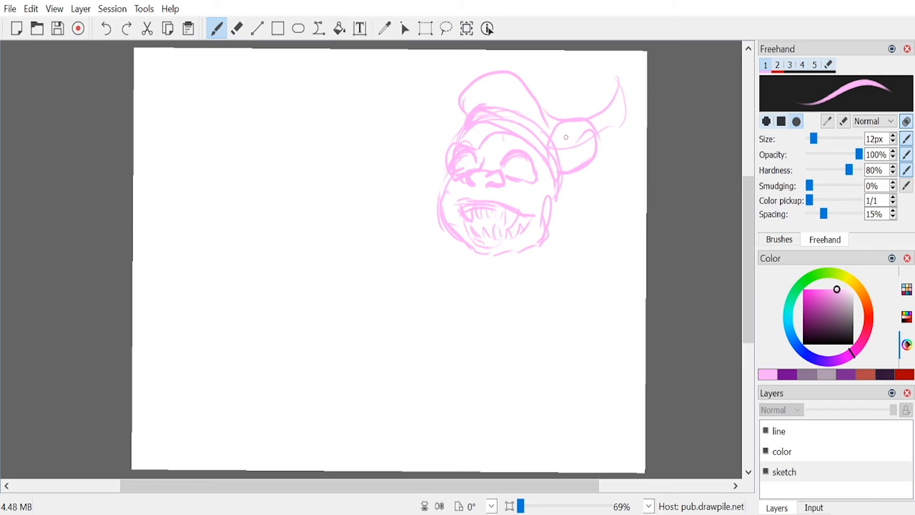
Step: Undo the horn, and erase the cap and the band over the forehead with the 67 px eraser
key("ctrl+z")
key("e")
left_click_drag(534, 91, 438, 108)
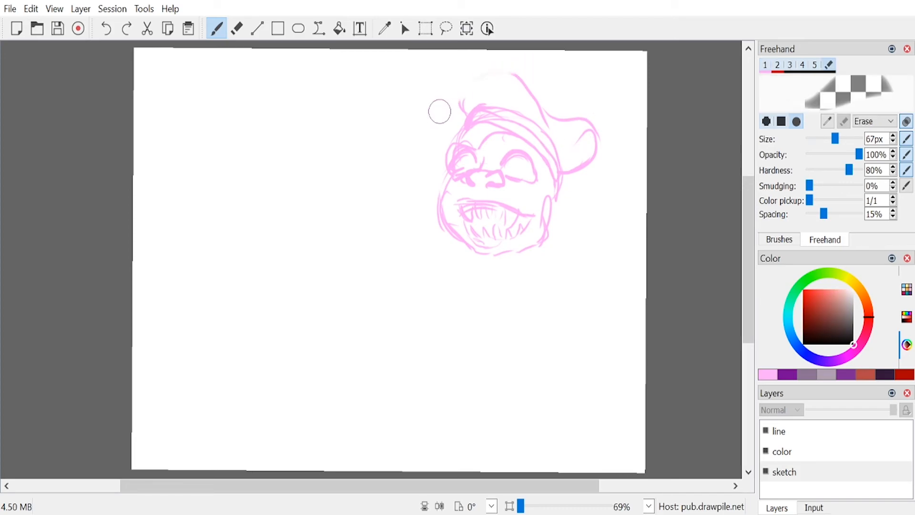
mouse_move(506, 98)
left_mouse_down()
mouse_move(555, 123)
mouse_move(598, 105)
mouse_move(561, 177)
left_mouse_up()
mouse_move(488, 111)
left_mouse_down()
mouse_move(474, 108)
mouse_move(496, 106)
mouse_move(555, 132)
mouse_move(563, 170)
mouse_move(548, 143)
mouse_move(566, 168)
mouse_move(545, 201)
left_mouse_up()
Step: Try out a cap with a wide rounded brim and a bunched back using the 12 px pink brush
key("1")
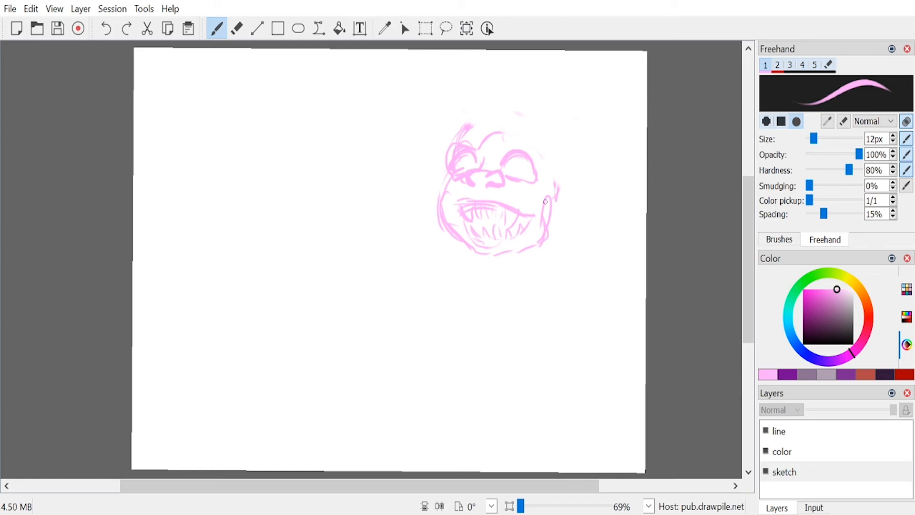
mouse_move(476, 112)
left_mouse_down()
mouse_move(464, 123)
mouse_move(500, 73)
mouse_move(566, 96)
mouse_move(586, 122)
mouse_move(576, 161)
mouse_move(530, 80)
mouse_move(474, 90)
mouse_move(466, 109)
mouse_move(498, 102)
mouse_move(537, 115)
mouse_move(609, 114)
mouse_move(584, 203)
mouse_move(558, 195)
left_mouse_up()
mouse_move(532, 128)
left_mouse_down()
mouse_move(474, 100)
mouse_move(442, 144)
mouse_move(436, 129)
mouse_move(459, 102)
mouse_move(449, 153)
mouse_move(476, 95)
left_mouse_up()
mouse_move(527, 120)
left_mouse_down()
mouse_move(596, 93)
mouse_move(600, 144)
mouse_move(563, 191)
mouse_move(573, 190)
mouse_move(560, 124)
mouse_move(535, 123)
mouse_move(566, 89)
mouse_move(585, 165)
mouse_move(576, 181)
mouse_move(596, 142)
mouse_move(509, 126)
mouse_move(563, 162)
mouse_move(562, 182)
mouse_move(489, 118)
mouse_move(442, 153)
mouse_move(538, 118)
left_mouse_up()
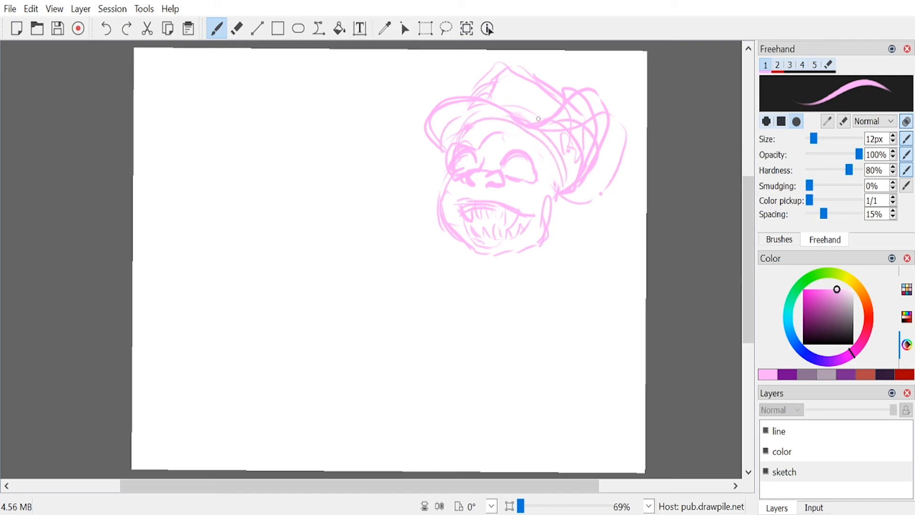
Step: Undo the last cap strokes and erase the rest of the brimmed cap around the head
key("ctrl+z")
key("ctrl+z")
key("ctrl+z")
key("ctrl+z")
key("ctrl+z")
key("ctrl+z")
key("ctrl+z")
key("e")
mouse_move(515, 78)
left_mouse_down()
mouse_move(487, 68)
mouse_move(502, 70)
mouse_move(443, 130)
mouse_move(524, 106)
mouse_move(540, 109)
mouse_move(531, 128)
mouse_move(599, 99)
mouse_move(596, 138)
mouse_move(566, 195)
mouse_move(613, 142)
mouse_move(592, 115)
mouse_move(570, 200)
left_mouse_up()
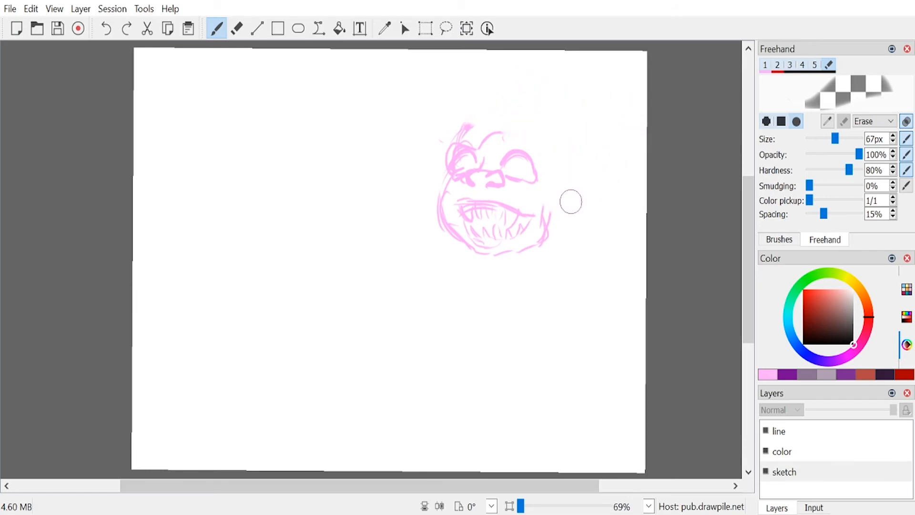
Step: Sketch long pointed ears on both sides of the head, plus the neck, open collar and shoulders, in pink
key("e")
mouse_move(443, 165)
left_mouse_down()
mouse_move(380, 165)
mouse_move(374, 187)
mouse_move(420, 210)
left_mouse_up()
left_click_drag(387, 181, 425, 199)
mouse_move(547, 177)
left_mouse_down()
mouse_move(586, 191)
mouse_move(612, 231)
mouse_move(564, 232)
mouse_move(549, 215)
left_mouse_up()
mouse_move(477, 252)
left_mouse_down()
mouse_move(480, 270)
mouse_move(503, 276)
mouse_move(539, 262)
mouse_move(503, 293)
left_mouse_up()
left_click_drag(556, 246, 528, 299)
left_click_drag(476, 258, 435, 259)
mouse_move(457, 274)
left_mouse_down()
mouse_move(467, 283)
mouse_move(423, 287)
left_mouse_up()
left_click_drag(538, 275, 581, 297)
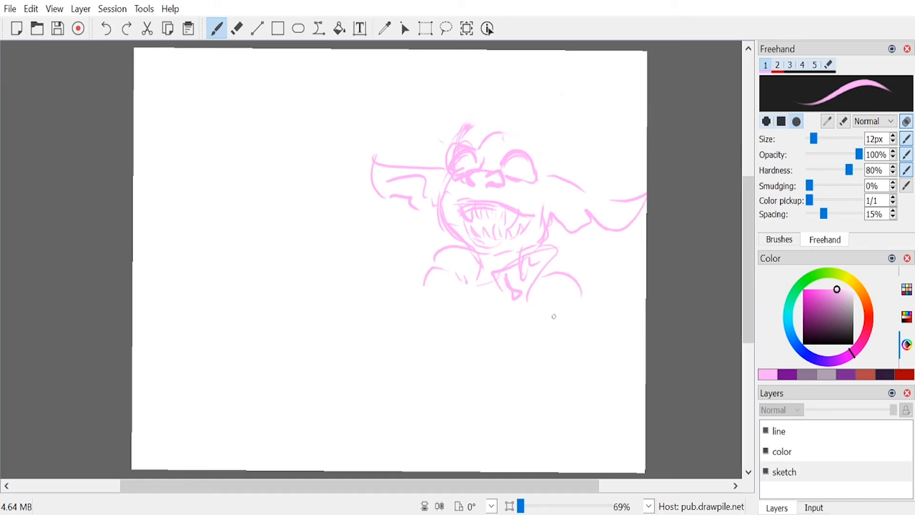
Step: Sketch the rounded top of the skull and the brow bumps, and reinforce the near ear's contour
mouse_move(464, 127)
left_mouse_down()
mouse_move(514, 107)
mouse_move(537, 121)
mouse_move(493, 116)
left_mouse_up()
mouse_move(506, 138)
left_mouse_down()
mouse_move(518, 129)
mouse_move(534, 134)
left_mouse_up()
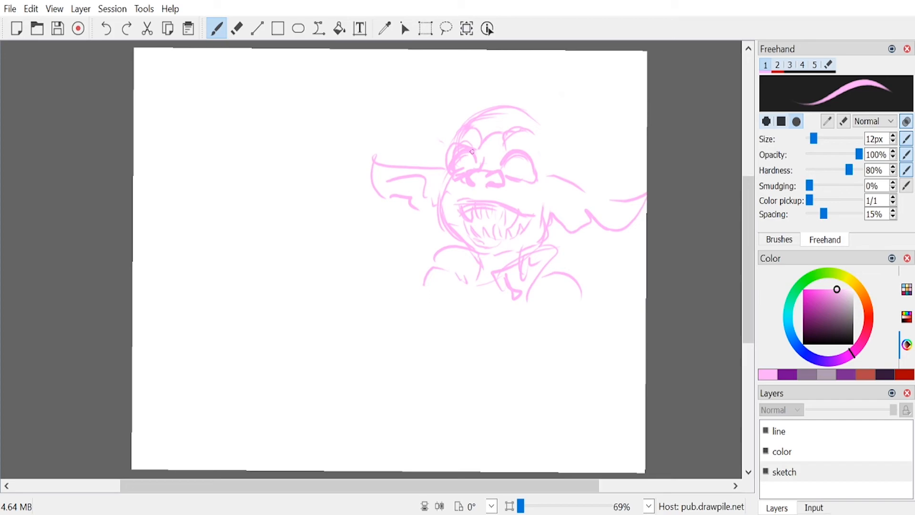
left_click_drag(468, 126, 455, 144)
mouse_move(472, 110)
left_mouse_down()
mouse_move(538, 112)
mouse_move(566, 155)
mouse_move(542, 193)
left_mouse_up()
mouse_move(623, 211)
left_mouse_down()
mouse_move(551, 205)
mouse_move(608, 211)
mouse_move(596, 225)
mouse_move(644, 205)
left_mouse_up()
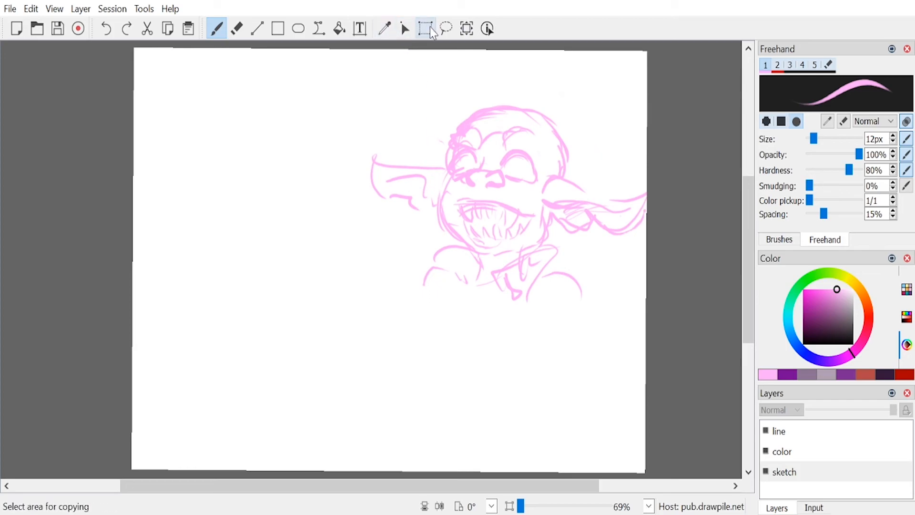
Step: Select the whole character with a free-form selection, shift it toward the canvas centre, and return to the freehand brush
left_click(446, 29)
mouse_move(520, 92)
left_mouse_down()
mouse_move(412, 131)
mouse_move(381, 244)
mouse_move(443, 317)
mouse_move(552, 326)
mouse_move(626, 256)
mouse_move(660, 159)
mouse_move(524, 89)
left_mouse_up()
left_click_drag(520, 183, 489, 180)
left_click(216, 29)
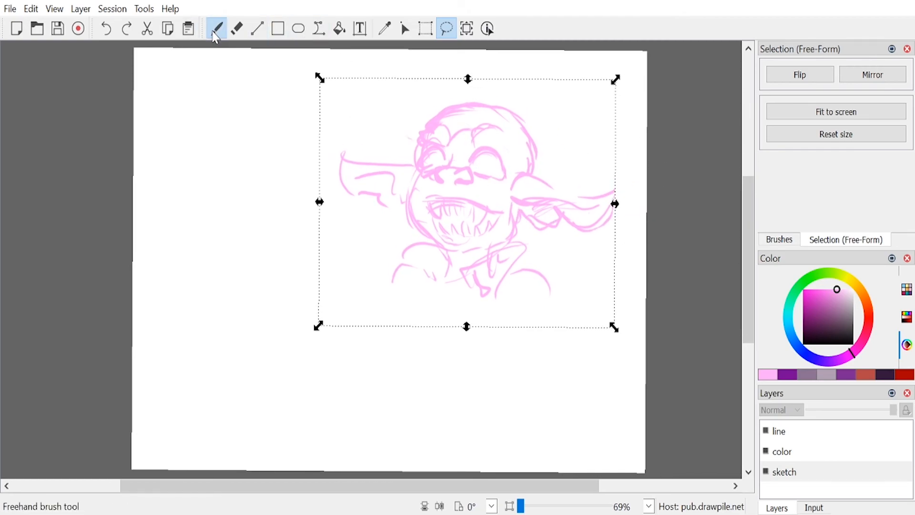
Step: Complete the near ear's tip, add inner folds and lobes to both ears, and draw round irises in both eyes
mouse_move(555, 191)
left_mouse_down()
mouse_move(612, 186)
mouse_move(605, 219)
mouse_move(551, 232)
left_mouse_up()
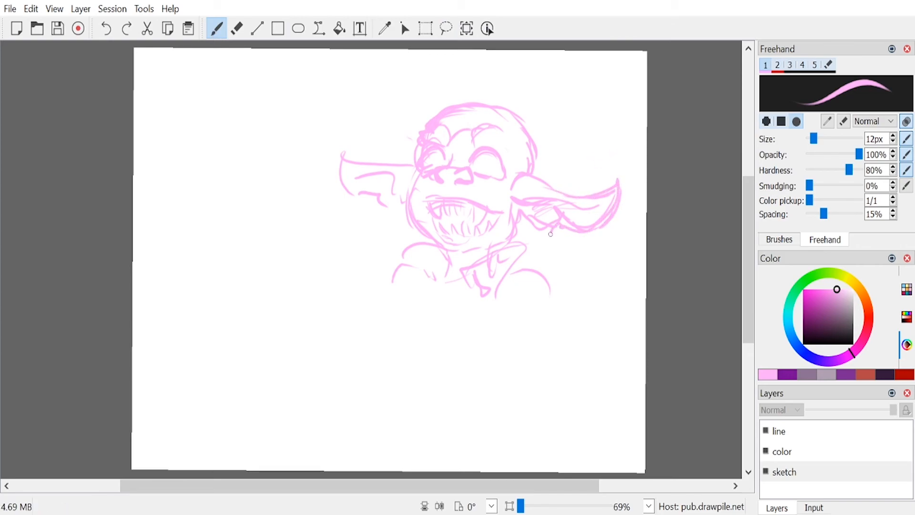
left_click_drag(362, 175, 344, 179)
left_click_drag(390, 196, 380, 206)
left_click_drag(525, 213, 532, 222)
mouse_move(489, 156)
left_mouse_down()
mouse_move(481, 164)
mouse_move(488, 169)
left_mouse_up()
left_click_drag(431, 156, 440, 164)
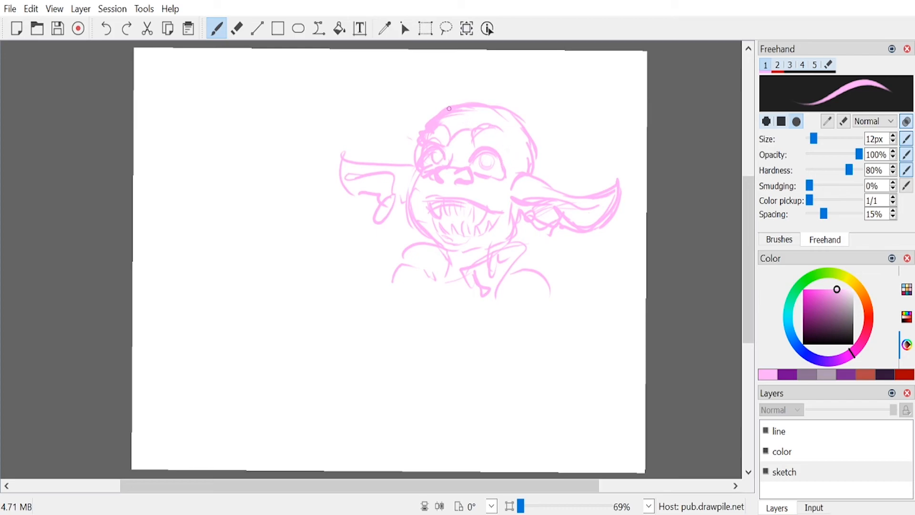
Step: Sketch a cap with an upturned brim and headband on the head, with a long curled plume sweeping from its back
left_click_drag(441, 113, 519, 115)
mouse_move(527, 133)
left_mouse_down()
mouse_move(537, 168)
mouse_move(478, 111)
mouse_move(513, 77)
mouse_move(545, 124)
mouse_move(539, 174)
left_mouse_up()
mouse_move(436, 117)
left_mouse_down()
mouse_move(541, 149)
mouse_move(538, 175)
mouse_move(511, 131)
left_mouse_up()
mouse_move(511, 131)
left_mouse_down()
mouse_move(530, 158)
mouse_move(525, 171)
left_mouse_up()
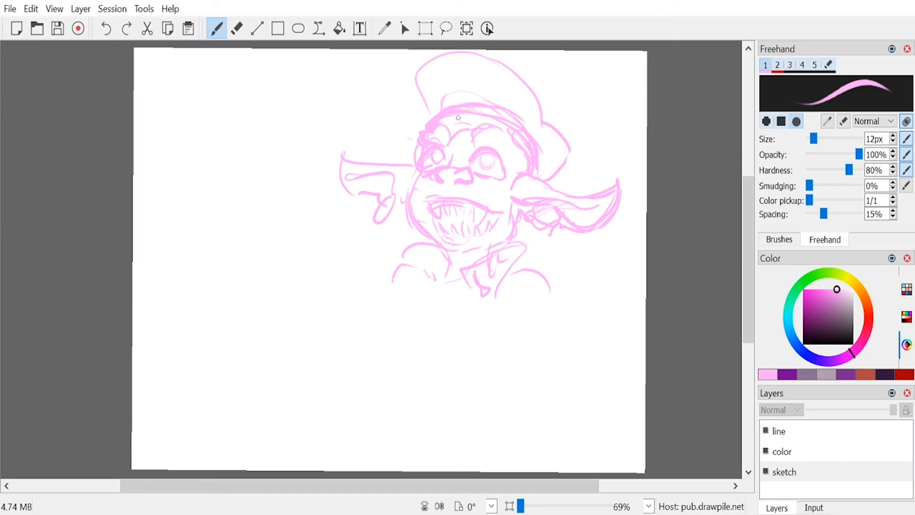
mouse_move(538, 138)
left_mouse_down()
mouse_move(576, 125)
mouse_move(592, 76)
mouse_move(565, 79)
mouse_move(598, 68)
mouse_move(617, 90)
mouse_move(594, 143)
mouse_move(547, 142)
mouse_move(592, 128)
mouse_move(614, 89)
left_mouse_up()
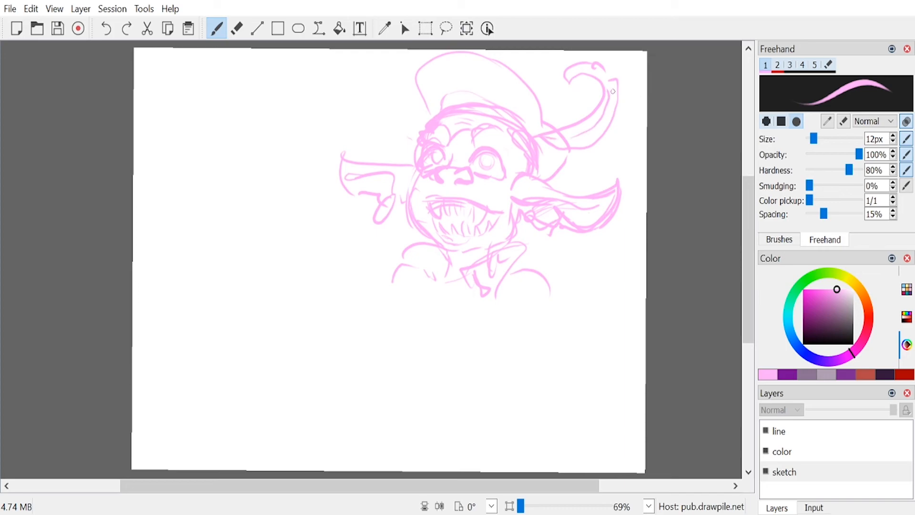
Step: Sketch both hands and the raised forearm around a guitar with a round body and a slanting neck
mouse_move(395, 297)
left_mouse_down()
mouse_move(428, 295)
mouse_move(393, 280)
mouse_move(405, 314)
mouse_move(420, 289)
mouse_move(406, 277)
mouse_move(409, 306)
left_mouse_up()
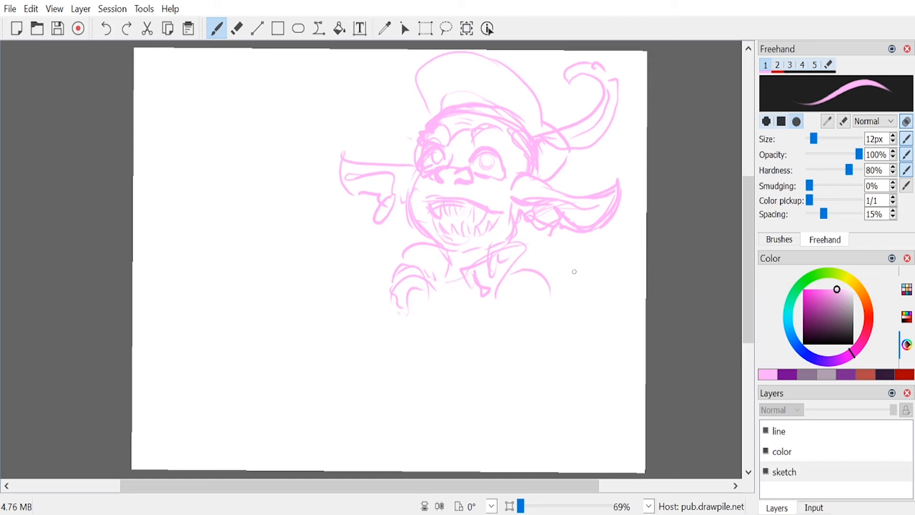
mouse_move(504, 301)
left_mouse_down()
mouse_move(565, 260)
mouse_move(572, 236)
mouse_move(618, 224)
mouse_move(619, 267)
mouse_move(582, 282)
mouse_move(511, 337)
left_mouse_up()
mouse_move(496, 301)
left_mouse_down()
mouse_move(361, 362)
mouse_move(375, 405)
mouse_move(427, 422)
mouse_move(491, 383)
mouse_move(512, 335)
left_mouse_up()
mouse_move(437, 299)
left_mouse_down()
mouse_move(427, 327)
mouse_move(423, 303)
mouse_move(416, 329)
mouse_move(396, 327)
mouse_move(395, 285)
mouse_move(426, 279)
mouse_move(450, 307)
left_mouse_up()
mouse_move(559, 276)
left_mouse_down()
mouse_move(562, 304)
mouse_move(580, 264)
left_mouse_up()
mouse_move(596, 272)
left_mouse_down()
mouse_move(583, 307)
mouse_move(569, 311)
mouse_move(585, 274)
mouse_move(519, 258)
mouse_move(498, 301)
left_mouse_up()
left_click_drag(502, 279, 548, 266)
mouse_move(580, 305)
left_mouse_down()
mouse_move(582, 334)
mouse_move(551, 358)
left_mouse_up()
left_click_drag(532, 328, 546, 355)
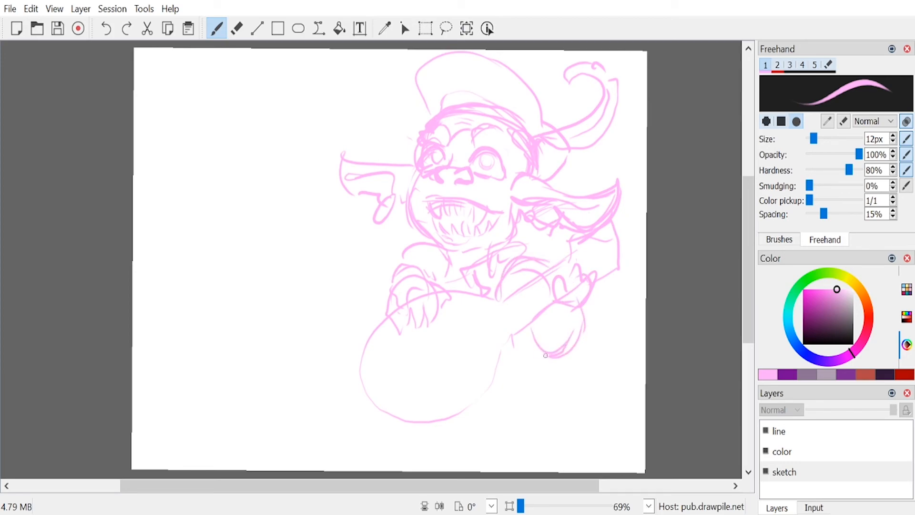
Step: Outline the strumming arm's sleeve and the torso's side, and add the guitar's sound hole, strings and bridge
mouse_move(414, 257)
left_mouse_down()
mouse_move(380, 323)
mouse_move(366, 293)
mouse_move(399, 244)
mouse_move(358, 291)
mouse_move(372, 312)
left_mouse_up()
left_click_drag(532, 336, 517, 374)
left_click_drag(527, 333, 502, 377)
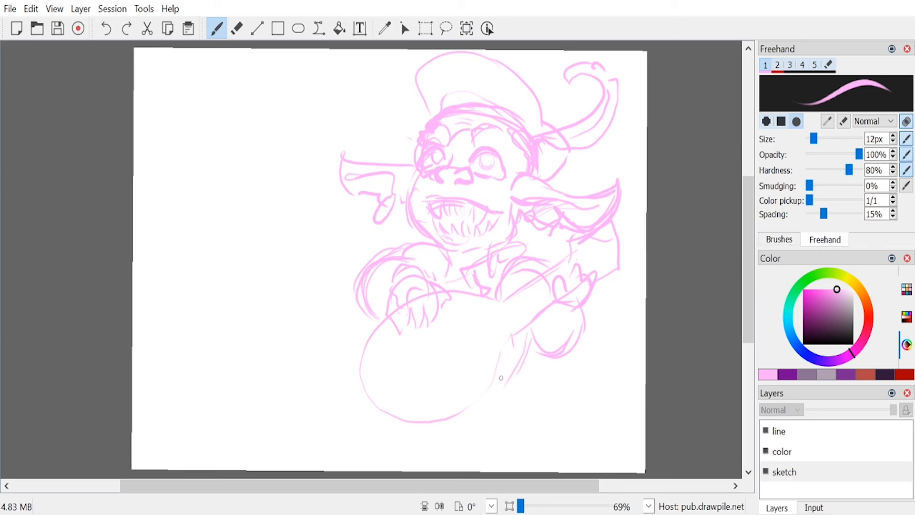
mouse_move(433, 329)
left_mouse_down()
mouse_move(456, 342)
mouse_move(456, 363)
mouse_move(446, 341)
mouse_move(390, 393)
left_mouse_up()
mouse_move(393, 360)
left_mouse_down()
mouse_move(443, 351)
mouse_move(597, 260)
mouse_move(400, 396)
left_mouse_up()
mouse_move(410, 381)
left_mouse_down()
mouse_move(574, 274)
mouse_move(373, 392)
left_mouse_up()
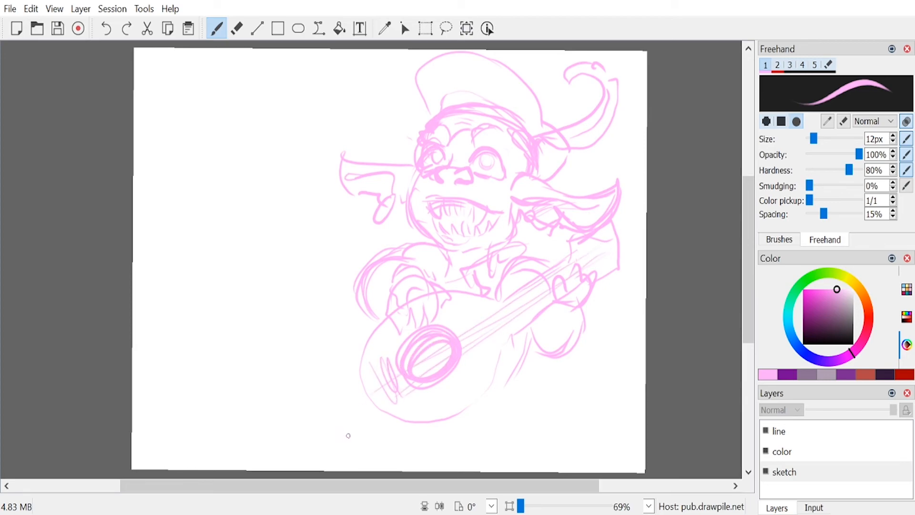
Step: Add tuning pegs to the guitar's headstock and reinforce the body's outer contour and thickness
left_click_drag(568, 237, 585, 234)
left_click_drag(589, 226, 603, 221)
mouse_move(590, 277)
left_mouse_down()
mouse_move(602, 288)
mouse_move(621, 273)
left_mouse_up()
mouse_move(616, 230)
left_mouse_down()
mouse_move(637, 231)
mouse_move(615, 269)
mouse_move(628, 269)
left_mouse_up()
mouse_move(539, 322)
left_mouse_down()
mouse_move(505, 349)
mouse_move(476, 402)
mouse_move(428, 416)
left_mouse_up()
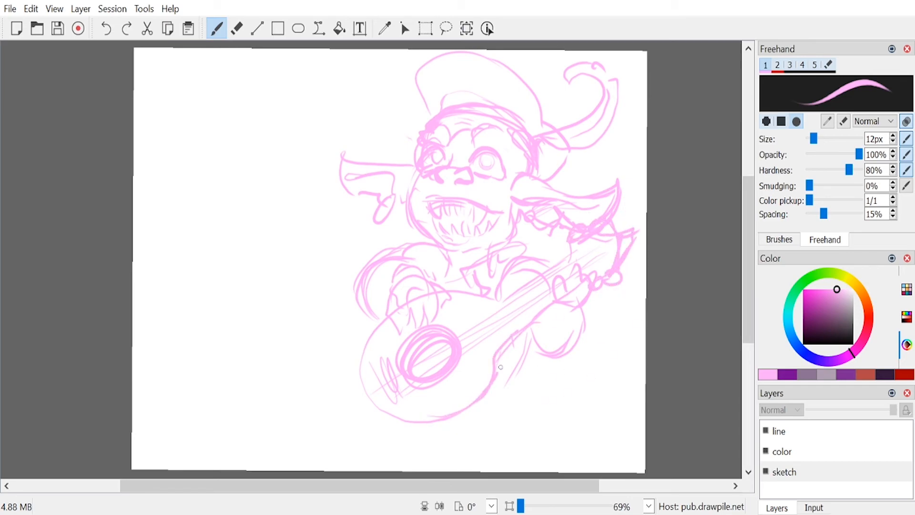
left_click_drag(508, 329, 498, 371)
mouse_move(387, 333)
left_mouse_down()
mouse_move(371, 404)
mouse_move(382, 427)
mouse_move(472, 420)
left_mouse_up()
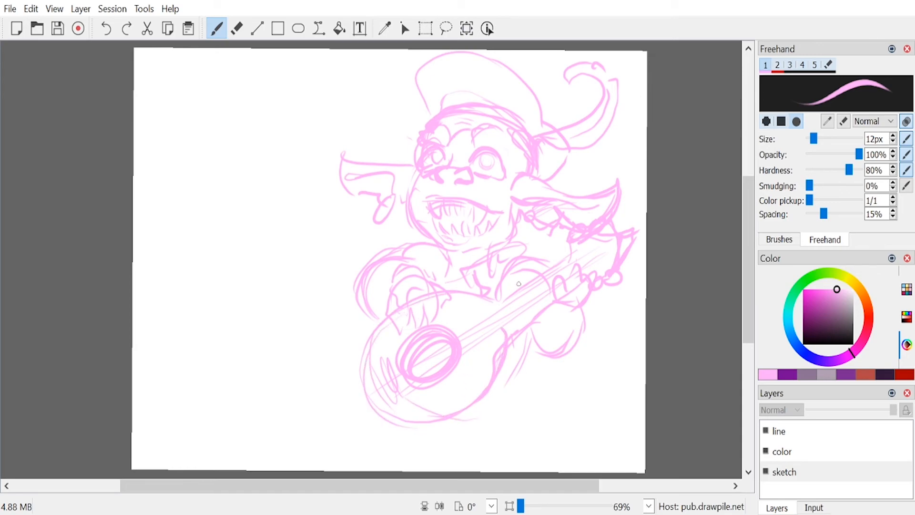
Step: Build up the strumming arm's sleeve with extra contour lines from the shoulder to the wrist
left_click_drag(399, 261, 369, 307)
mouse_move(401, 250)
left_mouse_down()
mouse_move(352, 289)
mouse_move(371, 324)
left_mouse_up()
left_click_drag(389, 306, 382, 329)
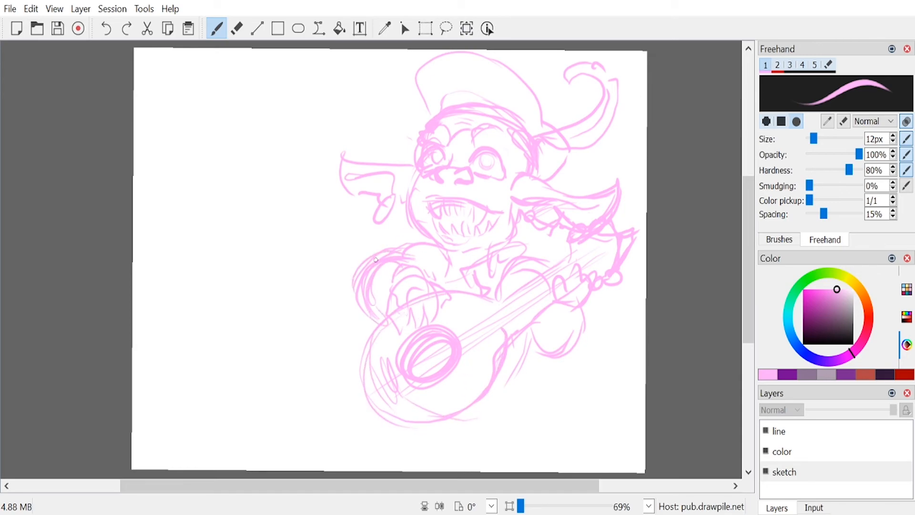
left_click_drag(438, 250, 405, 253)
Step: Shade the fretting arm's sleeve, and sketch heavy clothing folds behind the guitar's lower edge
left_click_drag(564, 310, 554, 349)
left_click_drag(578, 312, 559, 345)
left_click_drag(553, 305, 535, 333)
mouse_move(586, 316)
left_mouse_down()
mouse_move(548, 363)
mouse_move(527, 363)
left_mouse_up()
left_click_drag(530, 355, 503, 401)
left_click_drag(533, 380, 537, 396)
mouse_move(528, 335)
left_mouse_down()
mouse_move(519, 390)
mouse_move(520, 382)
left_mouse_up()
mouse_move(524, 372)
left_mouse_down()
mouse_move(525, 393)
mouse_move(469, 416)
mouse_move(501, 402)
left_mouse_up()
mouse_move(527, 393)
left_mouse_down()
mouse_move(532, 411)
mouse_move(546, 409)
left_mouse_up()
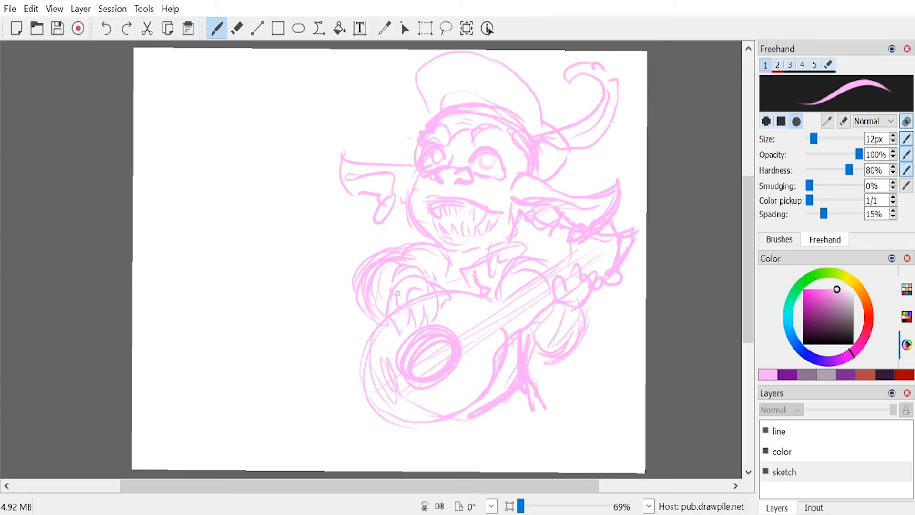
Step: Reinforce the cheek lines beside the nose, the mouth outline, and the contours and tips of both ears
left_click_drag(476, 178, 503, 185)
left_click_drag(415, 182, 440, 180)
mouse_move(467, 195)
left_mouse_down()
mouse_move(419, 205)
mouse_move(443, 237)
mouse_move(476, 200)
mouse_move(467, 200)
mouse_move(484, 209)
mouse_move(474, 240)
mouse_move(447, 239)
left_mouse_up()
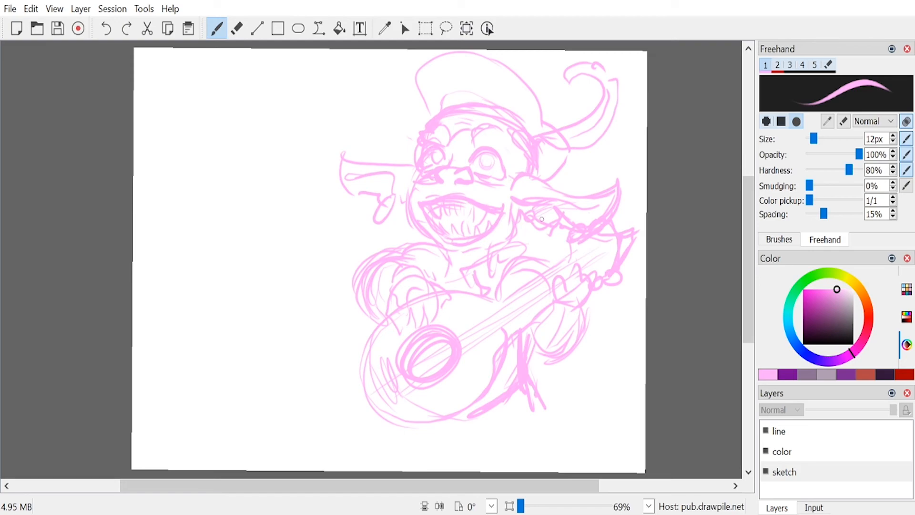
mouse_move(529, 184)
left_mouse_down()
mouse_move(574, 194)
mouse_move(588, 182)
mouse_move(605, 208)
left_mouse_up()
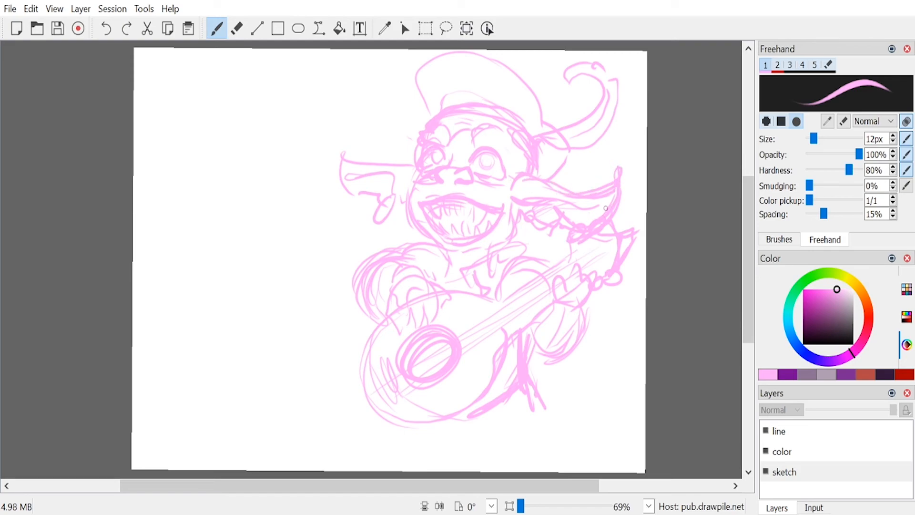
mouse_move(395, 165)
left_mouse_down()
mouse_move(343, 153)
mouse_move(350, 145)
mouse_move(355, 192)
mouse_move(350, 158)
mouse_move(378, 195)
left_mouse_up()
left_click_drag(377, 200, 374, 208)
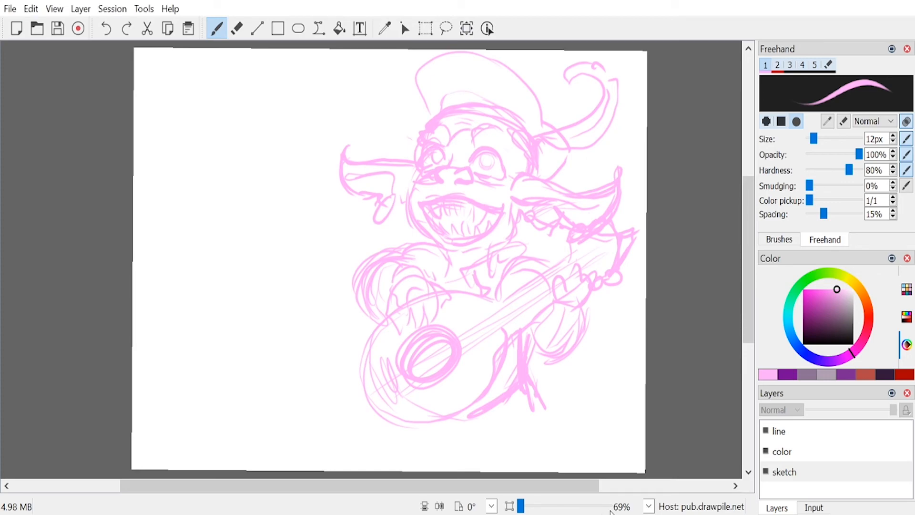
Step: Make the line layer active and set the brush to black with a size of 10 px
left_click(798, 435)
left_click(886, 375)
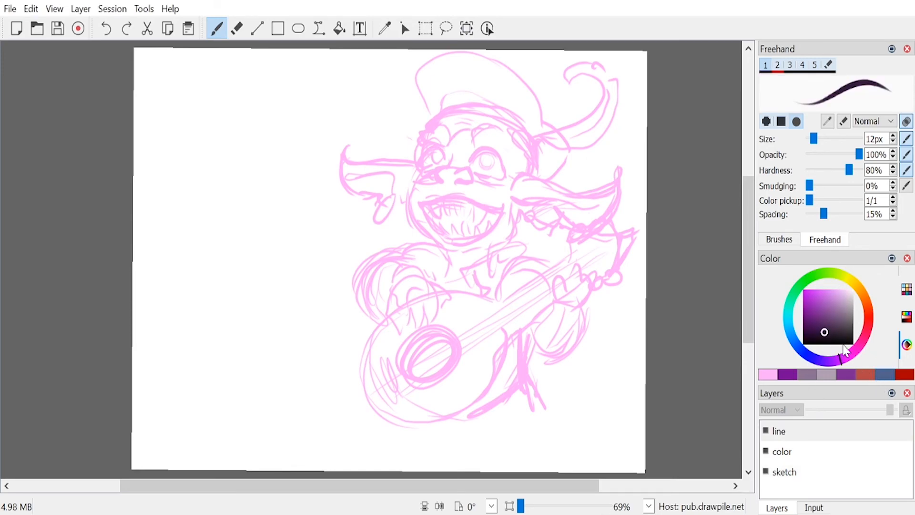
left_click(892, 142)
left_click(892, 142)
left_click(893, 142)
left_click(893, 136)
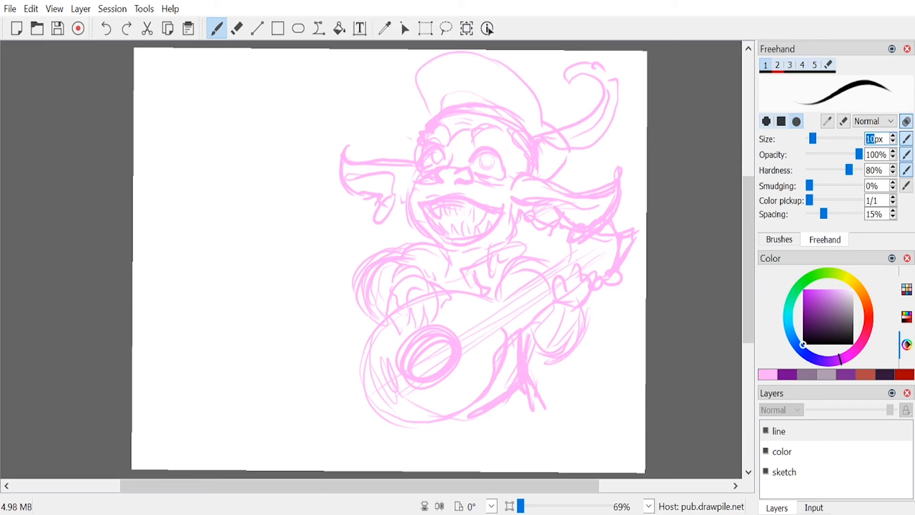
left_click(796, 452)
left_click(795, 431)
Step: Ink the goblin's larger eye in black with its lids and round iris, plus short creases beneath it
scroll(480, 144, "up", 4)
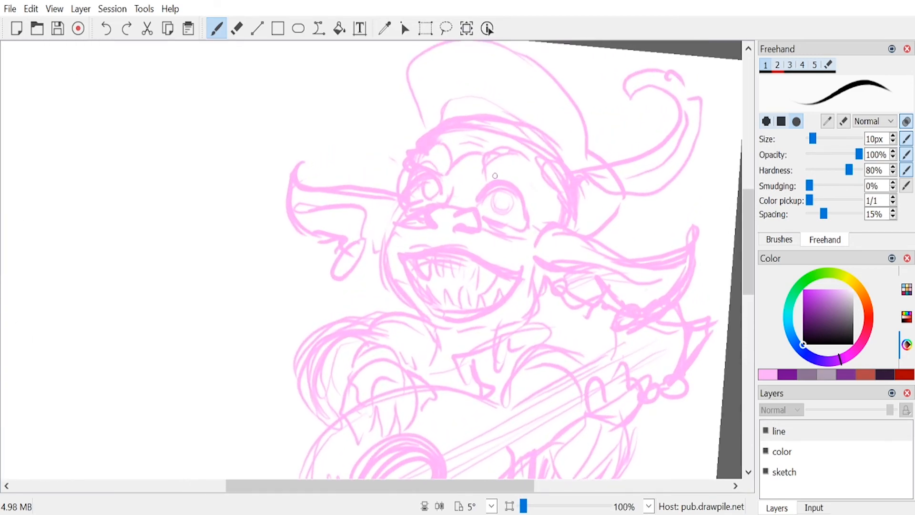
scroll(473, 160, "down", 1)
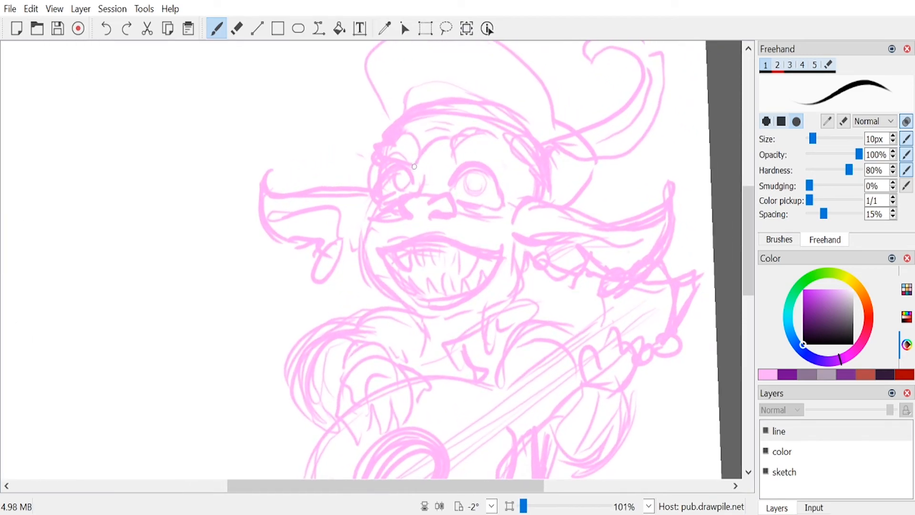
mouse_move(451, 184)
left_mouse_down()
mouse_move(494, 166)
mouse_move(503, 206)
mouse_move(492, 169)
mouse_move(497, 204)
mouse_move(497, 196)
mouse_move(487, 207)
mouse_move(458, 202)
mouse_move(488, 216)
left_mouse_up()
left_click_drag(502, 205, 511, 207)
mouse_move(475, 163)
left_mouse_down()
mouse_move(450, 184)
mouse_move(485, 158)
mouse_move(495, 175)
mouse_move(479, 204)
left_mouse_up()
key("ctrl+z")
key("ctrl+z")
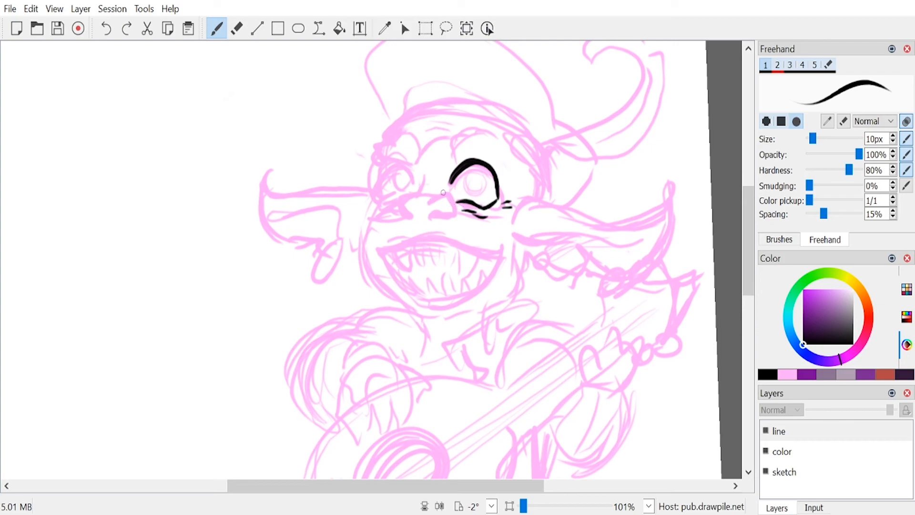
mouse_move(470, 165)
left_mouse_down()
mouse_move(485, 193)
mouse_move(480, 167)
mouse_move(477, 197)
left_mouse_up()
key("ctrl+z")
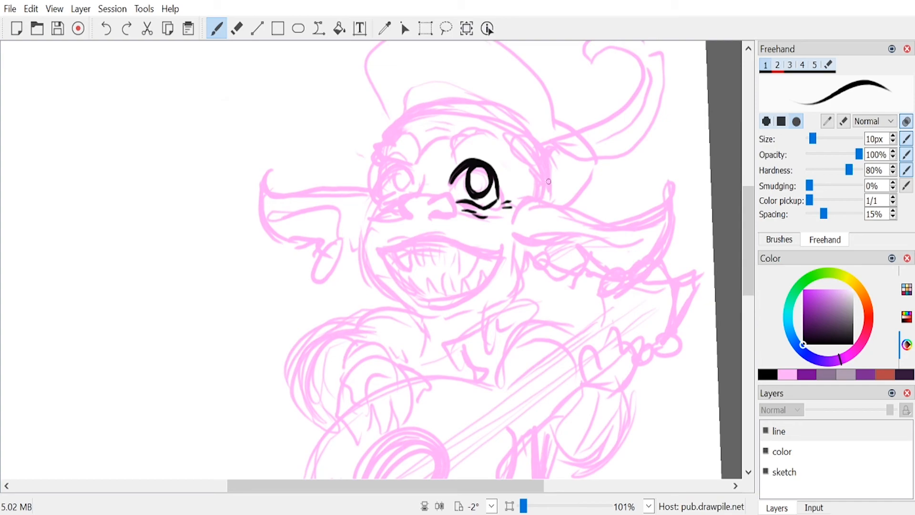
Step: Ink the smaller eye's outline and iris, and mark the edge of the face beside it
mouse_move(412, 177)
left_mouse_down()
mouse_move(380, 166)
mouse_move(375, 189)
mouse_move(413, 179)
mouse_move(377, 192)
left_mouse_up()
mouse_move(393, 161)
left_mouse_down()
mouse_move(378, 195)
mouse_move(415, 193)
mouse_move(390, 186)
mouse_move(402, 189)
mouse_move(393, 164)
mouse_move(407, 184)
left_mouse_up()
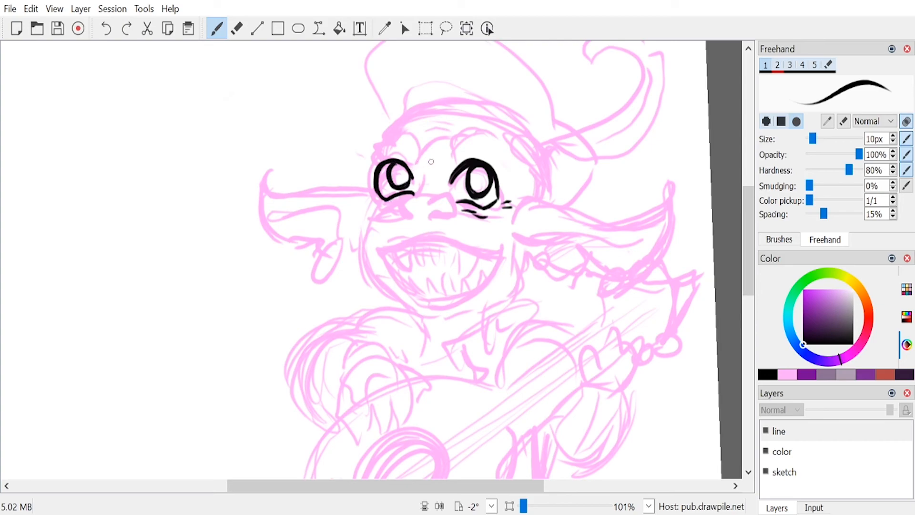
key("ctrl+z")
key("ctrl+z")
key("ctrl+z")
key("ctrl+z")
mouse_move(395, 165)
left_mouse_down()
mouse_move(401, 191)
mouse_move(394, 161)
mouse_move(402, 190)
mouse_move(390, 178)
left_mouse_up()
left_click_drag(375, 169, 373, 151)
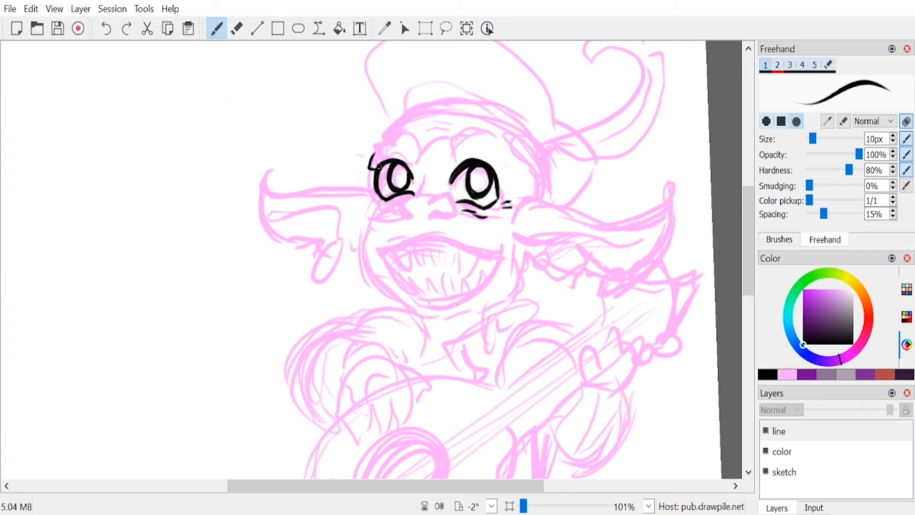
Step: Ink the nose's bridge, tip and nostrils, with wrinkle lines running onto both cheeks
left_click_drag(373, 189, 376, 211)
mouse_move(422, 187)
left_mouse_down()
mouse_move(423, 176)
mouse_move(422, 197)
mouse_move(401, 212)
mouse_move(415, 221)
mouse_move(419, 195)
mouse_move(435, 196)
mouse_move(449, 218)
mouse_move(445, 196)
mouse_move(387, 225)
left_mouse_up()
left_click_drag(458, 217, 474, 218)
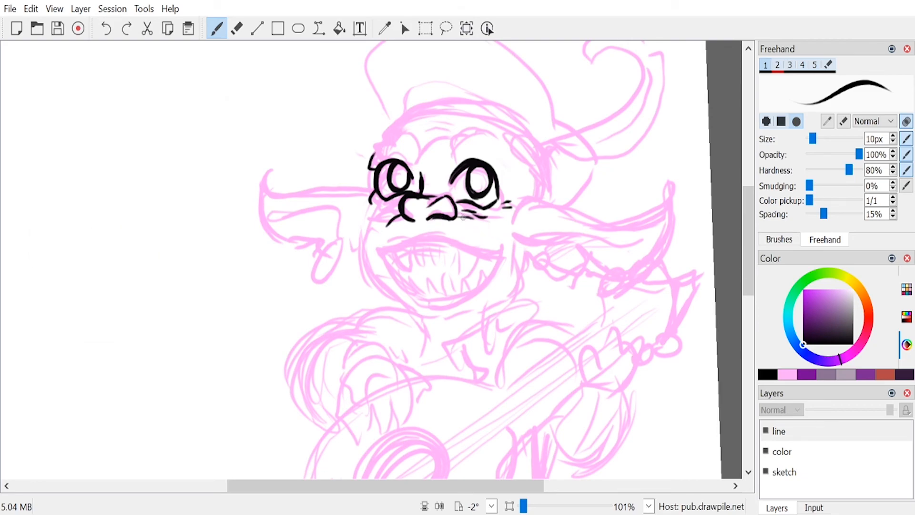
left_click_drag(458, 218, 482, 224)
Step: Ink the wavy upper lip and its corner crease, and start the mouth's outer edge below the smaller eye
left_click_drag(378, 248, 497, 241)
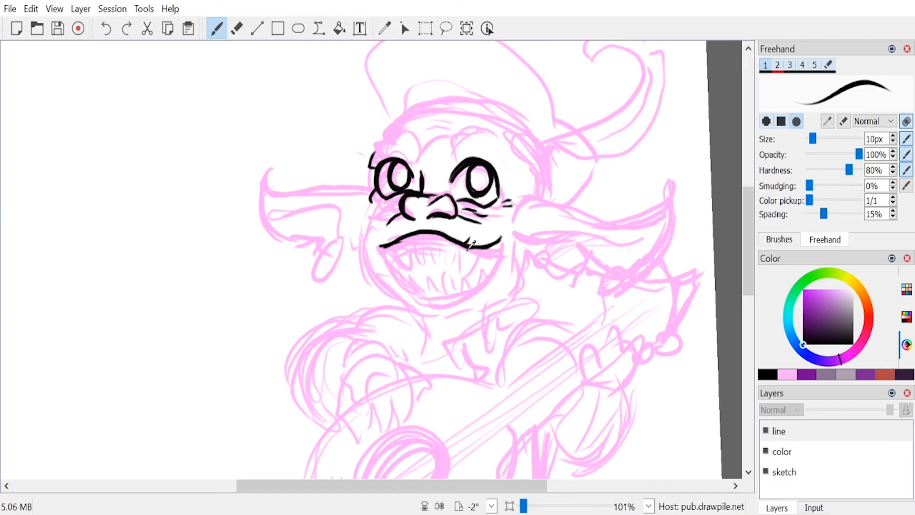
scroll(470, 245, "right", 1)
left_click_drag(448, 242, 468, 243)
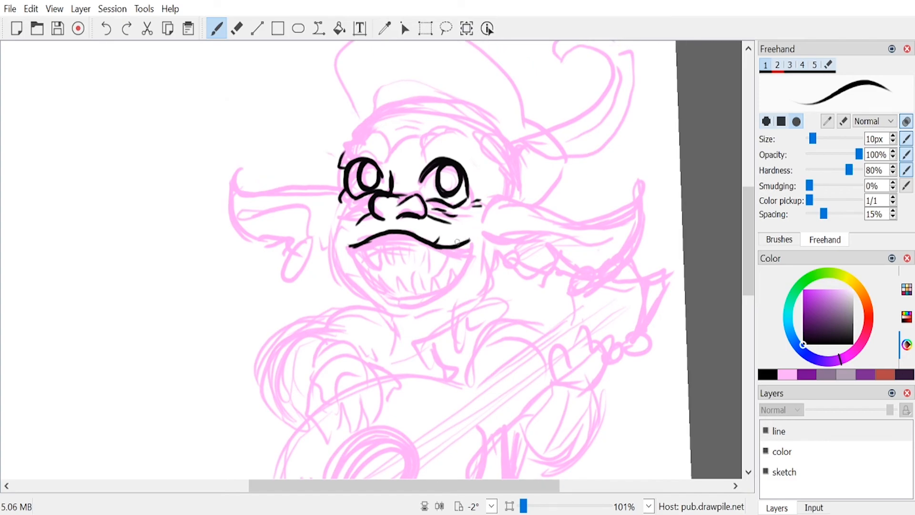
left_click_drag(360, 232, 362, 228)
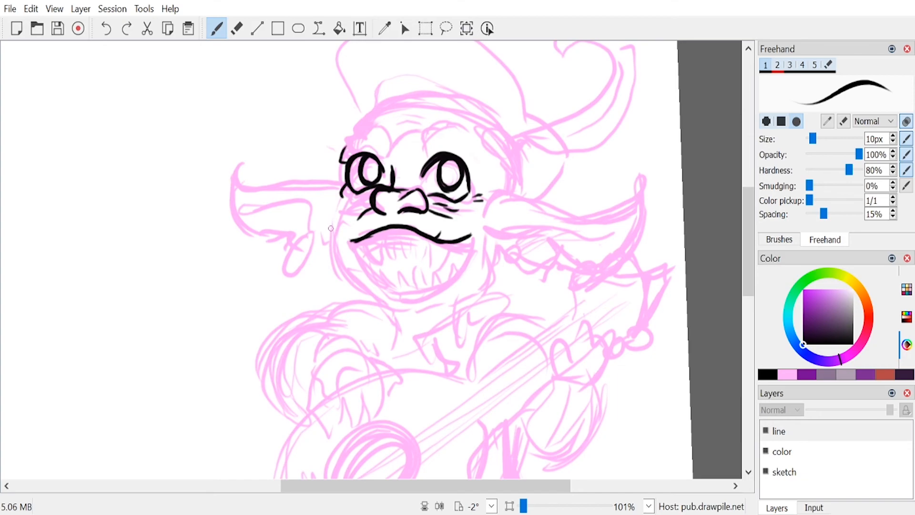
mouse_move(360, 235)
left_mouse_down()
mouse_move(346, 238)
mouse_move(369, 270)
left_mouse_up()
Step: Ink the arched brow ridges above both eyes with furrow lines between them
mouse_move(419, 154)
left_mouse_down()
mouse_move(448, 123)
mouse_move(456, 139)
left_mouse_up()
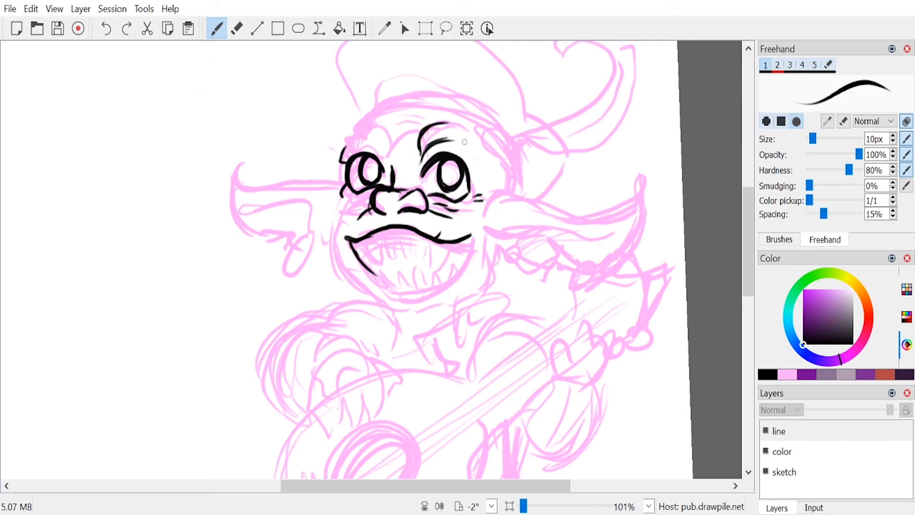
mouse_move(389, 140)
left_mouse_down()
mouse_move(367, 127)
mouse_move(351, 139)
mouse_move(386, 165)
left_mouse_up()
mouse_move(377, 148)
left_mouse_down()
mouse_move(396, 160)
mouse_move(412, 153)
left_mouse_up()
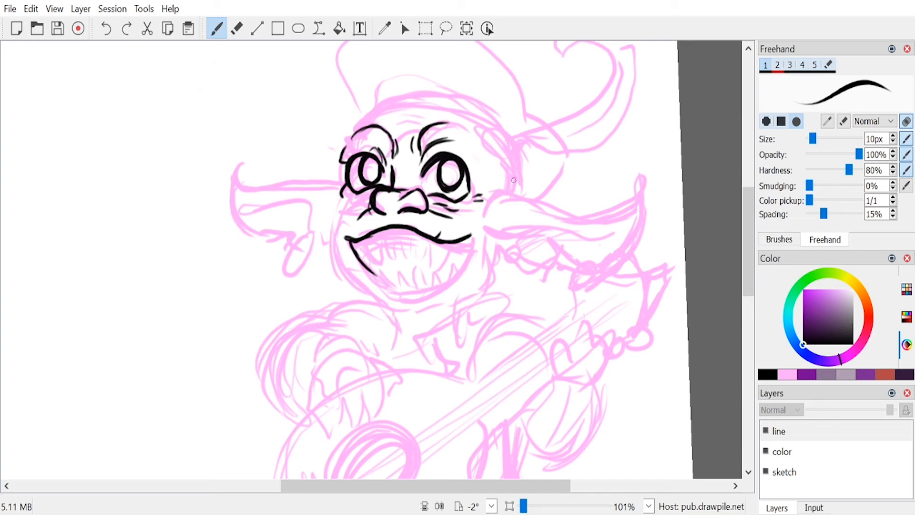
Step: Ink the upper row of pointed teeth hanging from the lip across the mouth
mouse_move(364, 238)
left_mouse_down()
mouse_move(373, 262)
mouse_move(408, 262)
left_mouse_up()
left_click_drag(411, 229, 421, 272)
left_click_drag(433, 240, 425, 270)
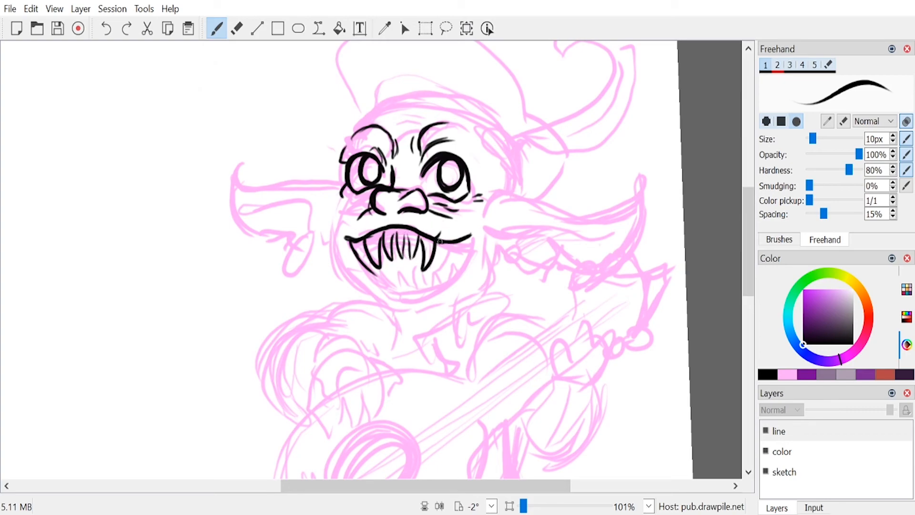
left_click_drag(443, 240, 447, 262)
left_click_drag(359, 240, 365, 255)
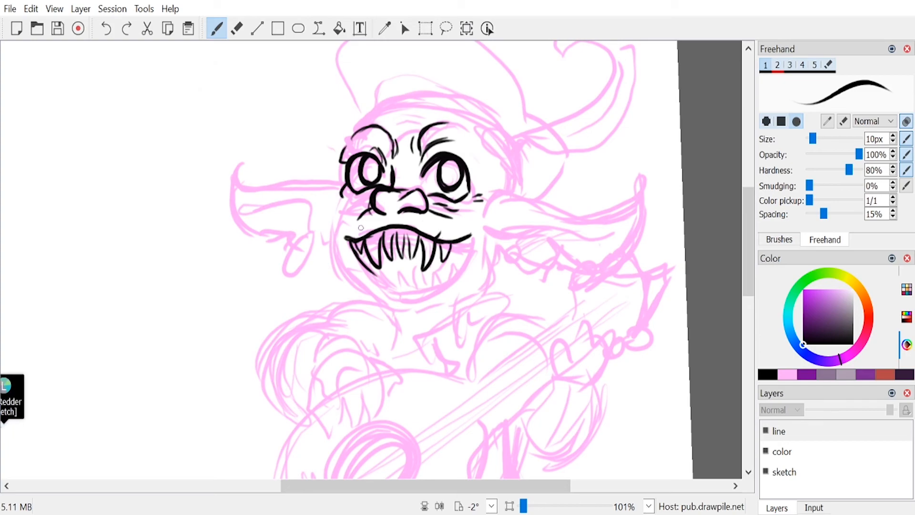
Step: Ink the lower row of teeth, close the mouth with a thick lower outline, and add creases above the lip
mouse_move(399, 292)
left_mouse_down()
mouse_move(405, 280)
mouse_move(415, 291)
mouse_move(431, 270)
mouse_move(433, 287)
left_mouse_up()
left_click_drag(437, 287, 457, 258)
left_click_drag(458, 258, 461, 271)
mouse_move(465, 238)
left_mouse_down()
mouse_move(473, 230)
mouse_move(460, 267)
left_mouse_up()
left_click_drag(456, 274, 448, 286)
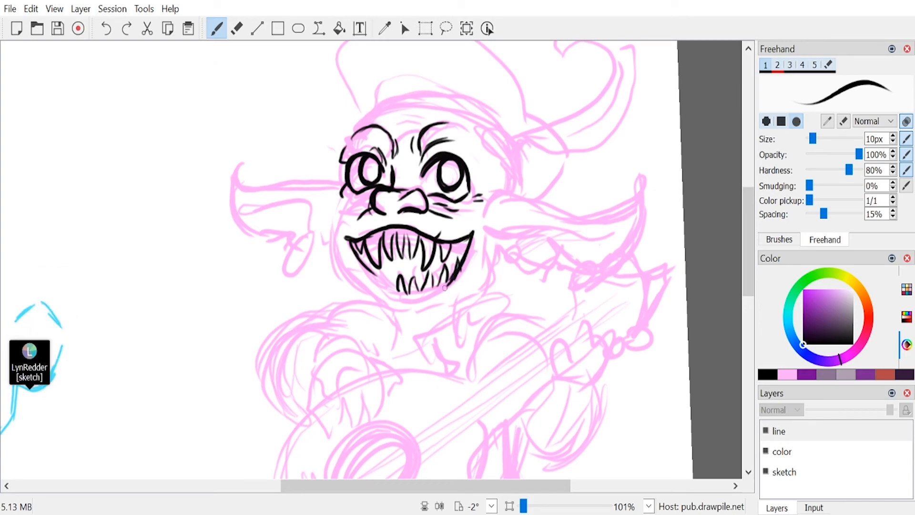
left_click_drag(385, 282, 402, 294)
key("ctrl+z")
mouse_move(365, 266)
left_mouse_down()
mouse_move(409, 292)
mouse_move(383, 276)
mouse_move(440, 285)
mouse_move(418, 290)
mouse_move(451, 278)
left_mouse_up()
left_click_drag(367, 224, 368, 234)
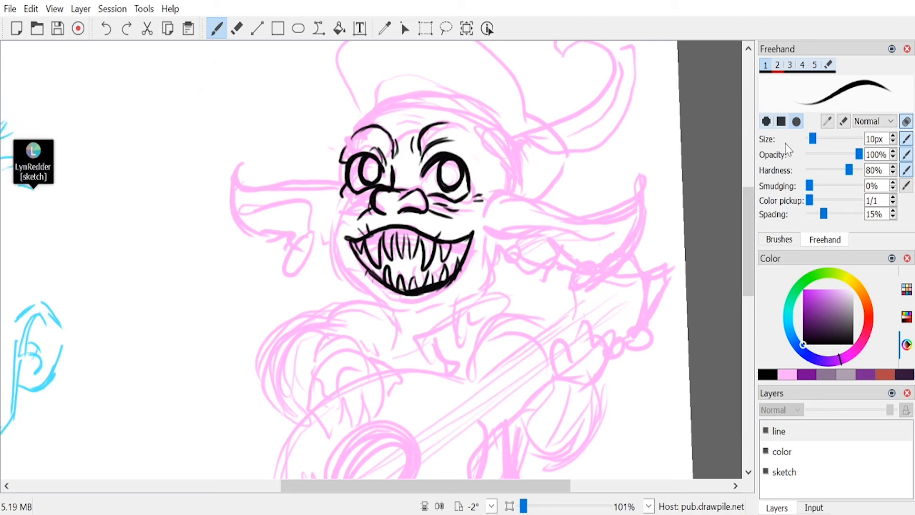
Step: Ink the larger ear's creased base, its long wavy upper edge and the outer edge around its tip
scroll(405, 284, "down", 4)
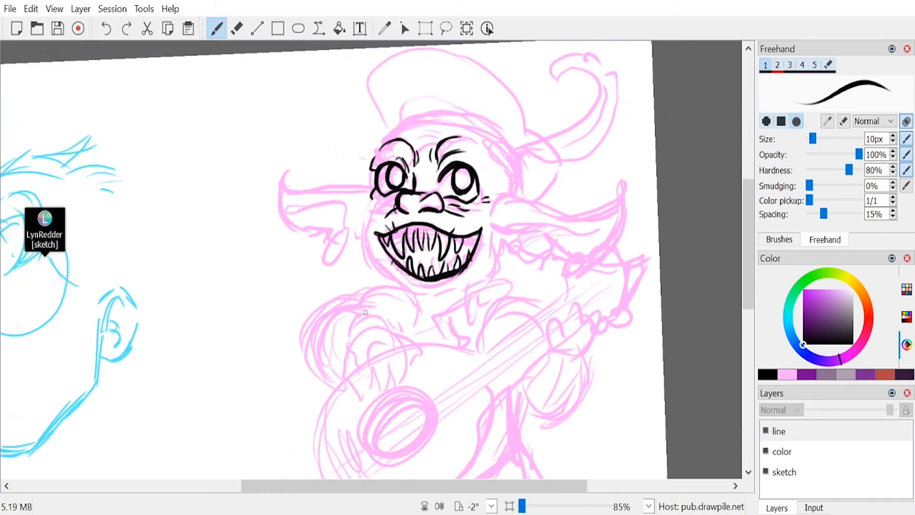
scroll(405, 284, "up", 1)
scroll(405, 284, "down", 1)
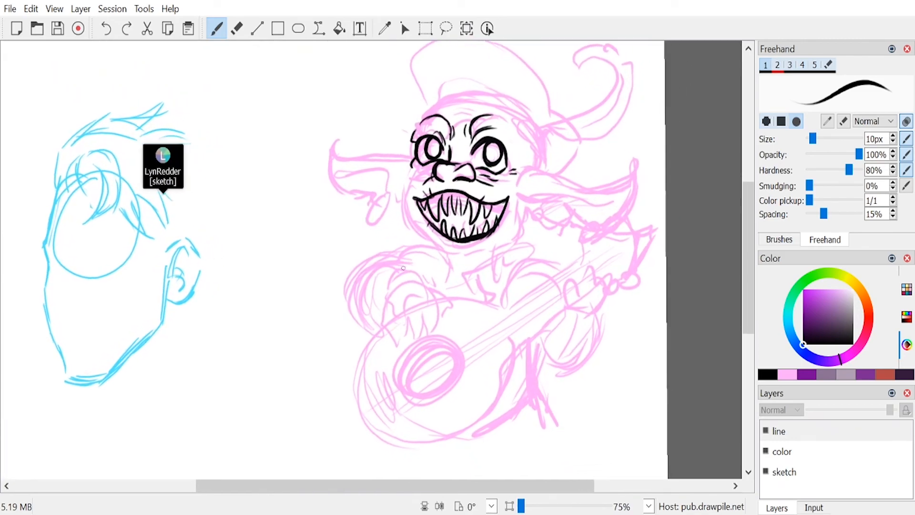
scroll(402, 267, "left", 1)
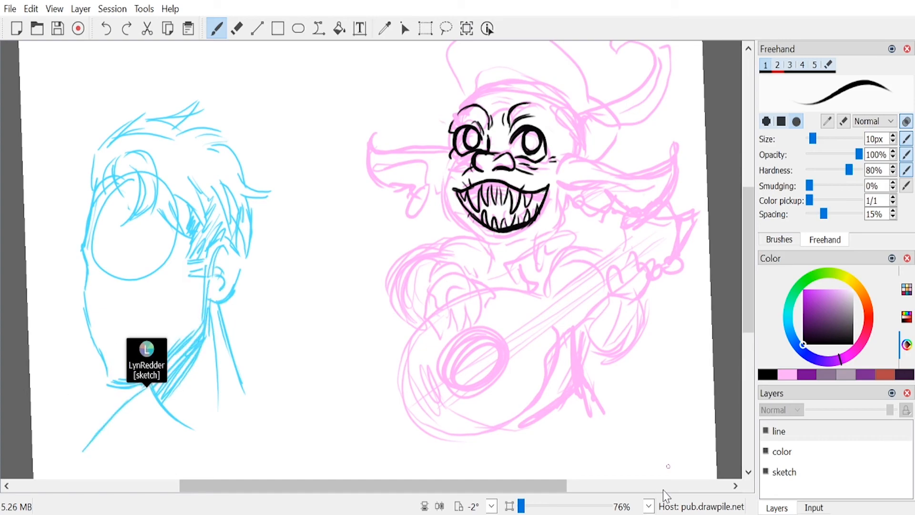
mouse_move(578, 154)
left_mouse_down()
mouse_move(560, 170)
mouse_move(586, 160)
mouse_move(565, 172)
mouse_move(573, 171)
left_mouse_up()
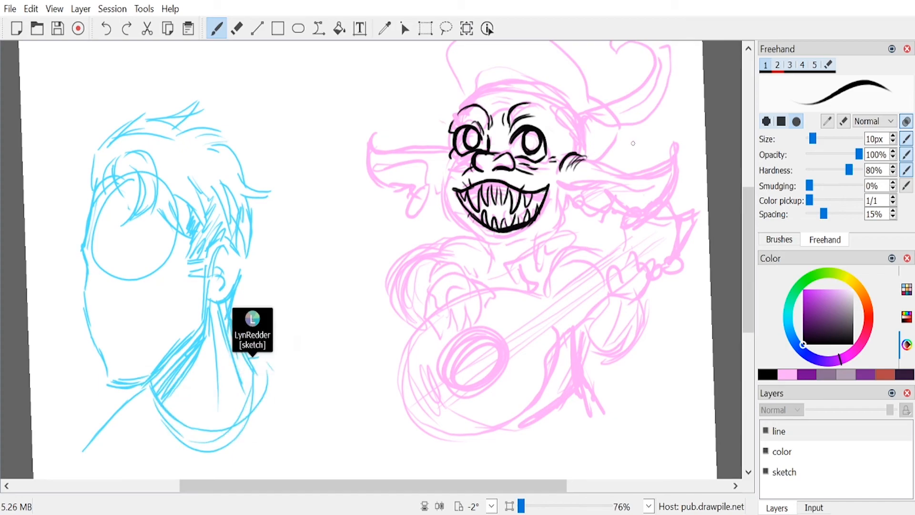
left_click_drag(563, 159, 638, 170)
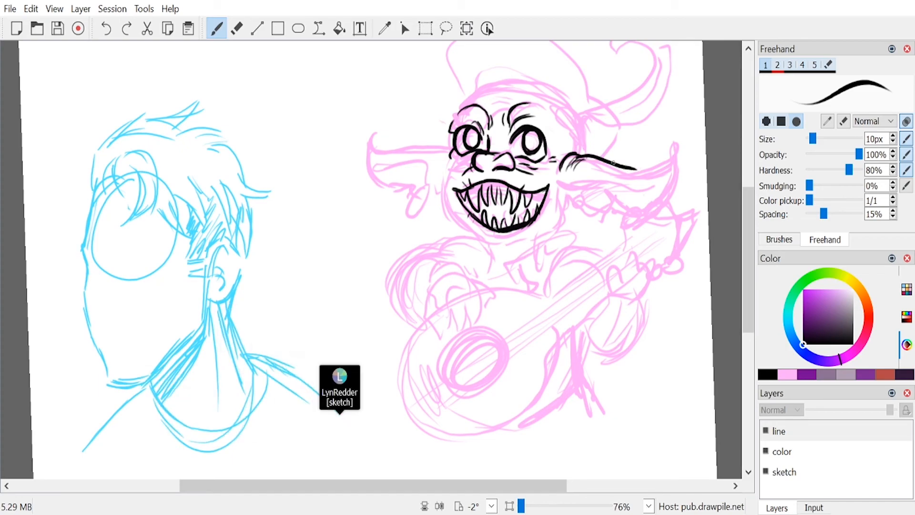
key("ctrl+z")
left_click_drag(565, 161, 644, 167)
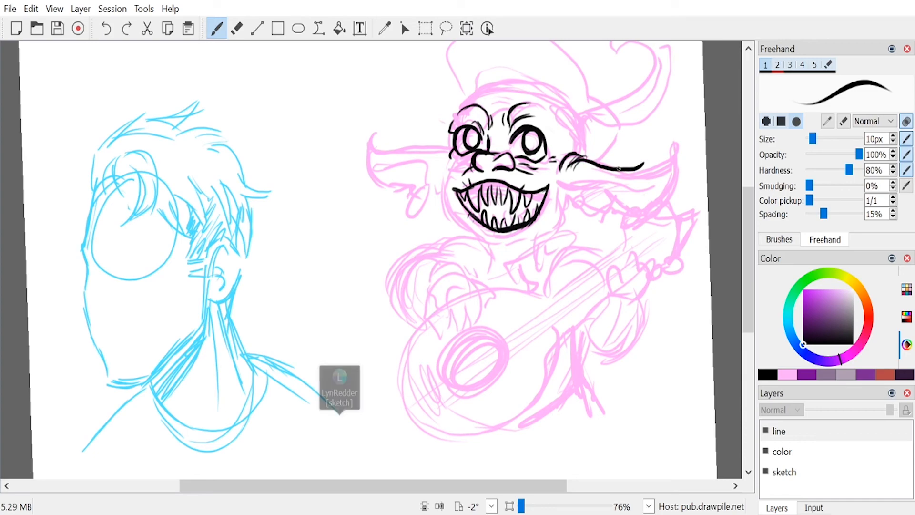
key("ctrl+z")
mouse_move(568, 167)
left_mouse_down()
mouse_move(578, 161)
mouse_move(651, 174)
mouse_move(678, 153)
mouse_move(653, 203)
mouse_move(617, 211)
left_mouse_up()
Step: Ink the smaller ear's upper contour and the larger ear's inner folds, with earrings on both lobes
mouse_move(449, 144)
left_mouse_down()
mouse_move(377, 130)
mouse_move(373, 164)
mouse_move(392, 179)
mouse_move(450, 159)
mouse_move(434, 169)
left_mouse_up()
mouse_move(666, 177)
left_mouse_down()
mouse_move(638, 187)
mouse_move(570, 190)
left_mouse_up()
mouse_move(605, 179)
left_mouse_down()
mouse_move(581, 188)
mouse_move(584, 202)
left_mouse_up()
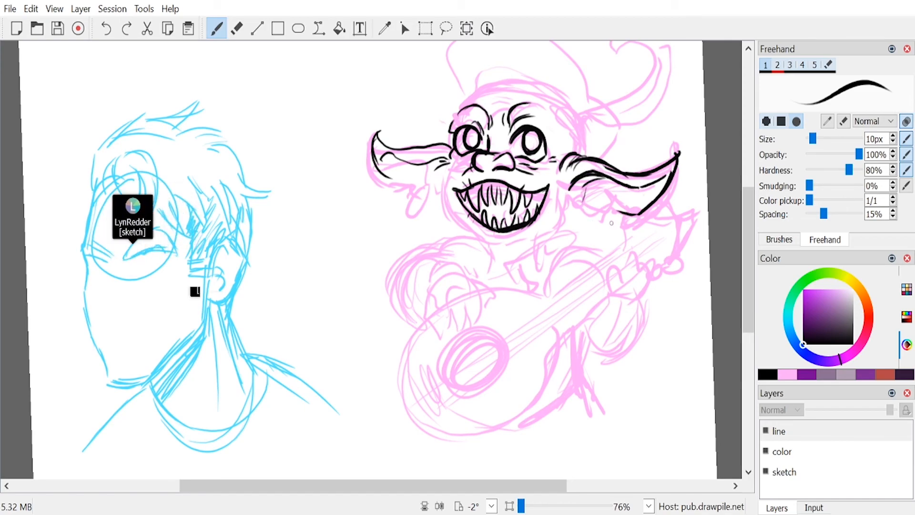
mouse_move(427, 185)
left_mouse_down()
mouse_move(404, 213)
mouse_move(433, 181)
mouse_move(443, 186)
left_mouse_up()
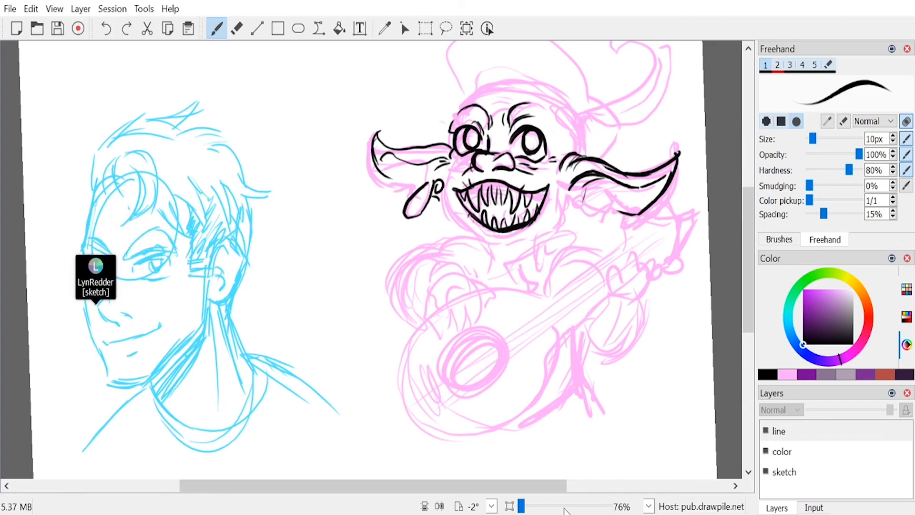
mouse_move(622, 211)
left_mouse_down()
mouse_move(591, 214)
mouse_move(569, 202)
mouse_move(585, 208)
left_mouse_up()
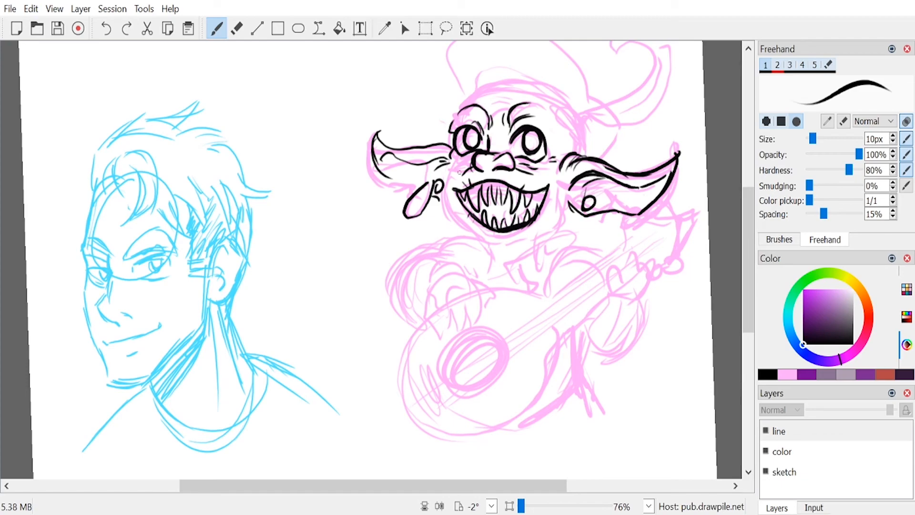
Step: Ink the jawline from cheek to cheek with neck shading under the chin, and close the smaller ear's lower edge
mouse_move(451, 163)
left_mouse_down()
mouse_move(442, 195)
mouse_move(446, 187)
mouse_move(450, 218)
mouse_move(487, 240)
mouse_move(521, 249)
mouse_move(512, 248)
mouse_move(570, 206)
left_mouse_up()
mouse_move(482, 237)
left_mouse_down()
mouse_move(503, 262)
mouse_move(505, 251)
left_mouse_up()
left_click_drag(487, 245, 504, 254)
left_click_drag(492, 251, 505, 256)
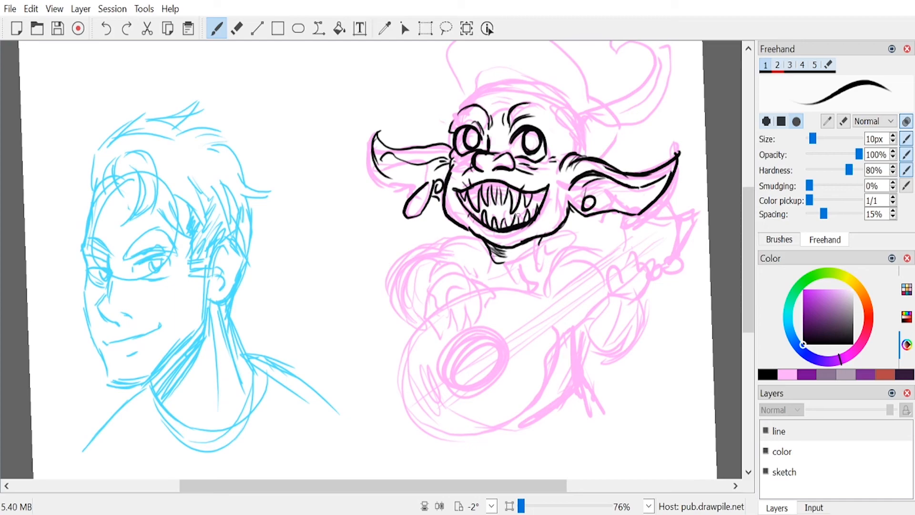
left_click_drag(389, 175, 412, 194)
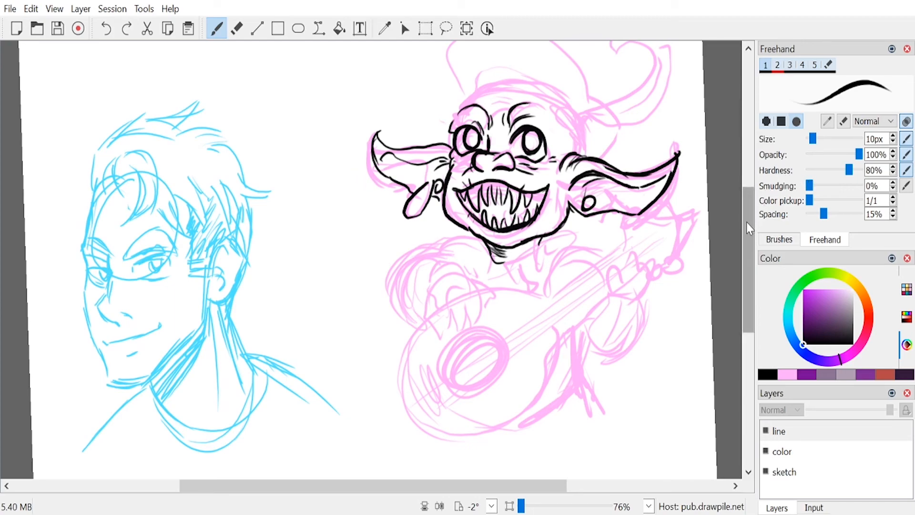
Step: Ink the temple curve beside the larger eye, creases under the brow, and the forehead edge above the smaller eye
scroll(746, 222, "up", 1)
scroll(746, 224, "down", 2)
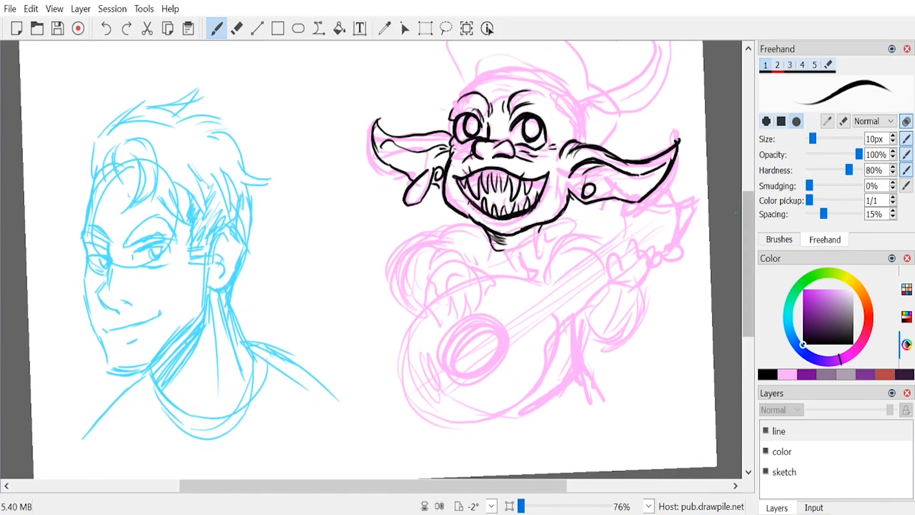
left_click_drag(537, 92, 558, 114)
left_click_drag(562, 121, 563, 137)
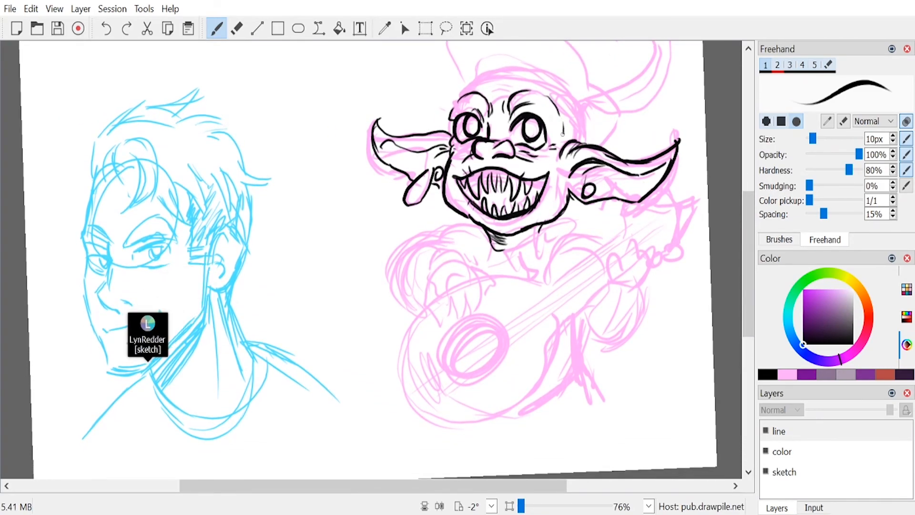
left_click_drag(484, 108, 460, 109)
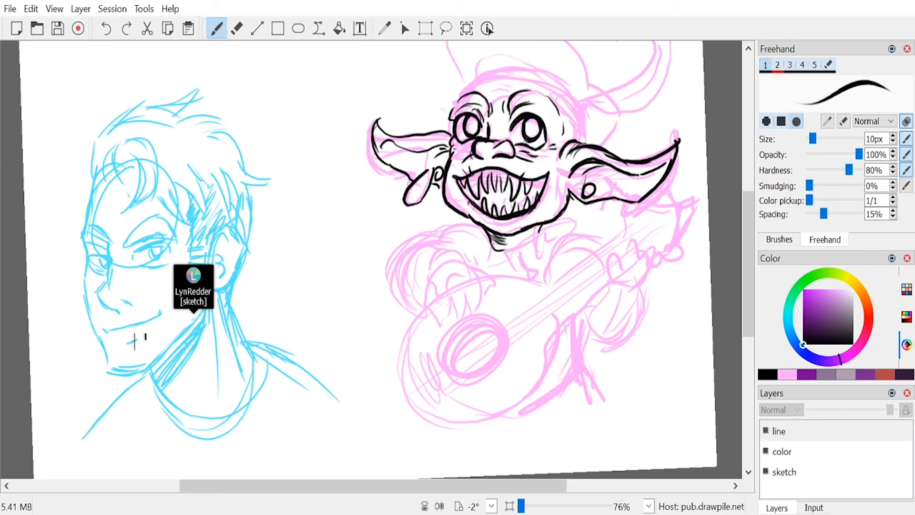
left_click_drag(458, 100, 483, 75)
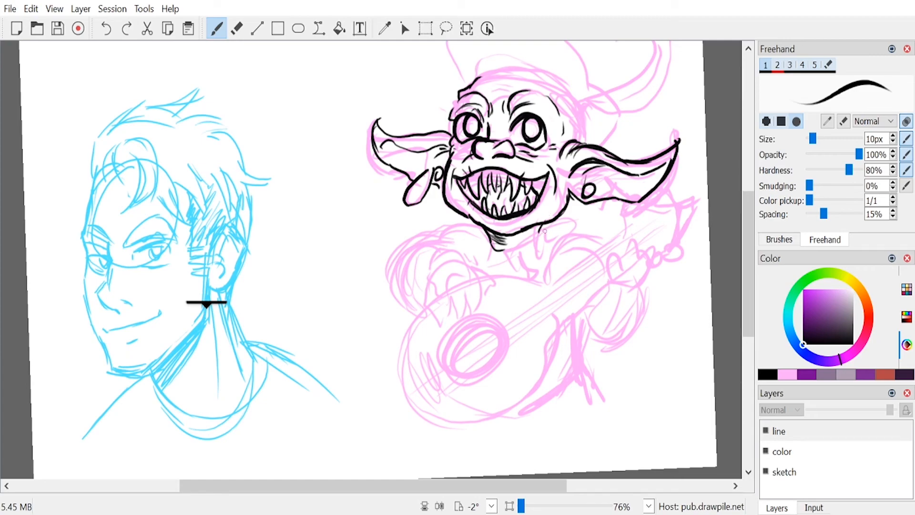
Step: Ink the folded collar around the neck and shade its inner folds with hatching
left_click_drag(546, 226, 503, 250)
left_click_drag(505, 253, 508, 264)
mouse_move(548, 228)
left_mouse_down()
mouse_move(546, 250)
mouse_move(509, 266)
left_mouse_up()
left_click_drag(479, 226, 506, 265)
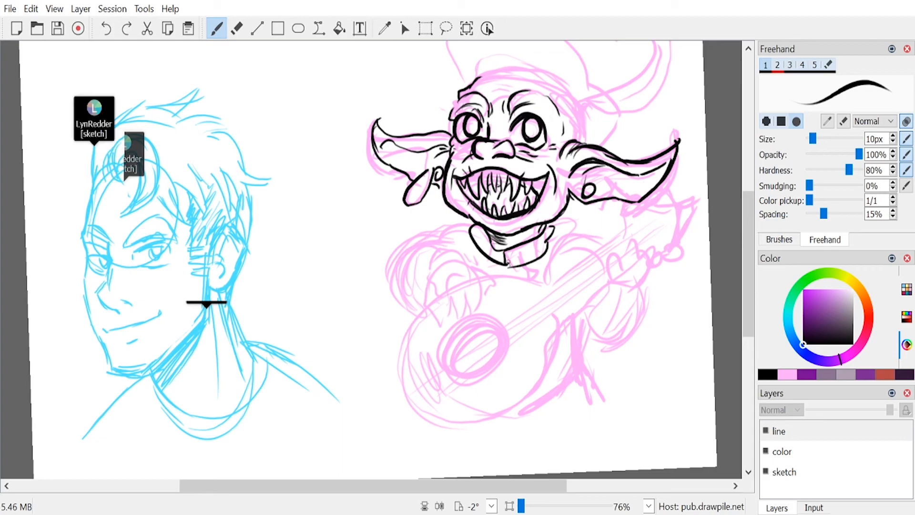
left_click_drag(487, 233, 503, 262)
mouse_move(547, 237)
left_mouse_down()
mouse_move(526, 255)
mouse_move(552, 222)
mouse_move(548, 241)
left_mouse_up()
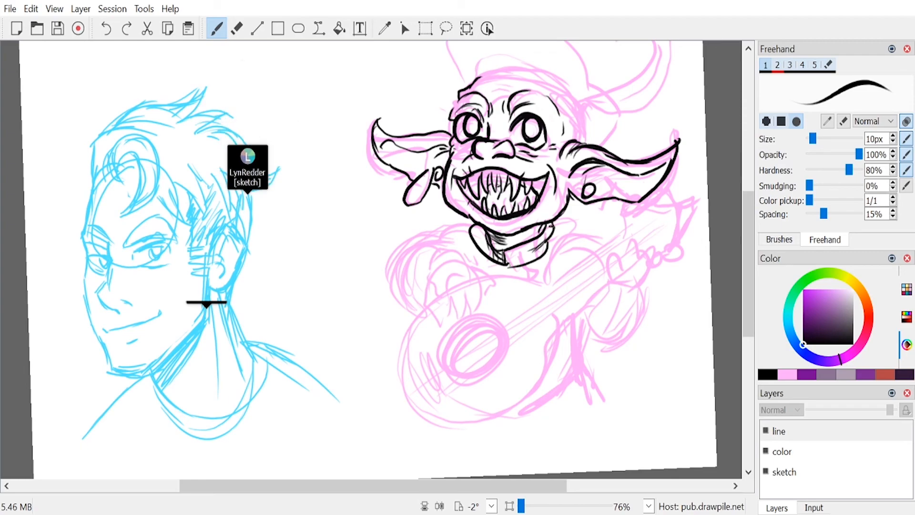
Step: Ink the shoulder fold beside the collar, and the strumming arm's puffed sleeve with its cuff and folds
mouse_move(548, 242)
left_mouse_down()
mouse_move(569, 232)
mouse_move(550, 243)
mouse_move(553, 259)
left_mouse_up()
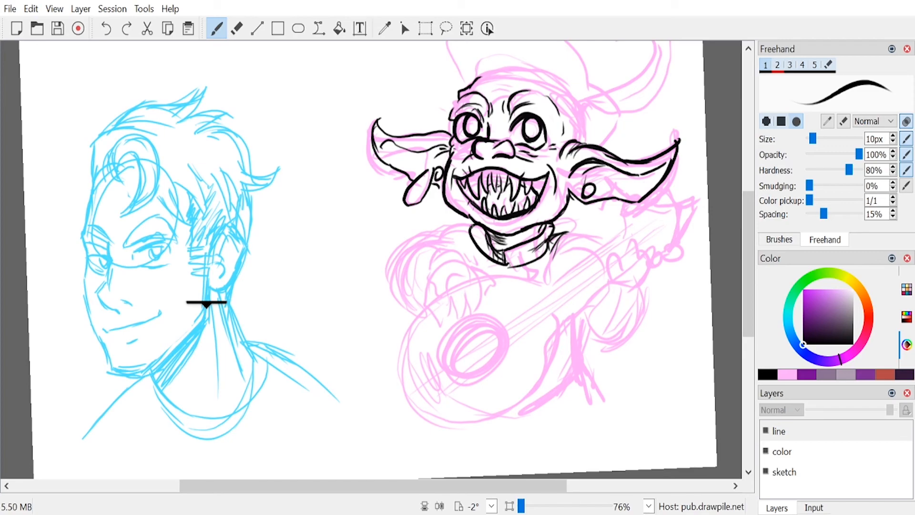
mouse_move(475, 223)
left_mouse_down()
mouse_move(443, 229)
mouse_move(429, 248)
mouse_move(446, 252)
mouse_move(393, 288)
mouse_move(447, 249)
mouse_move(457, 260)
left_mouse_up()
mouse_move(390, 280)
left_mouse_down()
mouse_move(432, 303)
mouse_move(462, 265)
left_mouse_up()
mouse_move(431, 301)
left_mouse_down()
mouse_move(469, 263)
mouse_move(480, 277)
left_mouse_up()
mouse_move(480, 277)
left_mouse_down()
mouse_move(429, 304)
mouse_move(431, 284)
left_mouse_up()
left_click_drag(440, 279, 466, 269)
mouse_move(465, 277)
left_mouse_down()
mouse_move(472, 268)
mouse_move(448, 274)
left_mouse_up()
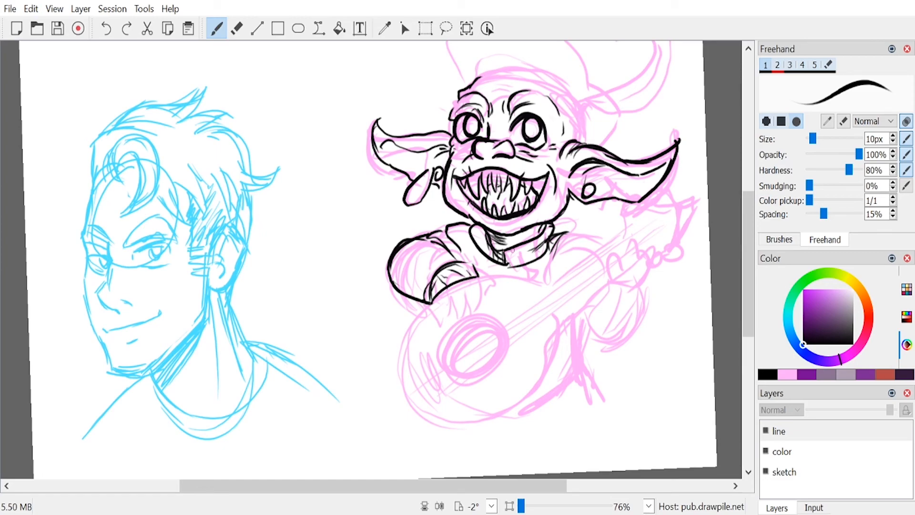
Step: Ink the strumming hand over the guitar's sound hole, with clawed fingers, dark gaps between them and an outstretched thumb
mouse_move(436, 295)
left_mouse_down()
mouse_move(440, 323)
mouse_move(462, 335)
left_mouse_up()
mouse_move(474, 277)
left_mouse_down()
mouse_move(506, 304)
mouse_move(489, 297)
left_mouse_up()
mouse_move(478, 289)
left_mouse_down()
mouse_move(487, 309)
mouse_move(482, 339)
left_mouse_up()
left_click_drag(471, 296, 476, 328)
mouse_move(475, 331)
left_mouse_down()
mouse_move(472, 344)
mouse_move(459, 320)
mouse_move(465, 343)
left_mouse_up()
mouse_move(455, 310)
left_mouse_down()
mouse_move(467, 339)
mouse_move(473, 299)
mouse_move(458, 329)
left_mouse_up()
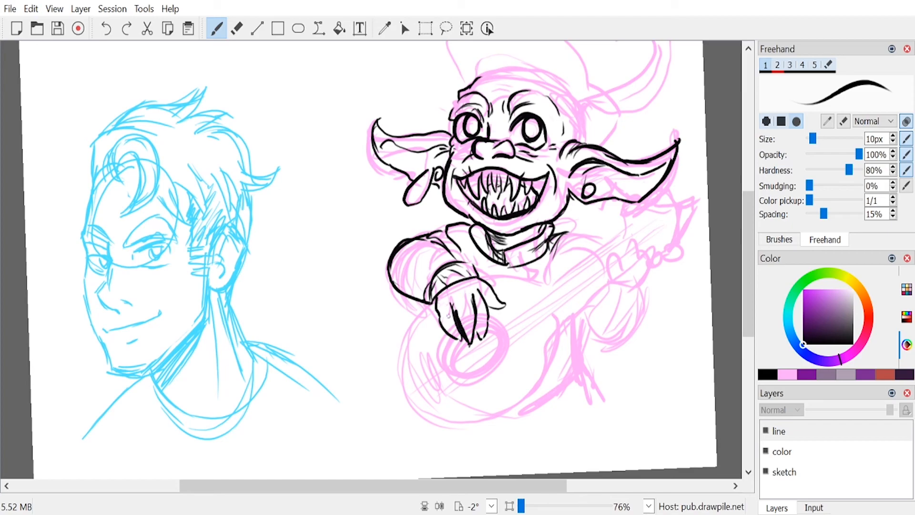
mouse_move(501, 301)
left_mouse_down()
mouse_move(510, 305)
mouse_move(500, 306)
left_mouse_up()
mouse_move(488, 300)
left_mouse_down()
mouse_move(503, 307)
mouse_move(477, 314)
mouse_move(468, 335)
mouse_move(481, 343)
left_mouse_up()
left_click_drag(450, 331, 461, 340)
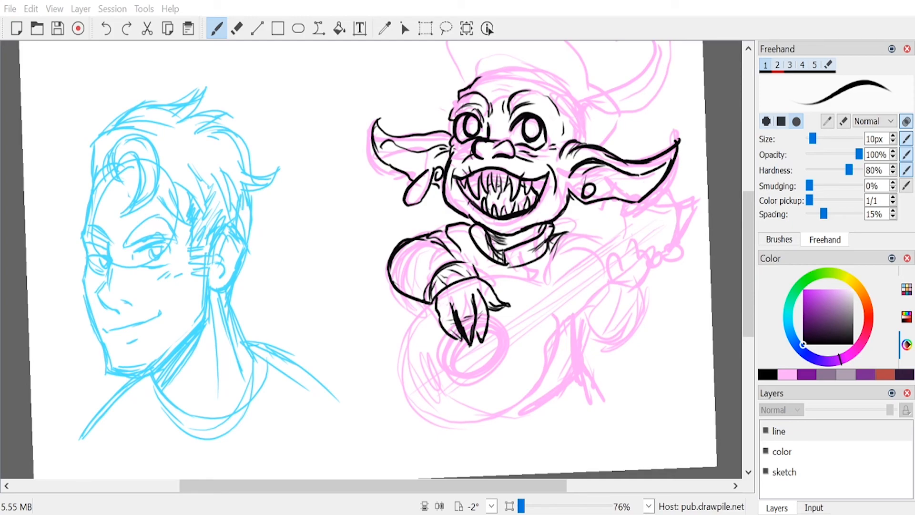
Step: Erase the strumming arm's sleeve outline and re-ink it as a larger, rounder puff with inner folds
key("alt+Tab")
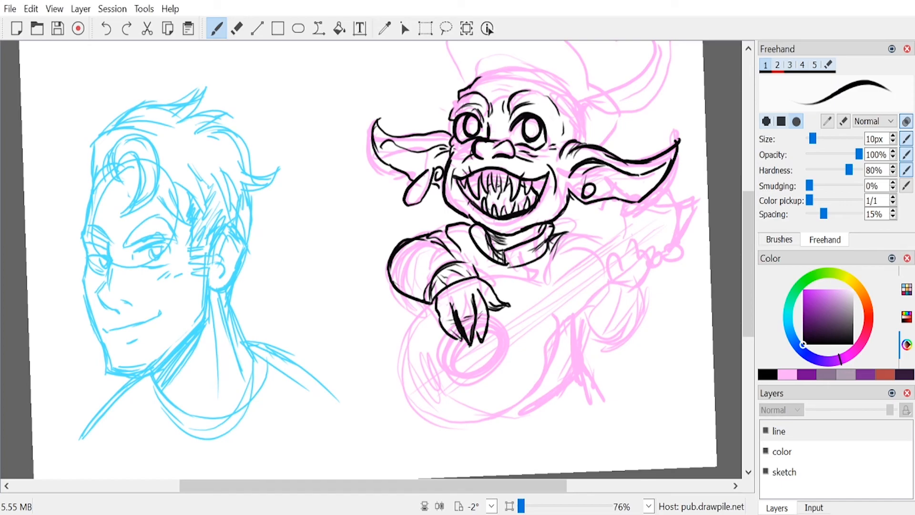
scroll(372, 260, "down", 1)
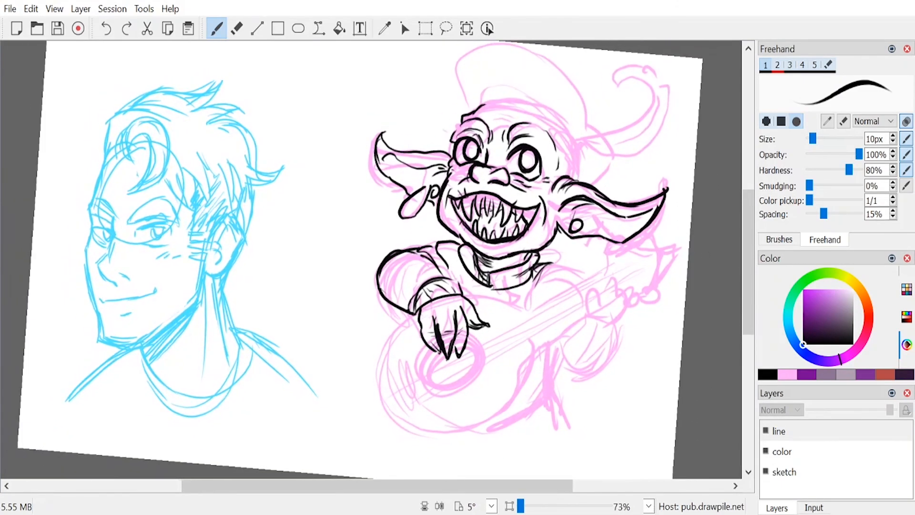
scroll(372, 259, "down", 1)
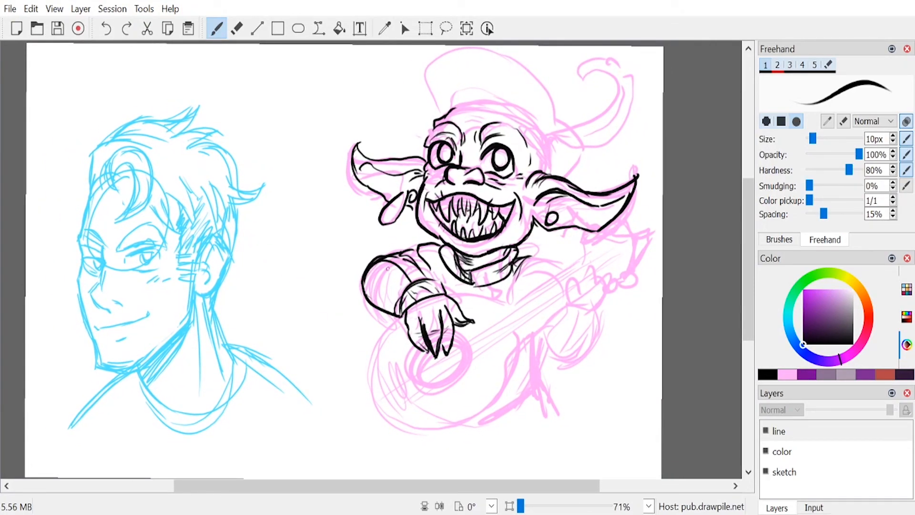
key("e")
mouse_move(380, 281)
left_mouse_down()
mouse_move(377, 300)
mouse_move(407, 258)
mouse_move(372, 332)
left_mouse_up()
key("1")
mouse_move(371, 289)
left_mouse_down()
mouse_move(404, 295)
mouse_move(366, 318)
mouse_move(349, 306)
mouse_move(381, 331)
mouse_move(366, 328)
left_mouse_up()
left_click_drag(429, 278, 383, 250)
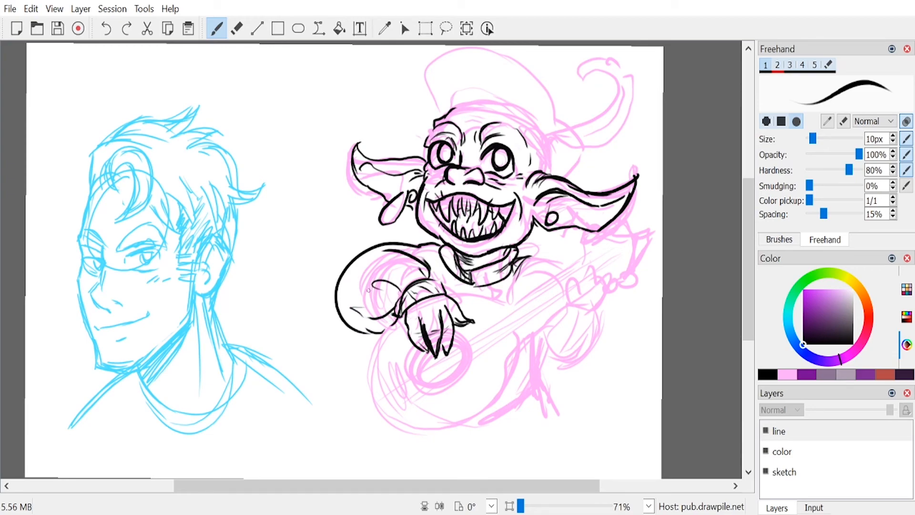
Step: Ink the fretting hand gripping the guitar neck, with its cuff and a rounded puffed sleeve below
mouse_move(590, 299)
left_mouse_down()
mouse_move(604, 275)
mouse_move(591, 268)
mouse_move(594, 284)
left_mouse_up()
mouse_move(584, 271)
left_mouse_down()
mouse_move(574, 272)
mouse_move(577, 294)
mouse_move(559, 295)
left_mouse_up()
mouse_move(562, 289)
left_mouse_down()
mouse_move(565, 306)
mouse_move(578, 305)
mouse_move(553, 292)
mouse_move(569, 318)
mouse_move(556, 312)
mouse_move(601, 380)
mouse_move(622, 315)
mouse_move(624, 365)
left_mouse_up()
left_click_drag(591, 315, 594, 352)
left_click_drag(563, 319, 598, 315)
mouse_move(564, 328)
left_mouse_down()
mouse_move(591, 302)
mouse_move(564, 360)
left_mouse_up()
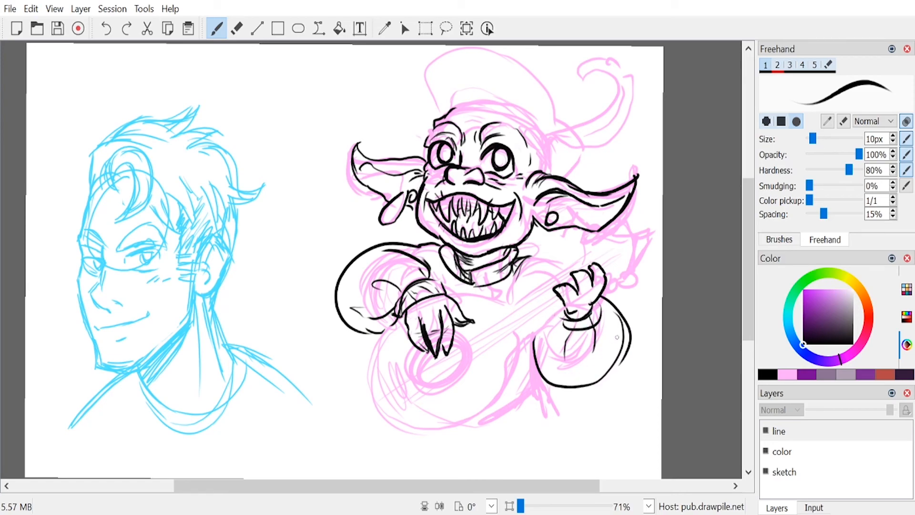
Step: Ink the guitar's body, neck and headstock outline with the lower tuning pegs, undoing stray strokes
mouse_move(584, 261)
left_mouse_down()
mouse_move(606, 234)
mouse_move(643, 230)
mouse_move(650, 239)
mouse_move(630, 272)
mouse_move(554, 277)
mouse_move(495, 303)
mouse_move(450, 292)
left_mouse_up()
mouse_move(403, 320)
left_mouse_down()
mouse_move(356, 384)
mouse_move(376, 424)
mouse_move(443, 432)
left_mouse_up()
key("ctrl+z")
mouse_move(403, 319)
left_mouse_down()
mouse_move(376, 339)
mouse_move(403, 420)
mouse_move(498, 395)
mouse_move(522, 343)
mouse_move(566, 307)
left_mouse_up()
mouse_move(621, 274)
left_mouse_down()
mouse_move(608, 278)
mouse_move(635, 273)
mouse_move(615, 287)
left_mouse_up()
key("ctrl+z")
key("ctrl+z")
key("ctrl+z")
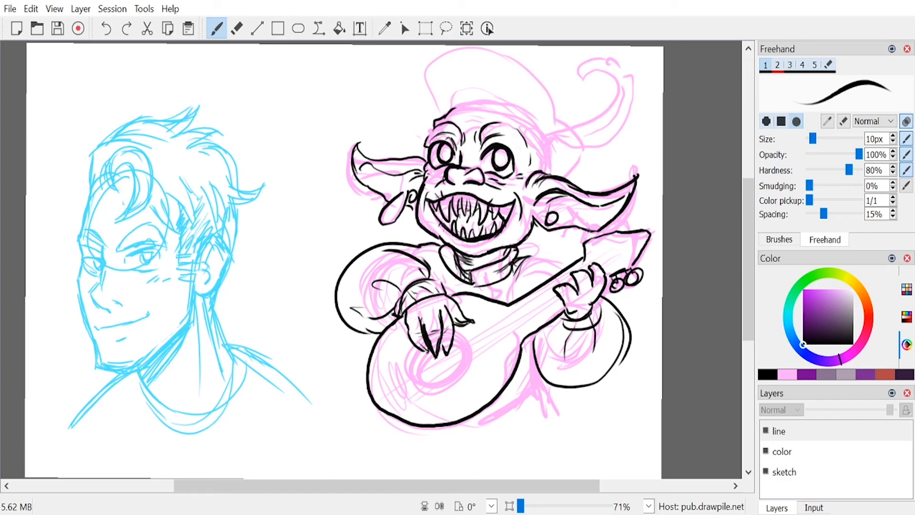
Step: Clear part of the headstock's upper edge, ink the upper tuning pegs and headstock end, and add the bridge
key("6")
mouse_move(601, 229)
left_mouse_down()
mouse_move(581, 233)
mouse_move(631, 215)
mouse_move(619, 232)
mouse_move(611, 232)
mouse_move(625, 215)
mouse_move(597, 235)
mouse_move(586, 227)
left_mouse_up()
key("1")
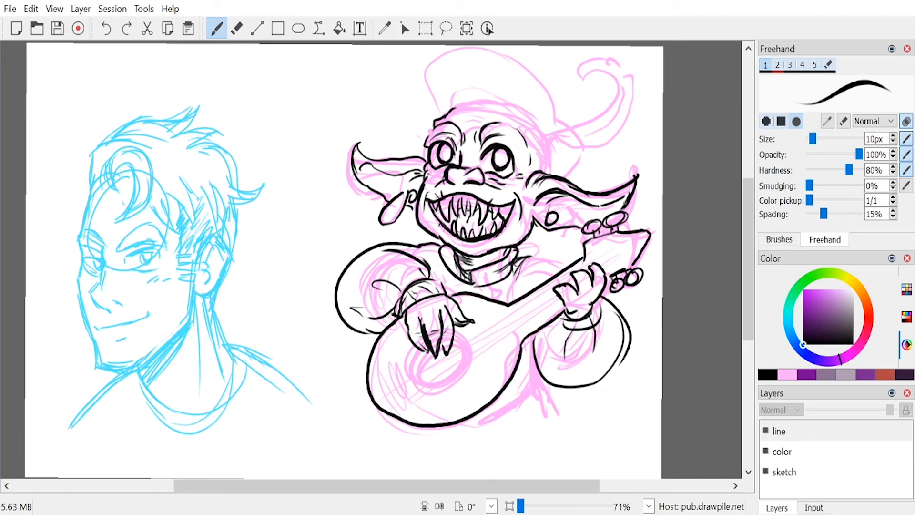
mouse_move(627, 201)
left_mouse_down()
mouse_move(620, 213)
mouse_move(631, 263)
left_mouse_up()
left_click_drag(383, 366, 399, 399)
left_click_drag(386, 364, 408, 408)
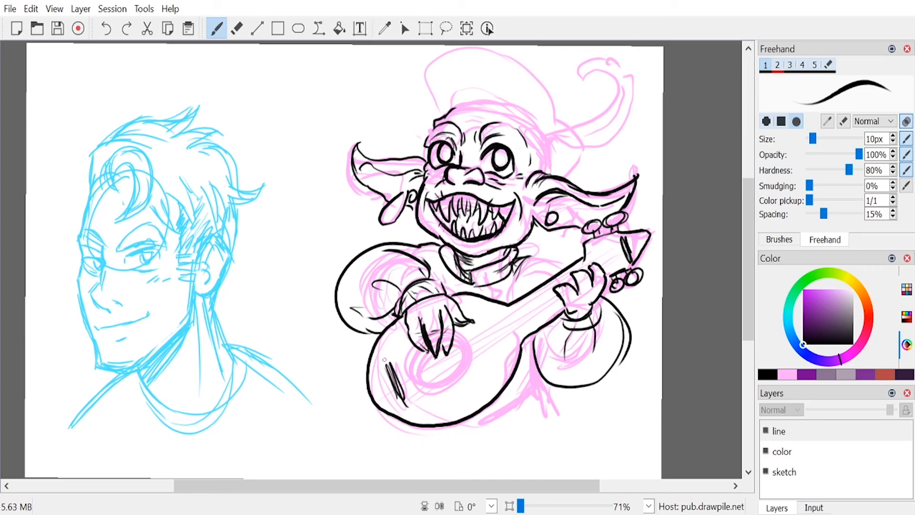
Step: Fill the sound hole with black hatching behind the fingers, and ink the strings from headstock to bridge
mouse_move(422, 349)
left_mouse_down()
mouse_move(416, 355)
mouse_move(470, 374)
mouse_move(455, 334)
mouse_move(408, 376)
mouse_move(462, 333)
mouse_move(427, 380)
mouse_move(413, 367)
mouse_move(421, 353)
mouse_move(417, 381)
mouse_move(429, 359)
mouse_move(431, 377)
mouse_move(452, 341)
mouse_move(429, 381)
mouse_move(448, 369)
left_mouse_up()
key("ctrl+z")
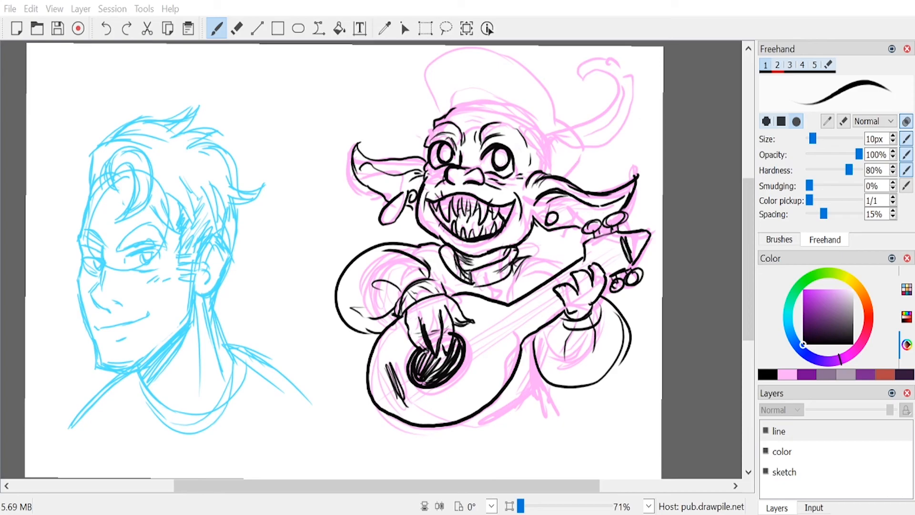
left_click(606, 354)
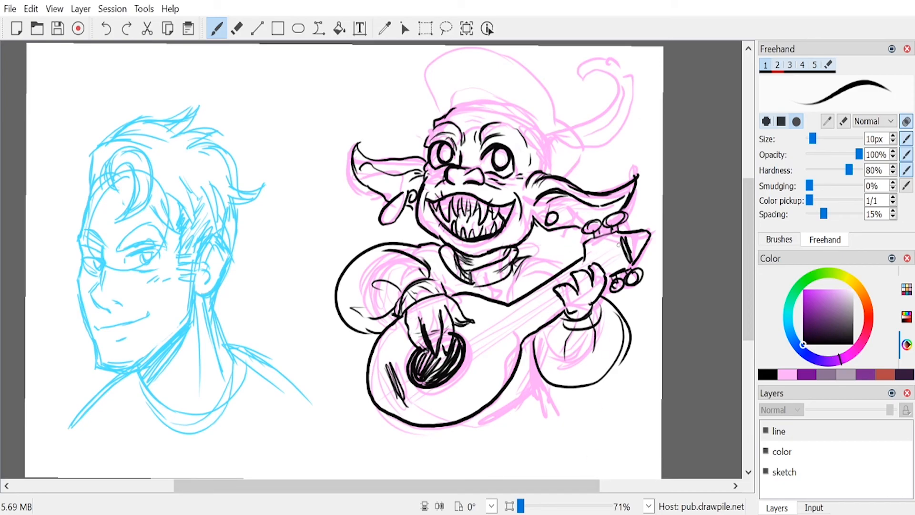
left_click_drag(622, 240, 439, 352)
left_click_drag(402, 389, 598, 258)
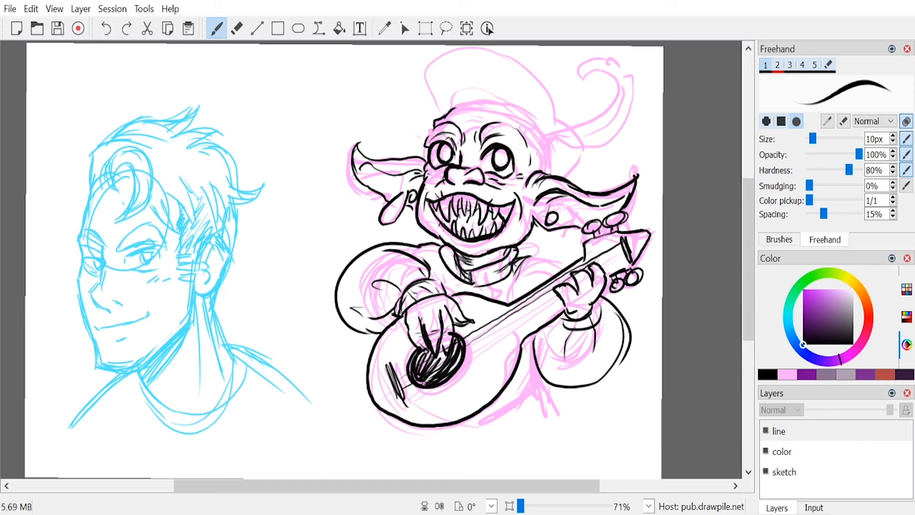
mouse_move(557, 292)
left_mouse_down()
mouse_move(405, 403)
mouse_move(584, 282)
left_mouse_up()
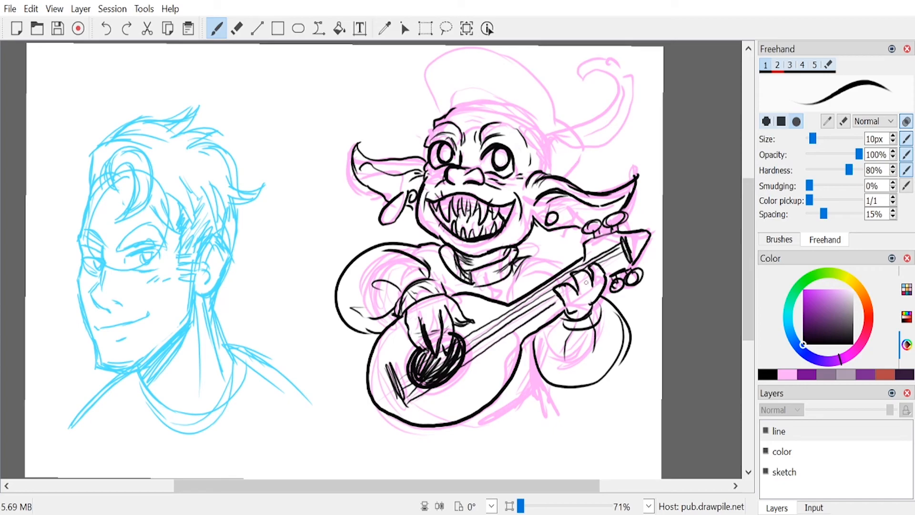
Step: Ink the fretting arm's shoulder, the guitar body's side thickness, and the torso and clothing folds below the guitar
left_click_drag(569, 253, 511, 270)
mouse_move(536, 361)
left_mouse_down()
mouse_move(503, 418)
mouse_move(457, 423)
left_mouse_up()
left_click_drag(524, 392, 557, 429)
left_click_drag(500, 419, 504, 443)
left_click_drag(468, 424, 465, 452)
left_click_drag(388, 428, 375, 452)
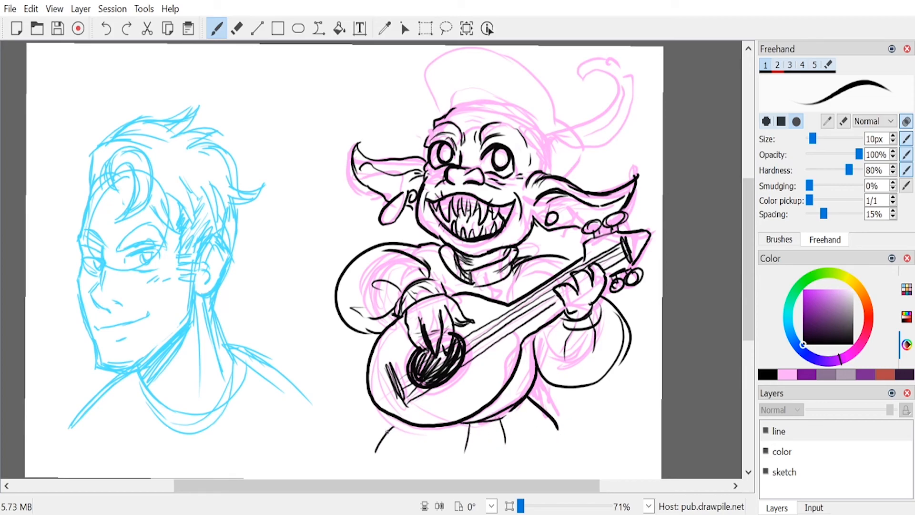
Step: Ink the cap's band across the forehead and its puffy crown, redrawing the crown wider, with the plume's inner curl
left_click_drag(748, 285, 748, 283)
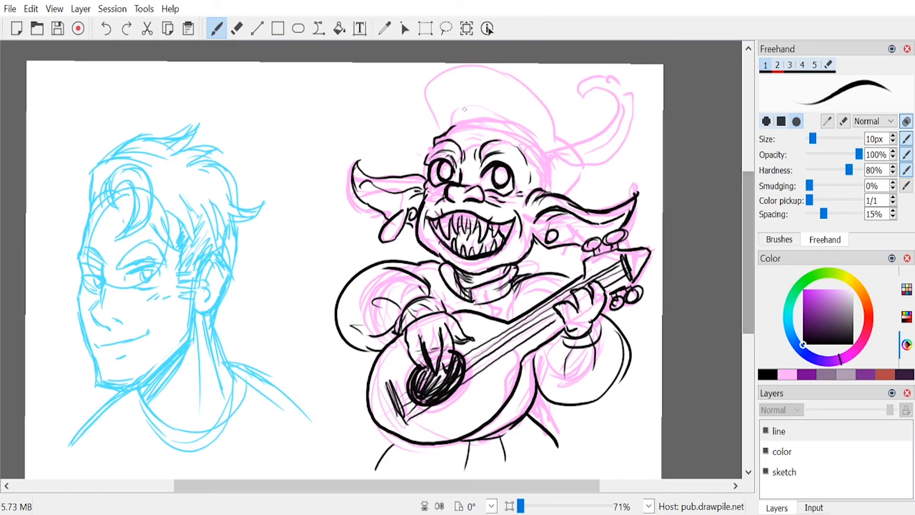
mouse_move(451, 127)
left_mouse_down()
mouse_move(488, 124)
mouse_move(544, 180)
left_mouse_up()
left_click_drag(529, 142, 545, 191)
mouse_move(446, 133)
left_mouse_down()
mouse_move(460, 107)
mouse_move(478, 109)
mouse_move(534, 138)
mouse_move(549, 192)
left_mouse_up()
mouse_move(450, 129)
left_mouse_down()
mouse_move(445, 70)
mouse_move(566, 125)
mouse_move(564, 173)
left_mouse_up()
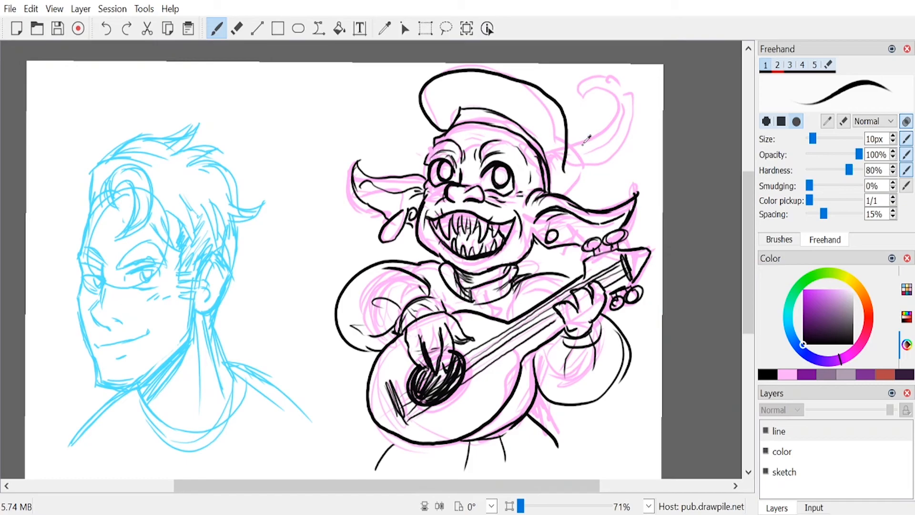
key("ctrl+z")
mouse_move(443, 128)
left_mouse_down()
mouse_move(423, 121)
mouse_move(533, 90)
mouse_move(569, 143)
mouse_move(586, 140)
mouse_move(581, 95)
mouse_move(577, 102)
left_mouse_up()
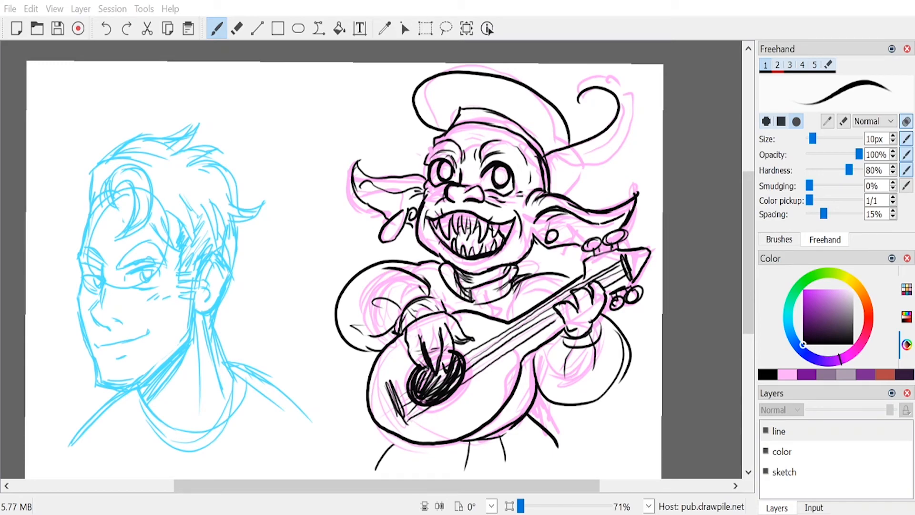
Step: Ink the plume's jagged tip and outer curve with barb lines, and the cap's lower puff behind the ear
left_click(589, 513)
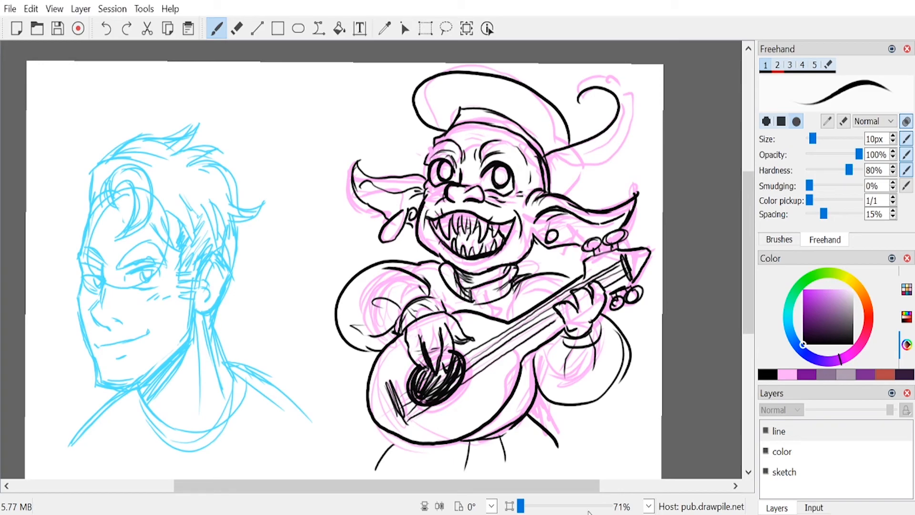
mouse_move(578, 100)
left_mouse_down()
mouse_move(579, 75)
mouse_move(609, 78)
mouse_move(635, 115)
mouse_move(601, 163)
mouse_move(560, 164)
mouse_move(547, 157)
mouse_move(581, 153)
mouse_move(616, 128)
mouse_move(621, 91)
left_mouse_up()
left_click_drag(573, 166, 571, 200)
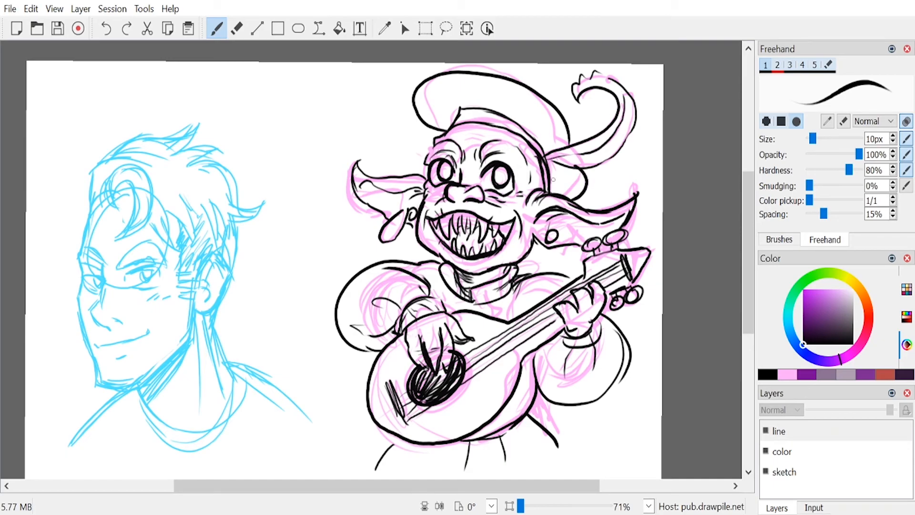
mouse_move(453, 135)
left_mouse_down()
mouse_move(478, 130)
mouse_move(504, 139)
mouse_move(485, 134)
left_mouse_up()
mouse_move(596, 77)
left_mouse_down()
mouse_move(619, 83)
mouse_move(625, 131)
left_mouse_up()
mouse_move(562, 165)
left_mouse_down()
mouse_move(612, 140)
mouse_move(618, 132)
mouse_move(609, 131)
left_mouse_up()
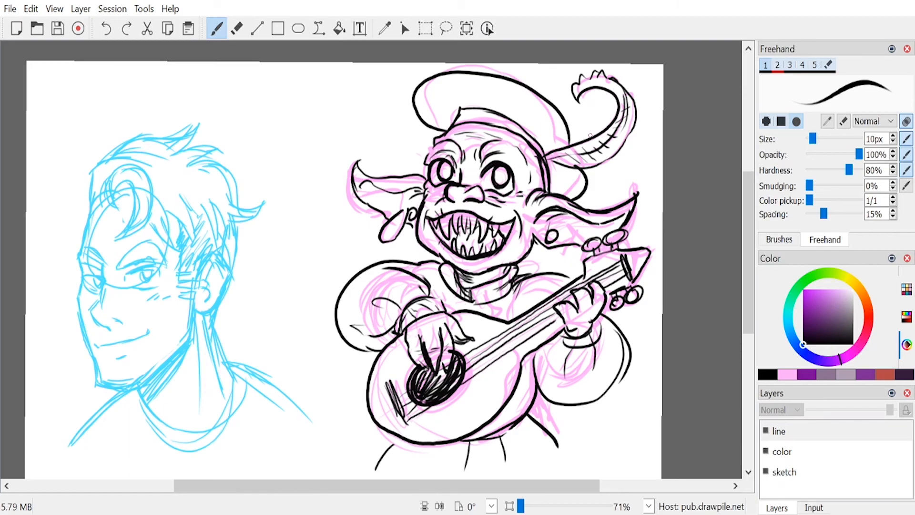
Step: On the color layer, paint the face, neck and larger ear muted green with a 54 px brush, tidying the edges
left_click(806, 452)
left_click(838, 275)
left_click_drag(838, 275, 828, 278)
left_click_drag(825, 312, 838, 311)
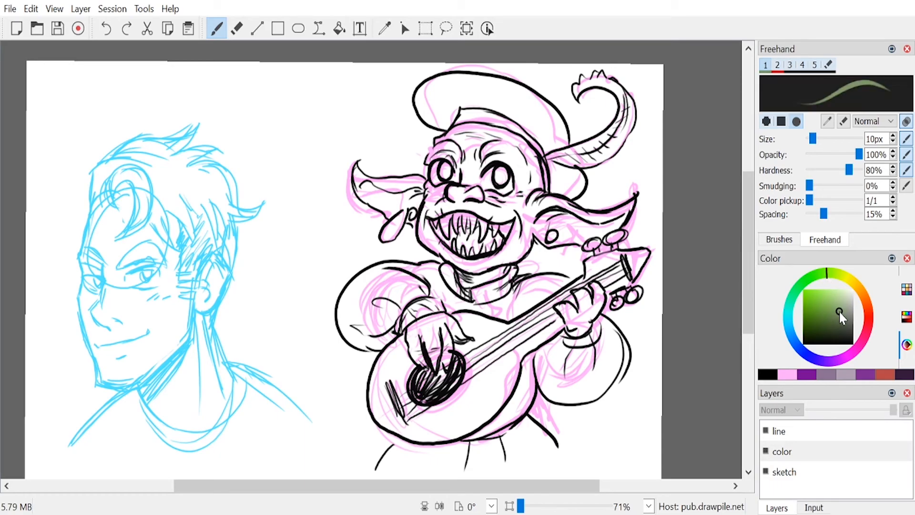
left_click_drag(812, 138, 829, 138)
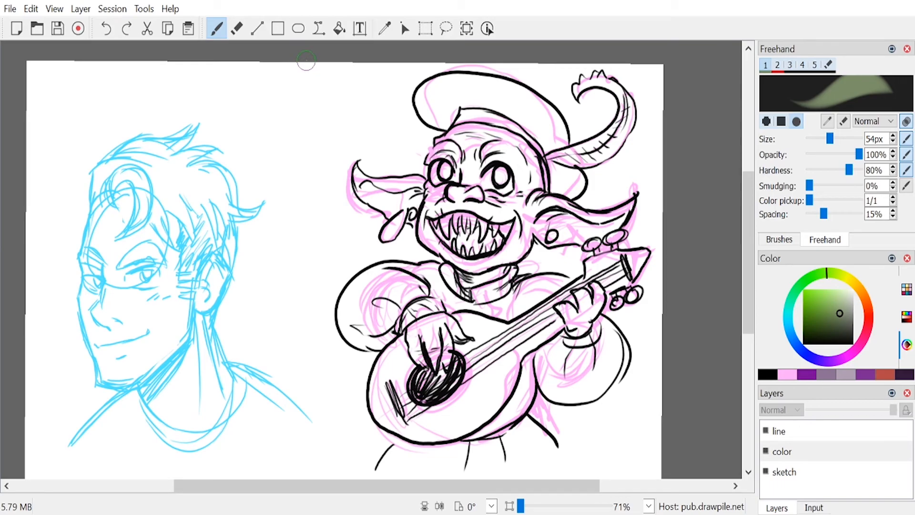
mouse_move(475, 174)
left_mouse_down()
mouse_move(469, 148)
mouse_move(439, 171)
mouse_move(438, 147)
mouse_move(455, 140)
mouse_move(460, 154)
mouse_move(481, 156)
mouse_move(505, 145)
mouse_move(533, 151)
mouse_move(532, 219)
mouse_move(518, 249)
mouse_move(489, 255)
mouse_move(497, 269)
mouse_move(468, 263)
mouse_move(498, 273)
mouse_move(516, 200)
mouse_move(502, 183)
mouse_move(470, 202)
mouse_move(458, 161)
mouse_move(434, 185)
mouse_move(428, 235)
mouse_move(462, 245)
mouse_move(448, 252)
mouse_move(429, 235)
mouse_move(457, 254)
left_mouse_up()
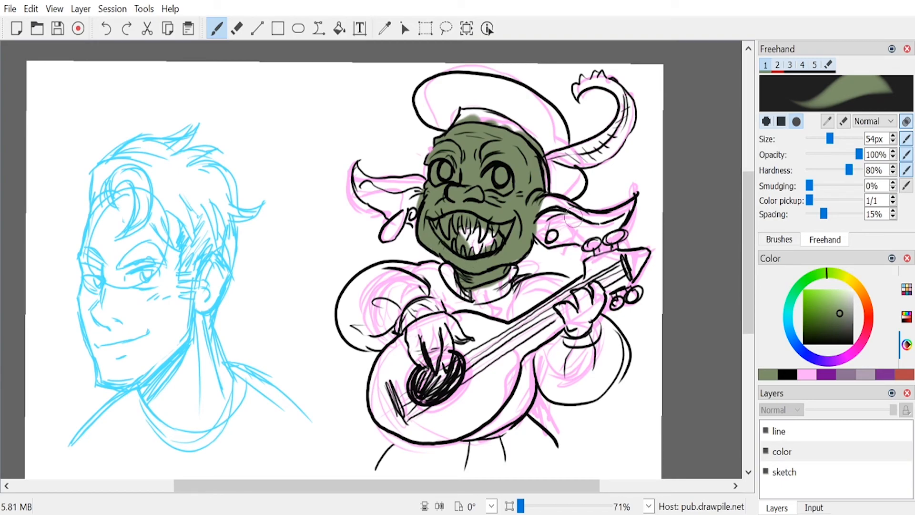
mouse_move(544, 215)
left_mouse_down()
mouse_move(558, 209)
mouse_move(541, 204)
mouse_move(579, 220)
mouse_move(619, 212)
mouse_move(591, 222)
mouse_move(631, 199)
mouse_move(589, 236)
mouse_move(553, 238)
mouse_move(559, 231)
mouse_move(545, 241)
mouse_move(569, 220)
mouse_move(534, 234)
left_mouse_up()
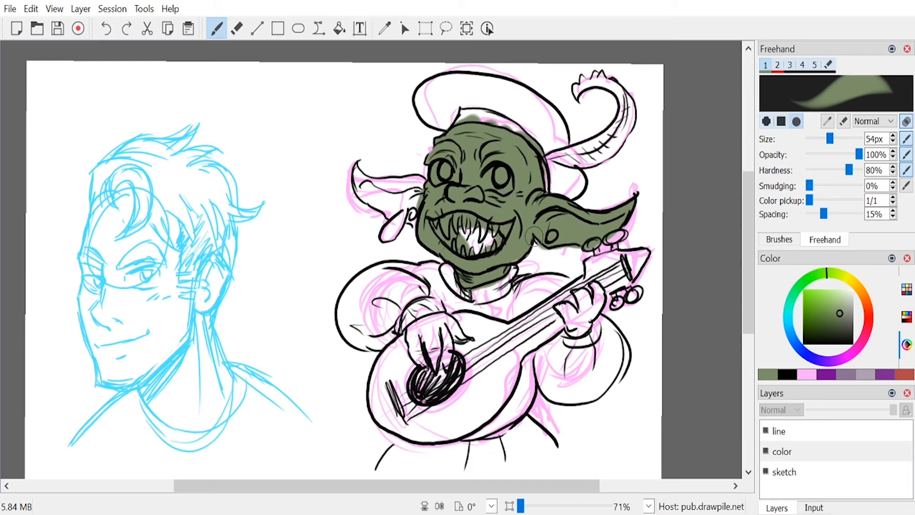
key("e")
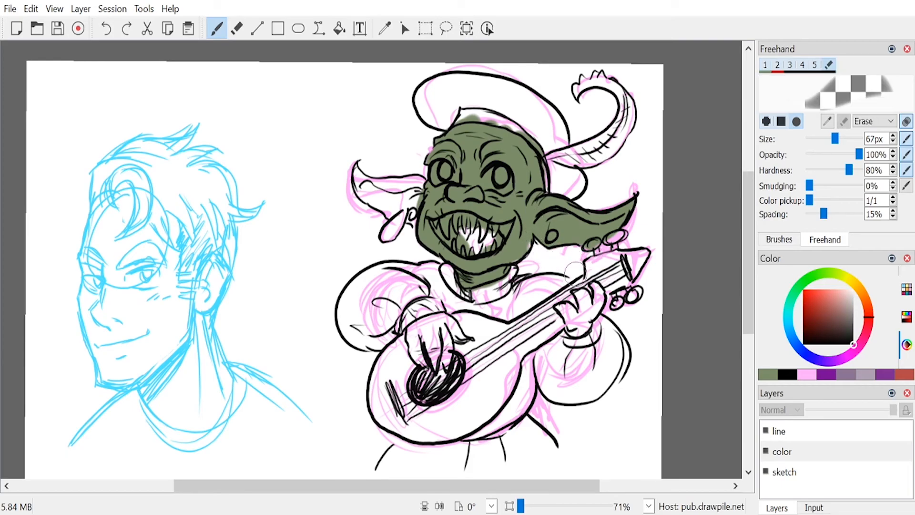
key("e")
left_click_drag(509, 258, 520, 256)
key("e")
key("e")
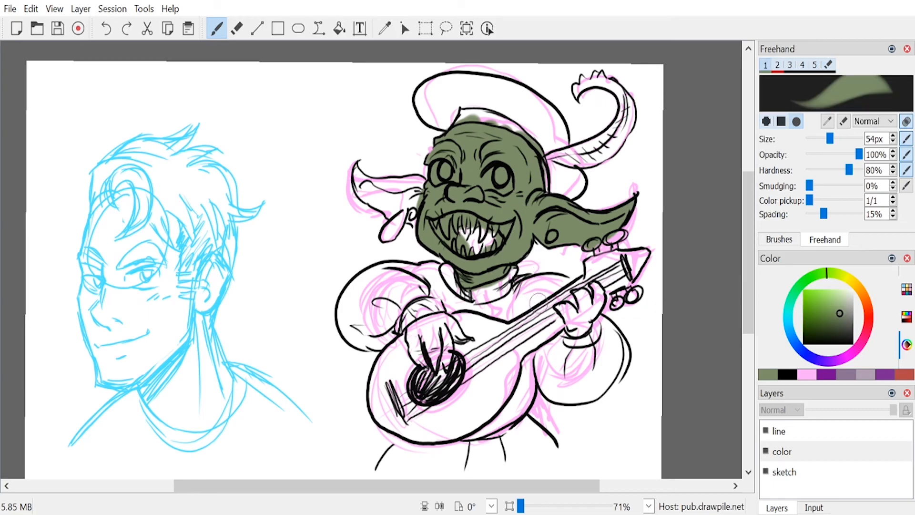
Step: Paint the smaller ear muted green and erase the spill around its tip
mouse_move(352, 171)
left_mouse_down()
mouse_move(420, 203)
mouse_move(422, 214)
mouse_move(390, 202)
mouse_move(392, 154)
mouse_move(388, 175)
mouse_move(354, 176)
mouse_move(357, 168)
mouse_move(380, 189)
mouse_move(373, 187)
mouse_move(419, 182)
left_mouse_up()
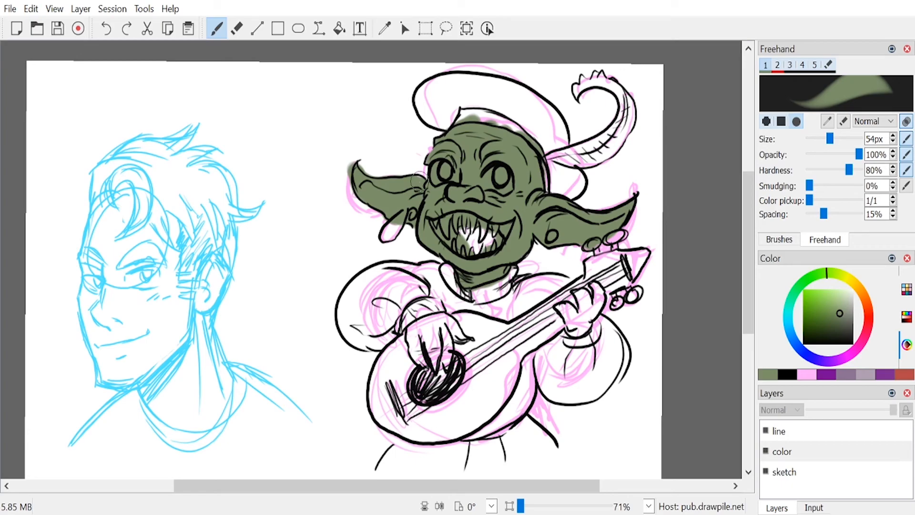
key("6")
mouse_move(365, 160)
left_mouse_down()
mouse_move(377, 167)
mouse_move(344, 182)
left_mouse_up()
key("1")
mouse_move(391, 189)
left_mouse_down()
mouse_move(423, 184)
mouse_move(413, 183)
mouse_move(419, 232)
left_mouse_up()
Step: Paint both hands muted green and erase the spill around the fretting hand
mouse_move(428, 336)
left_mouse_down()
mouse_move(410, 343)
mouse_move(435, 348)
mouse_move(430, 328)
mouse_move(474, 338)
left_mouse_up()
mouse_move(568, 304)
left_mouse_down()
mouse_move(563, 316)
mouse_move(577, 331)
mouse_move(579, 291)
mouse_move(594, 304)
mouse_move(583, 337)
left_mouse_up()
key("e")
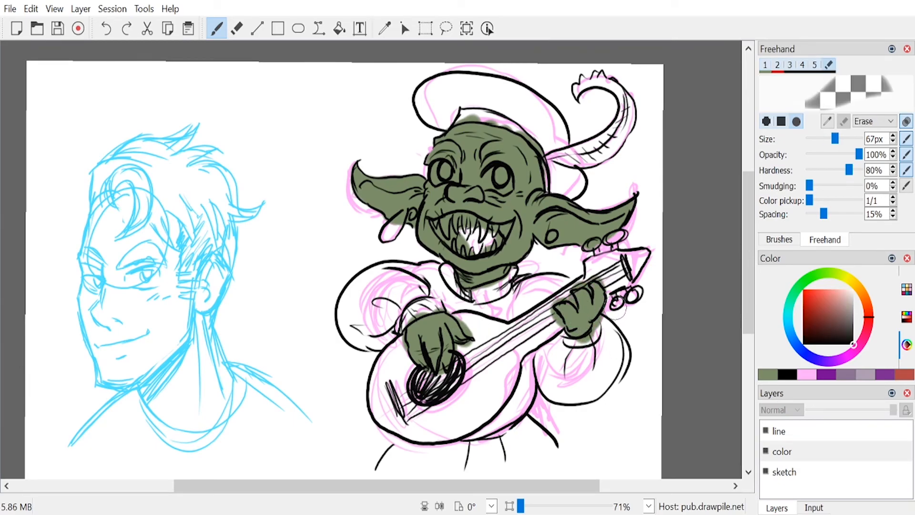
left_click_drag(546, 315, 557, 334)
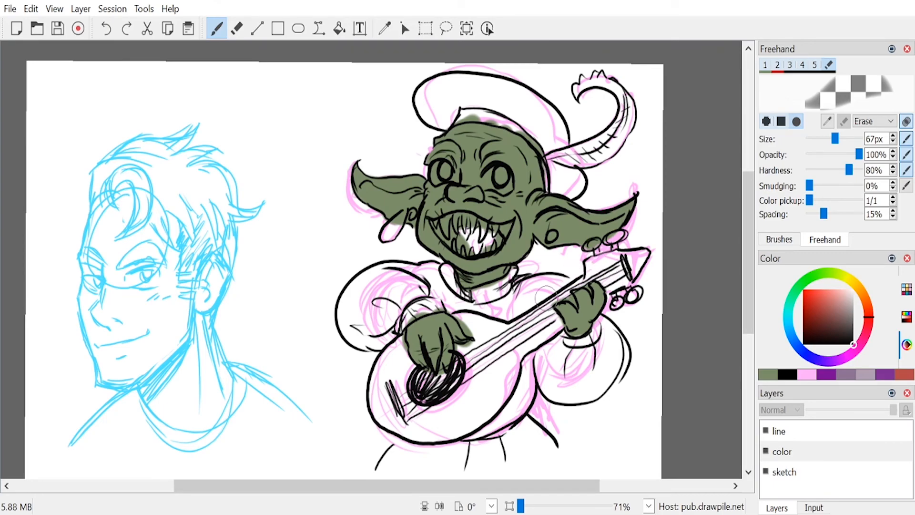
key("e")
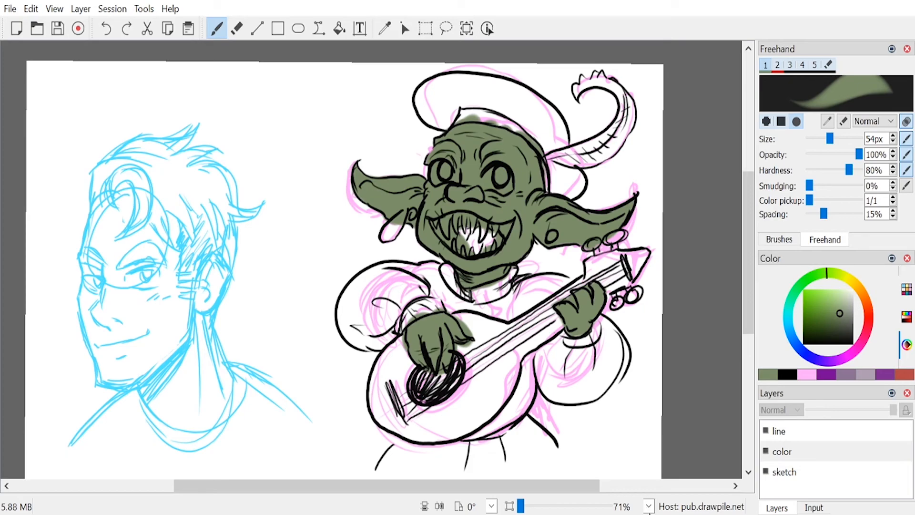
Step: Paint both of the goblin's eyes pale yellow
left_click(849, 280)
left_click(842, 289)
mouse_move(479, 169)
left_mouse_down()
mouse_move(503, 184)
mouse_move(486, 193)
left_mouse_up()
mouse_move(443, 169)
left_mouse_down()
mouse_move(441, 178)
mouse_move(457, 178)
left_mouse_up()
Step: Repaint the skin around the larger eye in muted green with a 33 px brush to cover the yellow spill
left_click(787, 374)
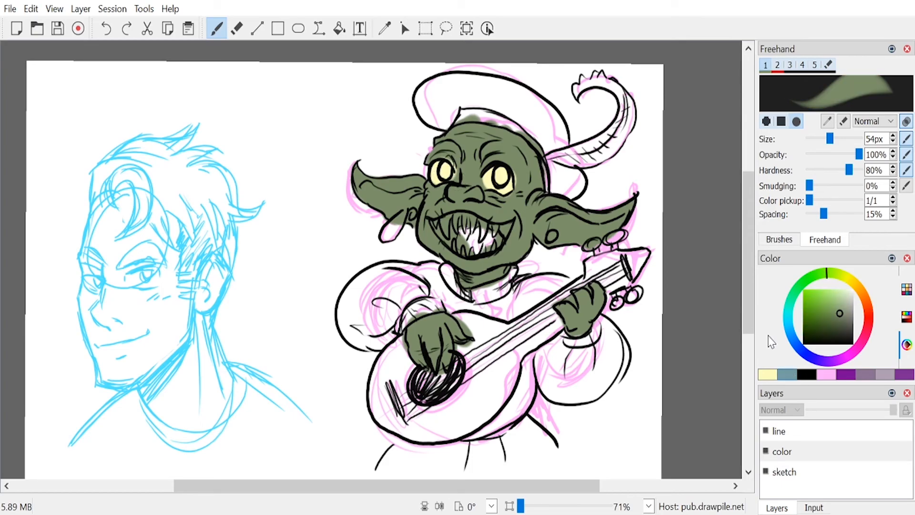
left_click_drag(829, 139, 822, 138)
left_click_drag(507, 162, 519, 202)
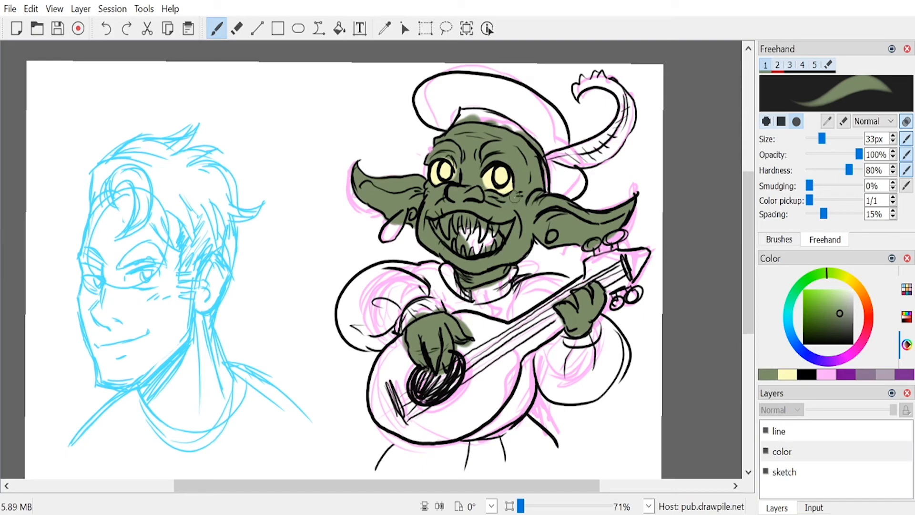
Step: Paint the irises of both goblin eyes golden orange with a 33 px brush
left_click_drag(439, 150, 459, 178)
left_click_drag(828, 307, 816, 296)
left_click_drag(497, 173, 447, 177)
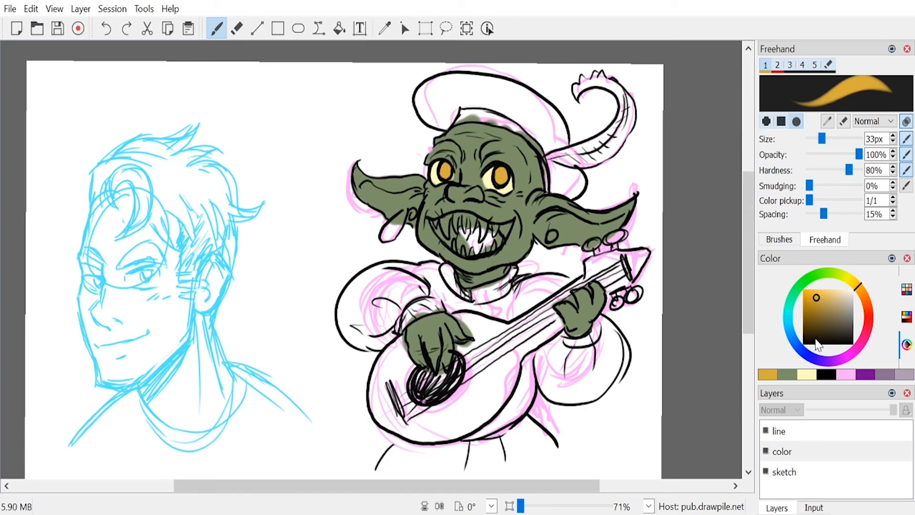
Step: Paint the inside of the goblin's mouth salmon pink and the mouth corner under the smaller eye brick red
mouse_move(864, 331)
left_mouse_down()
mouse_move(867, 307)
mouse_move(832, 299)
left_mouse_up()
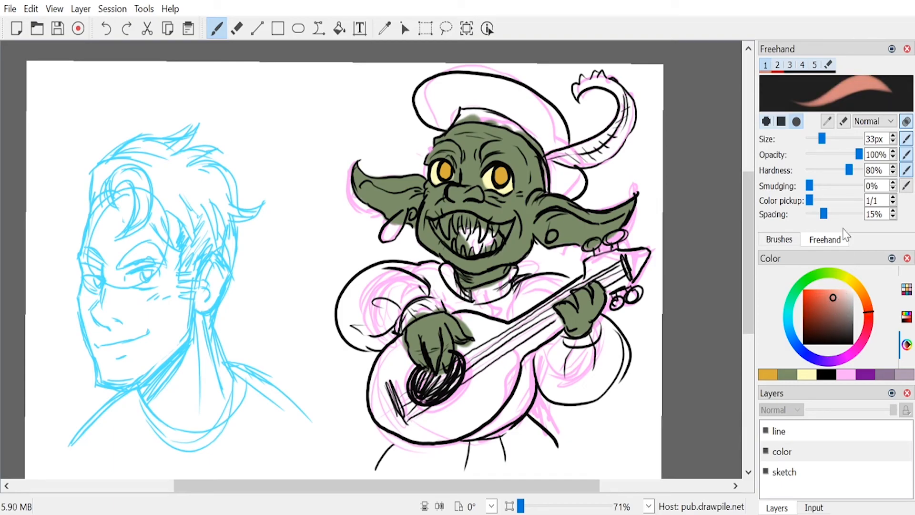
mouse_move(461, 230)
left_mouse_down()
mouse_move(453, 238)
mouse_move(500, 241)
left_mouse_up()
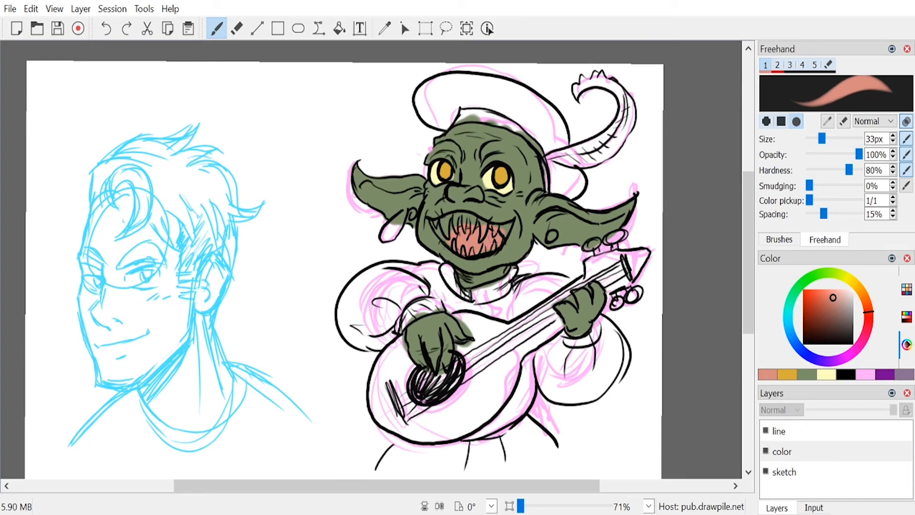
left_click(823, 306)
left_click_drag(823, 306, 818, 308)
mouse_move(432, 223)
left_mouse_down()
mouse_move(443, 241)
mouse_move(455, 224)
mouse_move(455, 245)
mouse_move(448, 237)
left_mouse_up()
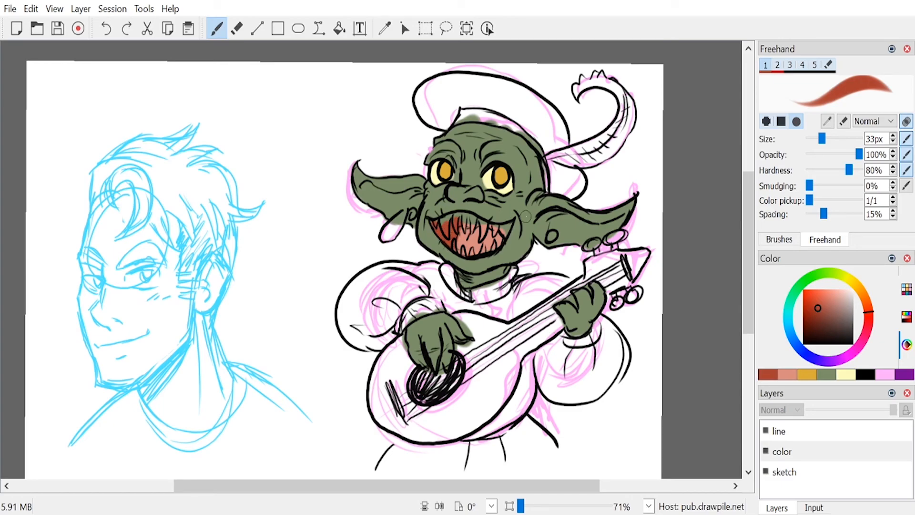
Step: Paint the goblin's upper and lower teeth pale cream
key("2")
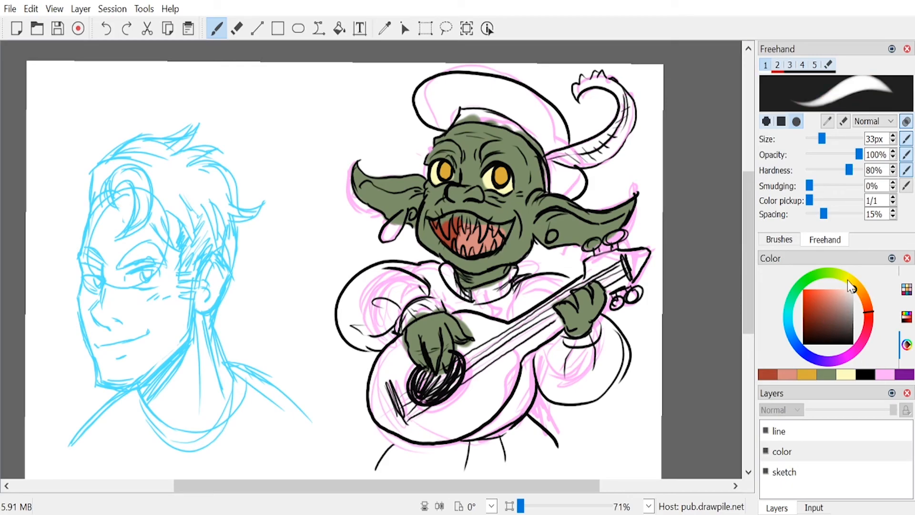
left_click(851, 286)
left_click_drag(834, 304, 844, 296)
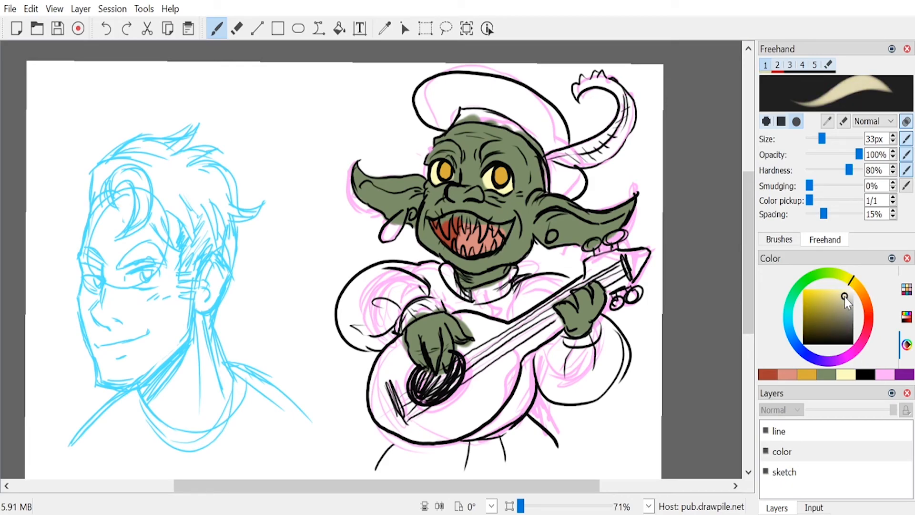
mouse_move(470, 216)
left_mouse_down()
mouse_move(484, 235)
mouse_move(503, 231)
mouse_move(493, 246)
left_mouse_up()
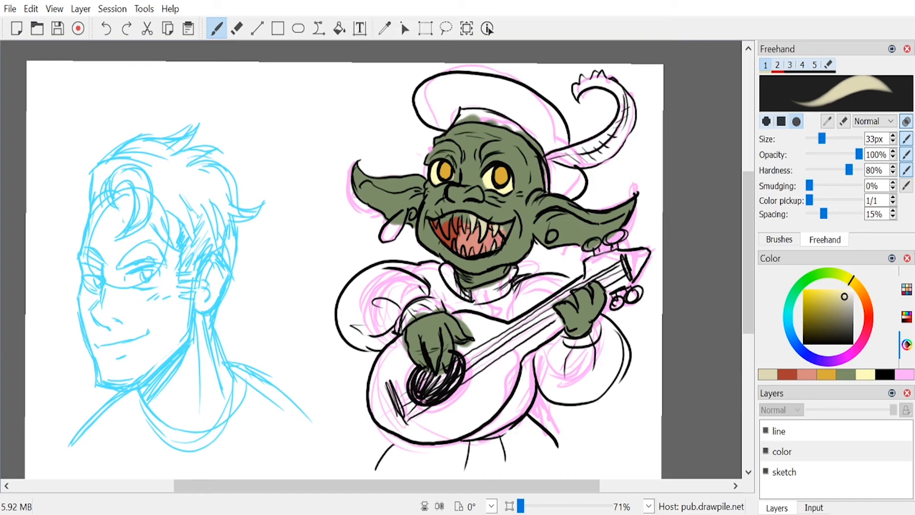
mouse_move(466, 216)
left_mouse_down()
mouse_move(440, 219)
mouse_move(454, 215)
mouse_move(445, 224)
mouse_move(447, 211)
mouse_move(443, 224)
mouse_move(443, 211)
mouse_move(432, 220)
mouse_move(473, 253)
left_mouse_up()
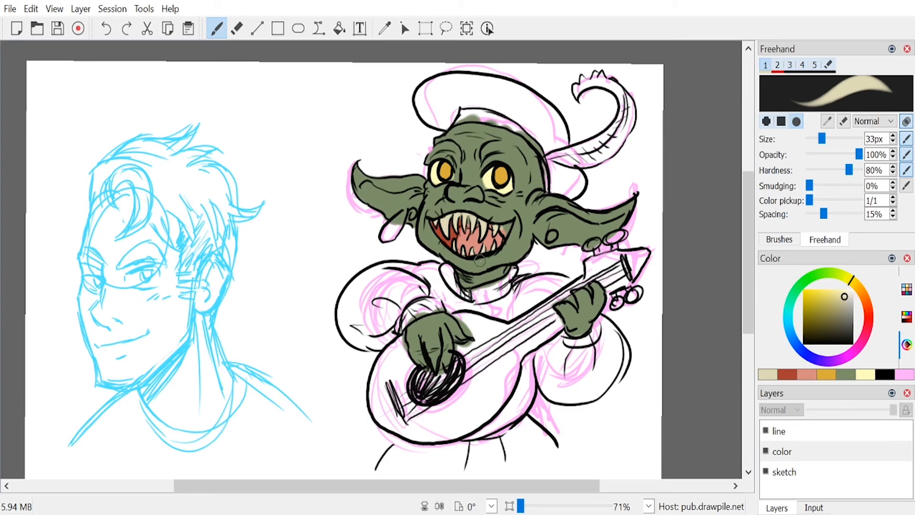
Step: Paint the mouth corner under the larger eye and the gaps between the upper teeth brick red
left_click(787, 374)
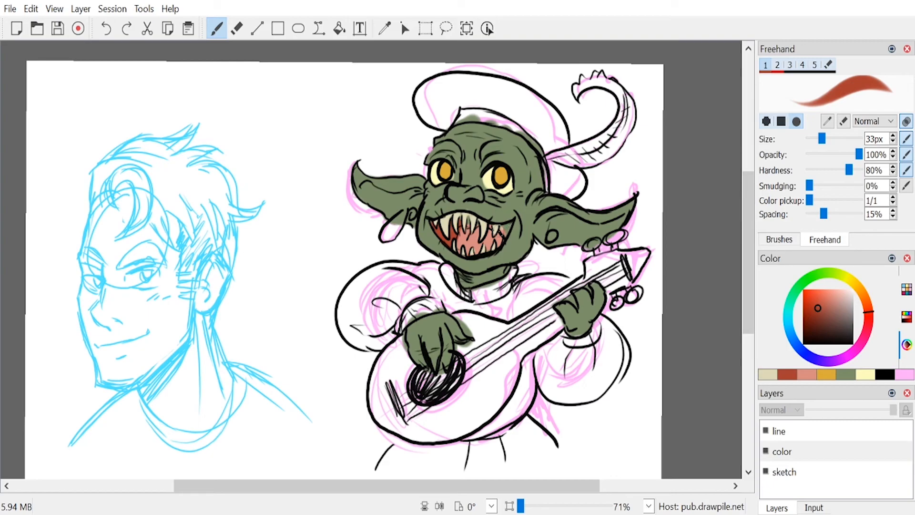
left_click(503, 229)
mouse_move(503, 227)
left_mouse_down()
mouse_move(510, 222)
mouse_move(507, 233)
left_mouse_up()
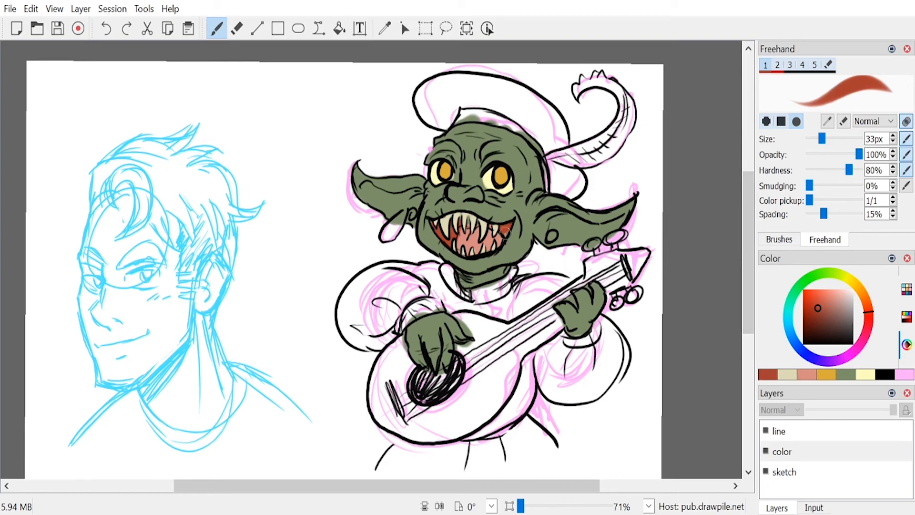
left_click_drag(465, 218, 476, 224)
Step: Paint the goblin's tunic dark crimson with a 41 px brush, covering the collar, the chest and the part below the guitar
left_click(849, 355)
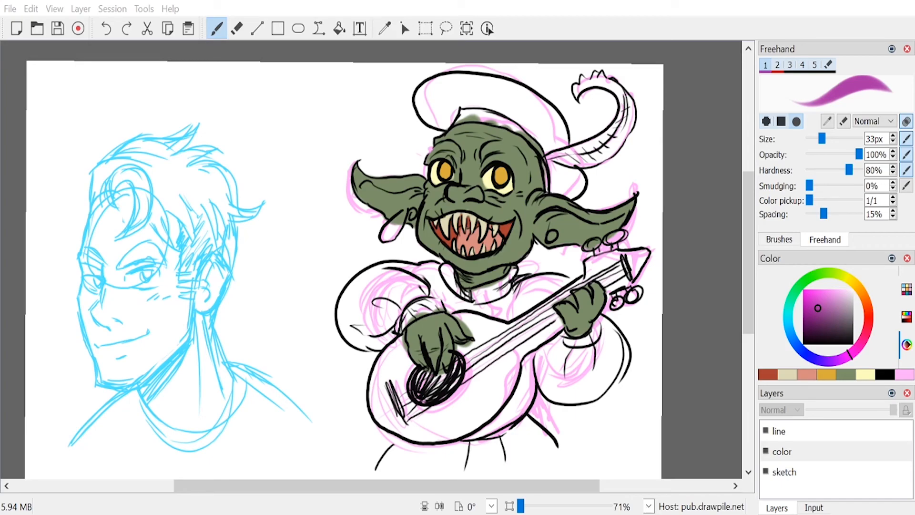
key("alt+Tab")
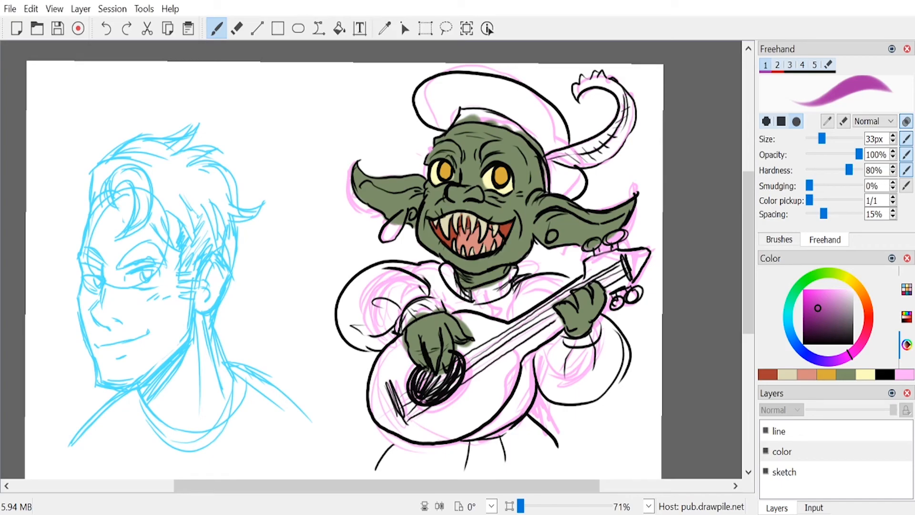
left_click(861, 325)
left_click(813, 316)
left_click_drag(823, 138, 825, 139)
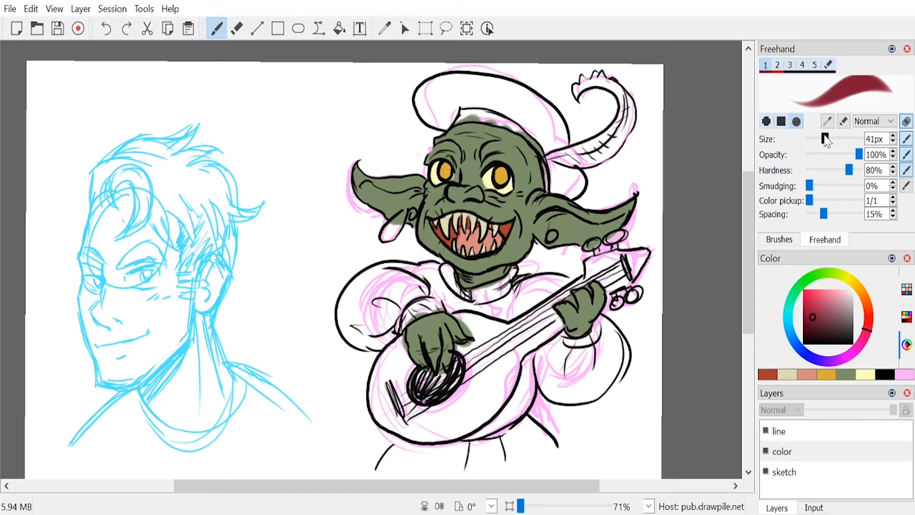
mouse_move(428, 283)
left_mouse_down()
mouse_move(437, 268)
mouse_move(453, 307)
mouse_move(476, 303)
mouse_move(445, 281)
mouse_move(446, 271)
mouse_move(469, 300)
mouse_move(496, 288)
mouse_move(479, 295)
mouse_move(509, 317)
mouse_move(524, 285)
mouse_move(509, 298)
mouse_move(501, 286)
mouse_move(514, 270)
mouse_move(530, 285)
mouse_move(520, 322)
mouse_move(540, 315)
left_mouse_up()
key("e")
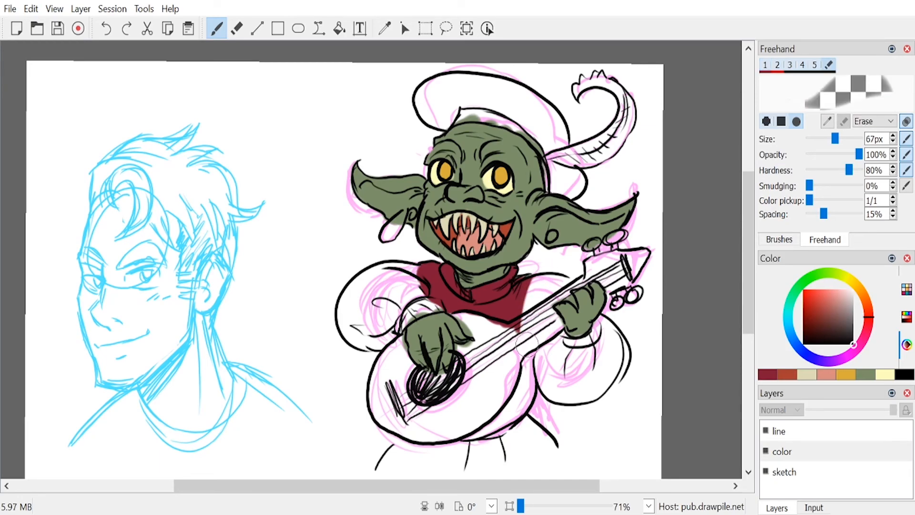
key("e")
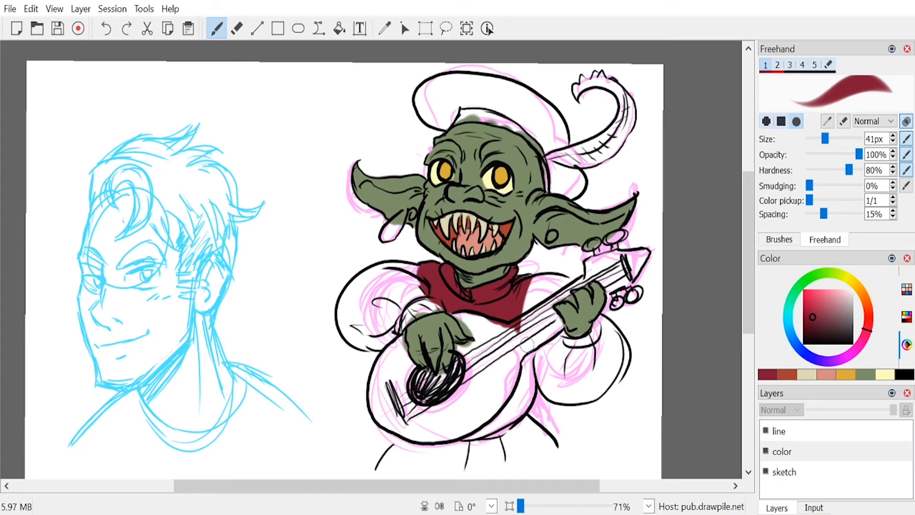
mouse_move(526, 344)
left_mouse_down()
mouse_move(528, 401)
mouse_move(529, 371)
mouse_move(512, 415)
mouse_move(468, 435)
mouse_move(510, 409)
mouse_move(519, 373)
left_mouse_up()
mouse_move(410, 441)
left_mouse_down()
mouse_move(381, 473)
mouse_move(436, 434)
mouse_move(441, 474)
mouse_move(454, 475)
mouse_move(481, 425)
mouse_move(489, 424)
mouse_move(499, 472)
mouse_move(513, 430)
mouse_move(528, 458)
mouse_move(524, 431)
mouse_move(548, 451)
mouse_move(528, 423)
mouse_move(548, 462)
left_mouse_up()
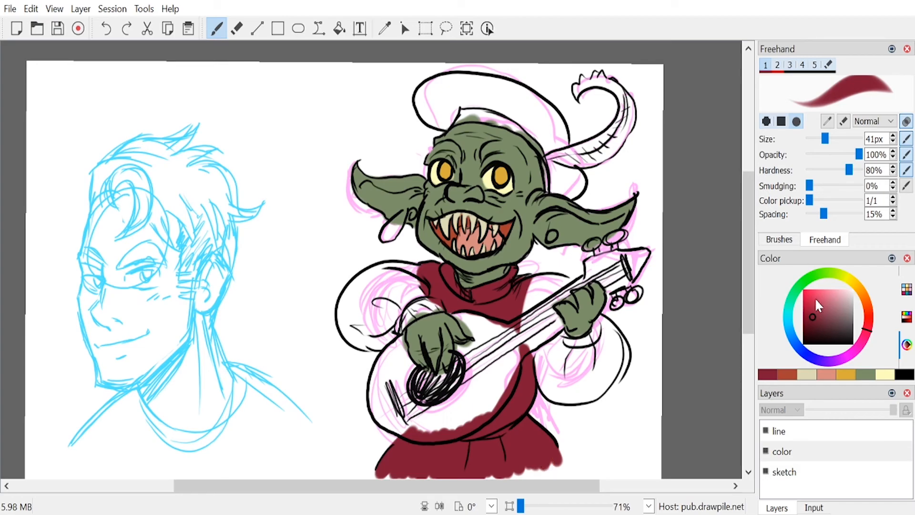
Step: Try a muted purple patch on the strumming arm's puffed sleeve with a 41 px brush
left_click(822, 308)
left_click(820, 312)
left_click(844, 358)
left_click(834, 314)
left_click(848, 356)
left_click_drag(828, 319, 826, 316)
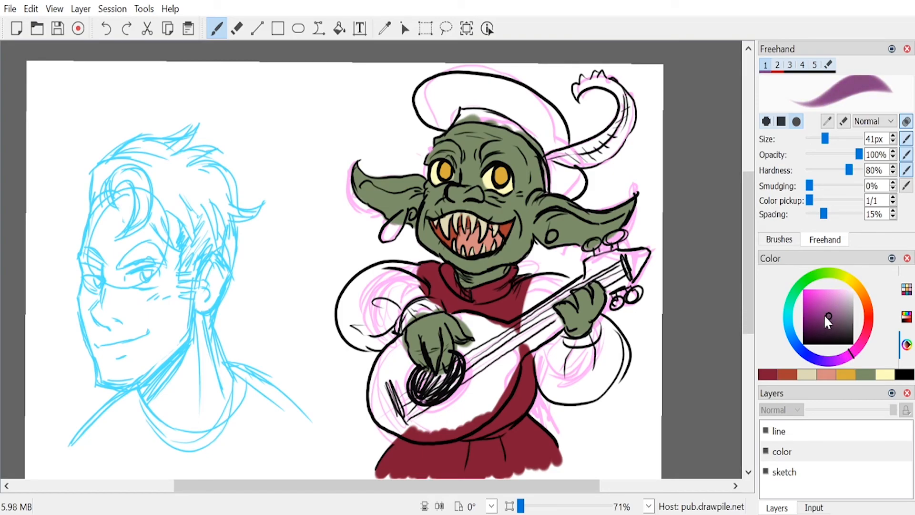
left_click_drag(389, 285, 373, 307)
Step: Paint the strumming arm's puffed sleeve and cuff plum with a 50 px brush
left_click_drag(824, 139, 830, 140)
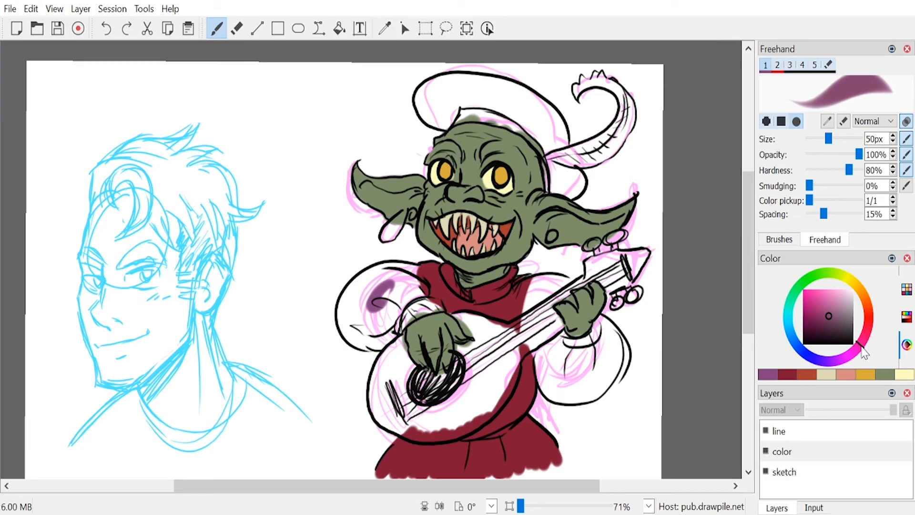
mouse_move(827, 315)
left_mouse_down()
mouse_move(836, 312)
mouse_move(823, 316)
left_mouse_up()
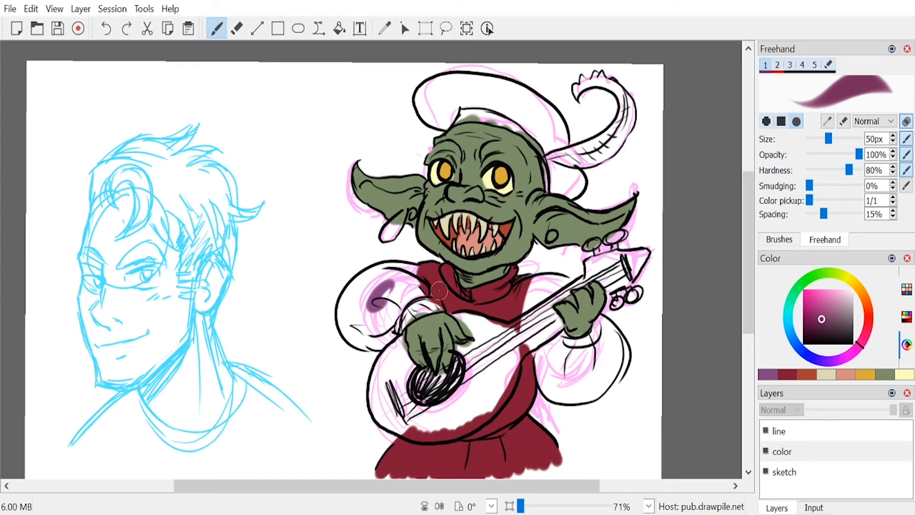
mouse_move(387, 288)
left_mouse_down()
mouse_move(372, 321)
mouse_move(355, 317)
mouse_move(347, 297)
mouse_move(355, 288)
mouse_move(349, 302)
mouse_move(369, 334)
mouse_move(356, 338)
mouse_move(360, 326)
mouse_move(397, 326)
mouse_move(432, 298)
mouse_move(408, 315)
mouse_move(439, 308)
mouse_move(403, 289)
mouse_move(414, 270)
mouse_move(379, 284)
mouse_move(391, 270)
mouse_move(396, 274)
mouse_move(372, 285)
left_mouse_up()
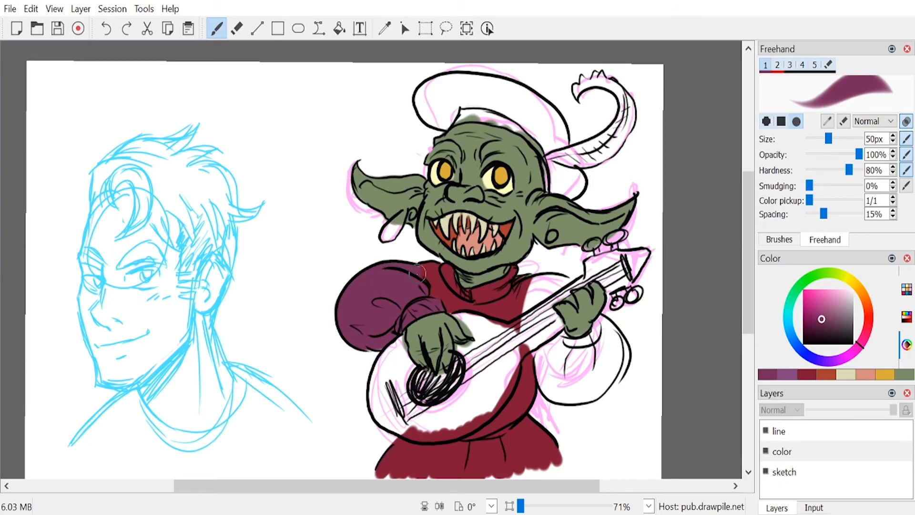
Step: Paint the fretting arm's sleeve plum and repaint the fretting hand muted green over the spill
mouse_move(548, 290)
left_mouse_down()
mouse_move(529, 316)
mouse_move(535, 285)
mouse_move(526, 307)
mouse_move(537, 295)
mouse_move(540, 347)
mouse_move(524, 308)
mouse_move(546, 360)
mouse_move(524, 311)
mouse_move(529, 350)
mouse_move(529, 322)
mouse_move(549, 348)
mouse_move(544, 367)
mouse_move(544, 341)
mouse_move(556, 392)
mouse_move(543, 363)
mouse_move(566, 371)
mouse_move(568, 355)
mouse_move(551, 289)
mouse_move(537, 305)
mouse_move(538, 324)
mouse_move(553, 289)
mouse_move(535, 283)
mouse_move(567, 290)
left_mouse_up()
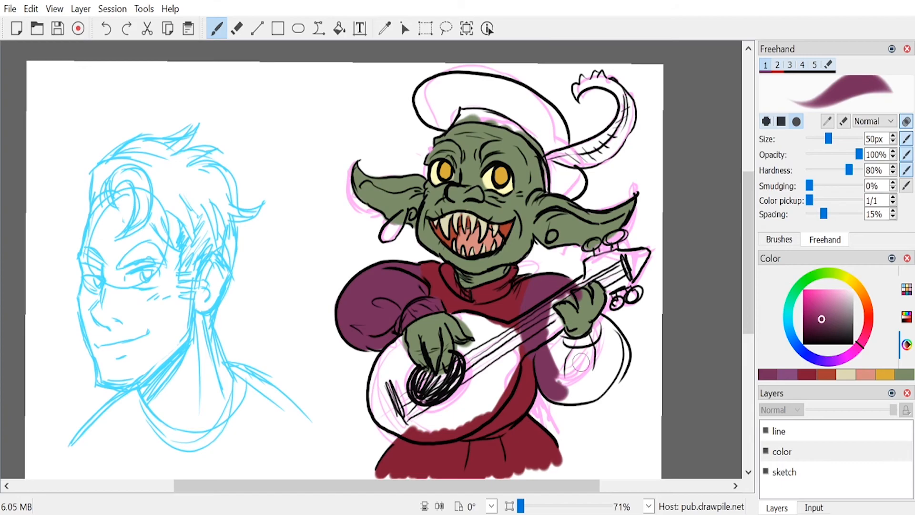
mouse_move(552, 325)
left_mouse_down()
mouse_move(559, 317)
mouse_move(571, 381)
mouse_move(600, 352)
mouse_move(587, 343)
mouse_move(603, 319)
mouse_move(616, 355)
mouse_move(611, 367)
mouse_move(621, 343)
mouse_move(621, 369)
mouse_move(609, 358)
mouse_move(611, 369)
mouse_move(566, 388)
mouse_move(572, 400)
mouse_move(588, 405)
mouse_move(615, 381)
mouse_move(597, 375)
left_mouse_up()
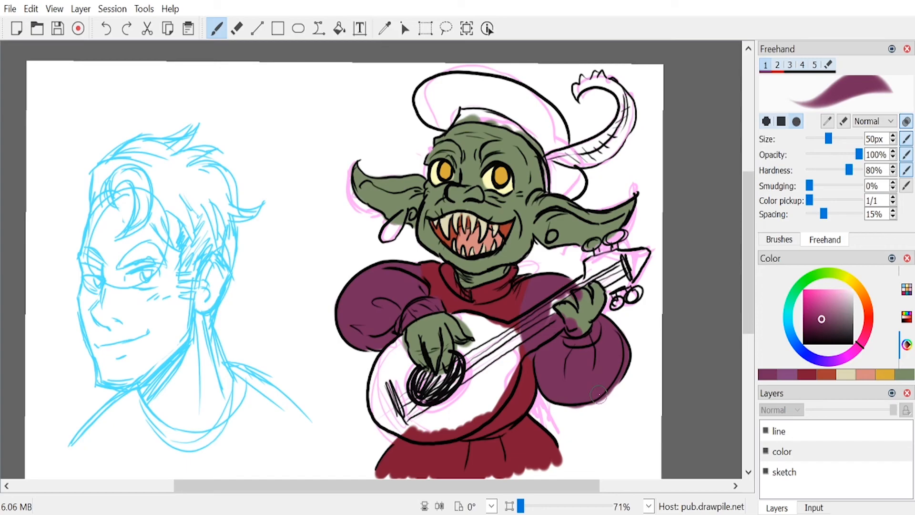
key("e")
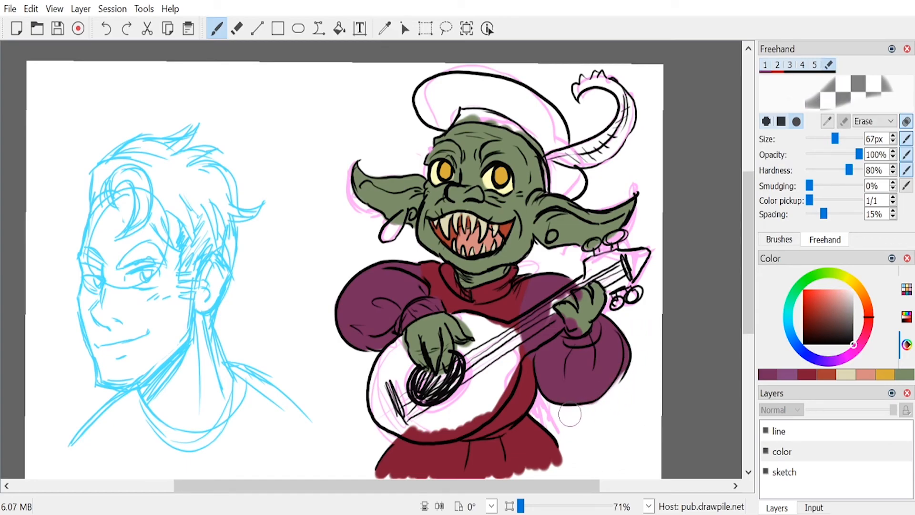
key("e")
left_click_drag(593, 389, 622, 364)
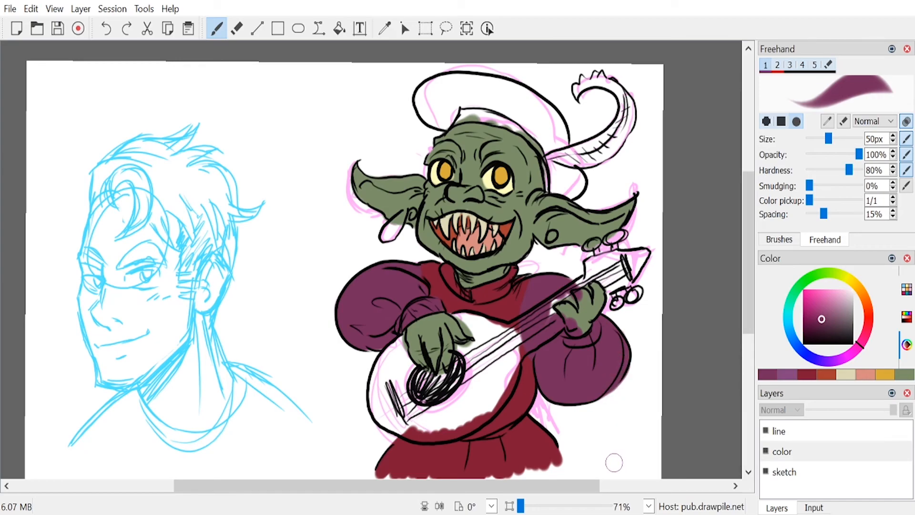
left_click(904, 374)
mouse_move(567, 318)
left_mouse_down()
mouse_move(573, 327)
mouse_move(579, 319)
mouse_move(571, 328)
mouse_move(579, 296)
mouse_move(588, 310)
left_mouse_up()
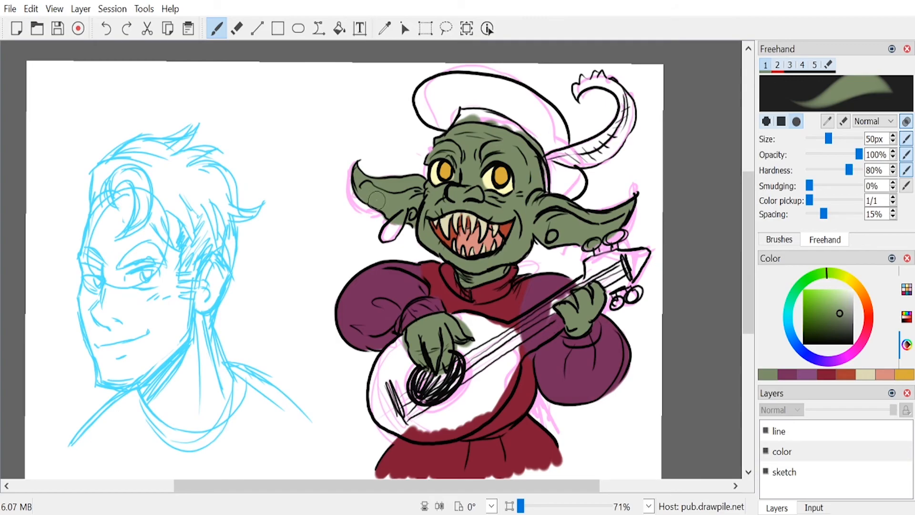
Step: Paint dark plum vertical stripes down the puffed lower part of the fretting arm's sleeve
left_click(791, 374)
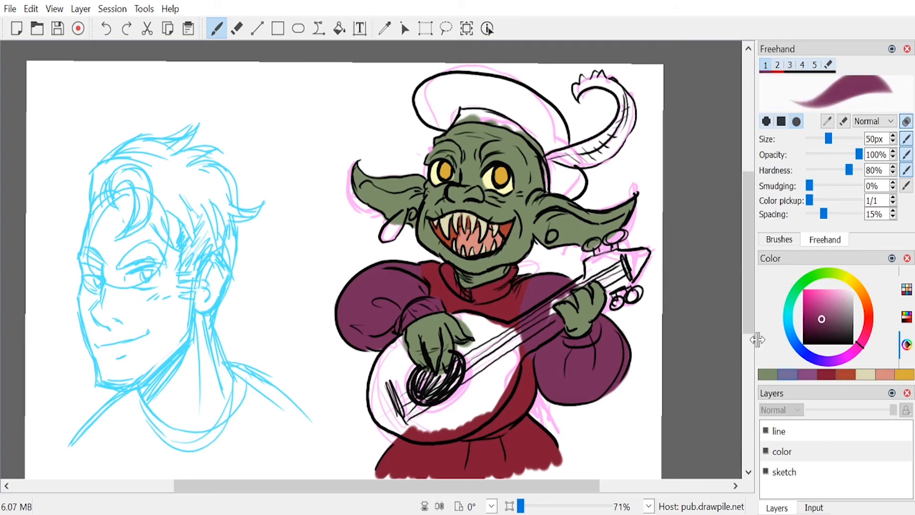
left_click(815, 325)
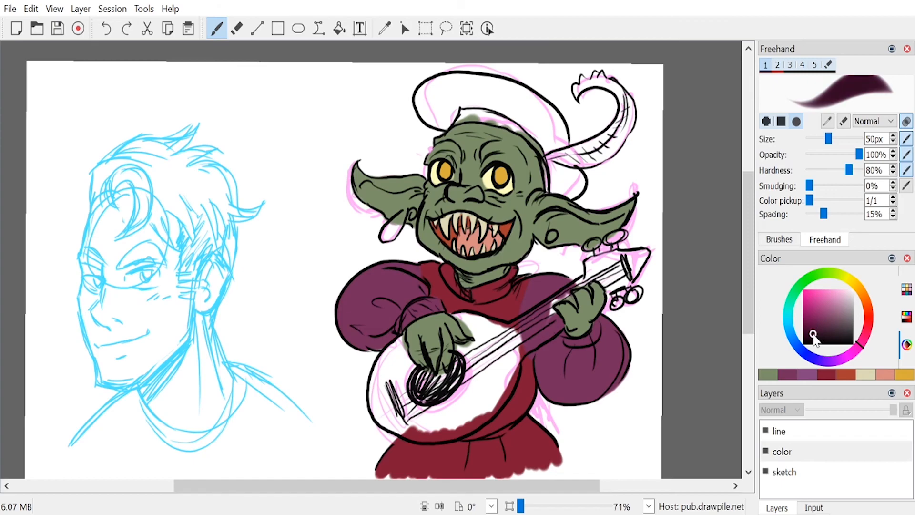
mouse_move(421, 302)
left_mouse_down()
mouse_move(364, 274)
mouse_move(358, 298)
left_mouse_up()
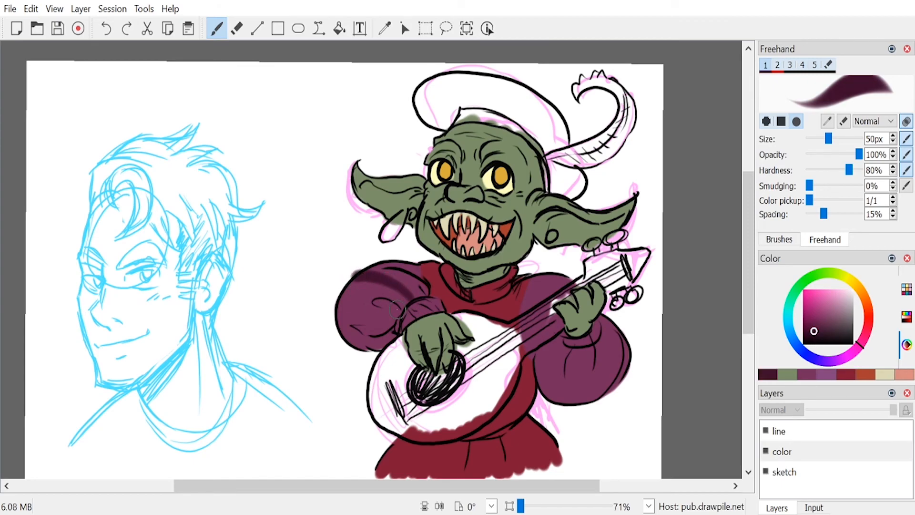
key("ctrl+z")
left_click_drag(570, 344, 557, 400)
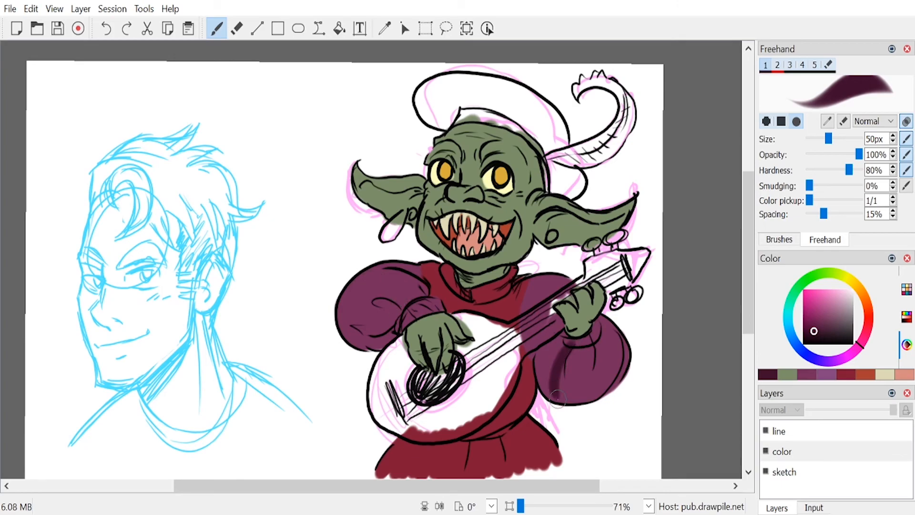
key("ctrl+z")
left_click_drag(567, 348, 565, 404)
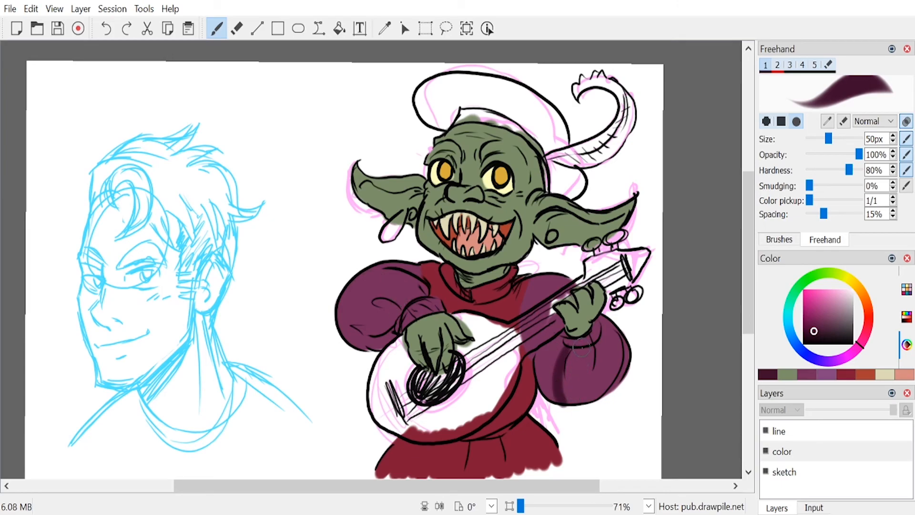
left_click_drag(580, 350, 577, 400)
left_click_drag(593, 343, 589, 396)
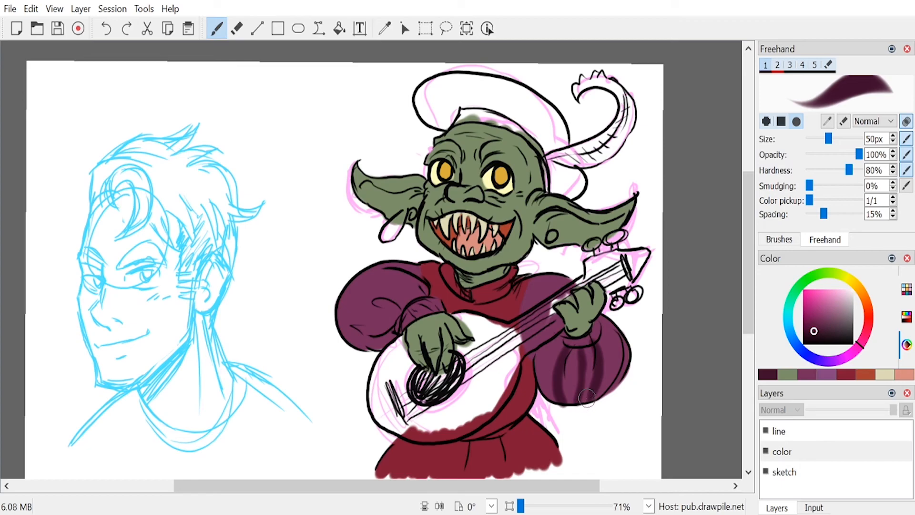
left_click_drag(611, 334, 603, 389)
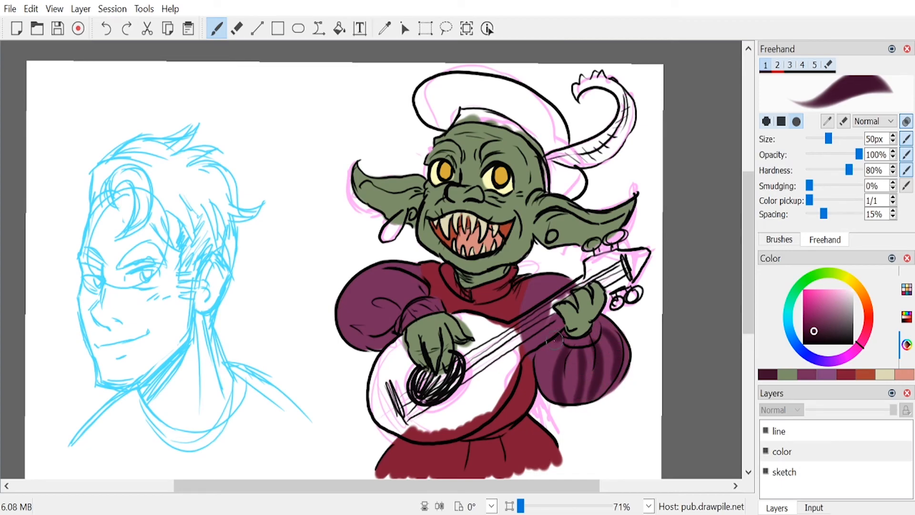
left_click_drag(553, 341, 551, 400)
Step: Paint dark plum stripes on the fretting arm's upper sleeve and curved ones along the strumming arm's puffed sleeve
mouse_move(546, 291)
left_mouse_down()
mouse_move(527, 281)
mouse_move(530, 340)
mouse_move(523, 282)
mouse_move(529, 356)
mouse_move(519, 299)
mouse_move(547, 309)
mouse_move(533, 284)
mouse_move(569, 298)
left_mouse_up()
key("ctrl+z")
mouse_move(402, 311)
left_mouse_down()
mouse_move(349, 294)
mouse_move(407, 306)
left_mouse_up()
key("ctrl+z")
key("ctrl+z")
mouse_move(358, 273)
left_mouse_down()
mouse_move(391, 279)
mouse_move(411, 312)
left_mouse_up()
left_click_drag(382, 265, 422, 311)
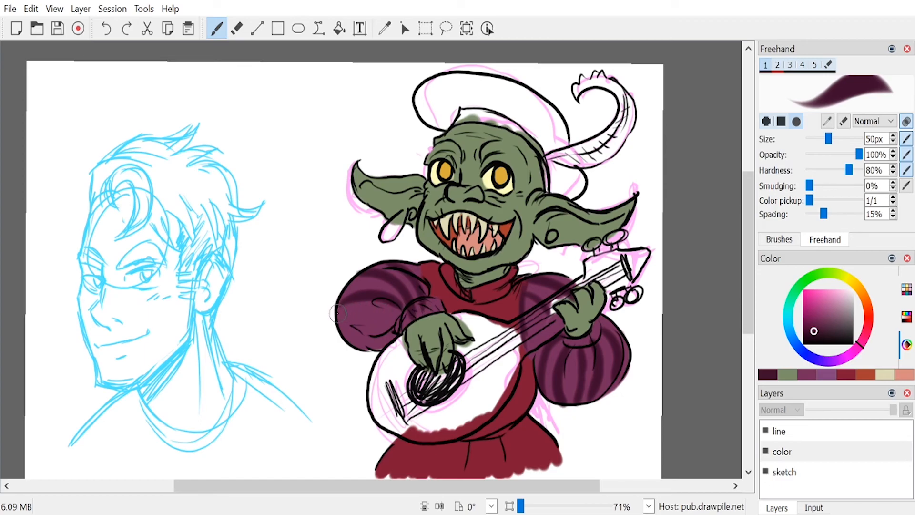
left_click_drag(337, 313, 396, 326)
left_click_drag(339, 328, 401, 340)
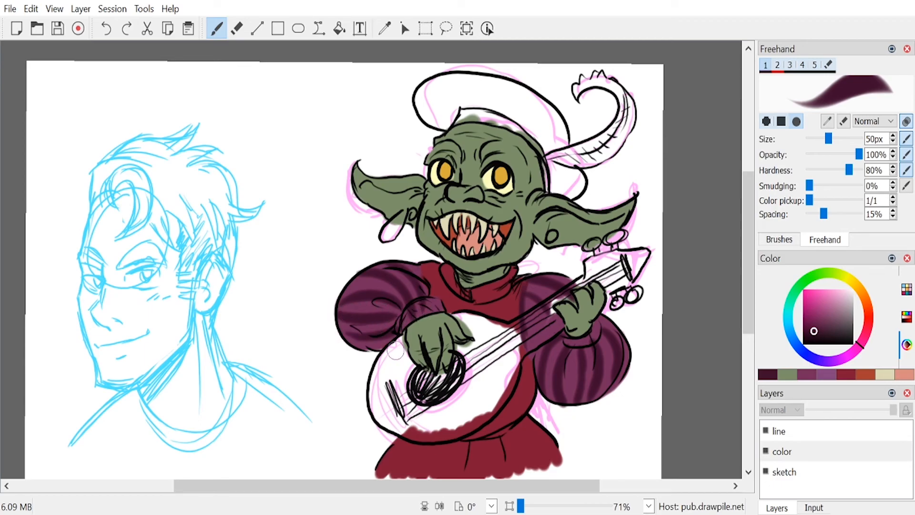
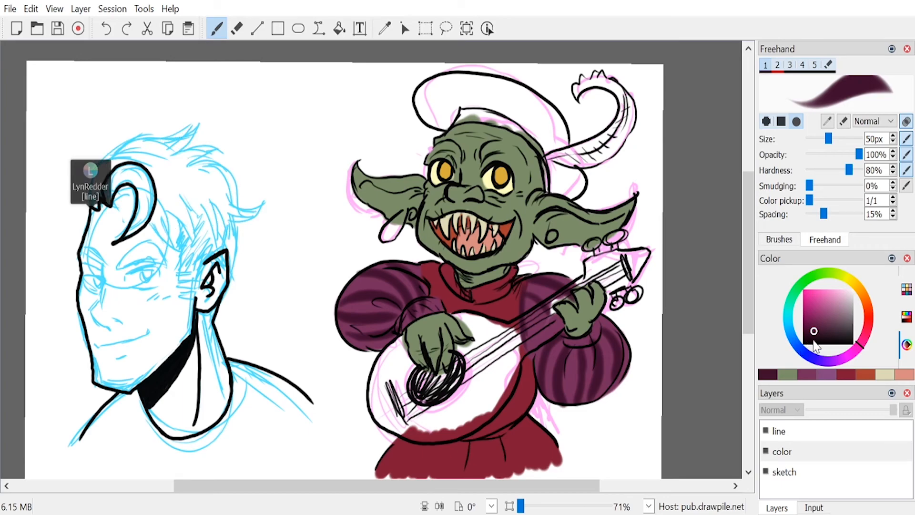
Step: Paint the cap and its drooping back flap dark plum, and color the inner band above the forehead crimson
mouse_move(476, 89)
left_mouse_down()
mouse_move(449, 94)
mouse_move(499, 102)
mouse_move(439, 104)
mouse_move(438, 115)
mouse_move(449, 114)
mouse_move(442, 120)
mouse_move(417, 107)
mouse_move(440, 87)
mouse_move(427, 91)
mouse_move(481, 87)
left_mouse_up()
mouse_move(548, 113)
left_mouse_down()
mouse_move(517, 104)
mouse_move(554, 130)
mouse_move(544, 141)
mouse_move(525, 121)
mouse_move(557, 134)
mouse_move(562, 154)
left_mouse_up()
key("e")
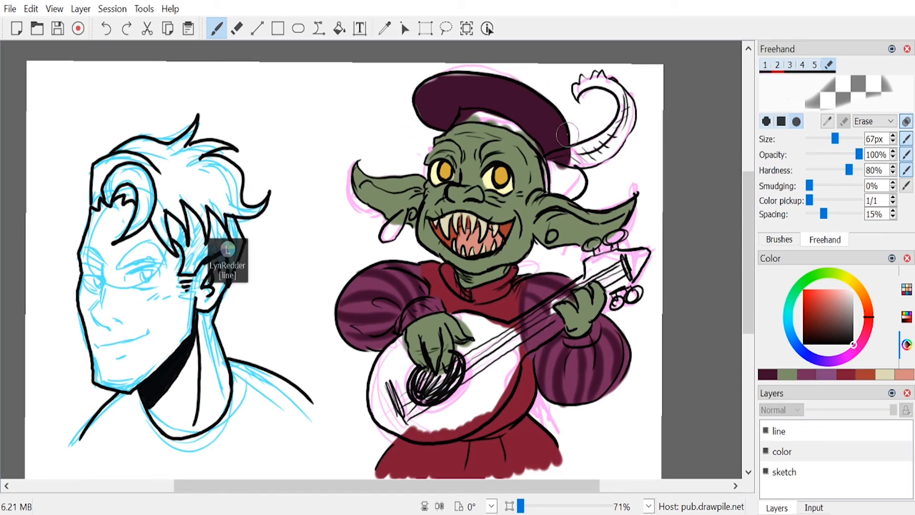
key("1")
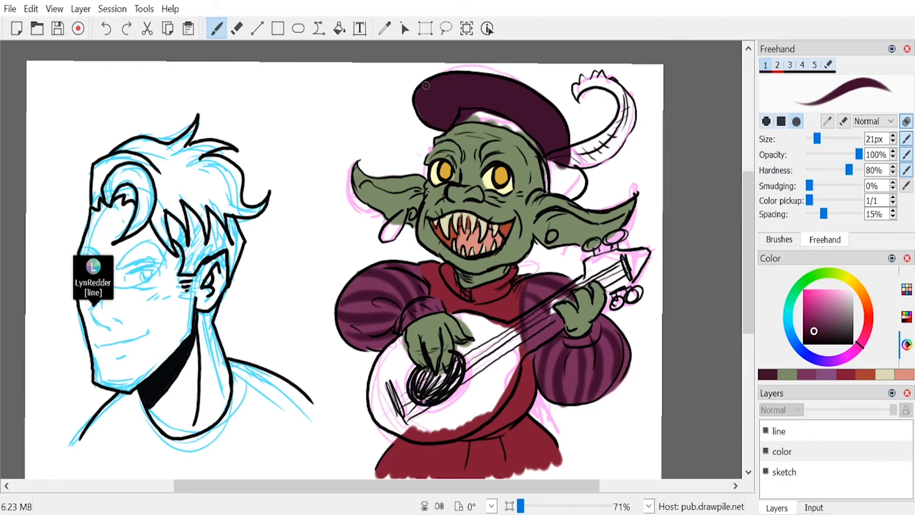
mouse_move(549, 158)
left_mouse_down()
mouse_move(551, 189)
mouse_move(581, 186)
mouse_move(573, 167)
mouse_move(571, 185)
left_mouse_up()
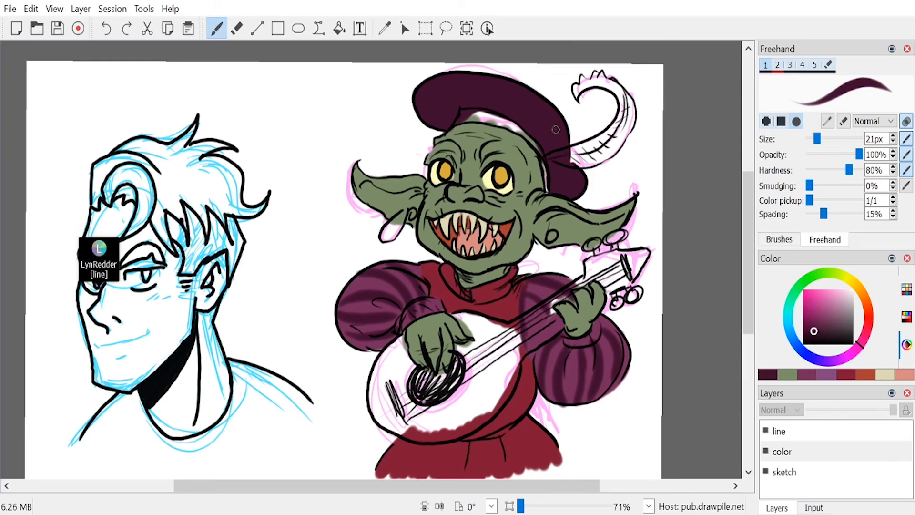
left_click(846, 375)
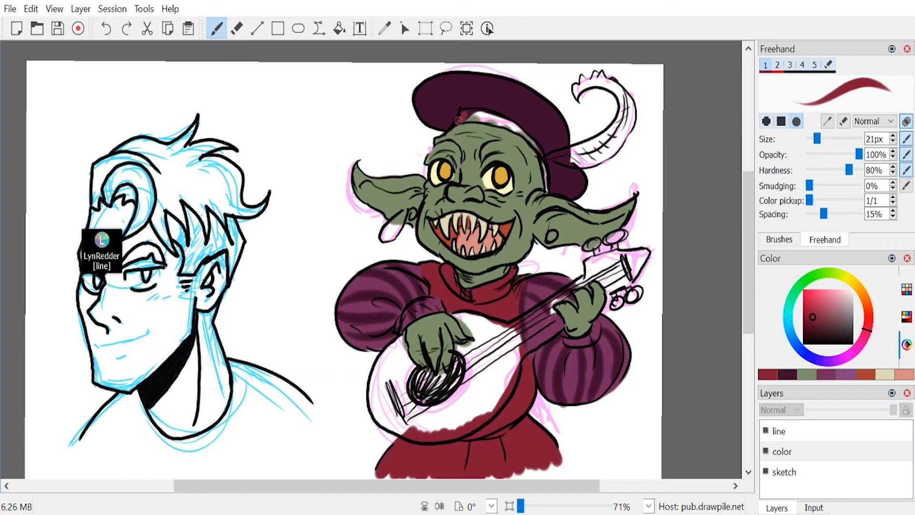
left_click_drag(490, 122, 503, 120)
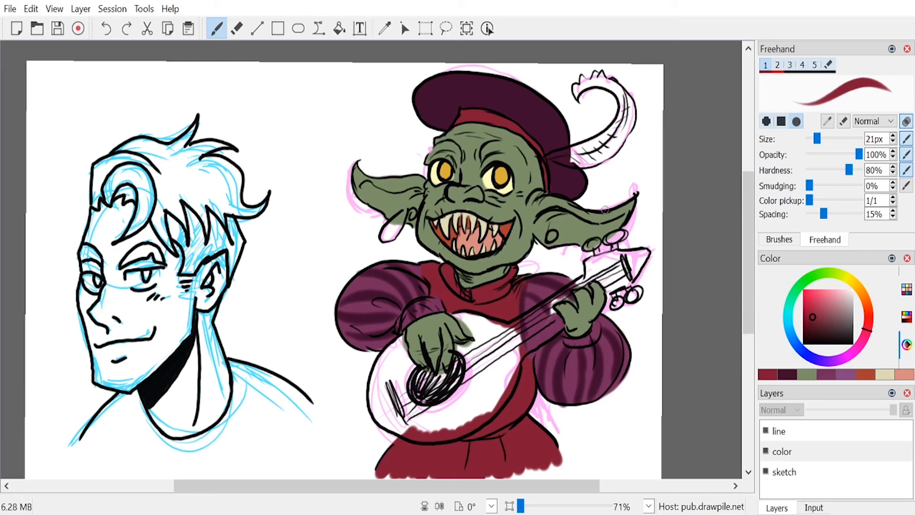
Step: Paint the cap's curled plume pale cream and the earrings on both ears golden yellow
left_click(883, 375)
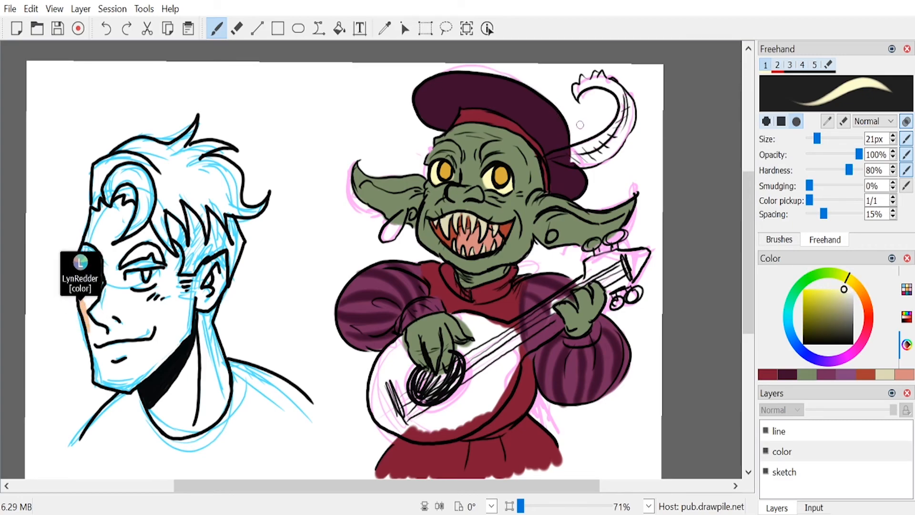
mouse_move(554, 153)
left_mouse_down()
mouse_move(584, 149)
mouse_move(547, 158)
mouse_move(591, 162)
mouse_move(558, 159)
mouse_move(588, 162)
mouse_move(607, 154)
mouse_move(571, 151)
mouse_move(610, 136)
mouse_move(602, 152)
mouse_move(611, 150)
mouse_move(621, 135)
left_mouse_up()
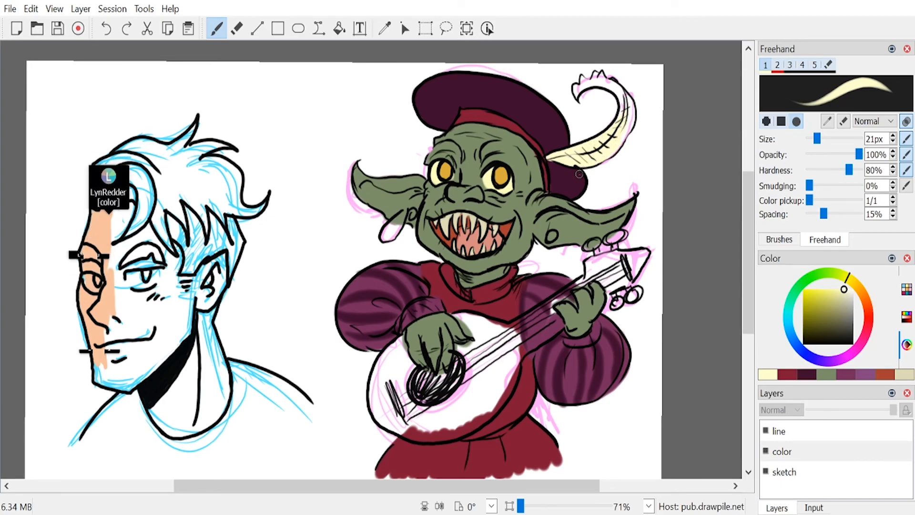
mouse_move(623, 116)
left_mouse_down()
mouse_move(623, 97)
mouse_move(601, 85)
mouse_move(583, 89)
mouse_move(613, 91)
left_mouse_up()
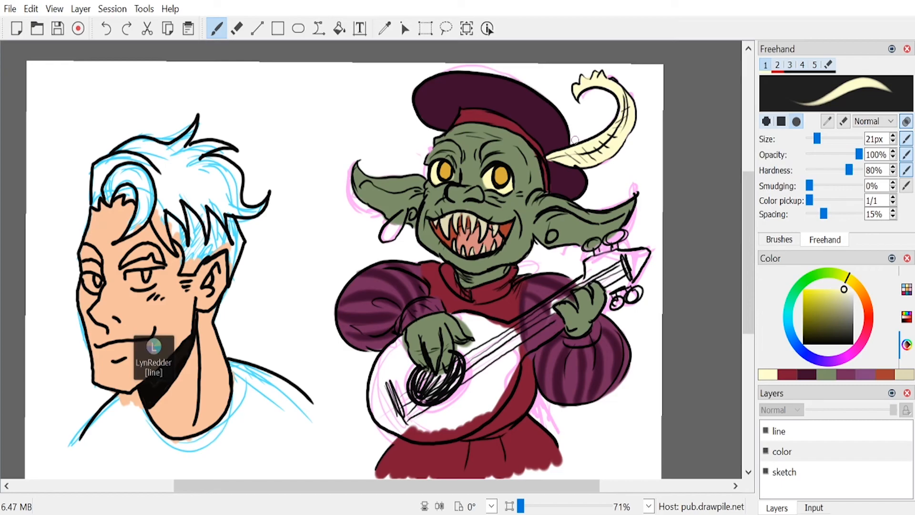
left_click(854, 283)
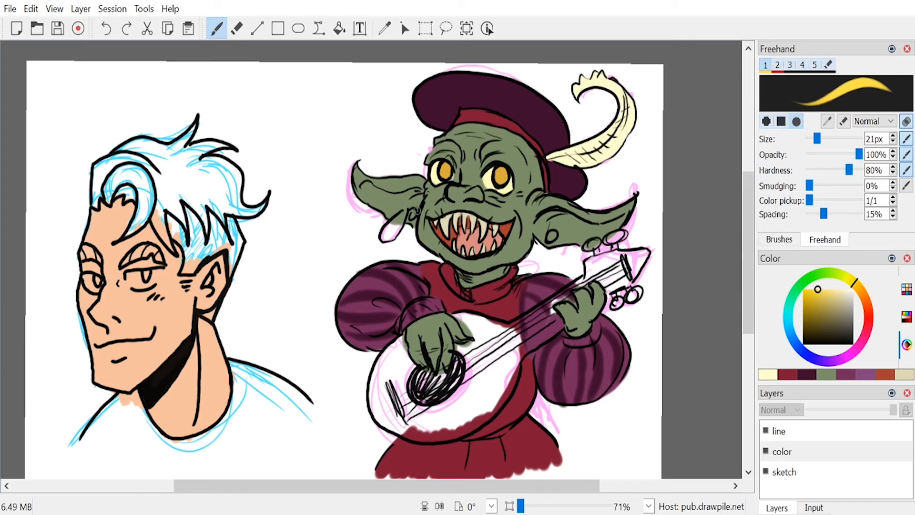
left_click_drag(414, 211, 411, 214)
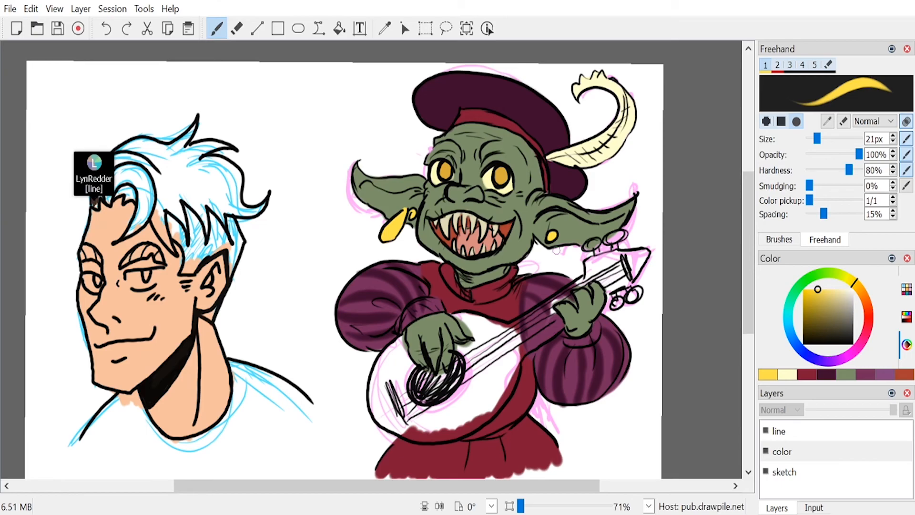
Step: Paint the guitar's neck, headstock and body warm tan with a 31 px brush
left_click_drag(856, 286, 831, 298)
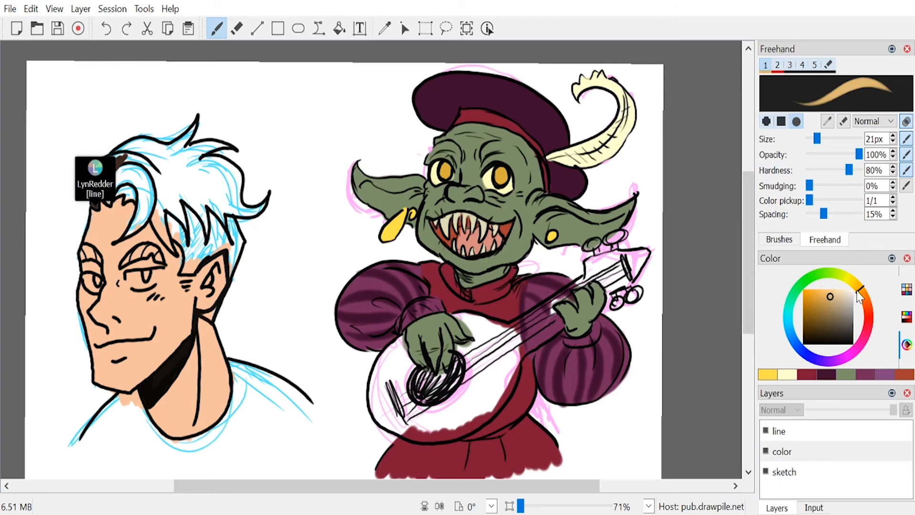
left_click(821, 138)
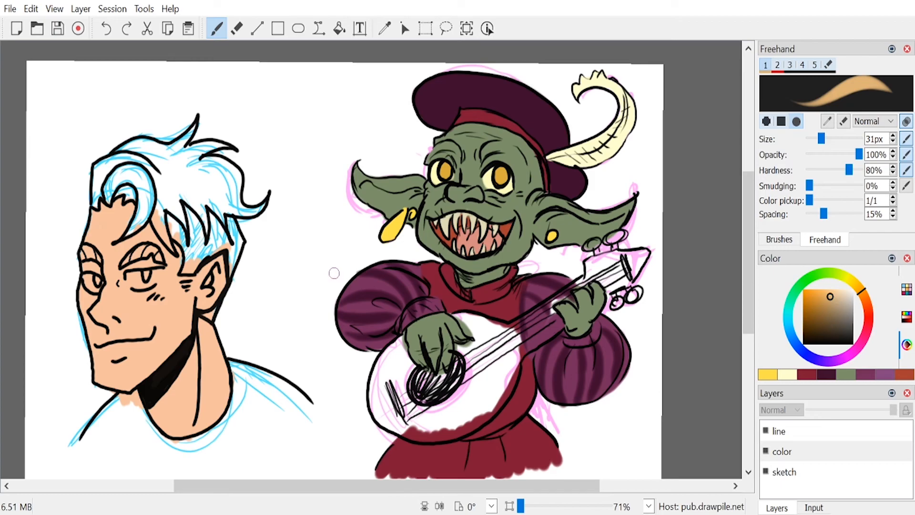
mouse_move(458, 351)
left_mouse_down()
mouse_move(471, 362)
mouse_move(476, 396)
mouse_move(543, 313)
mouse_move(511, 326)
mouse_move(543, 321)
mouse_move(543, 335)
mouse_move(517, 352)
mouse_move(546, 339)
mouse_move(557, 325)
mouse_move(554, 307)
mouse_move(585, 282)
left_mouse_up()
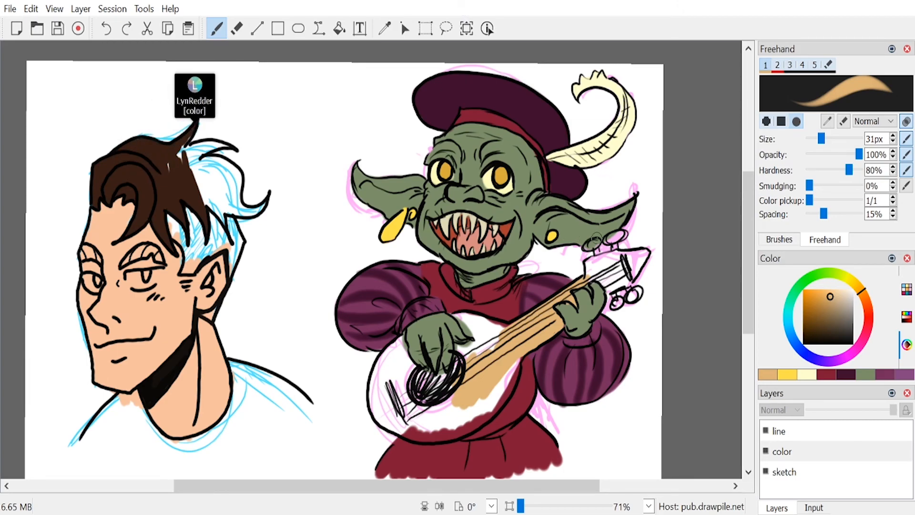
mouse_move(590, 267)
left_mouse_down()
mouse_move(615, 253)
mouse_move(591, 276)
left_mouse_up()
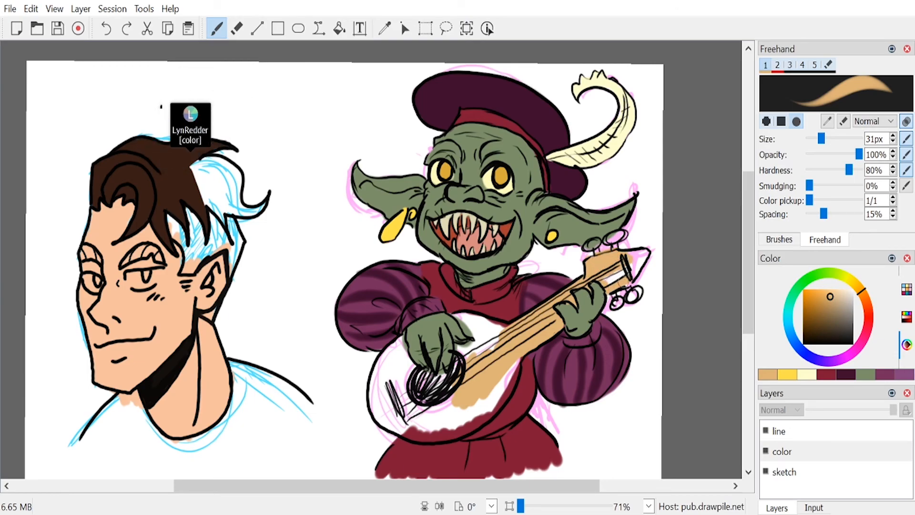
mouse_move(618, 257)
left_mouse_down()
mouse_move(644, 253)
mouse_move(626, 280)
left_mouse_up()
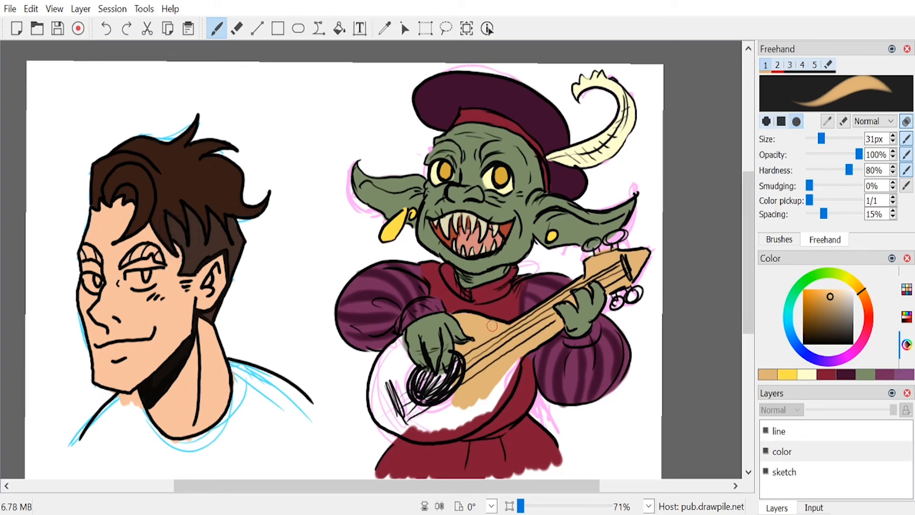
left_click_drag(449, 411, 469, 414)
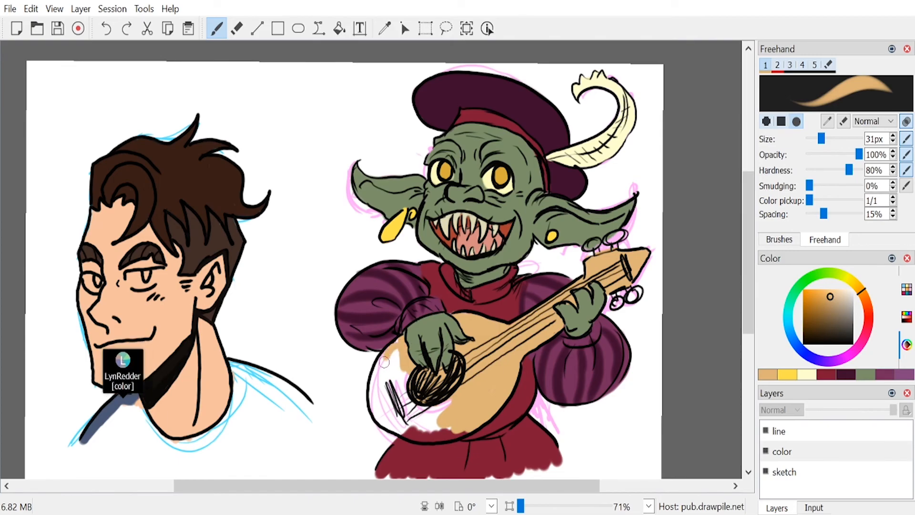
mouse_move(373, 389)
left_mouse_down()
mouse_move(392, 380)
mouse_move(422, 409)
mouse_move(456, 404)
mouse_move(400, 419)
mouse_move(439, 432)
mouse_move(417, 434)
mouse_move(450, 435)
left_mouse_up()
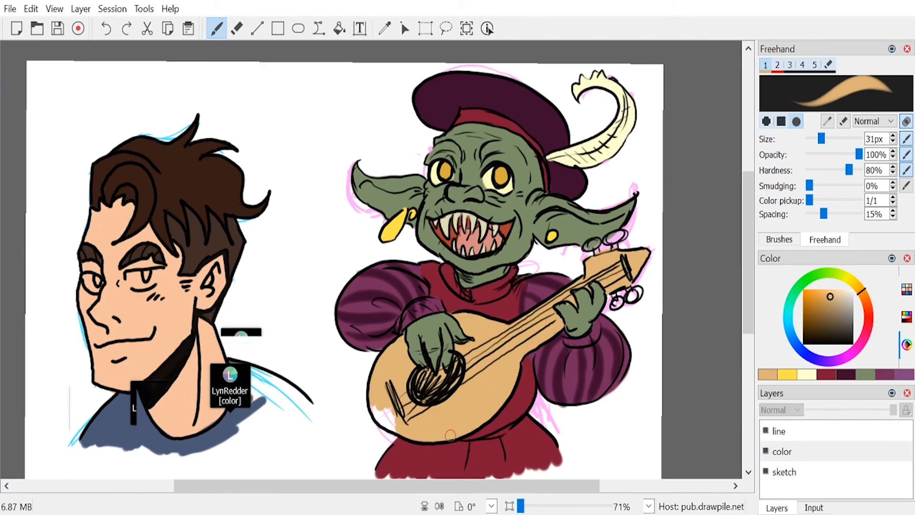
left_click_drag(399, 421, 388, 418)
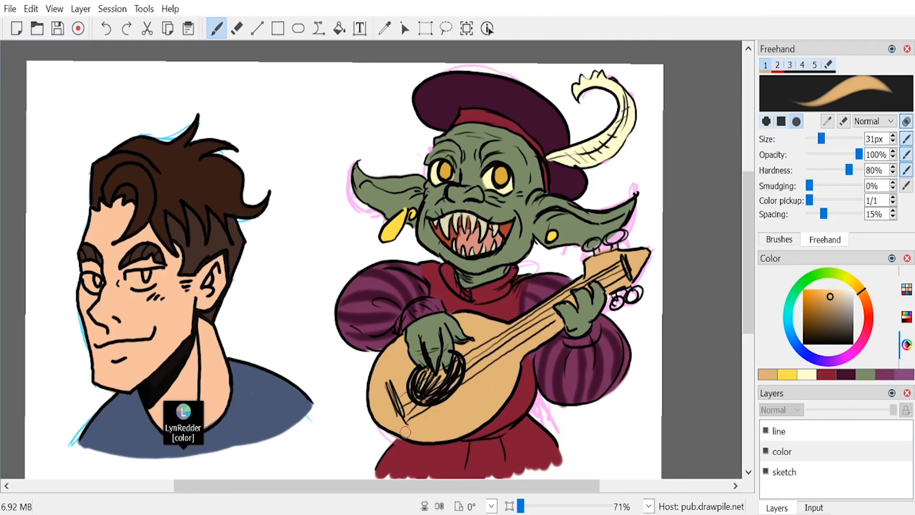
left_click(864, 374)
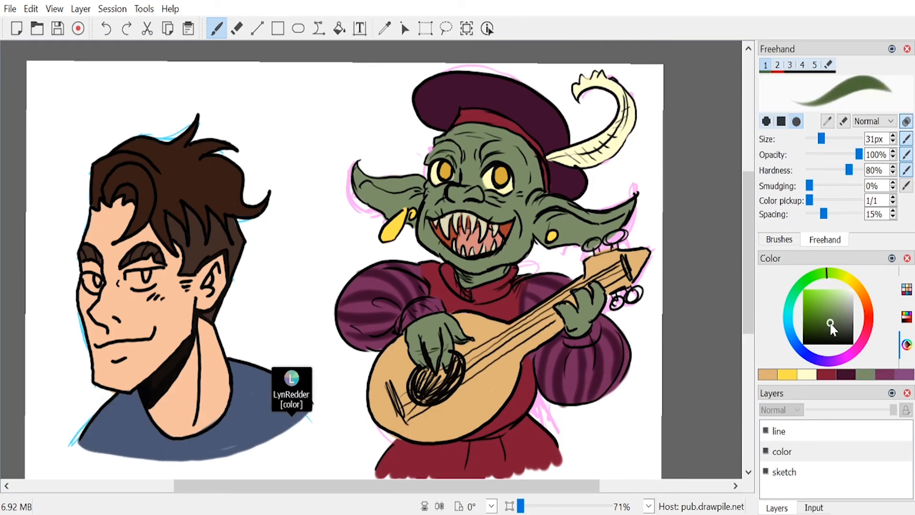
left_click(822, 332)
left_click_drag(822, 332, 818, 331)
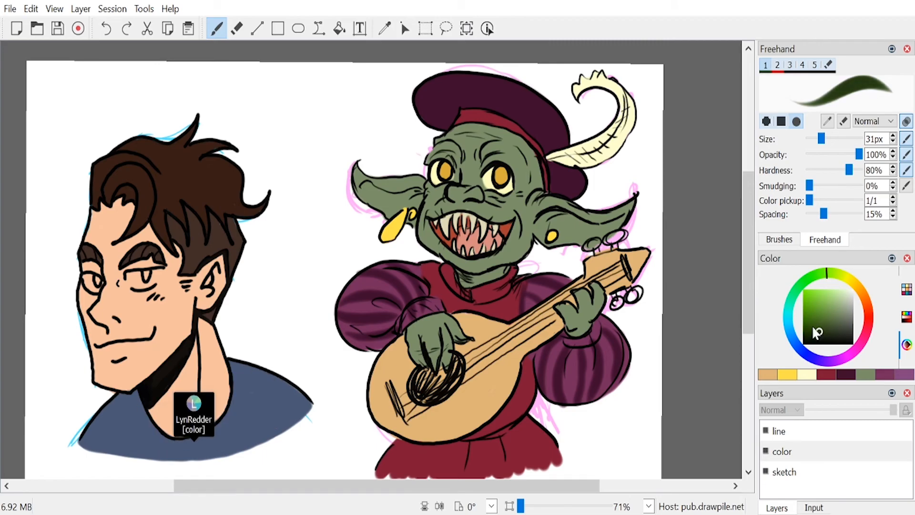
mouse_move(443, 156)
left_mouse_down()
mouse_move(433, 158)
mouse_move(452, 165)
left_mouse_up()
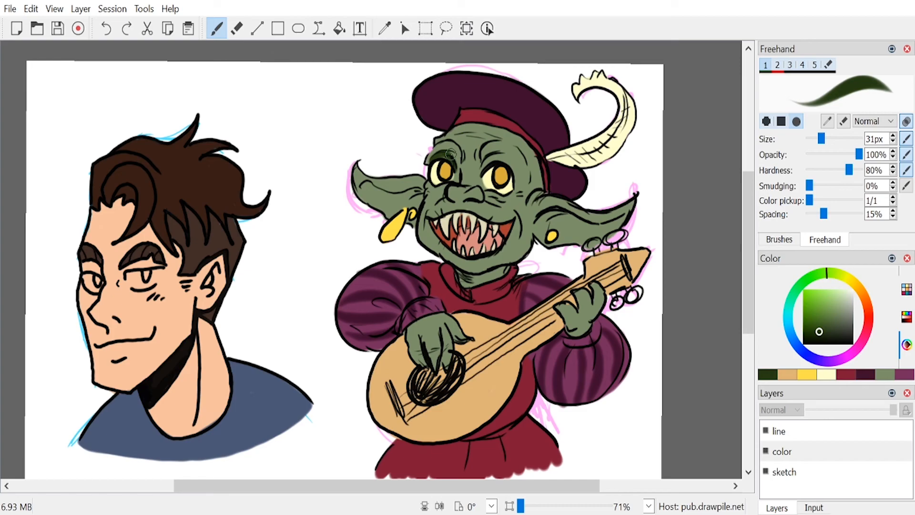
left_click_drag(482, 161, 510, 164)
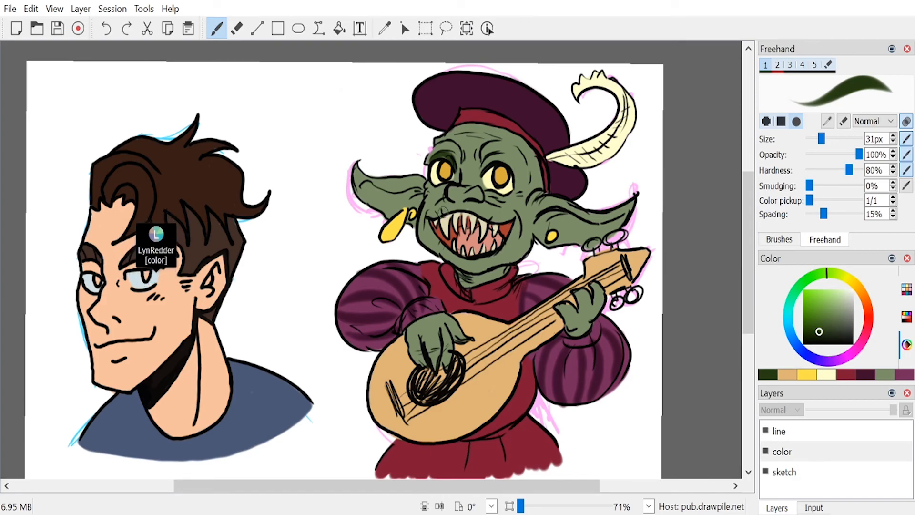
key("ctrl+z")
Step: Shade the goblin's eye sockets, nose, forehead, inner ears and strumming hand in a medium-dark green
left_click(883, 375)
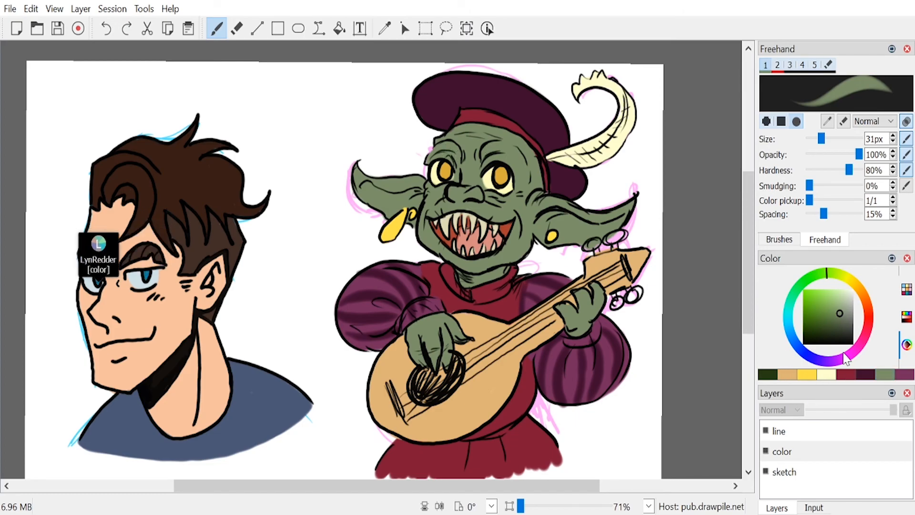
left_click(829, 317)
left_click_drag(829, 318, 828, 323)
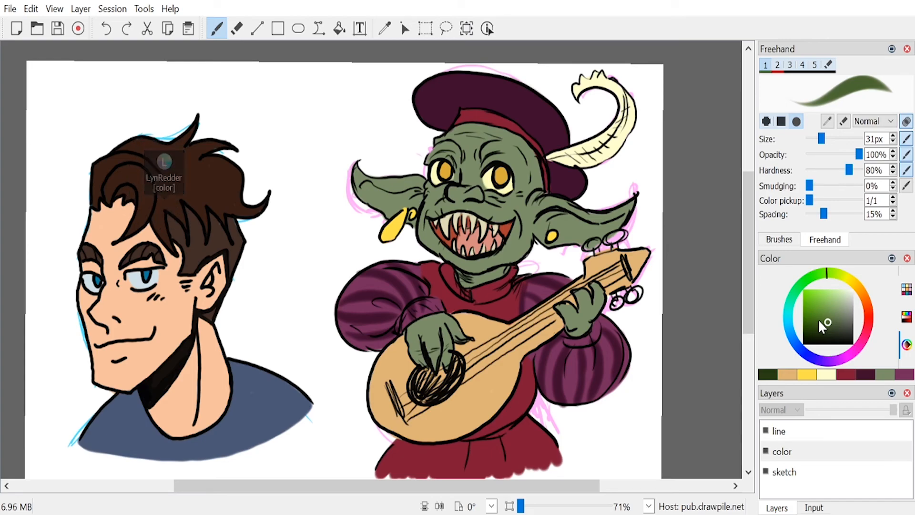
mouse_move(493, 158)
left_mouse_down()
mouse_move(480, 171)
mouse_move(515, 175)
left_mouse_up()
mouse_move(455, 151)
left_mouse_down()
mouse_move(430, 155)
mouse_move(448, 158)
mouse_move(455, 171)
mouse_move(439, 153)
mouse_move(451, 152)
mouse_move(449, 197)
mouse_move(522, 203)
mouse_move(478, 200)
mouse_move(515, 211)
mouse_move(502, 216)
mouse_move(420, 206)
mouse_move(443, 200)
mouse_move(429, 207)
mouse_move(545, 230)
mouse_move(534, 226)
mouse_move(565, 216)
mouse_move(535, 226)
mouse_move(588, 229)
mouse_move(542, 215)
mouse_move(599, 229)
left_mouse_up()
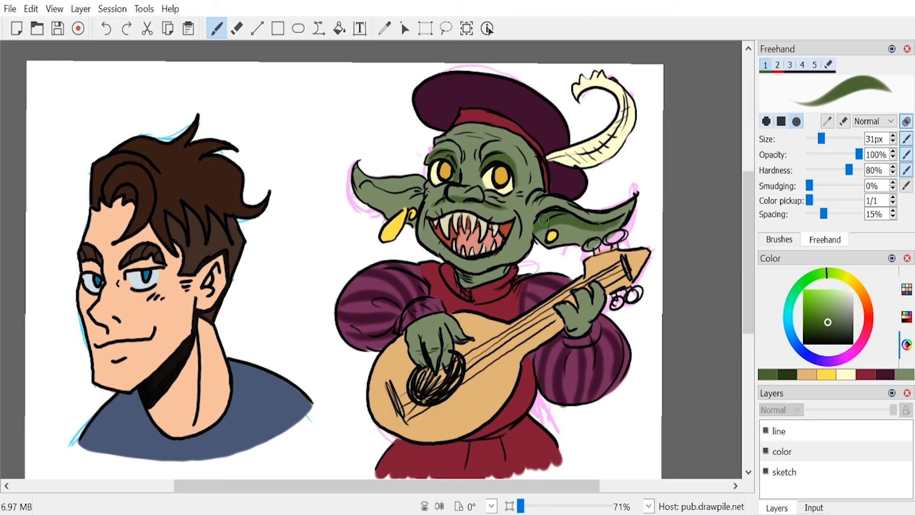
left_click_drag(385, 195, 409, 193)
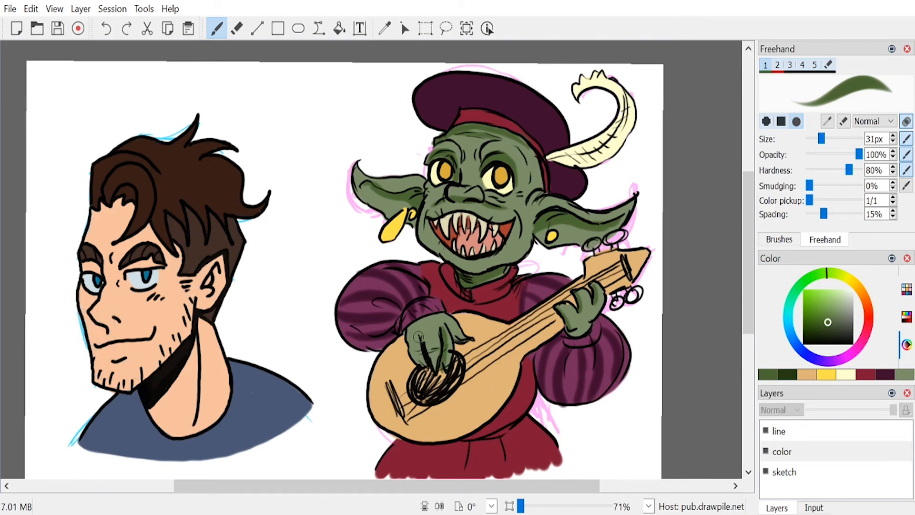
left_click_drag(418, 336, 429, 371)
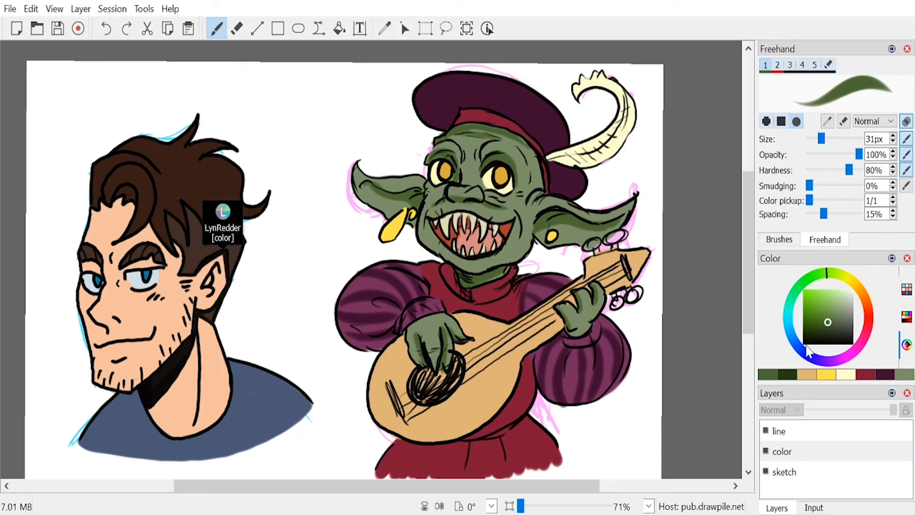
left_click_drag(827, 311, 841, 297)
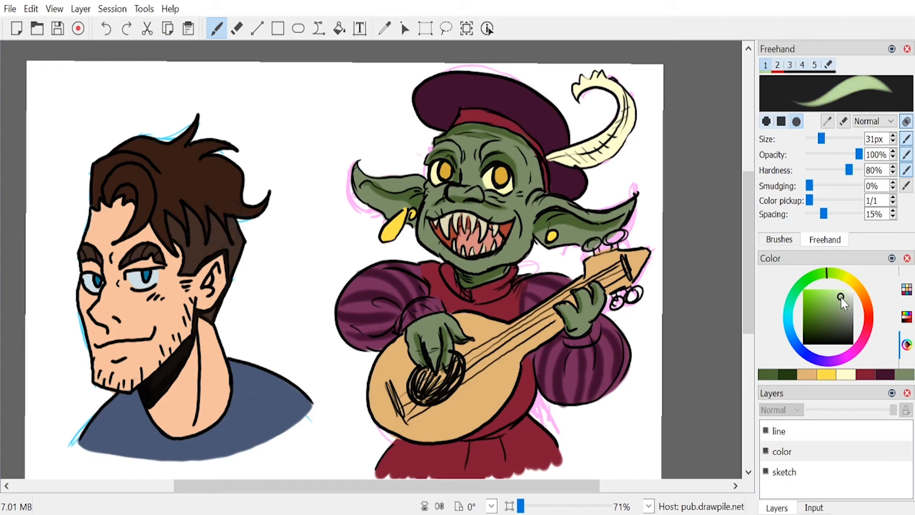
mouse_move(441, 139)
left_mouse_down()
mouse_move(427, 160)
mouse_move(418, 233)
left_mouse_up()
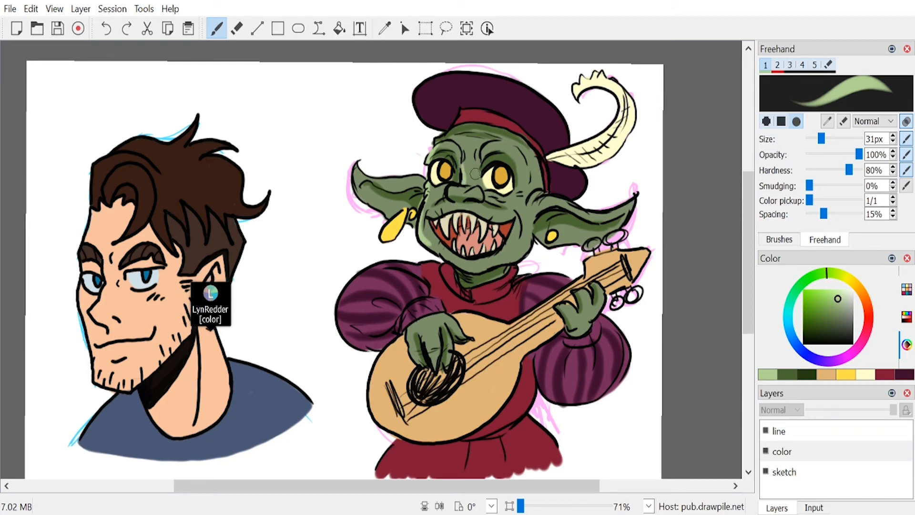
key("ctrl+z")
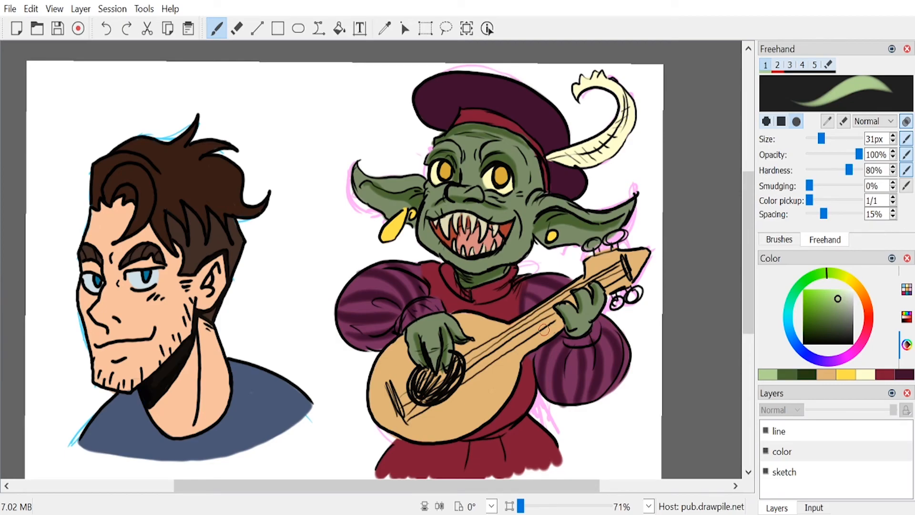
Step: Paint pale pink rim highlights along the strumming arm's puffed sleeve, the nose bridge and the outer edge of the tunic skirt
left_click_drag(838, 361, 850, 357)
left_click_drag(831, 300, 846, 282)
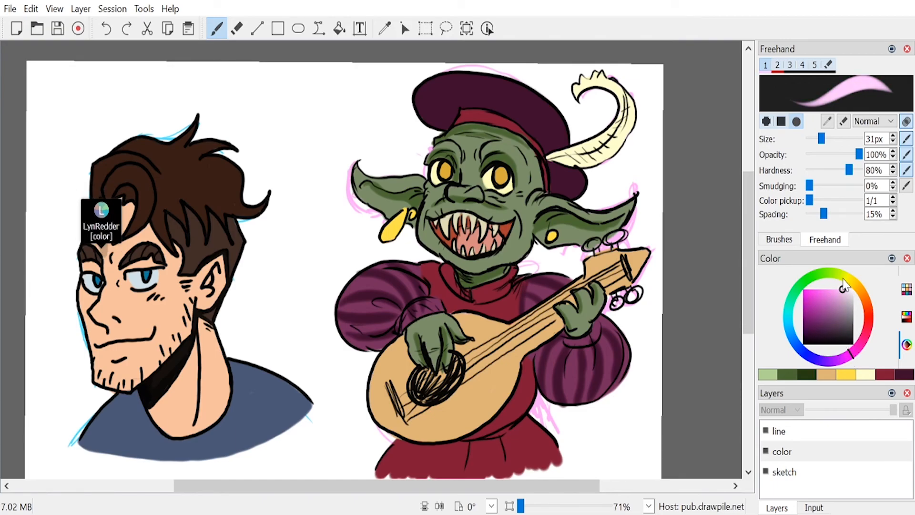
left_click_drag(387, 265, 333, 314)
key("ctrl+z")
mouse_move(383, 264)
left_mouse_down()
mouse_move(349, 292)
mouse_move(343, 328)
left_mouse_up()
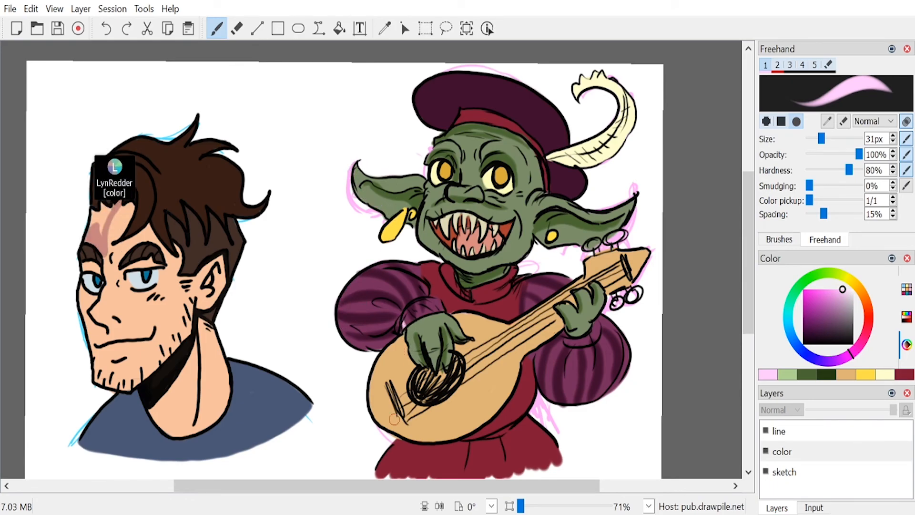
left_click_drag(398, 441, 373, 478)
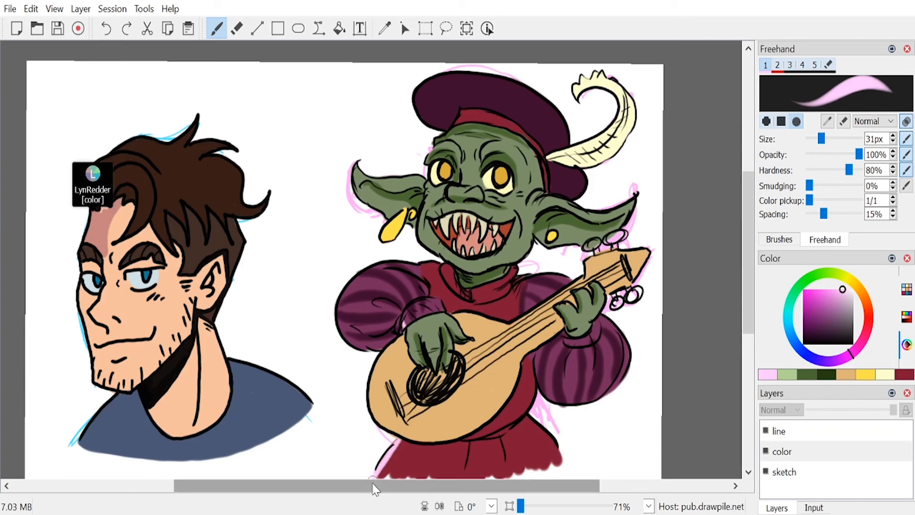
left_click_drag(392, 320, 358, 334)
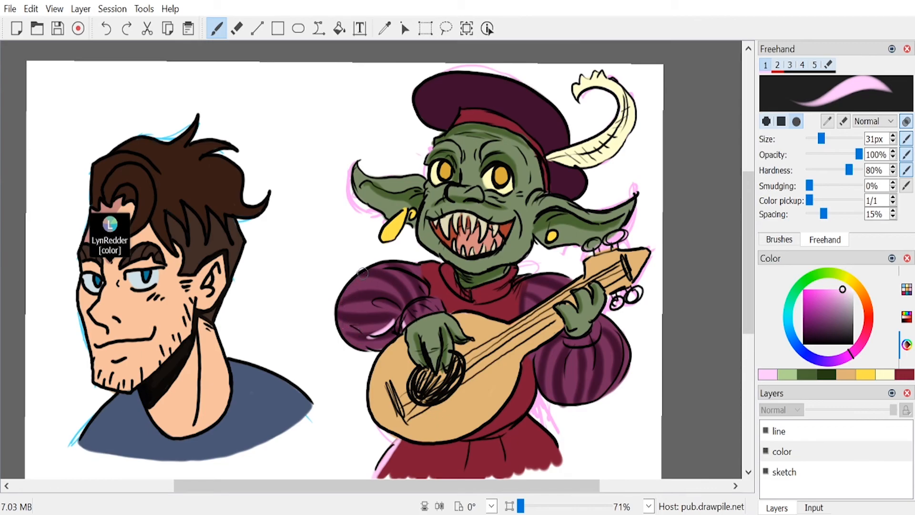
mouse_move(339, 303)
left_mouse_down()
mouse_move(400, 264)
mouse_move(432, 266)
left_mouse_up()
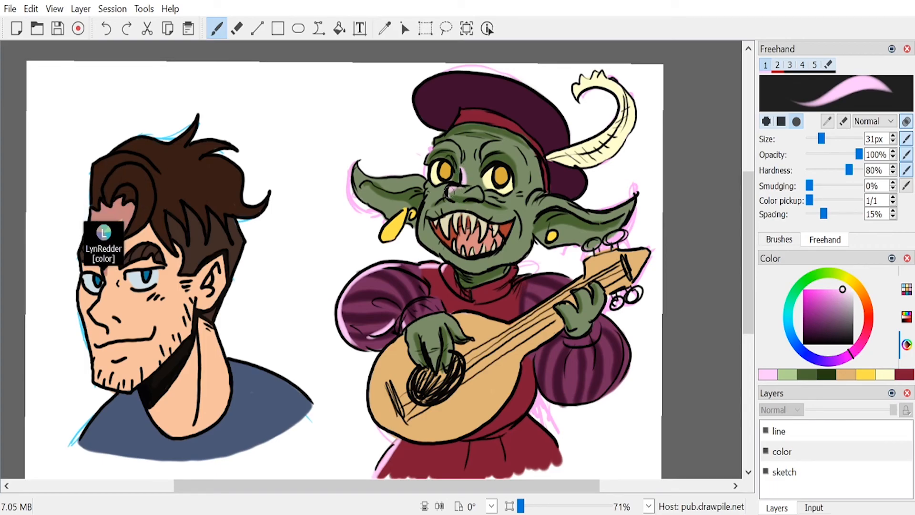
Step: Paint pale pink rim highlights on the goblin's nose, face edge, ears, cap brim and strumming hand with the 31 px brush
left_click_drag(450, 191, 451, 197)
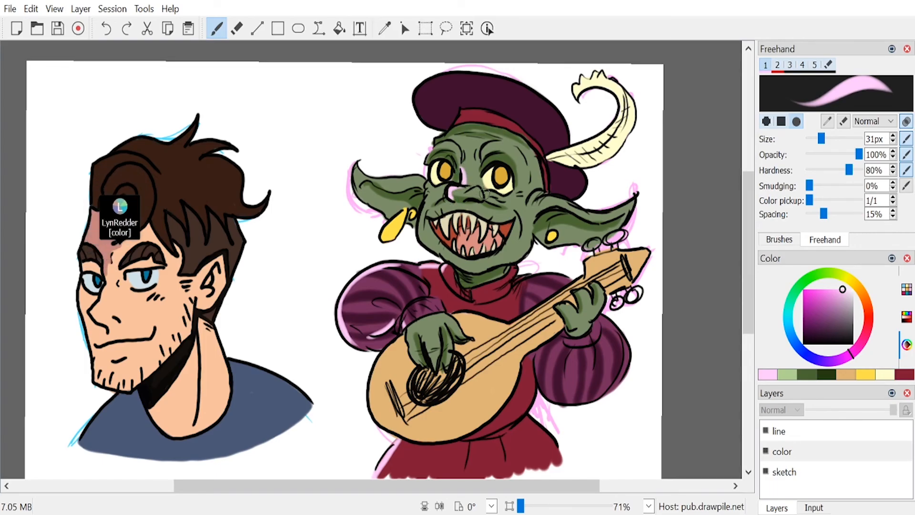
left_click_drag(428, 182, 421, 233)
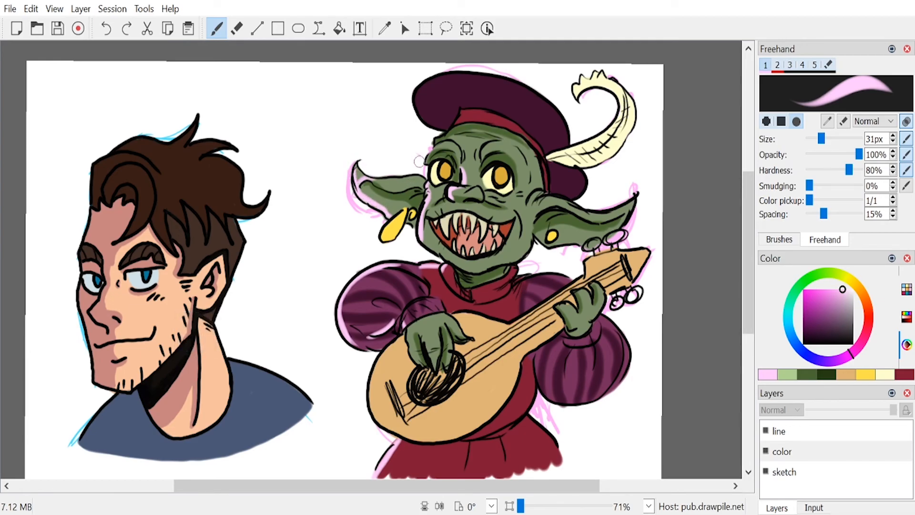
left_click_drag(417, 85, 455, 126)
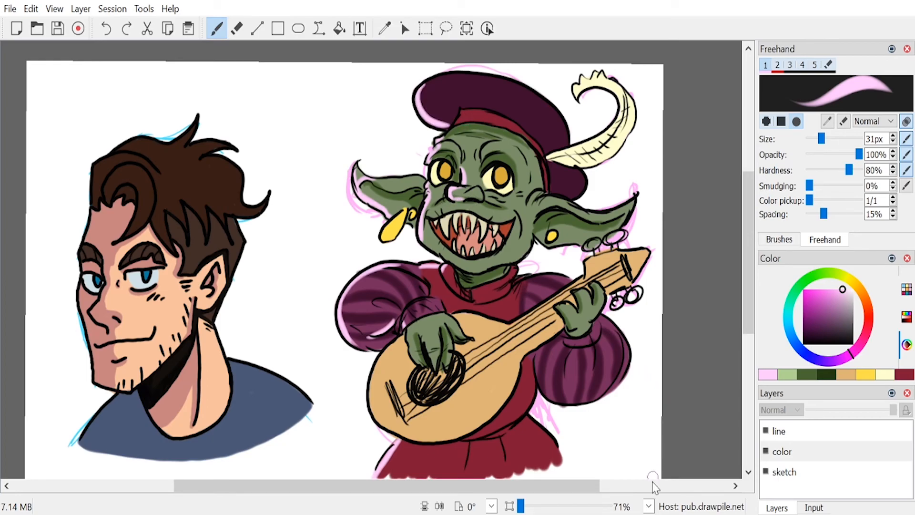
mouse_move(410, 325)
left_mouse_down()
mouse_move(418, 366)
mouse_move(431, 366)
left_mouse_up()
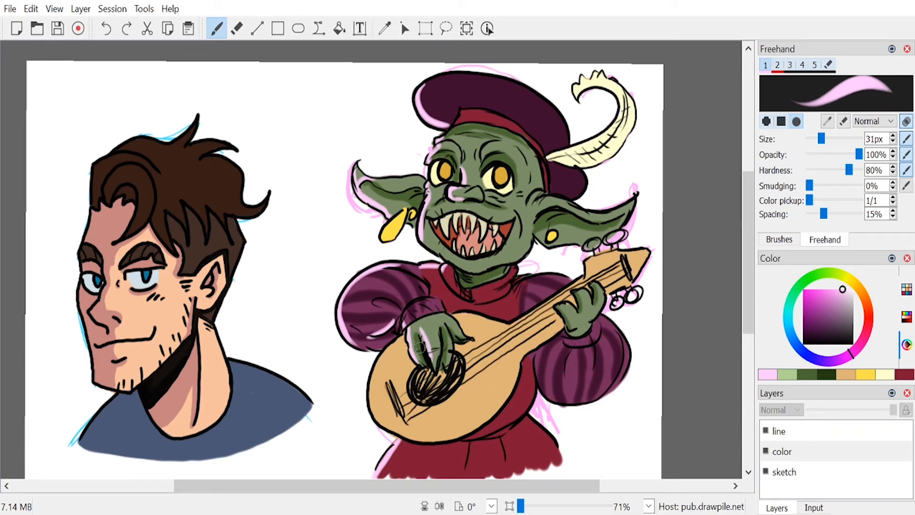
Step: Clear the pink sketch lines around the goblin from the sketch layer using a rectangular selection over the whole figure
left_click(798, 474)
left_click(425, 29)
mouse_move(311, 57)
left_mouse_down()
mouse_move(367, 147)
mouse_move(555, 337)
mouse_move(687, 443)
mouse_move(733, 505)
mouse_move(715, 510)
left_mouse_up()
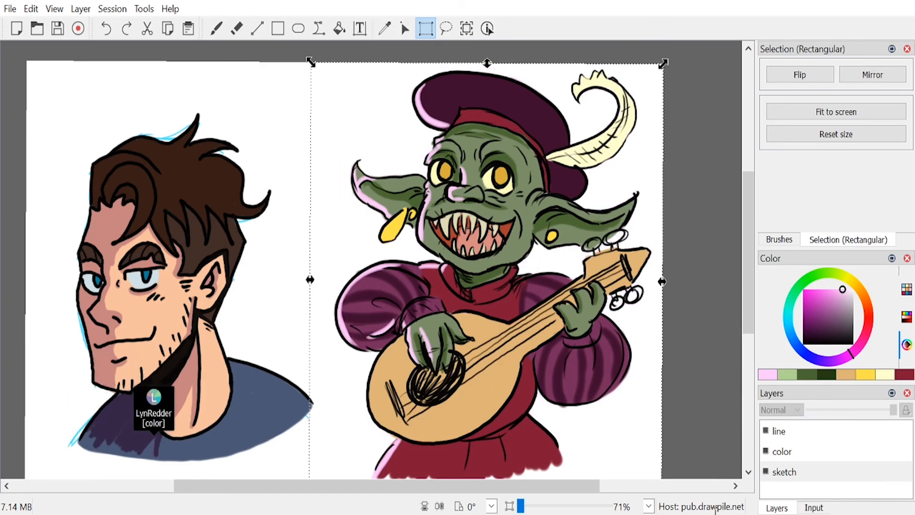
Step: Paint the guitar's tuning pegs light grey on the color layer, using a 46 px and then a 27 px brush
left_click(216, 28)
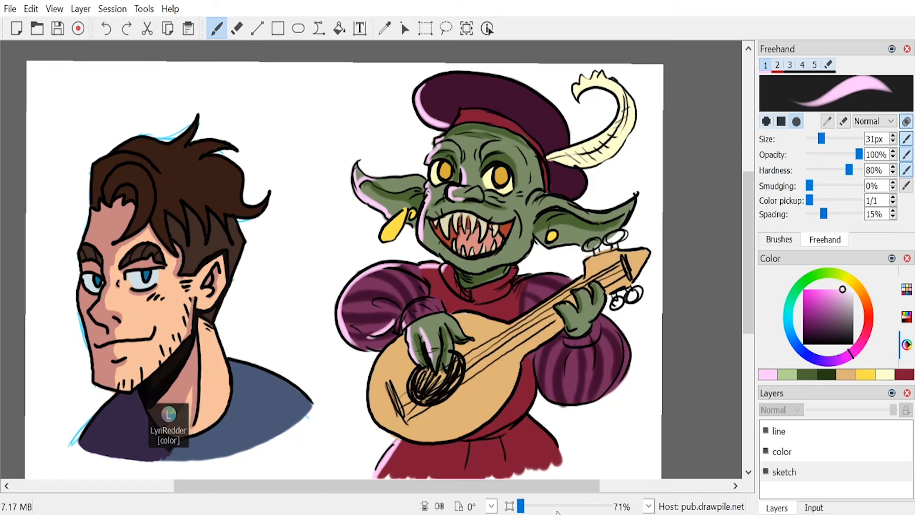
left_click(846, 278)
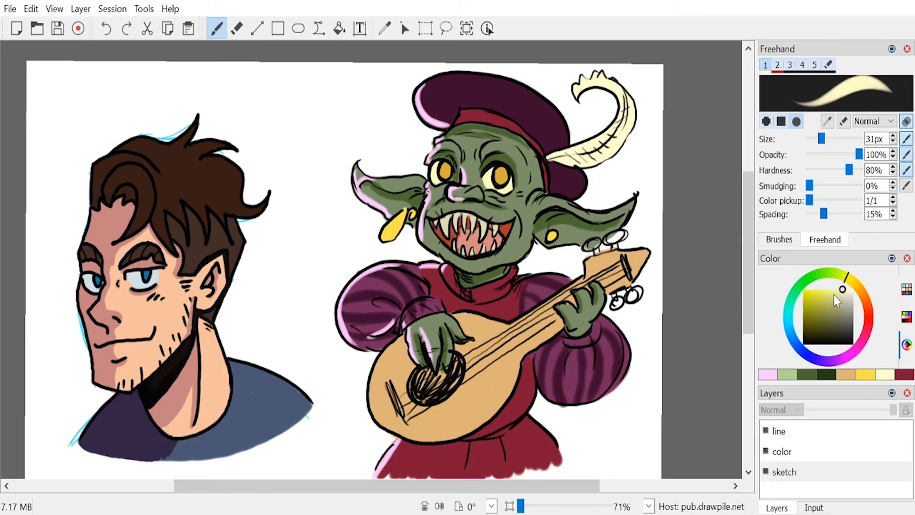
left_click(853, 302)
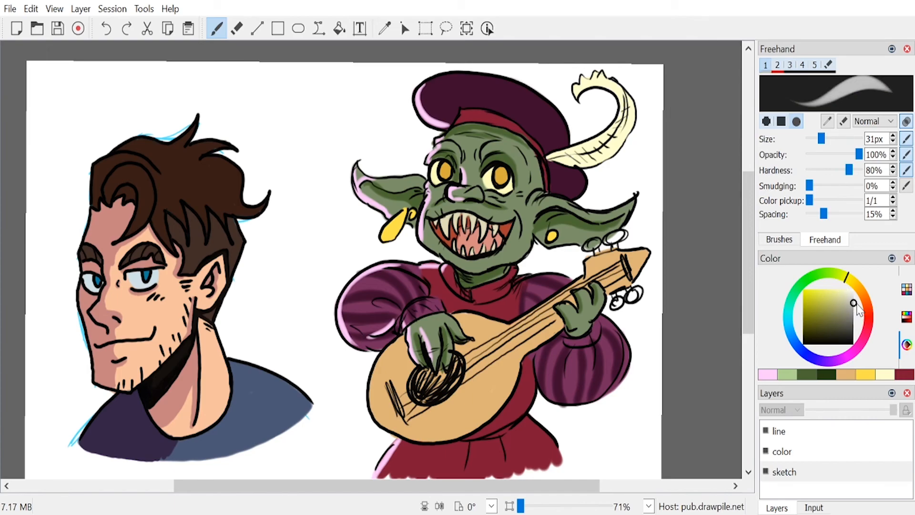
left_click_drag(821, 139, 827, 138)
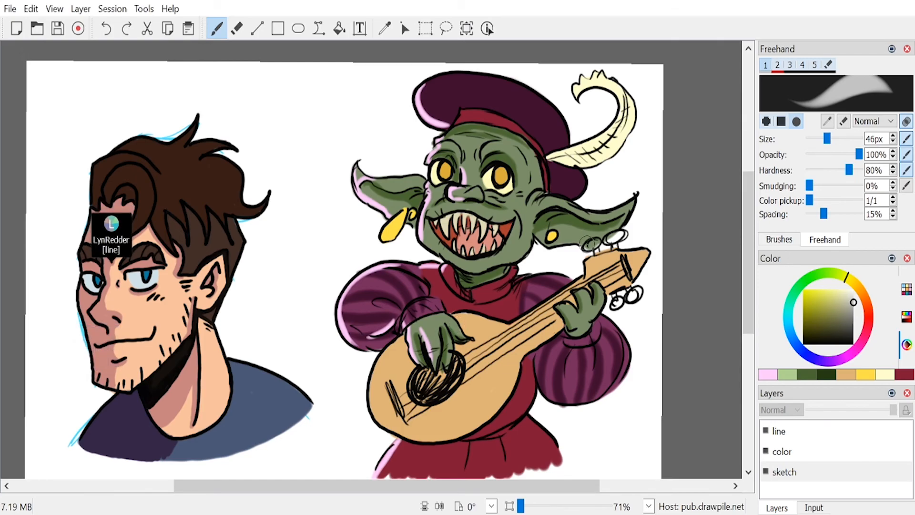
left_click(807, 453)
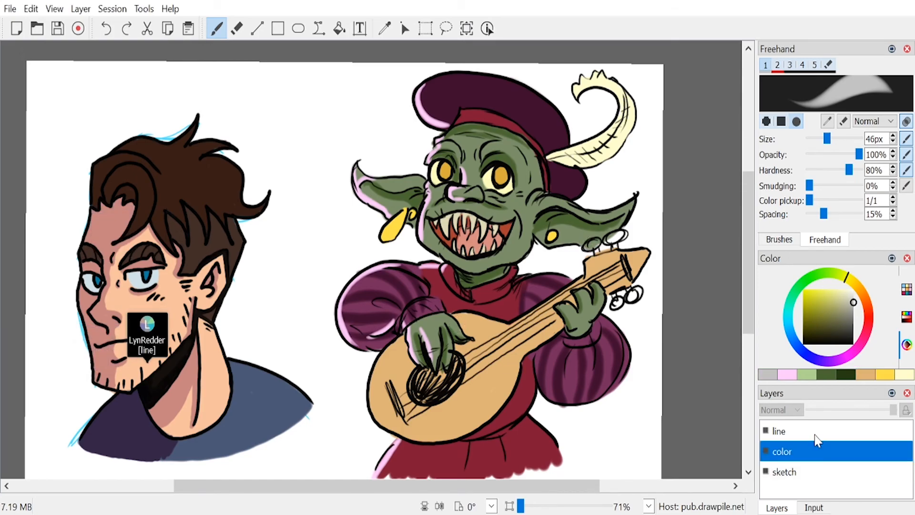
left_click_drag(827, 139, 819, 138)
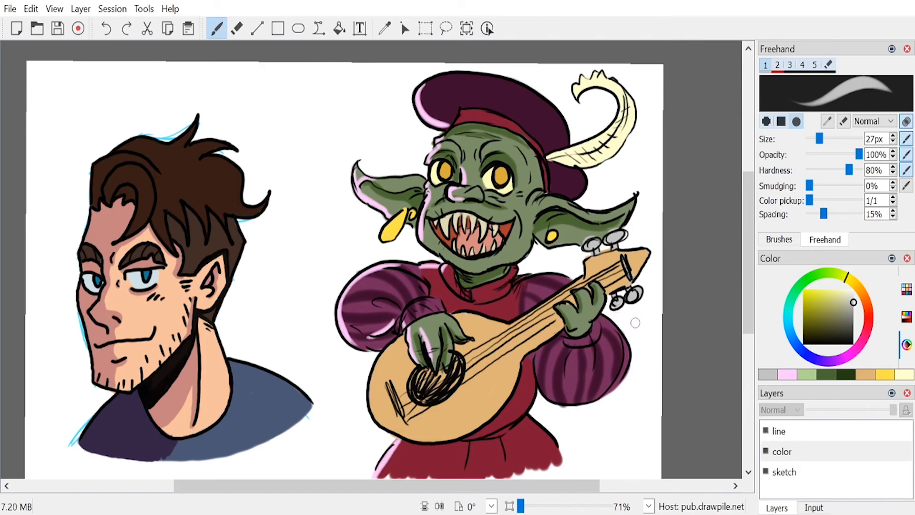
left_click_drag(623, 250, 628, 258)
Step: Dab white highlights into both goblin eyes on the line layer with a 17 px brush
left_click_drag(819, 138, 814, 143)
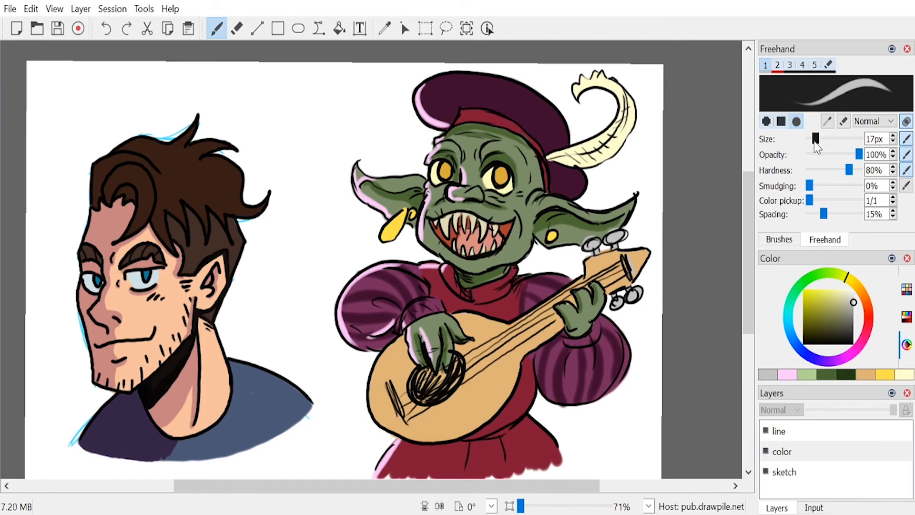
left_click(852, 289)
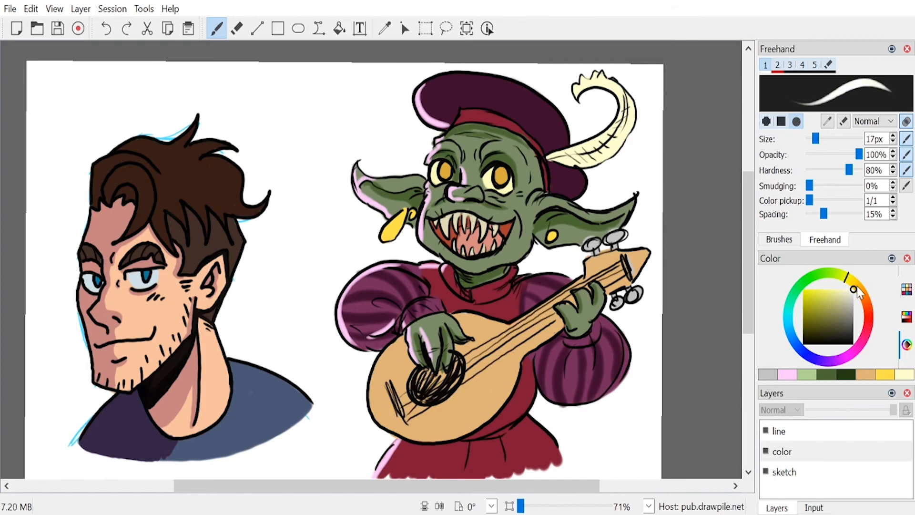
left_click(778, 432)
left_click(493, 174)
left_click(440, 168)
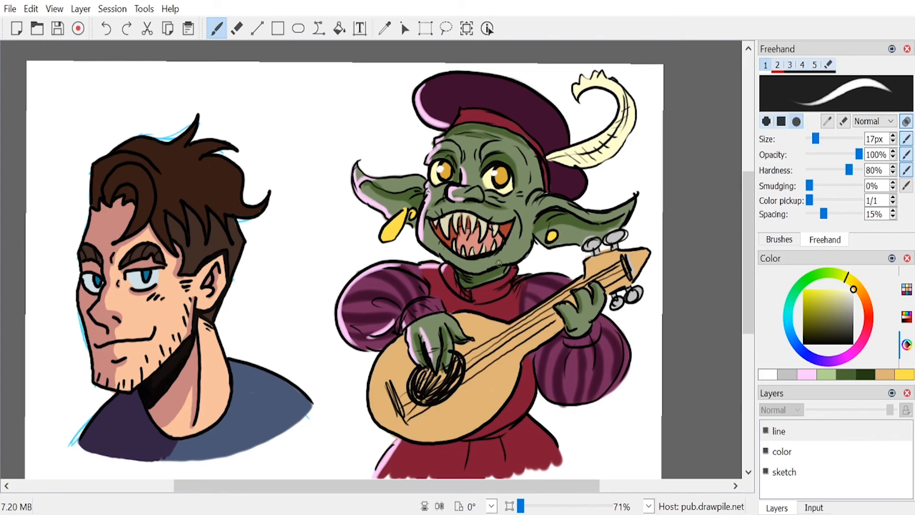
Step: Draw narrow black slit pupils in the goblin's yellow eyes with a 7 px brush
left_click(803, 344)
left_click_drag(816, 148, 810, 145)
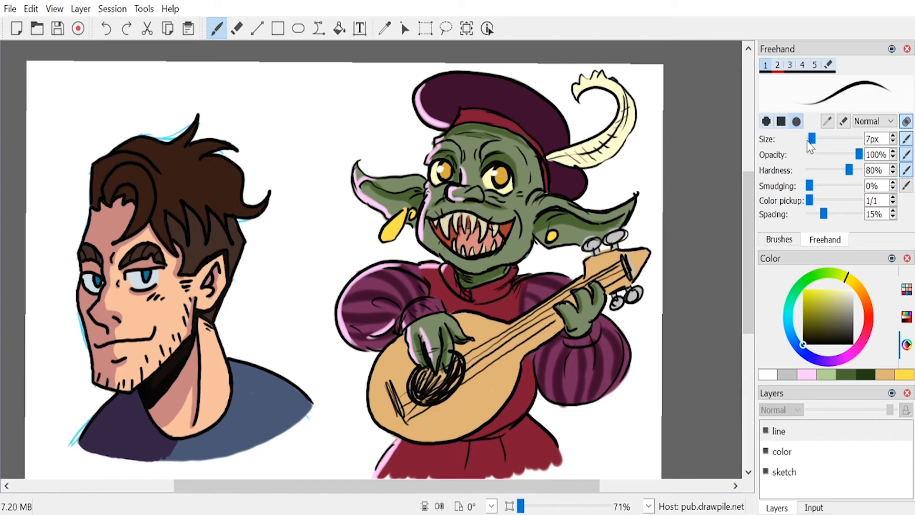
left_click_drag(502, 171, 499, 182)
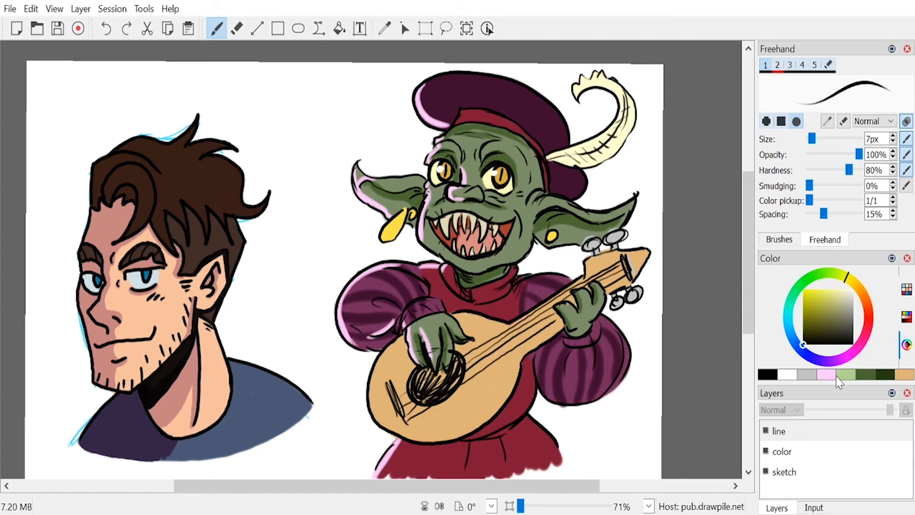
Step: Handwrite the caption "Gogmurt the bard!" in dark green on the blank canvas beside the goblin's cap
left_click(867, 375)
mouse_move(318, 94)
left_mouse_down()
mouse_move(310, 125)
mouse_move(323, 105)
mouse_move(328, 118)
mouse_move(342, 105)
mouse_move(346, 116)
mouse_move(360, 97)
mouse_move(394, 94)
left_mouse_up()
left_click(399, 100)
mouse_move(401, 76)
left_mouse_down()
mouse_move(399, 96)
mouse_move(406, 82)
left_mouse_up()
left_click_drag(310, 147, 306, 155)
mouse_move(308, 142)
left_mouse_down()
mouse_move(317, 135)
mouse_move(327, 150)
mouse_move(379, 142)
mouse_move(387, 124)
left_mouse_up()
mouse_move(395, 110)
left_mouse_down()
mouse_move(396, 131)
mouse_move(387, 136)
left_mouse_up()
left_click_drag(406, 102, 404, 118)
left_click(404, 124)
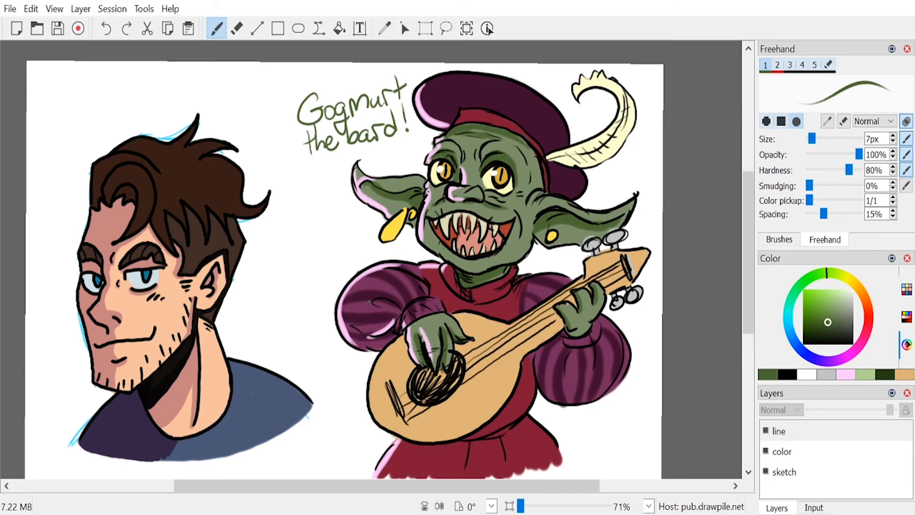
left_click_drag(248, 313, 257, 333)
left_click_drag(241, 333, 283, 311)
key("ctrl+z")
key("ctrl+z")
Step: Handwrite the caption "Some Guy" in dark green above the man's portrait, redoing the second word to include its "u"
mouse_move(60, 95)
left_mouse_down()
mouse_move(46, 124)
mouse_move(118, 102)
mouse_move(167, 101)
left_mouse_up()
left_click_drag(172, 84, 160, 117)
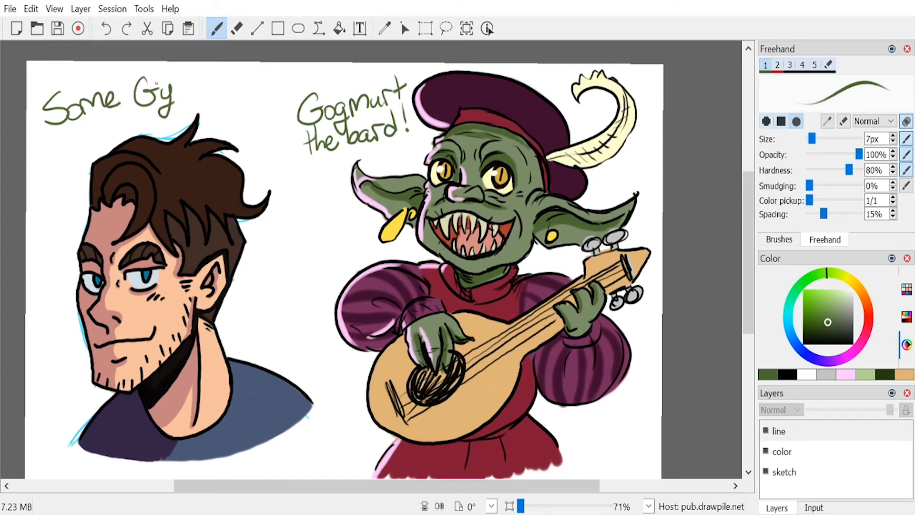
key("ctrl+z")
mouse_move(164, 88)
left_mouse_down()
mouse_move(183, 100)
mouse_move(208, 96)
left_mouse_up()
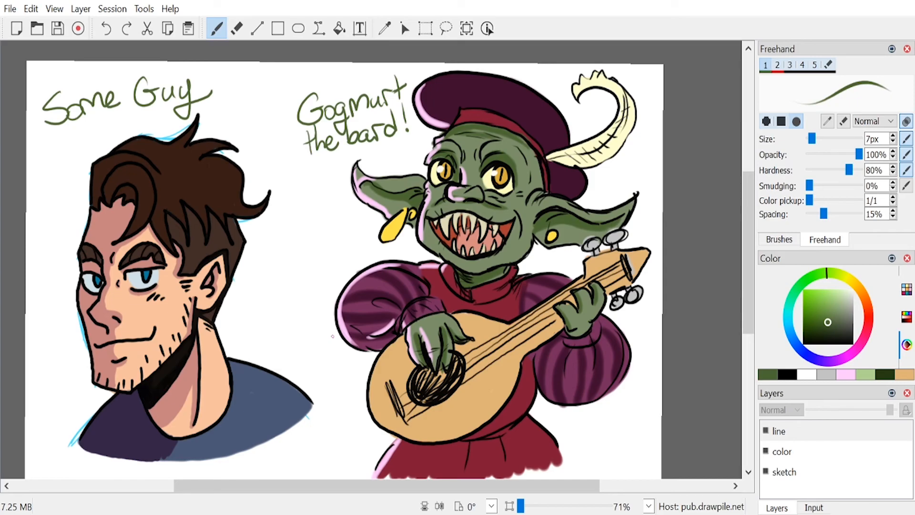
Step: Save the finished drawing of the two captioned characters
key("alt+Tab")
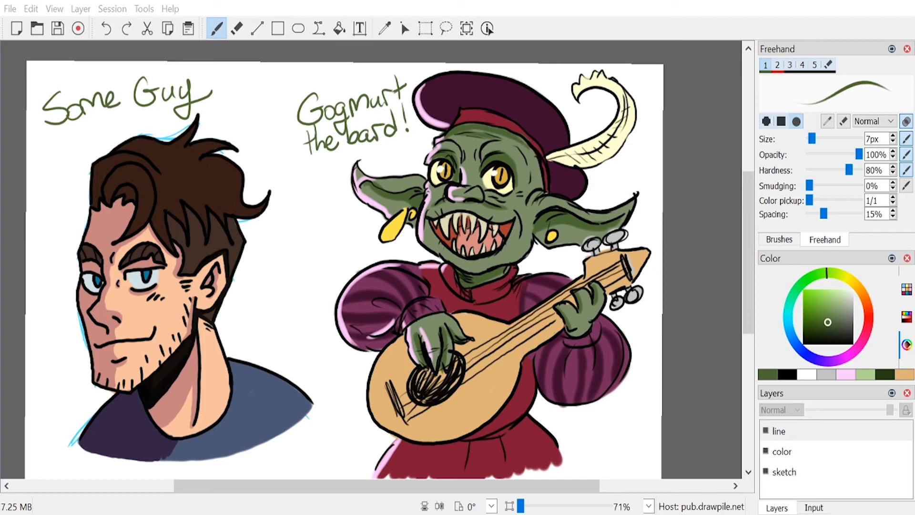
key("alt+Tab")
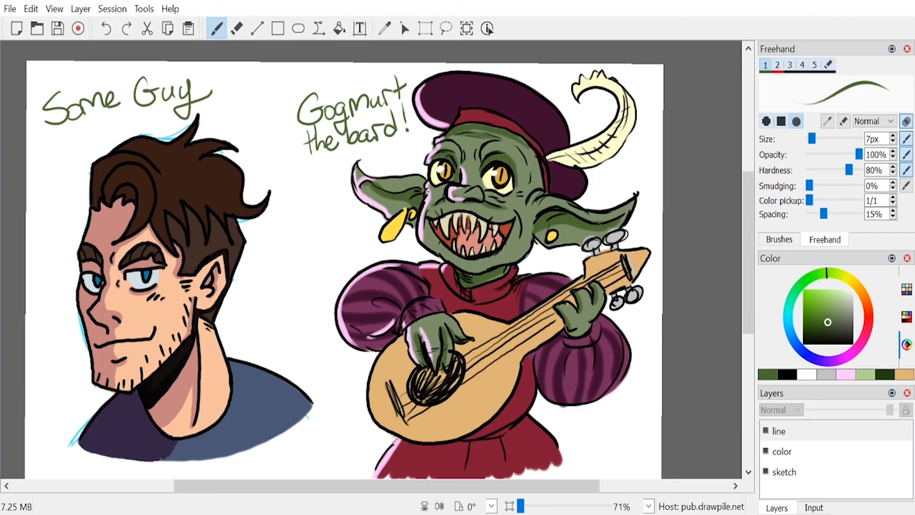
mouse_move(746, 239)
left_mouse_down()
mouse_move(747, 254)
mouse_move(738, 254)
left_mouse_up()
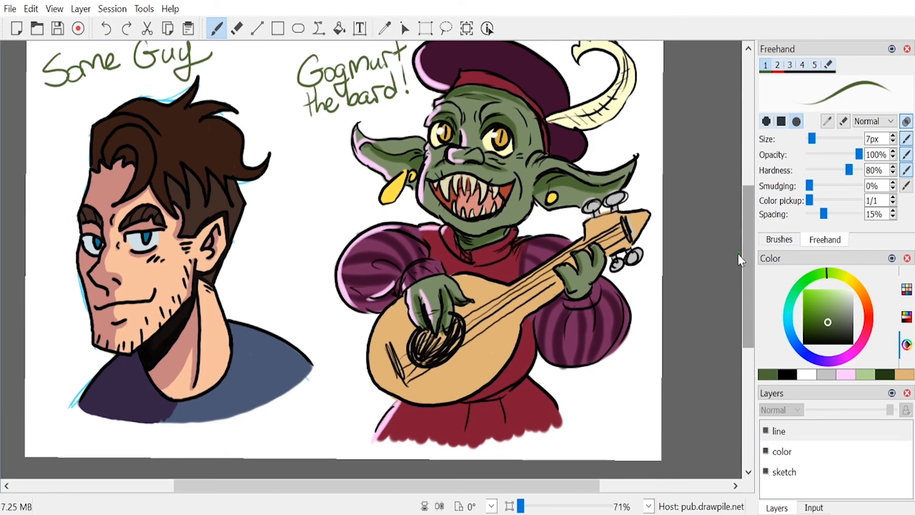
scroll(713, 258, "down", 1)
scroll(714, 257, "down", 1)
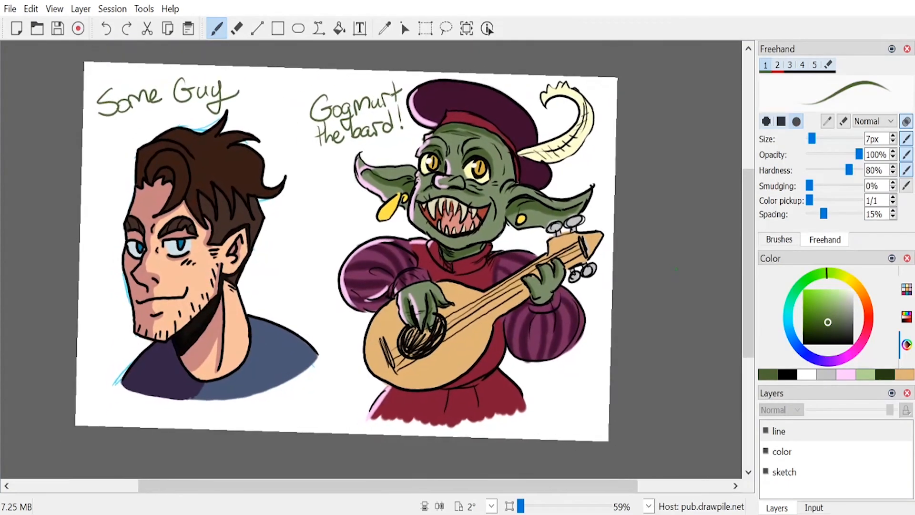
scroll(689, 250, "up", 1)
scroll(689, 249, "up", 1)
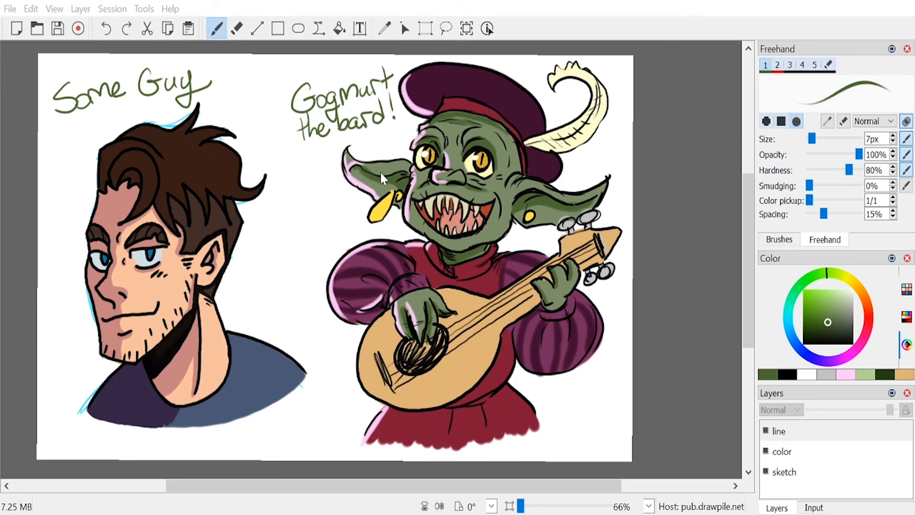
key("ctrl+s")
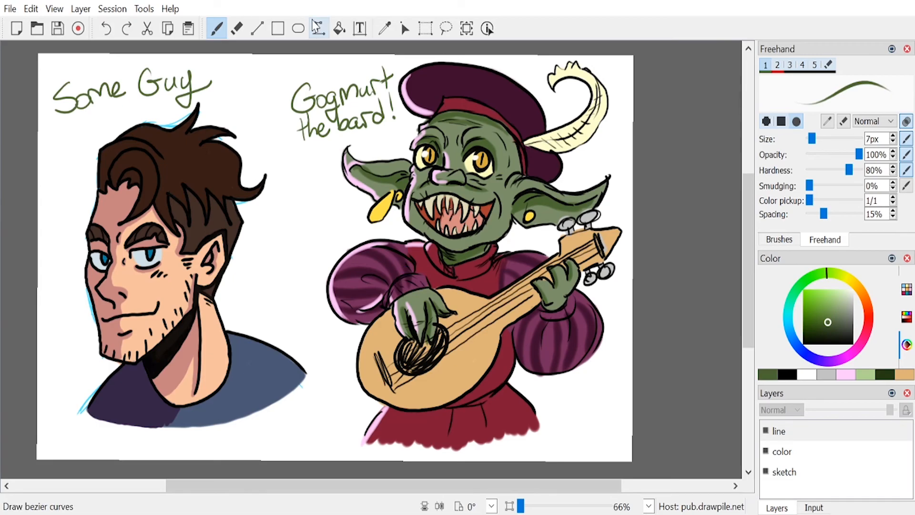
Step: Select the whole canvas rectangularly and clear the line, color and sketch layers inside the selection
left_click(426, 29)
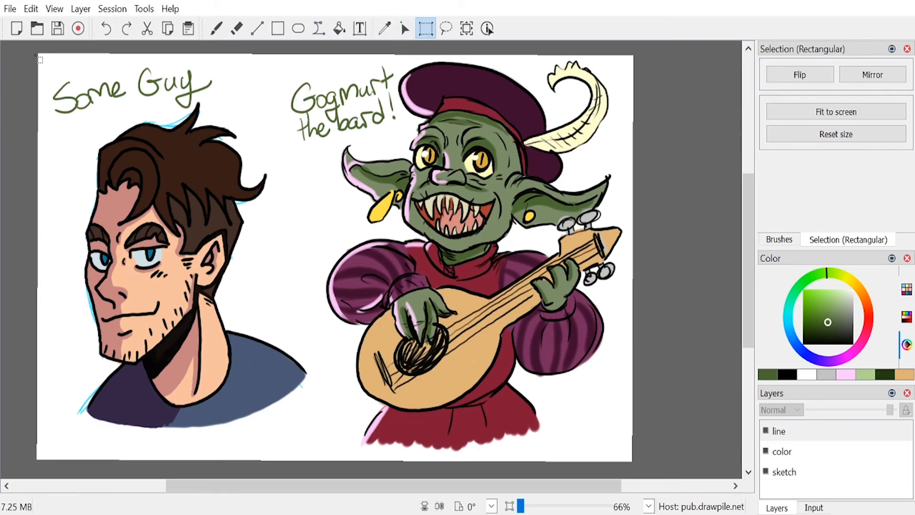
left_click_drag(42, 57, 629, 460)
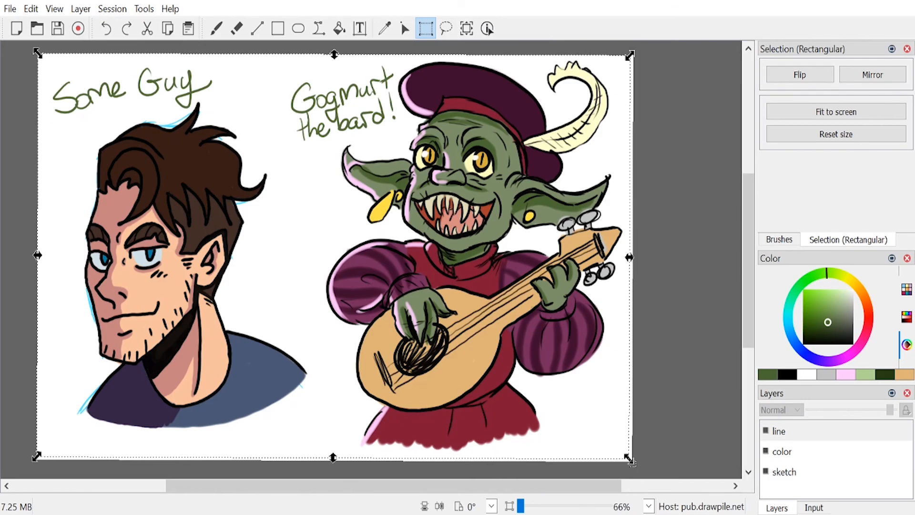
key("Delete")
left_click(849, 454)
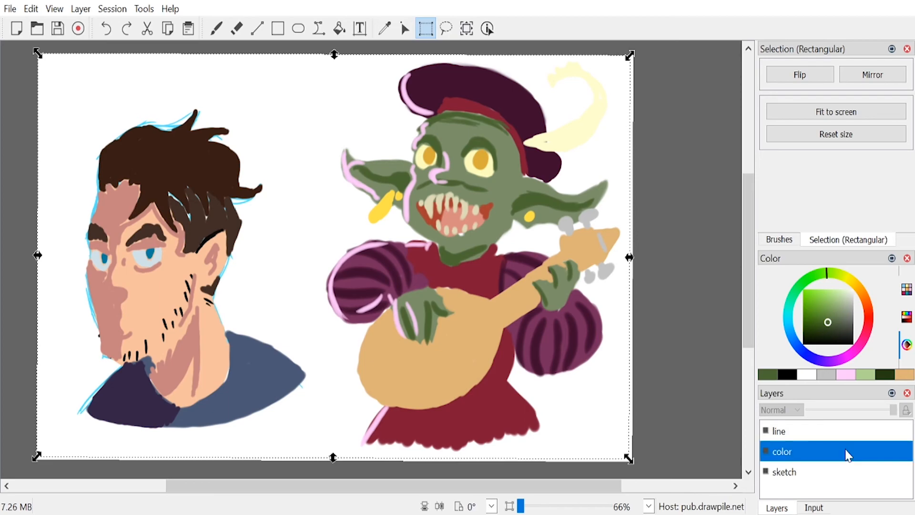
key("Delete")
left_click(808, 475)
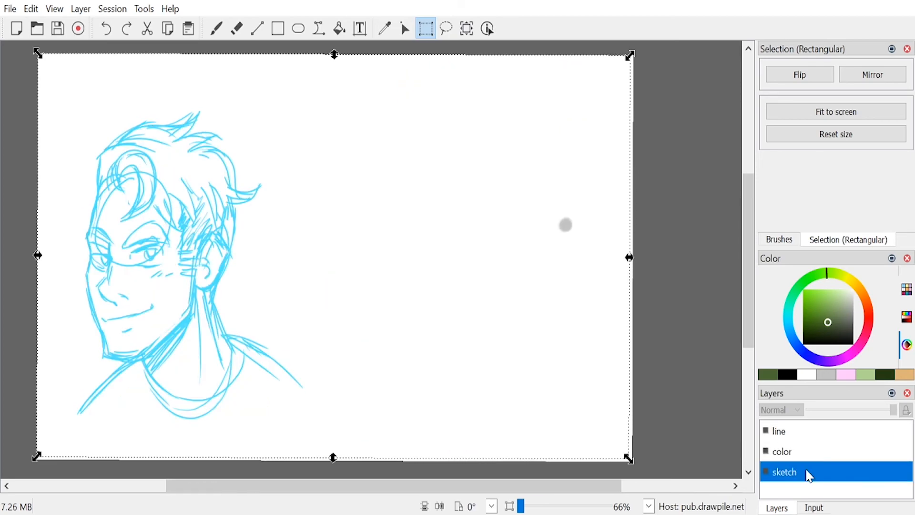
key("Delete")
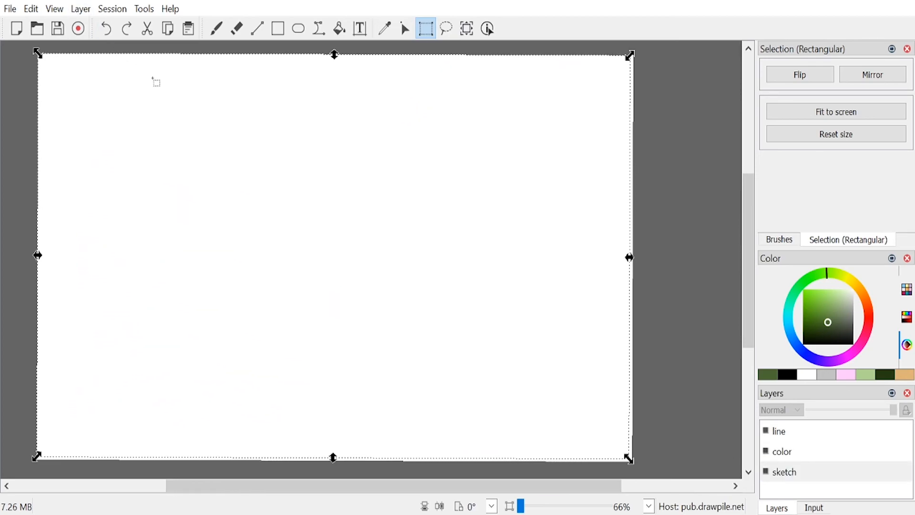
Step: Doodle a moustache and a belt with a holster on the stick figure using the 7 px black freehand brush
left_click(218, 35)
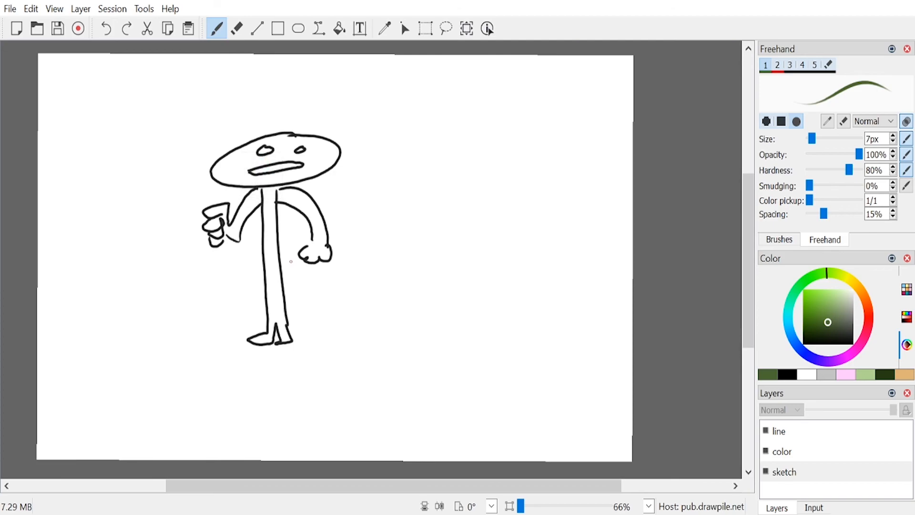
left_click(790, 375)
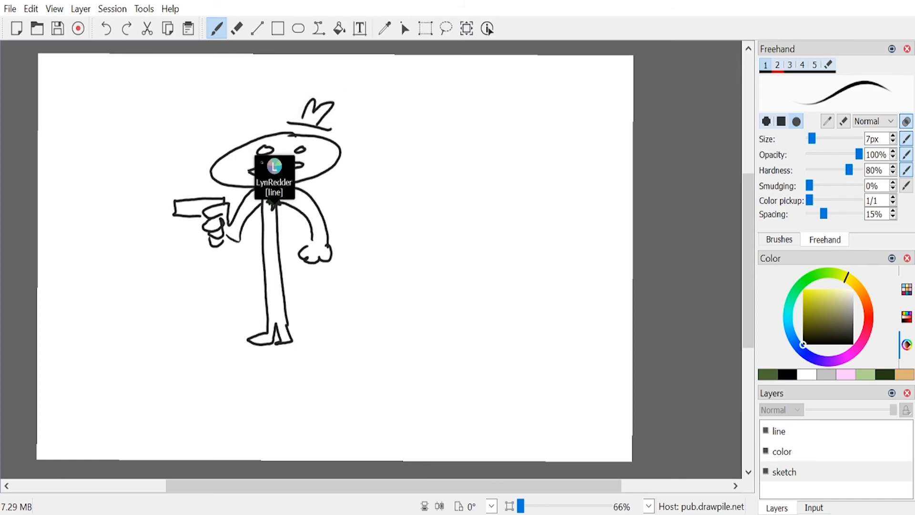
mouse_move(270, 158)
left_mouse_down()
mouse_move(244, 170)
mouse_move(315, 153)
mouse_move(290, 170)
left_mouse_up()
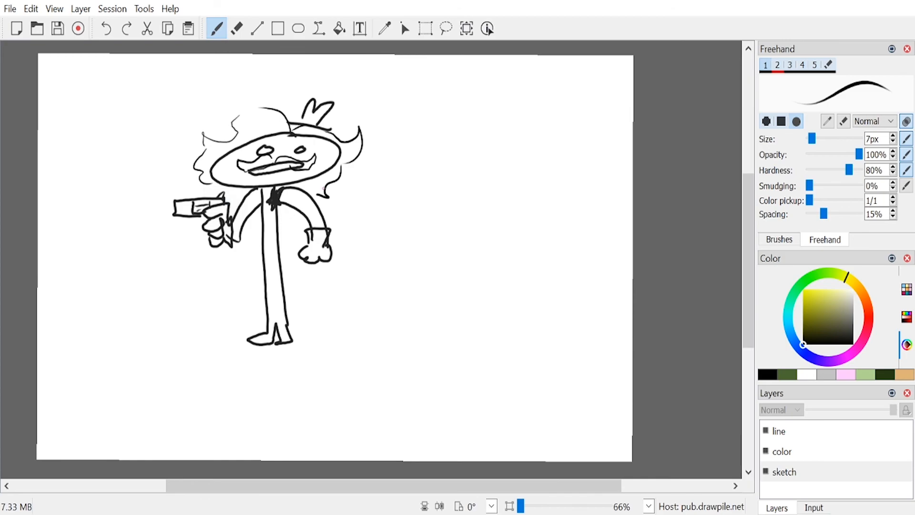
mouse_move(263, 262)
left_mouse_down()
mouse_move(282, 264)
mouse_move(250, 271)
mouse_move(265, 303)
mouse_move(261, 264)
mouse_move(266, 306)
mouse_move(261, 272)
left_mouse_up()
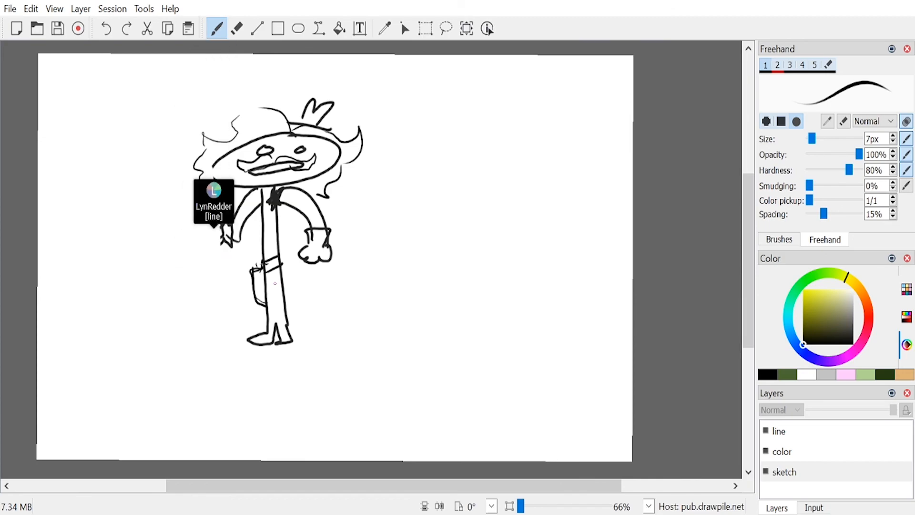
Step: Erase the stick-figure doodle from the line and sketch layers with a 67 px eraser
key("e")
mouse_move(221, 153)
left_mouse_down()
mouse_move(200, 162)
mouse_move(232, 131)
mouse_move(181, 191)
mouse_move(214, 175)
mouse_move(243, 180)
mouse_move(337, 104)
mouse_move(299, 230)
mouse_move(319, 198)
mouse_move(328, 200)
mouse_move(321, 228)
mouse_move(341, 210)
mouse_move(318, 260)
left_mouse_up()
key("1")
left_click(798, 432)
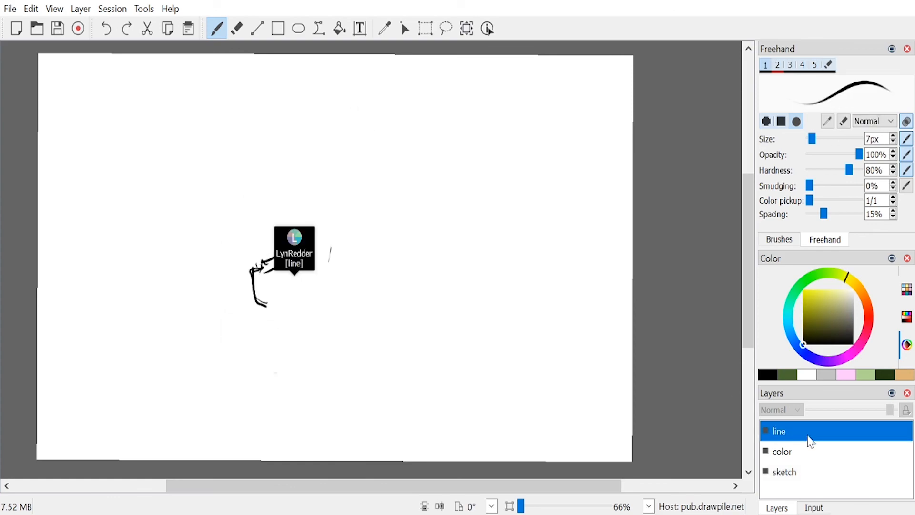
key("6")
left_click(808, 475)
mouse_move(336, 240)
left_mouse_down()
mouse_move(257, 294)
mouse_move(256, 242)
mouse_move(277, 302)
left_mouse_up()
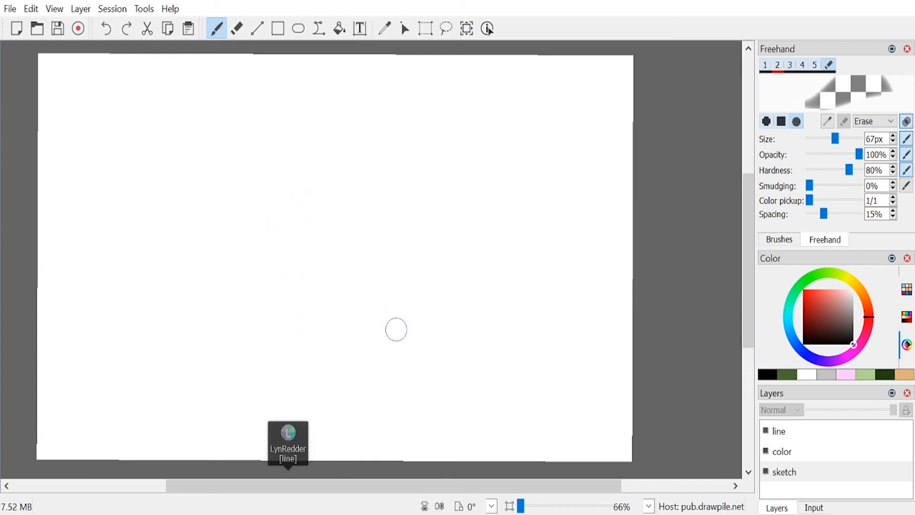
Step: Sketch a head with skull, face outline, jaw and ear in muted pink-purple on the sketch layer with the 7 px brush
key("1")
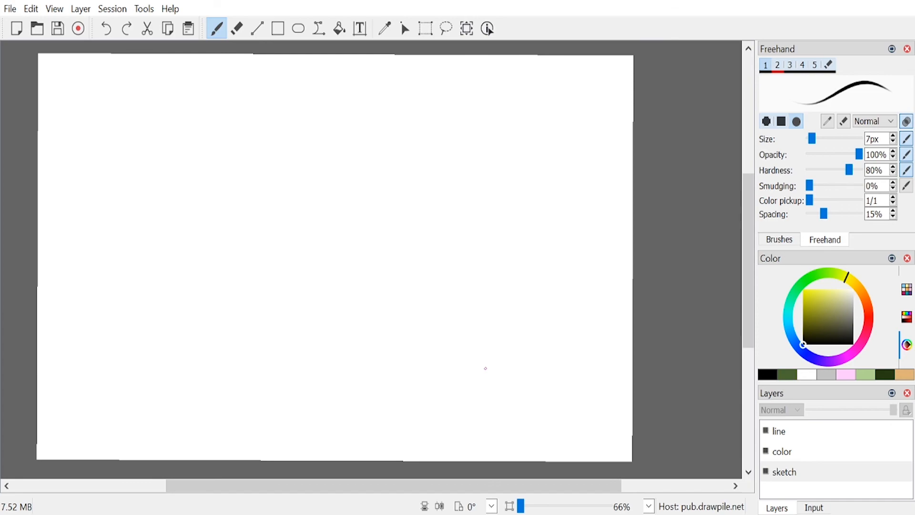
left_click(854, 375)
left_click(836, 306)
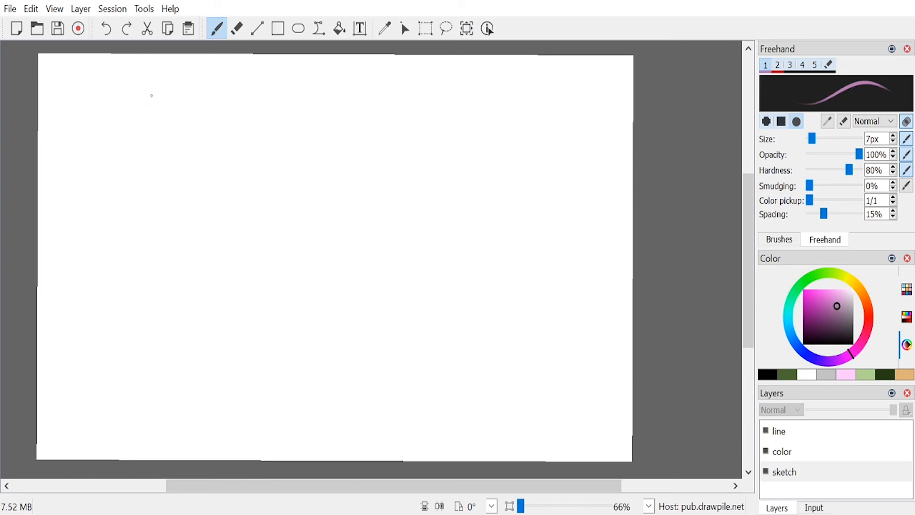
left_click_drag(154, 92, 130, 144)
mouse_move(127, 120)
left_mouse_down()
mouse_move(171, 84)
mouse_move(192, 168)
mouse_move(138, 166)
mouse_move(159, 95)
left_mouse_up()
left_click_drag(182, 90, 160, 158)
mouse_move(159, 154)
left_mouse_down()
mouse_move(161, 100)
mouse_move(150, 157)
mouse_move(127, 174)
mouse_move(133, 196)
left_mouse_up()
left_click_drag(134, 162, 121, 193)
mouse_move(133, 222)
left_mouse_down()
mouse_move(128, 198)
mouse_move(138, 242)
mouse_move(160, 249)
mouse_move(213, 215)
left_mouse_up()
mouse_move(213, 215)
left_mouse_down()
mouse_move(209, 167)
mouse_move(211, 219)
left_mouse_up()
mouse_move(207, 167)
left_mouse_down()
mouse_move(224, 195)
mouse_move(236, 156)
left_mouse_up()
mouse_move(217, 162)
left_mouse_down()
mouse_move(232, 149)
mouse_move(215, 189)
left_mouse_up()
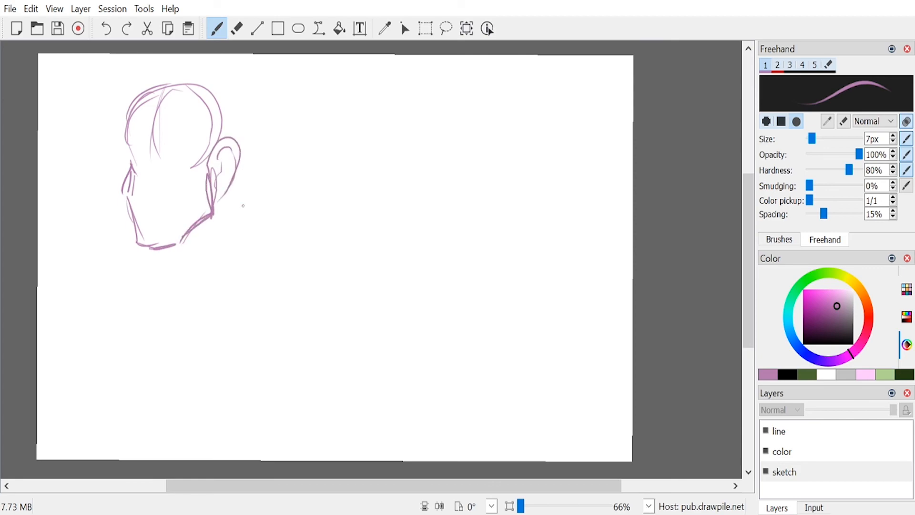
Step: Sketch the mouth, the neck and the shoulders with draped collar lines beneath the purple head
mouse_move(145, 210)
left_mouse_down()
mouse_move(172, 218)
mouse_move(142, 210)
mouse_move(156, 230)
mouse_move(170, 230)
mouse_move(143, 280)
left_mouse_up()
left_click_drag(143, 280, 181, 268)
left_click_drag(214, 266, 216, 272)
left_click_drag(213, 259, 171, 309)
mouse_move(151, 257)
left_mouse_down()
mouse_move(136, 304)
mouse_move(166, 285)
left_mouse_up()
mouse_move(153, 292)
left_mouse_down()
mouse_move(143, 296)
mouse_move(232, 253)
left_mouse_up()
mouse_move(217, 280)
left_mouse_down()
mouse_move(235, 256)
mouse_move(139, 324)
left_mouse_up()
left_click_drag(146, 253, 101, 286)
mouse_move(93, 287)
left_mouse_down()
mouse_move(76, 330)
mouse_move(219, 296)
left_mouse_up()
mouse_move(238, 261)
left_mouse_down()
mouse_move(265, 289)
mouse_move(232, 296)
mouse_move(191, 330)
mouse_move(289, 293)
mouse_move(247, 266)
left_mouse_up()
left_click_drag(217, 273, 187, 318)
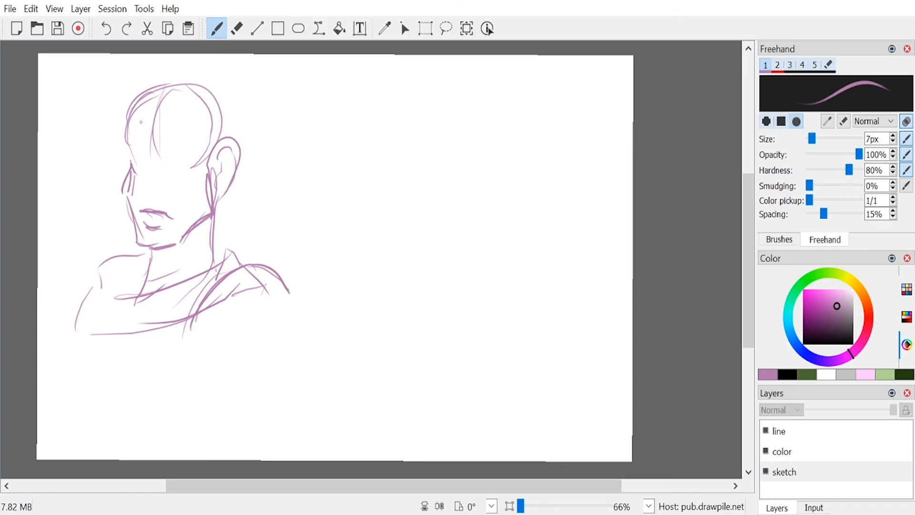
Step: Sketch the nose, half-lidded eyes, brows and cheek crease on the face, redoing the last eye strokes
mouse_move(151, 160)
left_mouse_down()
mouse_move(134, 182)
mouse_move(156, 193)
left_mouse_up()
left_click_drag(160, 188, 158, 196)
mouse_move(149, 150)
left_mouse_down()
mouse_move(138, 172)
mouse_move(193, 157)
left_mouse_up()
left_click_drag(155, 159, 188, 161)
left_click_drag(189, 159, 161, 165)
mouse_move(168, 147)
left_mouse_down()
mouse_move(187, 126)
mouse_move(129, 134)
mouse_move(126, 157)
left_mouse_up()
mouse_move(193, 147)
left_mouse_down()
mouse_move(166, 154)
mouse_move(178, 155)
mouse_move(162, 165)
mouse_move(177, 170)
left_mouse_up()
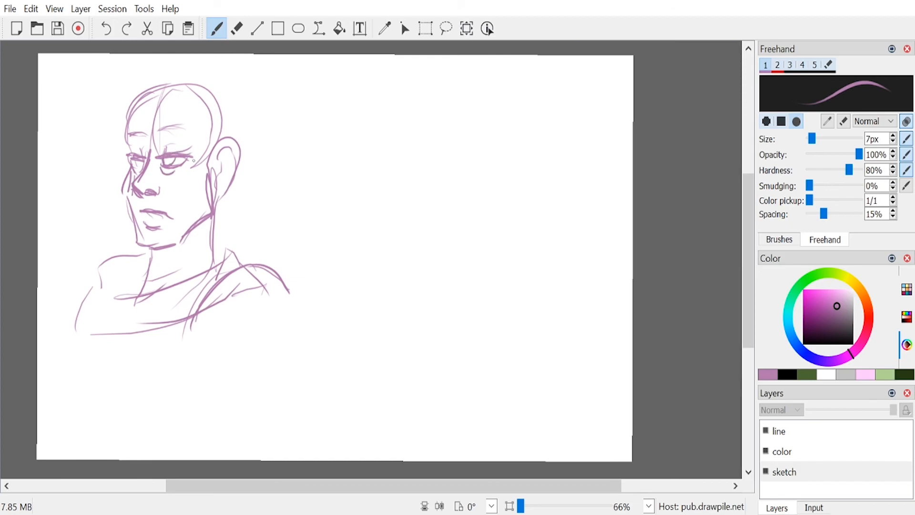
key("ctrl+z")
key("ctrl+z")
left_click_drag(159, 169, 197, 160)
left_click_drag(161, 188, 173, 199)
Step: Sketch swept hair over the crown and loose curls beside the forehead and cheek
left_click_drag(163, 119, 143, 92)
mouse_move(118, 132)
left_mouse_down()
mouse_move(109, 115)
mouse_move(135, 79)
left_mouse_up()
mouse_move(150, 74)
left_mouse_down()
mouse_move(181, 99)
mouse_move(196, 78)
left_mouse_up()
mouse_move(197, 118)
left_mouse_down()
mouse_move(209, 99)
mouse_move(126, 77)
mouse_move(101, 133)
left_mouse_up()
mouse_move(130, 146)
left_mouse_down()
mouse_move(102, 142)
mouse_move(96, 170)
left_mouse_up()
mouse_move(116, 170)
left_mouse_down()
mouse_move(89, 171)
mouse_move(109, 203)
left_mouse_up()
Step: Sketch long wavy hair falling behind the ear and over both shoulders, redoing the first back curve
left_click_drag(202, 90, 274, 123)
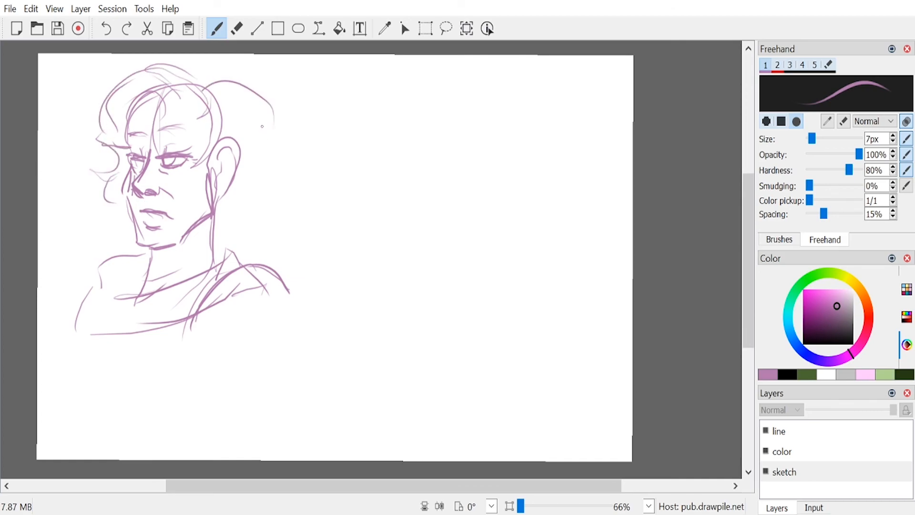
key("ctrl+z")
mouse_move(206, 84)
left_mouse_down()
mouse_move(263, 126)
mouse_move(241, 231)
left_mouse_up()
mouse_move(261, 153)
left_mouse_down()
mouse_move(258, 212)
mouse_move(266, 187)
mouse_move(289, 282)
left_mouse_up()
left_click_drag(250, 197, 262, 188)
mouse_move(119, 210)
left_mouse_down()
mouse_move(73, 238)
mouse_move(64, 298)
left_mouse_up()
left_click_drag(78, 286, 74, 315)
mouse_move(205, 166)
left_mouse_down()
mouse_move(195, 207)
mouse_move(200, 188)
left_mouse_up()
mouse_move(210, 185)
left_mouse_down()
mouse_move(199, 211)
mouse_move(213, 186)
left_mouse_up()
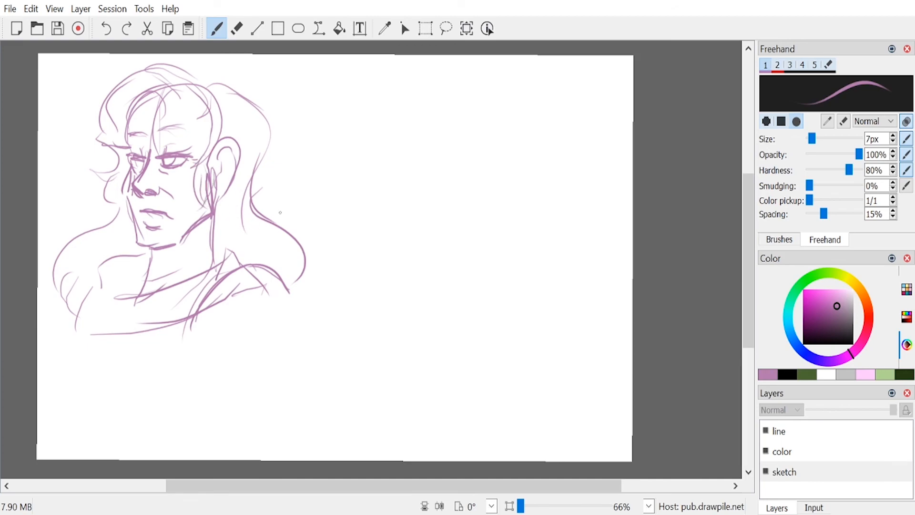
Step: Add darker hair strands across the front hairline and beside the forehead
mouse_move(162, 106)
left_mouse_down()
mouse_move(115, 114)
mouse_move(114, 143)
left_mouse_up()
mouse_move(130, 103)
left_mouse_down()
mouse_move(117, 134)
mouse_move(123, 145)
mouse_move(131, 122)
left_mouse_up()
left_click_drag(133, 142, 122, 153)
left_click_drag(127, 129, 122, 139)
left_click_drag(144, 101, 131, 125)
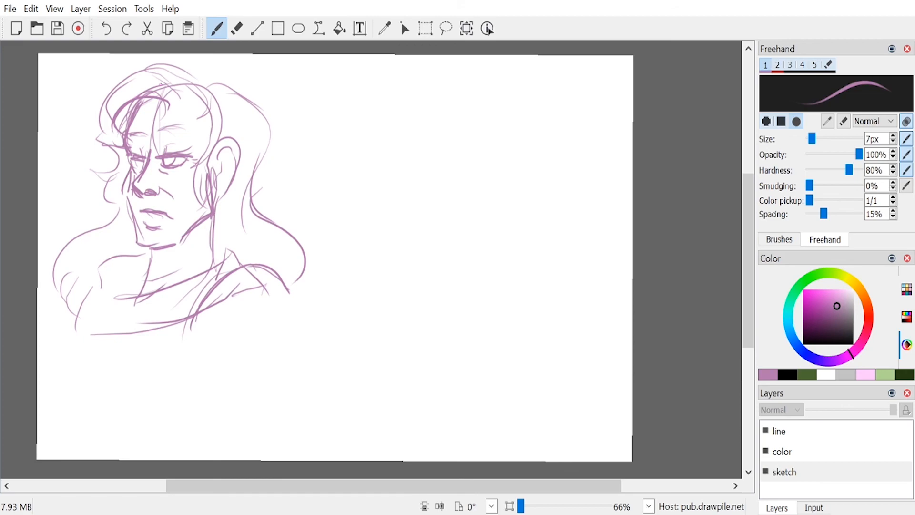
Step: Sketch hair strands in front of the ear, add an earring, and strengthen the cheek and chin contour
left_click_drag(195, 104, 194, 198)
left_click_drag(210, 138, 222, 218)
left_click_drag(206, 159, 221, 216)
left_click_drag(228, 148, 215, 185)
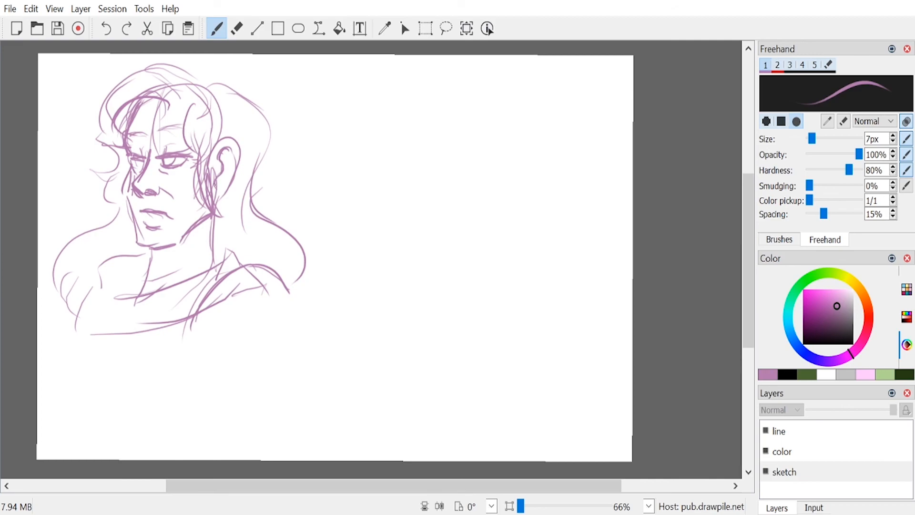
mouse_move(226, 152)
left_mouse_down()
mouse_move(217, 205)
mouse_move(222, 190)
left_mouse_up()
mouse_move(130, 168)
left_mouse_down()
mouse_move(125, 196)
mouse_move(135, 242)
mouse_move(176, 247)
left_mouse_up()
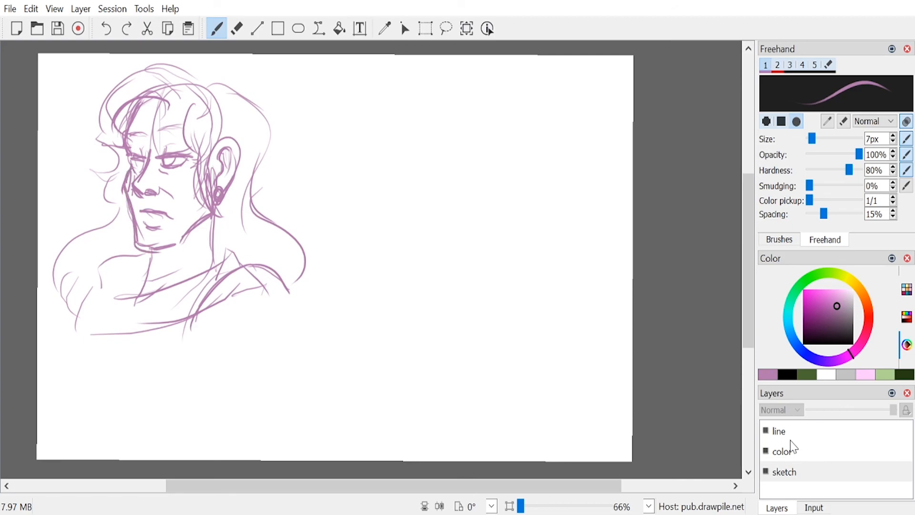
Step: Ink the nose and nostril in black on the line layer, and retry the crease beside the nose
left_click(781, 431)
left_click(788, 375)
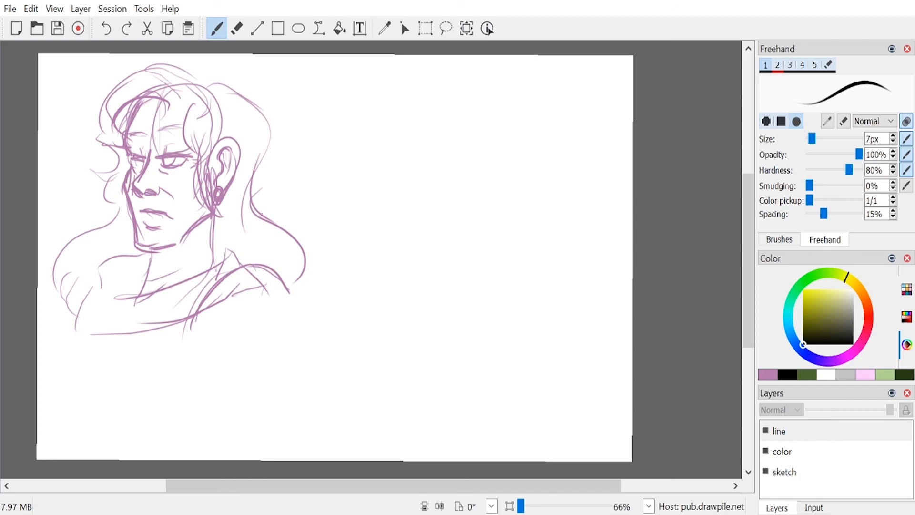
mouse_move(148, 149)
left_mouse_down()
mouse_move(141, 197)
mouse_move(164, 191)
mouse_move(157, 183)
left_mouse_up()
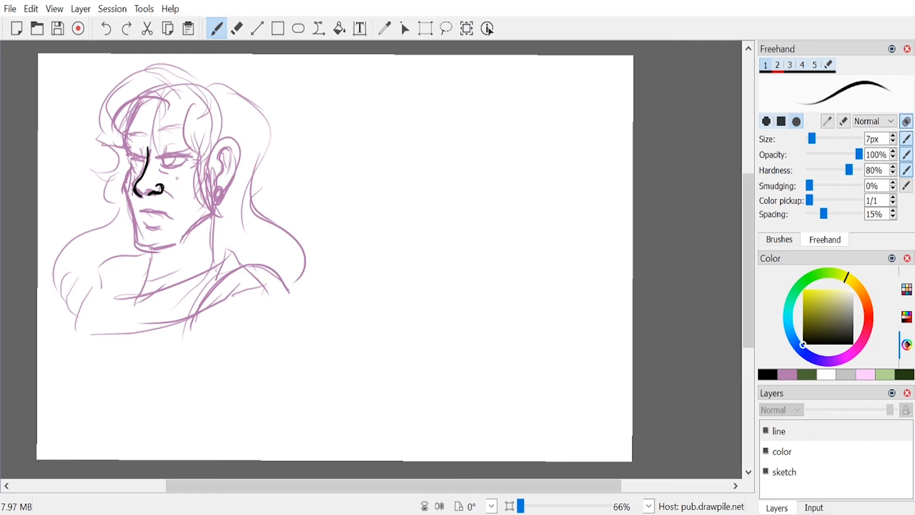
left_click_drag(161, 186, 176, 204)
key("ctrl+z")
mouse_move(162, 187)
left_mouse_down()
mouse_move(183, 209)
mouse_move(175, 198)
left_mouse_up()
key("ctrl+z")
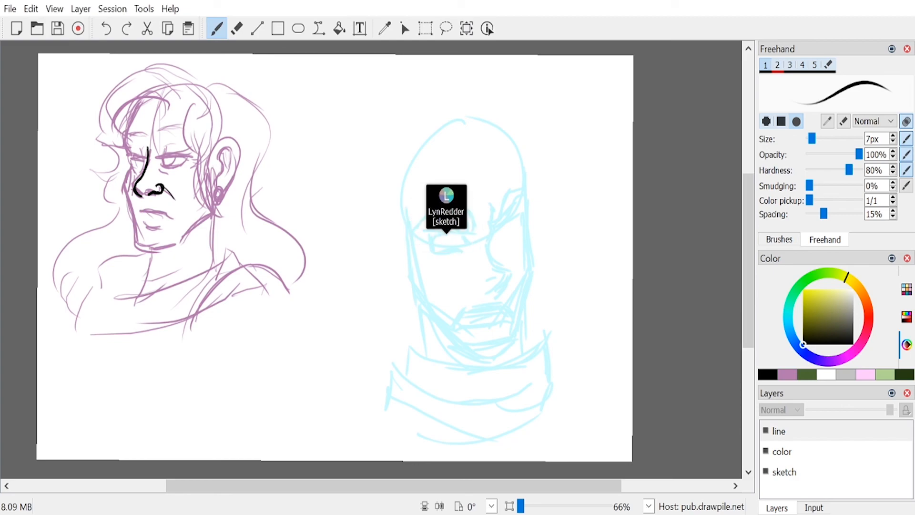
Step: Ink the chin, jawline and mouth in black, undoing unsatisfactory strokes
mouse_move(136, 245)
left_mouse_down()
mouse_move(174, 251)
mouse_move(146, 246)
mouse_move(191, 235)
mouse_move(215, 209)
left_mouse_up()
key("ctrl+z")
key("ctrl+z")
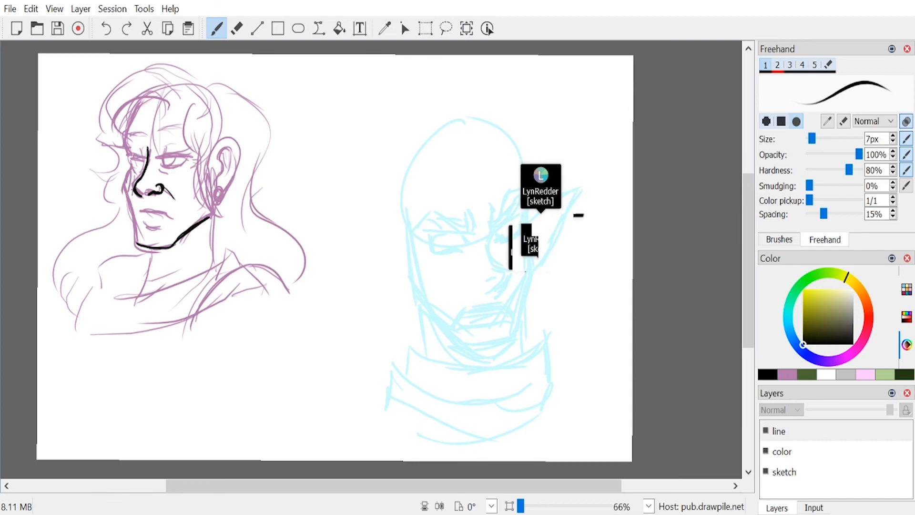
mouse_move(138, 211)
left_mouse_down()
mouse_move(175, 215)
mouse_move(151, 211)
mouse_move(174, 217)
mouse_move(168, 222)
left_mouse_up()
key("ctrl+z")
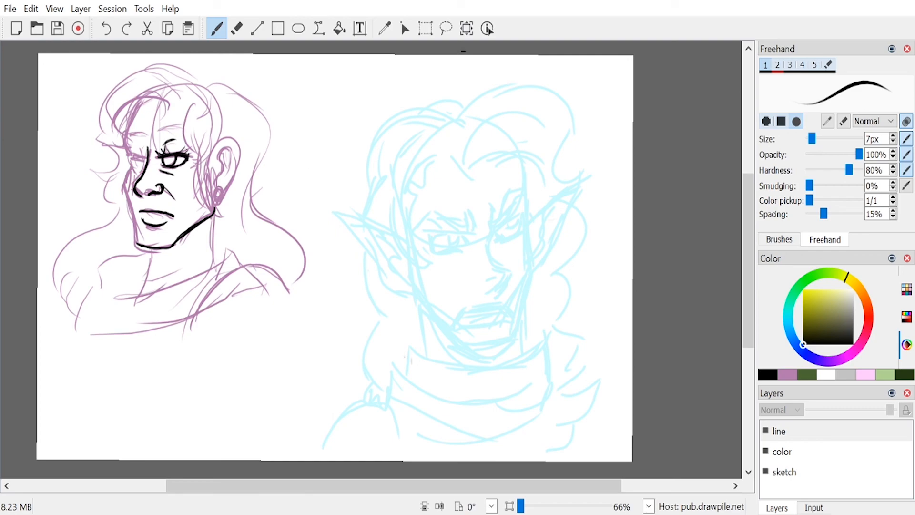
Step: Ink the eyes, the side of the face and the ear with its earring in black, undoing stray strokes
key("ctrl+z")
key("ctrl+z")
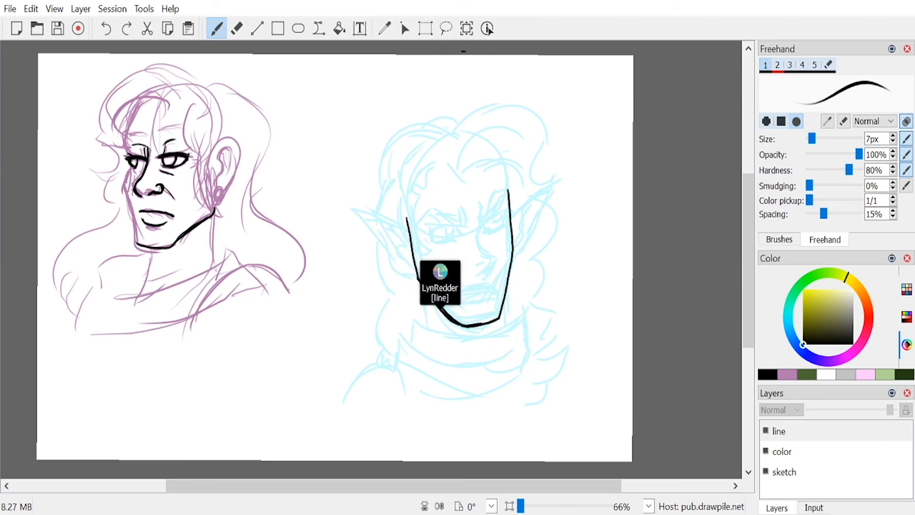
key("ctrl+z")
left_click_drag(142, 157, 140, 167)
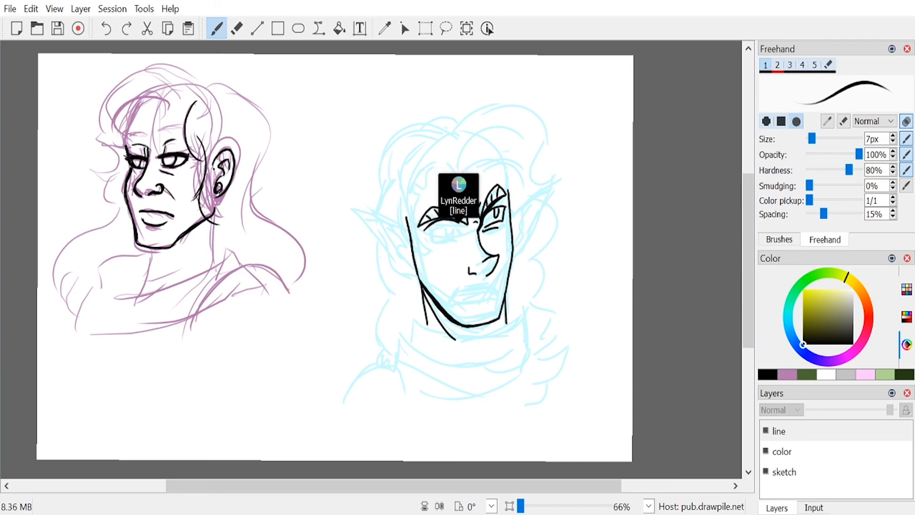
left_click_drag(226, 202, 212, 209)
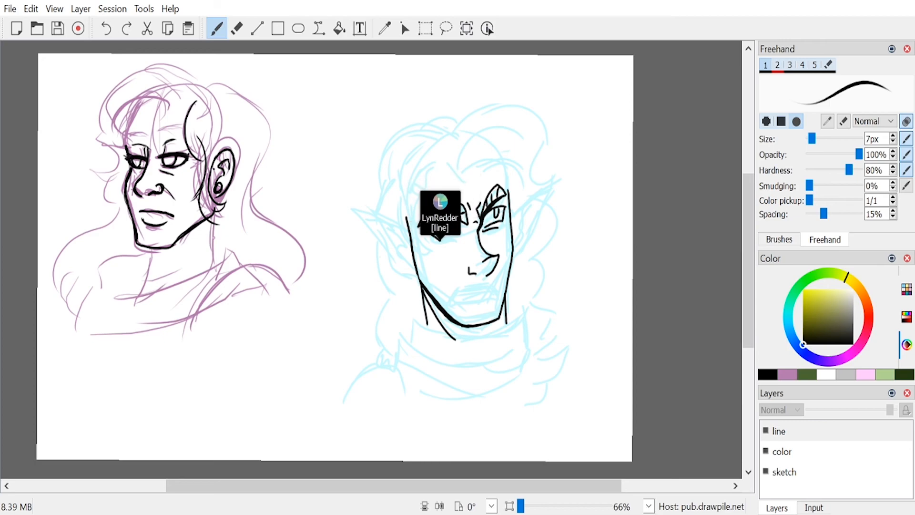
Step: Ink the front hair in black, covering the swept forehead strands, the crown outline and the curls beside the face
key("6")
key("1")
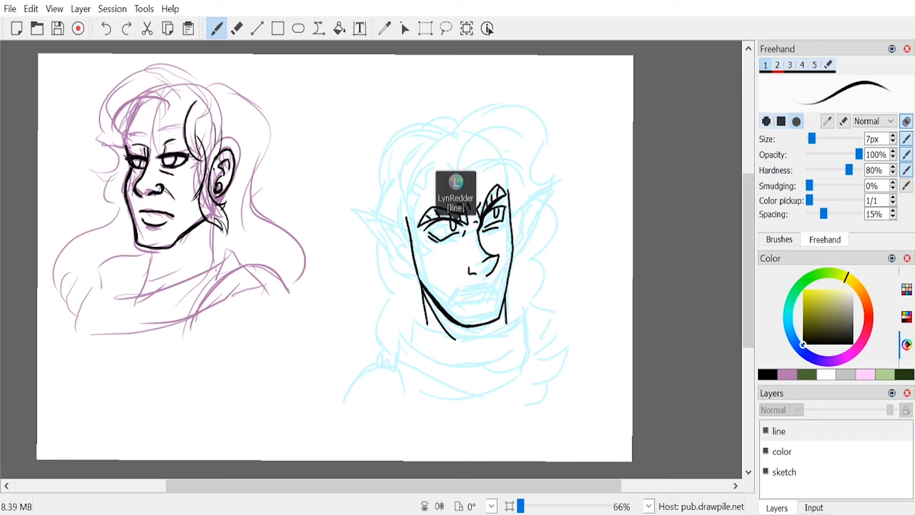
mouse_move(173, 108)
left_mouse_down()
mouse_move(171, 97)
mouse_move(119, 139)
left_mouse_up()
left_click_drag(129, 106, 118, 132)
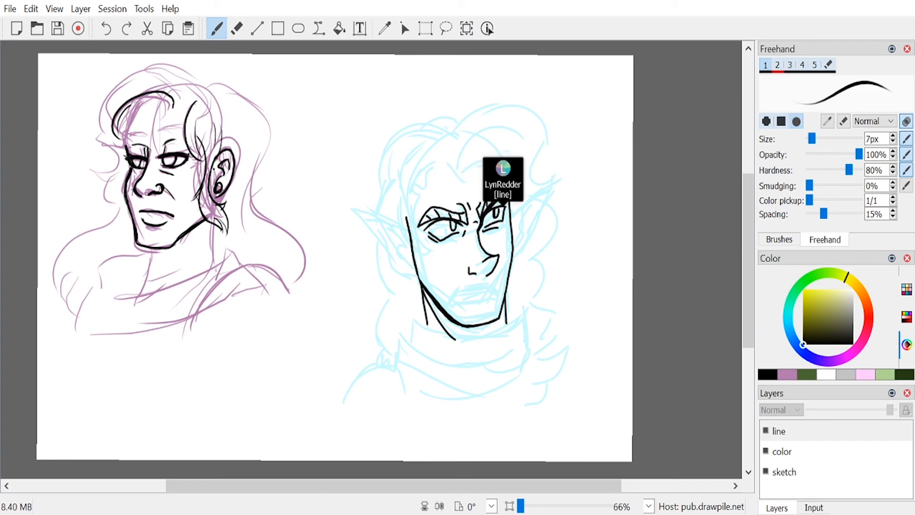
left_click_drag(176, 105, 192, 87)
mouse_move(181, 105)
left_mouse_down()
mouse_move(199, 91)
mouse_move(197, 75)
left_mouse_up()
mouse_move(189, 70)
left_mouse_down()
mouse_move(128, 75)
mouse_move(120, 145)
left_mouse_up()
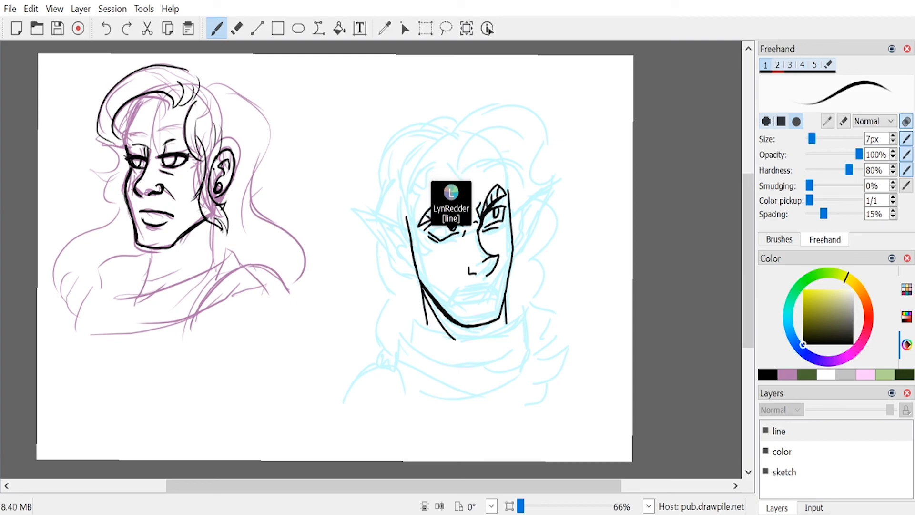
mouse_move(116, 176)
left_mouse_down()
mouse_move(95, 189)
mouse_move(127, 224)
left_mouse_up()
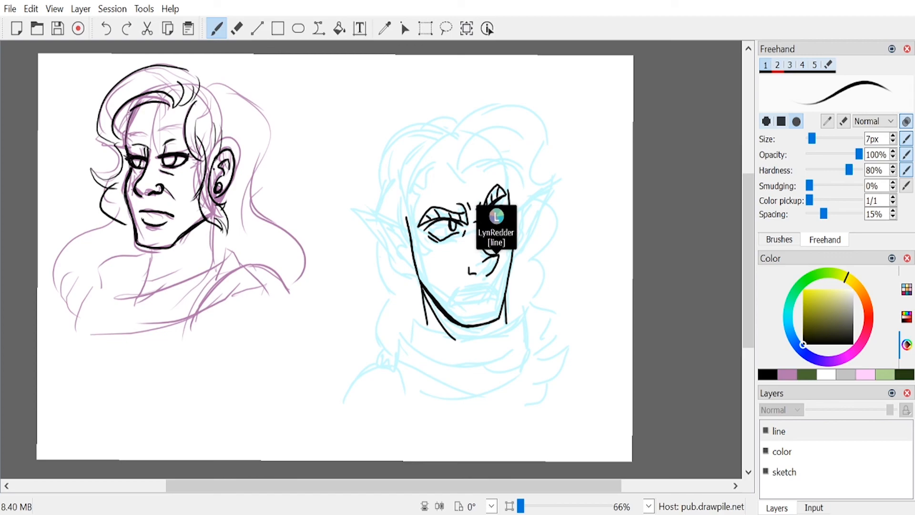
left_click_drag(121, 115, 138, 101)
left_click_drag(126, 138, 136, 108)
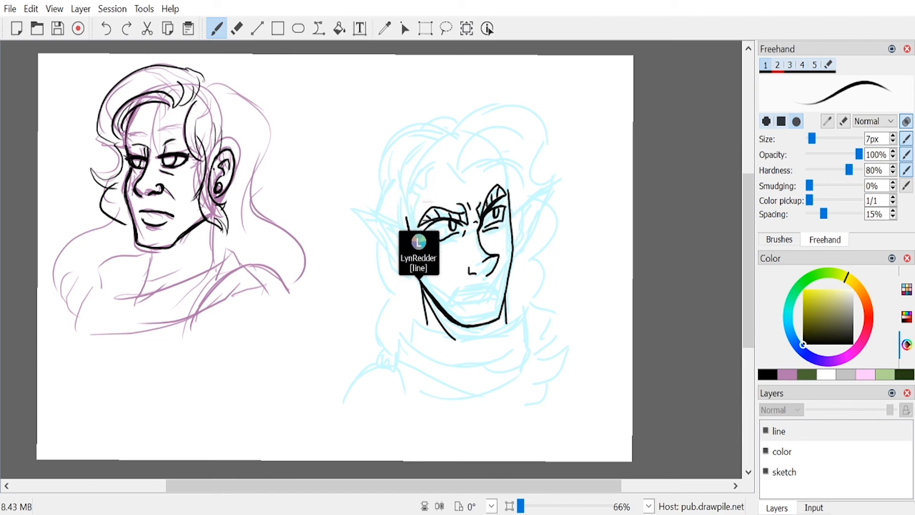
Step: Ink the long outer contour of the hair behind the ear down to the shoulder, undoing and redrawing unsatisfactory strokes
left_click_drag(254, 112, 266, 216)
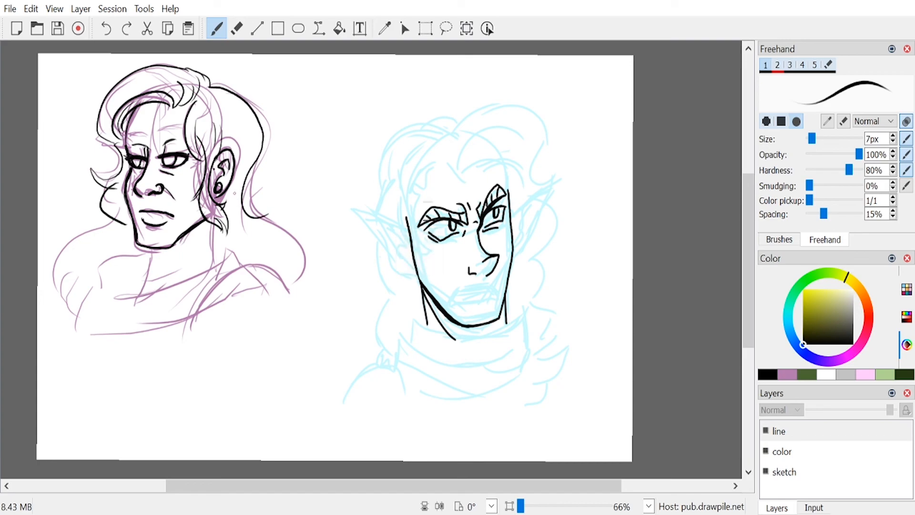
key("ctrl+z")
key("ctrl+z")
left_click_drag(211, 83, 275, 150)
key("ctrl+z")
mouse_move(210, 83)
left_mouse_down()
mouse_move(269, 132)
mouse_move(247, 222)
left_mouse_up()
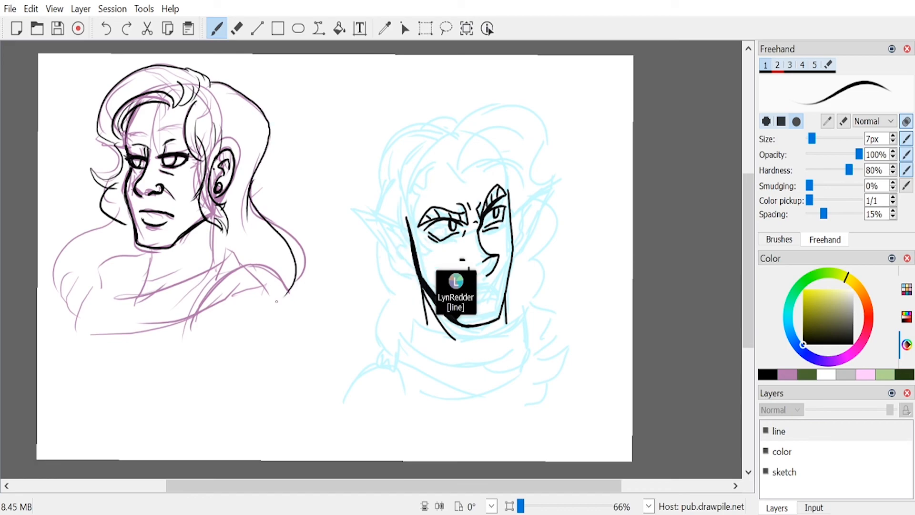
key("ctrl+z")
left_click_drag(249, 184, 294, 282)
Step: Ink the long hair lock falling from below the ear over the chest and the hair on the opposite shoulder
left_click_drag(212, 224, 200, 366)
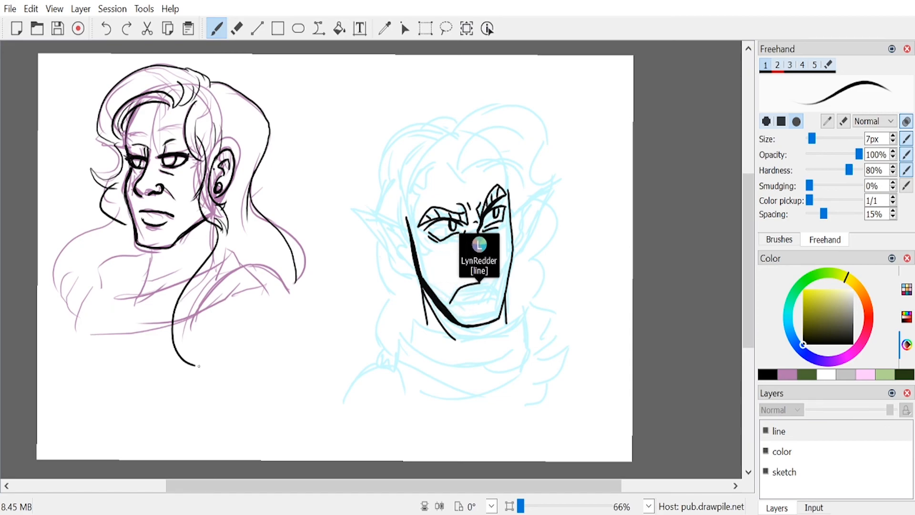
mouse_move(239, 227)
left_mouse_down()
mouse_move(241, 260)
mouse_move(207, 361)
left_mouse_up()
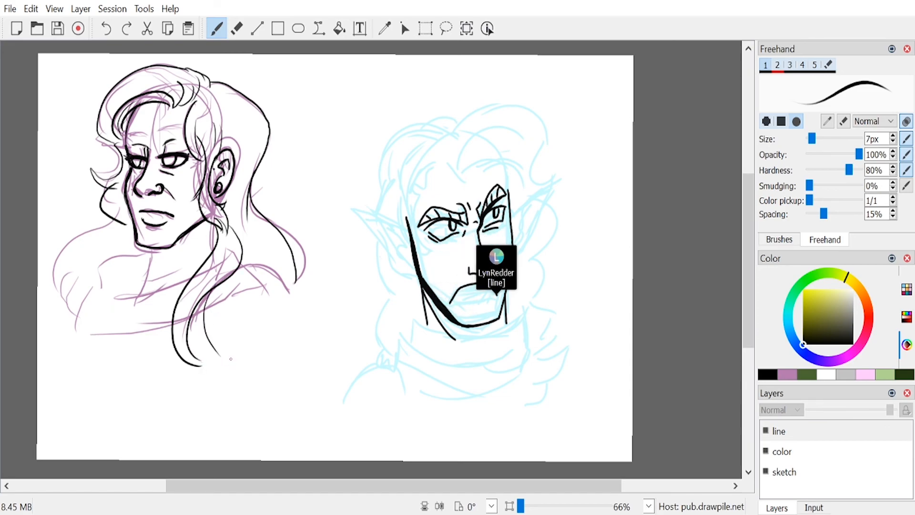
left_click_drag(118, 220, 59, 269)
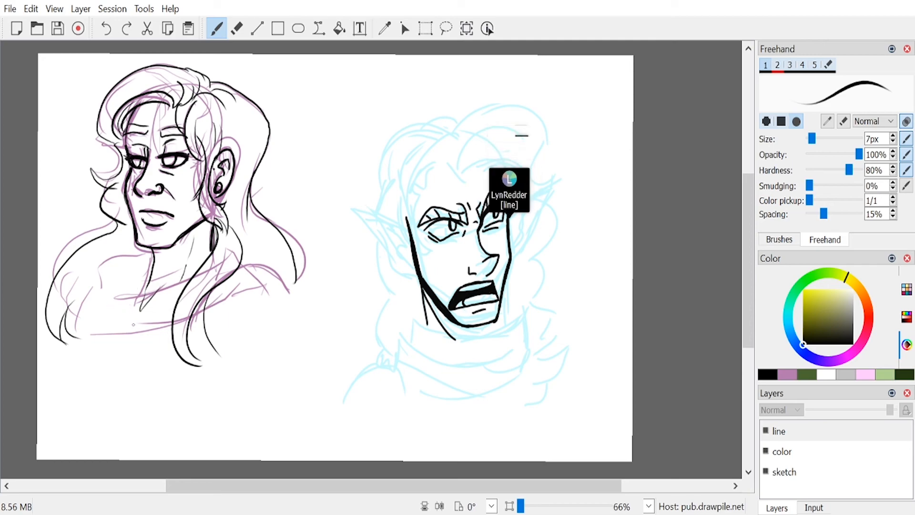
Step: Ink the garment's draped neckline and the near shoulder fold in black, and hatch the shadow beside the neck
key("e")
key("e")
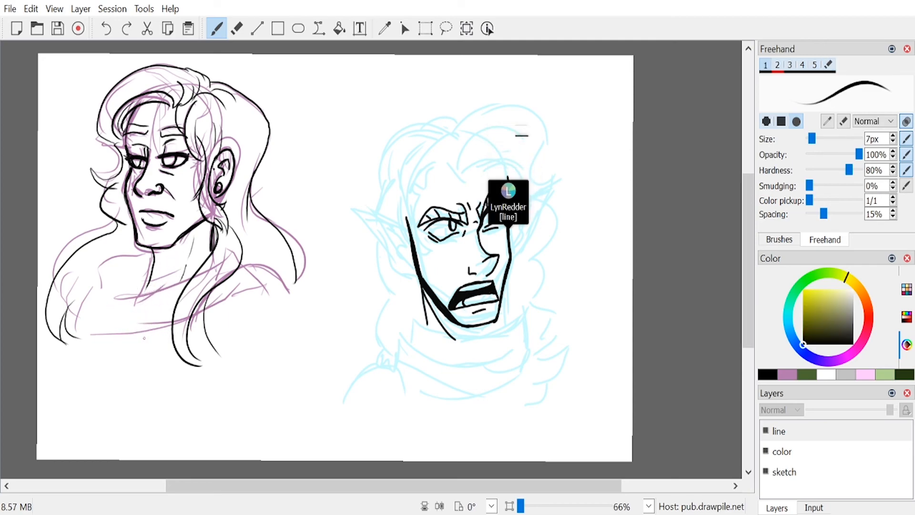
mouse_move(193, 280)
left_mouse_down()
mouse_move(129, 301)
mouse_move(122, 288)
mouse_move(181, 312)
left_mouse_up()
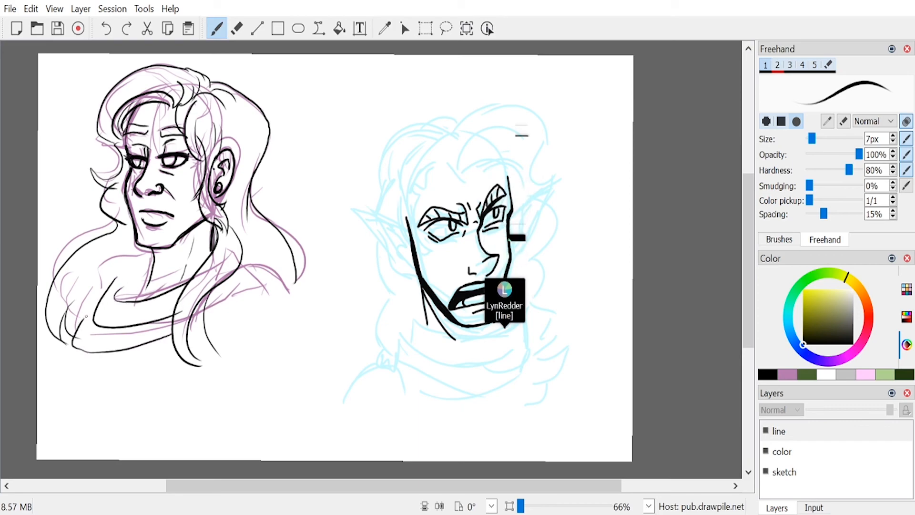
left_click_drag(134, 253, 71, 320)
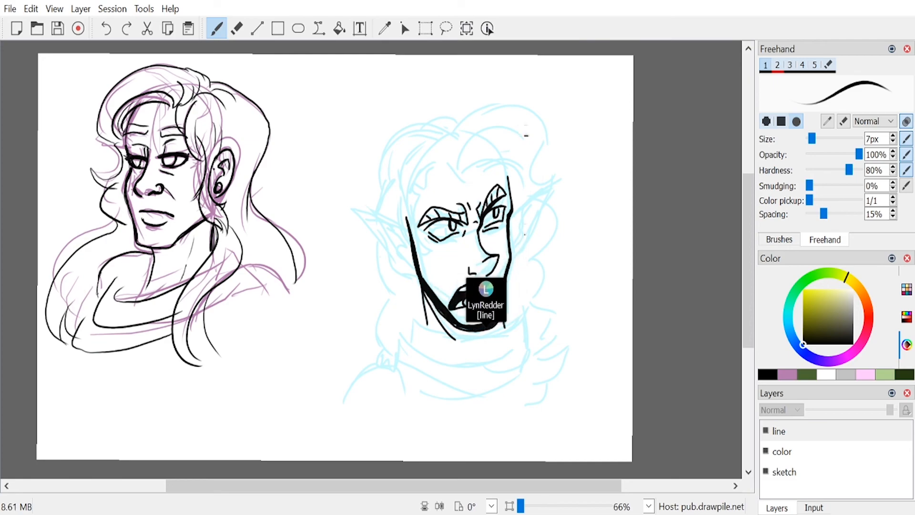
left_click_drag(94, 288, 65, 340)
mouse_move(114, 299)
left_mouse_down()
mouse_move(146, 266)
mouse_move(129, 299)
mouse_move(139, 297)
left_mouse_up()
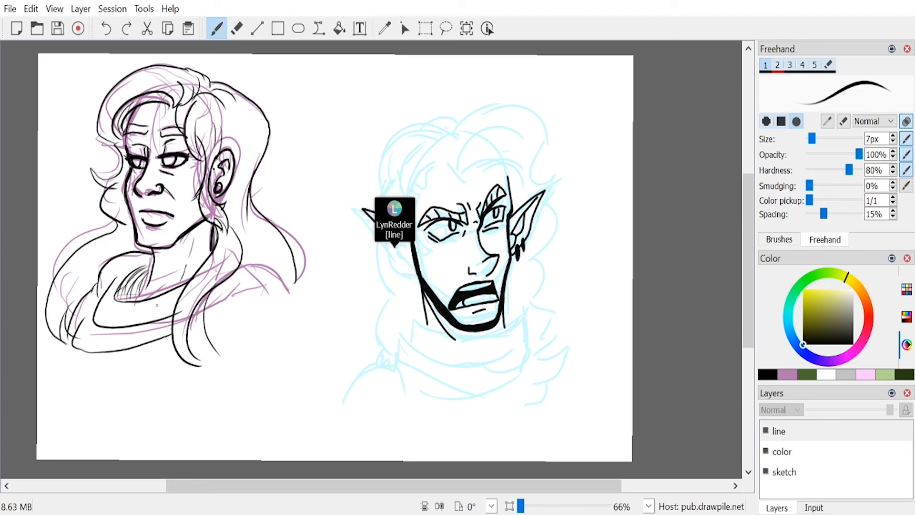
Step: Ink the shoulder behind the long hair lock with its folds, and rework the strands below the ear
left_click_drag(238, 294, 279, 284)
mouse_move(279, 285)
left_mouse_down()
mouse_move(266, 258)
mouse_move(242, 258)
mouse_move(290, 315)
left_mouse_up()
left_click_drag(282, 269, 294, 318)
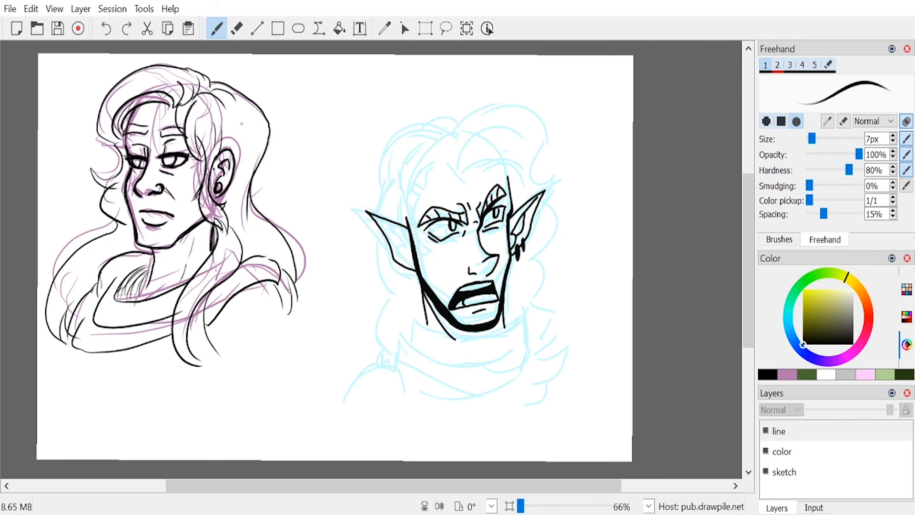
key("e")
key("e")
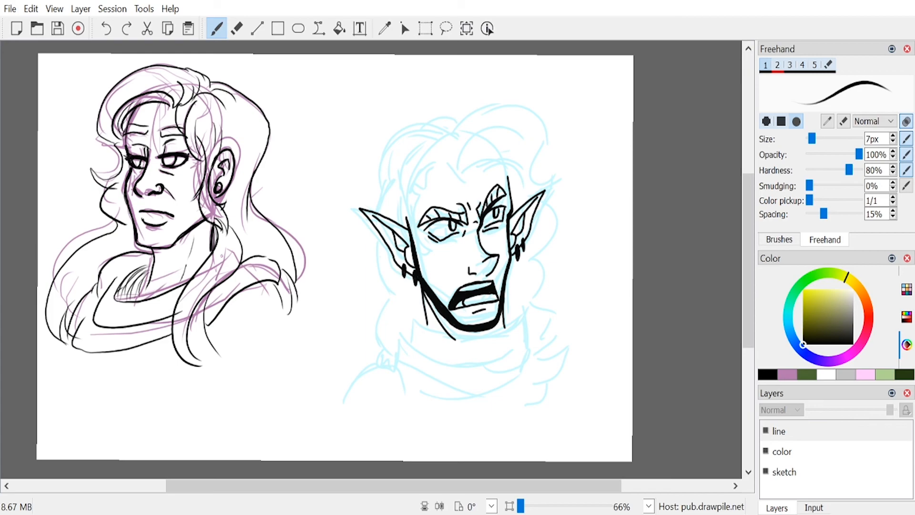
key("e")
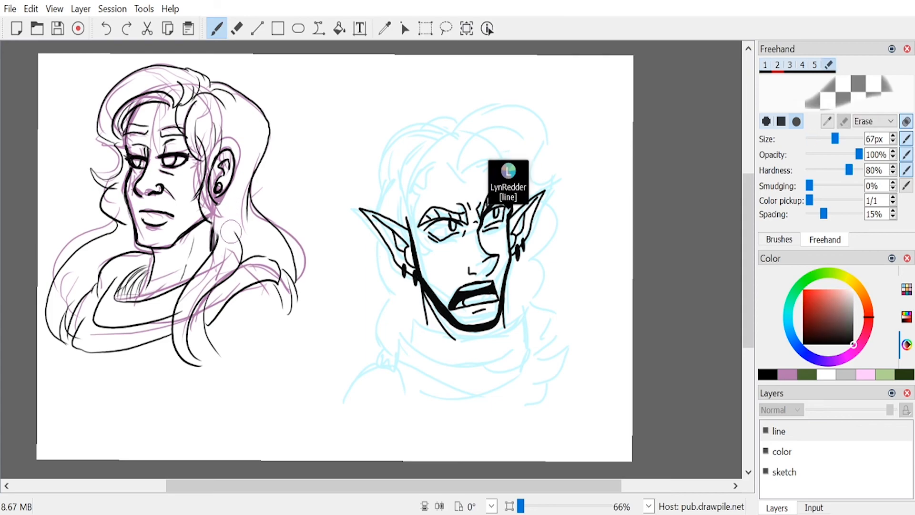
key("e")
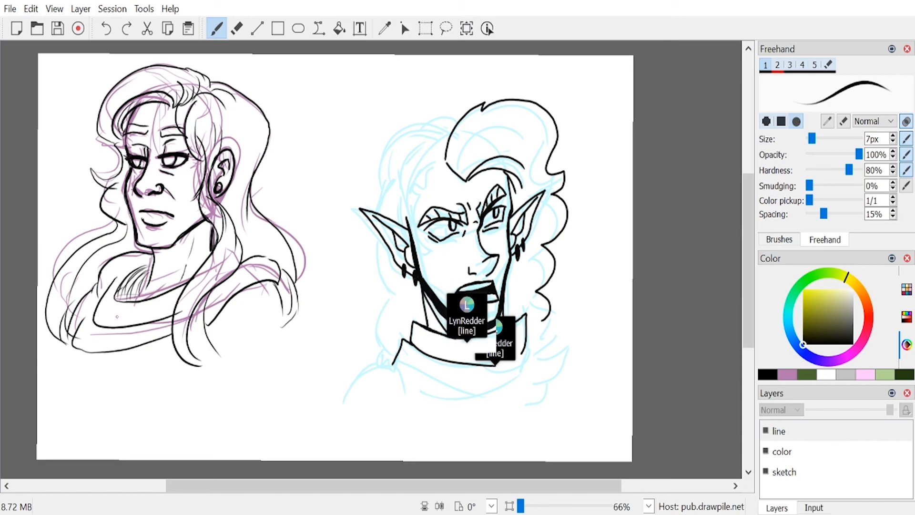
Step: Paint the face, ear and neck in a light peach skin tone on the color layer with a 35 px brush
left_click(785, 457)
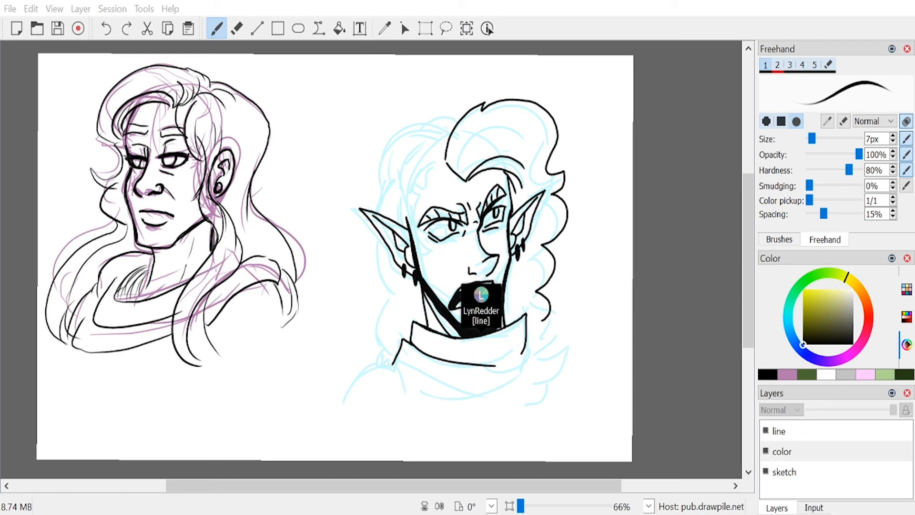
key("alt+Tab")
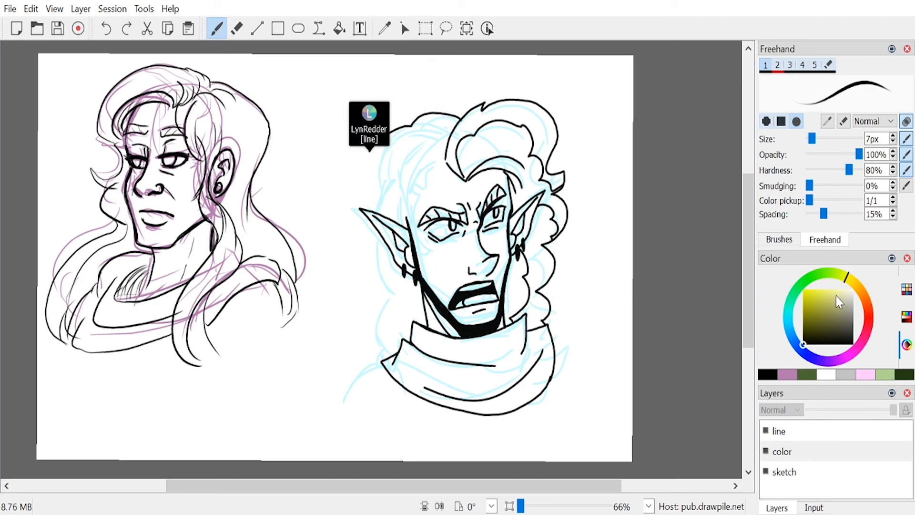
left_click(856, 291)
left_click(836, 295)
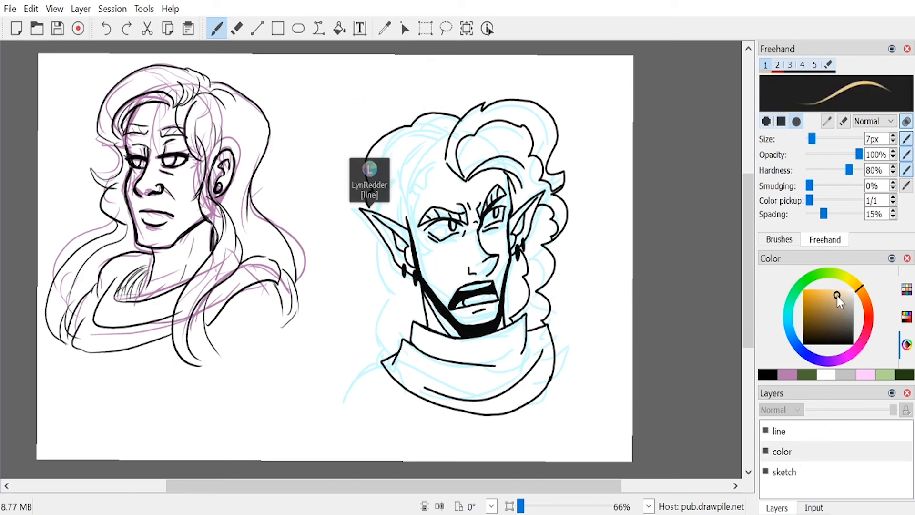
left_click(863, 294)
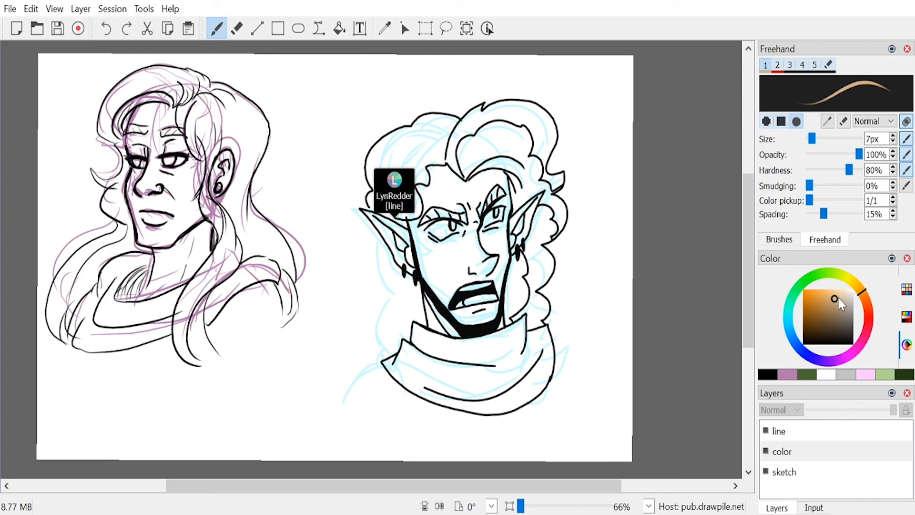
left_click(836, 302)
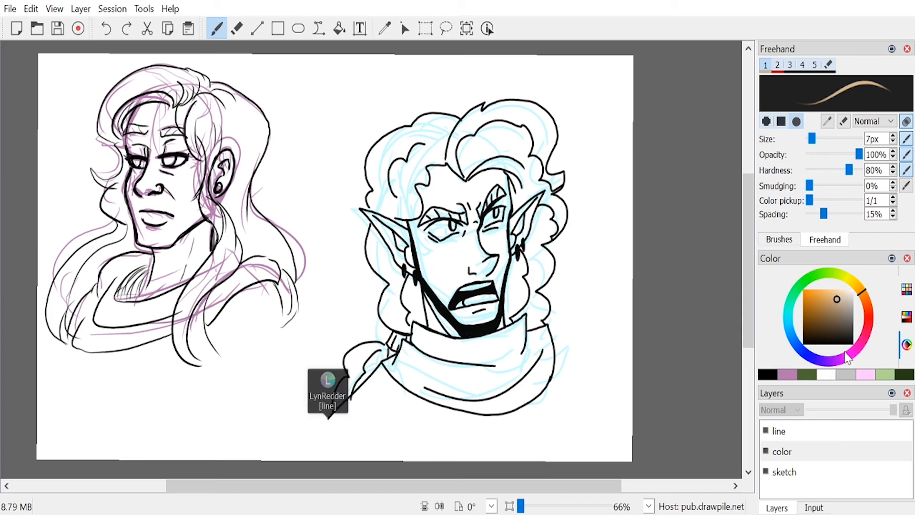
left_click_drag(815, 143, 818, 139)
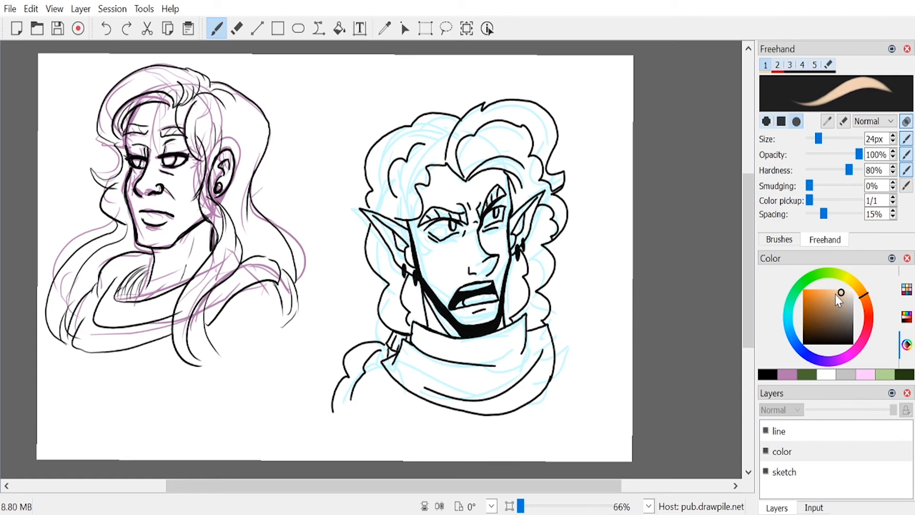
left_click_drag(841, 297, 841, 294)
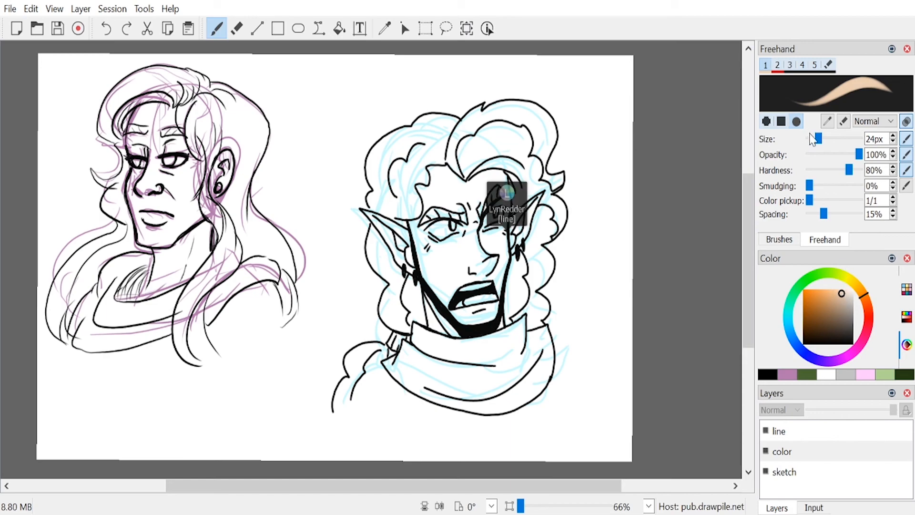
left_click_drag(819, 139, 824, 139)
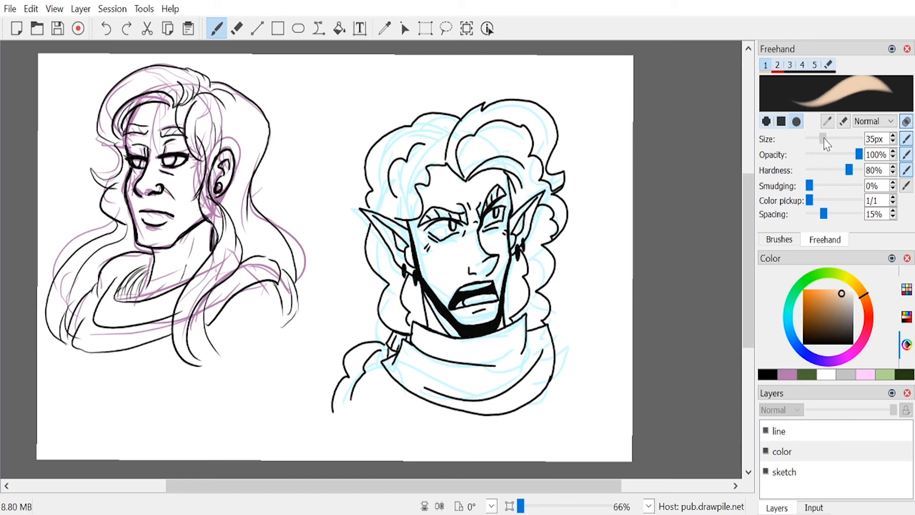
mouse_move(163, 125)
left_mouse_down()
mouse_move(159, 138)
mouse_move(142, 115)
mouse_move(138, 129)
mouse_move(180, 139)
mouse_move(186, 209)
mouse_move(192, 181)
mouse_move(220, 162)
left_mouse_up()
left_click_drag(181, 225, 201, 212)
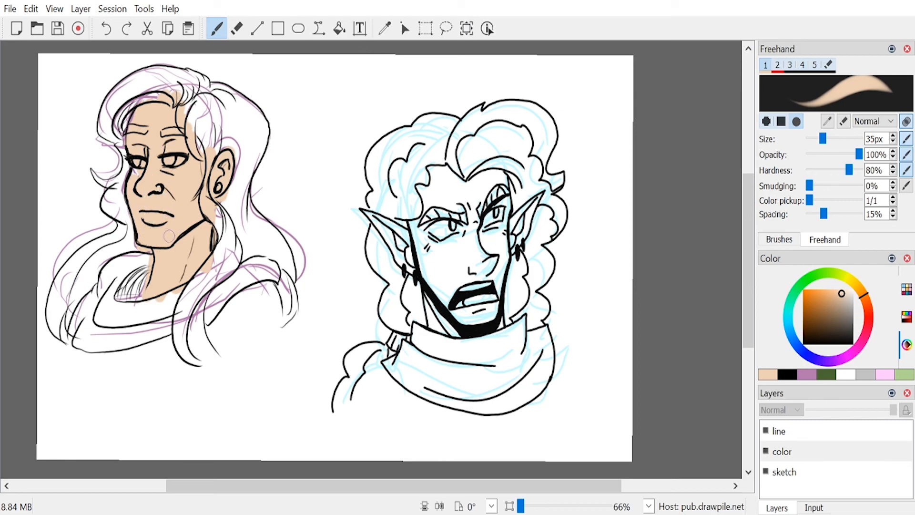
Step: Erase the far eye on the line layer and redraw it closed with scar lines in black, using a 9 px brush
left_click(792, 437)
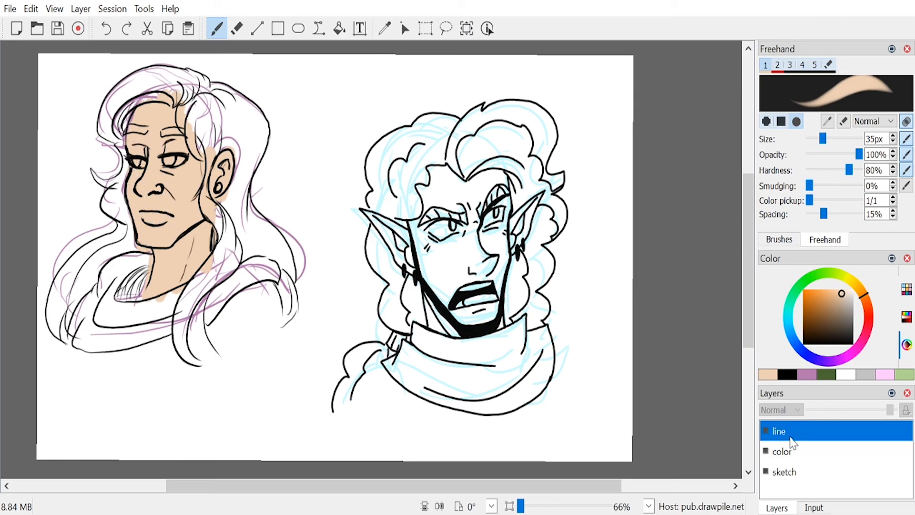
key("e")
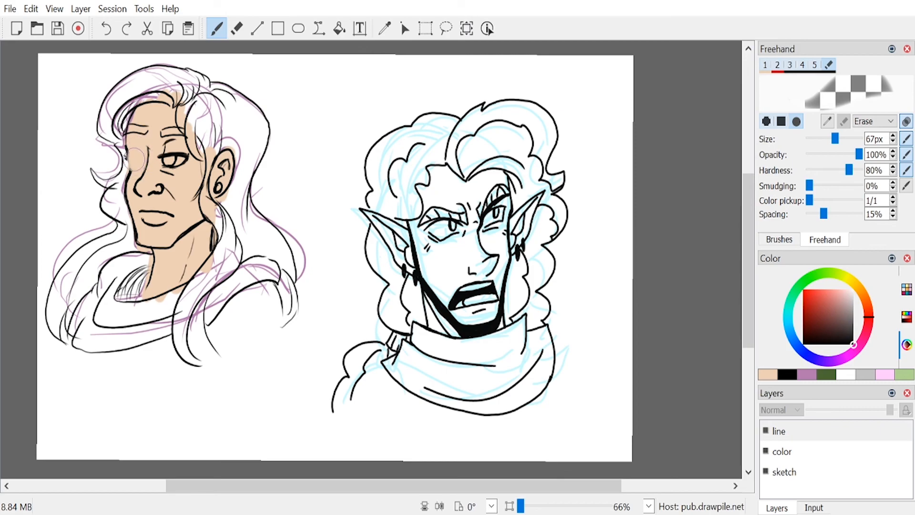
key("e")
left_click(784, 374)
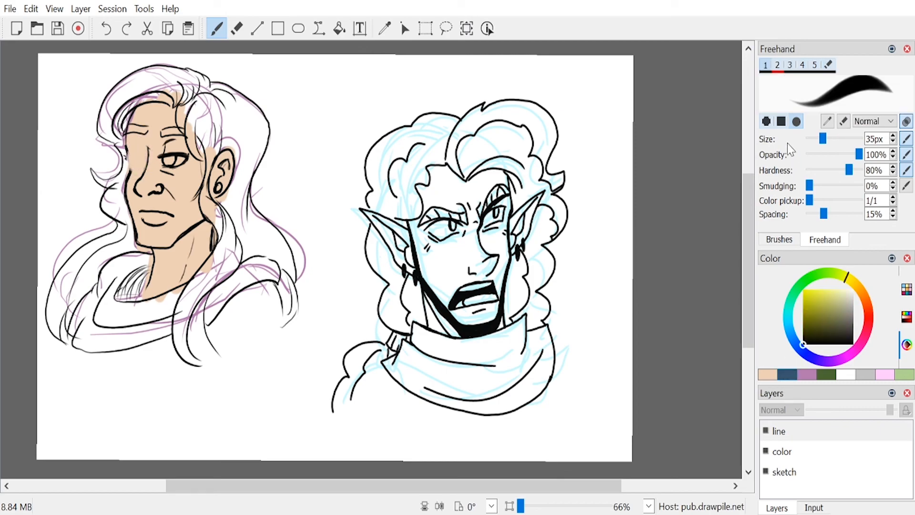
left_click_drag(823, 139, 814, 142)
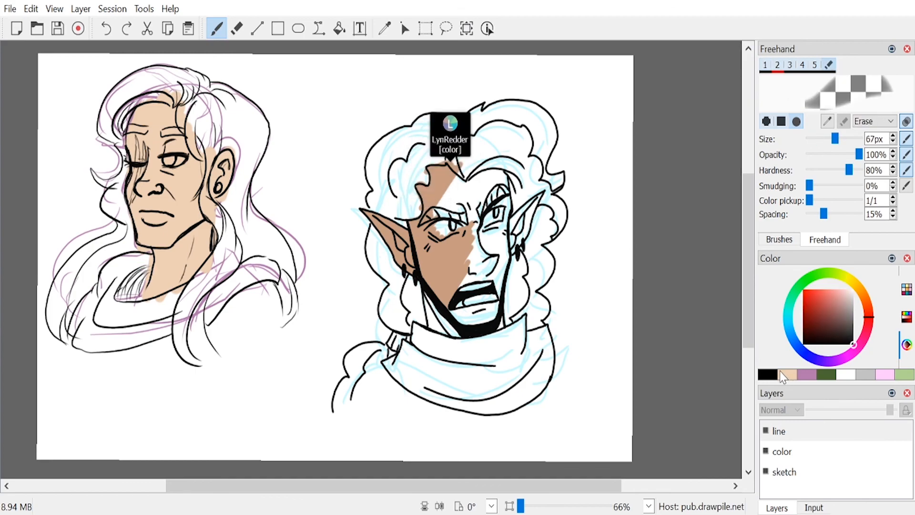
Step: Paint the white of the open eye on the color layer with a 25 px white brush
left_click(797, 457)
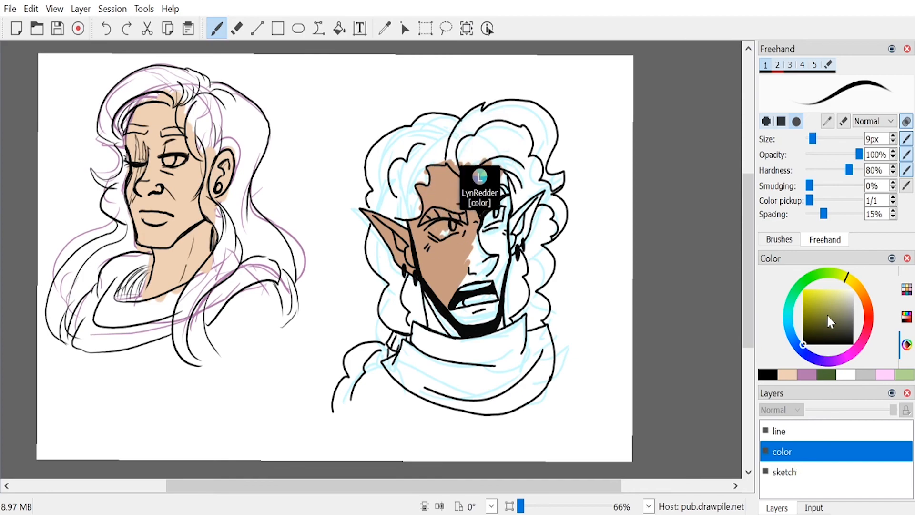
left_click(853, 289)
left_click_drag(812, 138, 823, 138)
left_click_drag(166, 158, 182, 160)
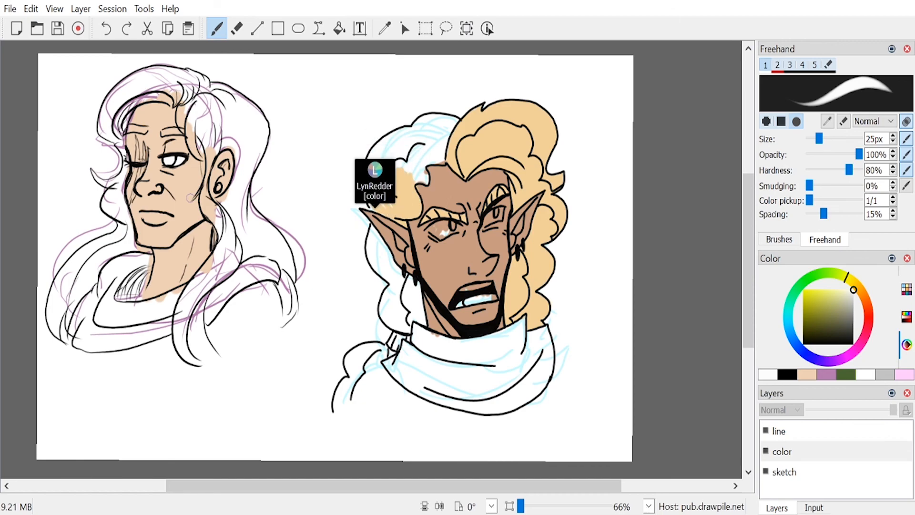
Step: Choose a bright blue and paint the iris of the open eye
left_click(796, 344)
mouse_move(825, 304)
left_mouse_down()
mouse_move(835, 290)
mouse_move(818, 288)
left_mouse_up()
left_click(793, 335)
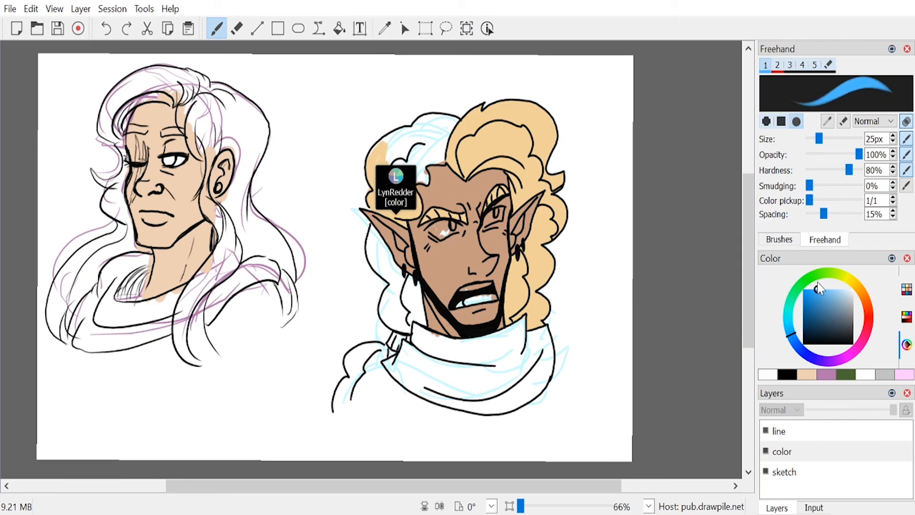
left_click_drag(167, 157, 172, 159)
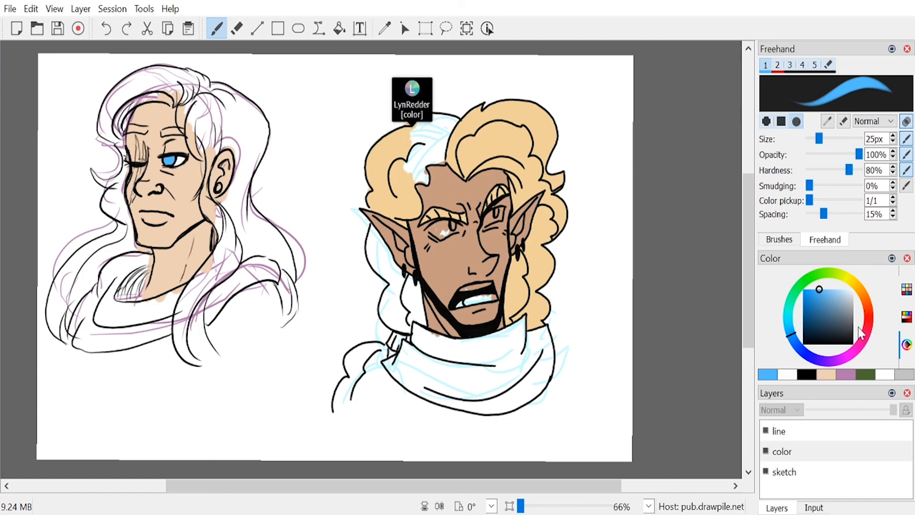
Step: Choose a burnt orange-red and paint the hair around the forehead, temple and ear with a 55 px brush
left_click(868, 318)
left_click_drag(868, 320, 872, 312)
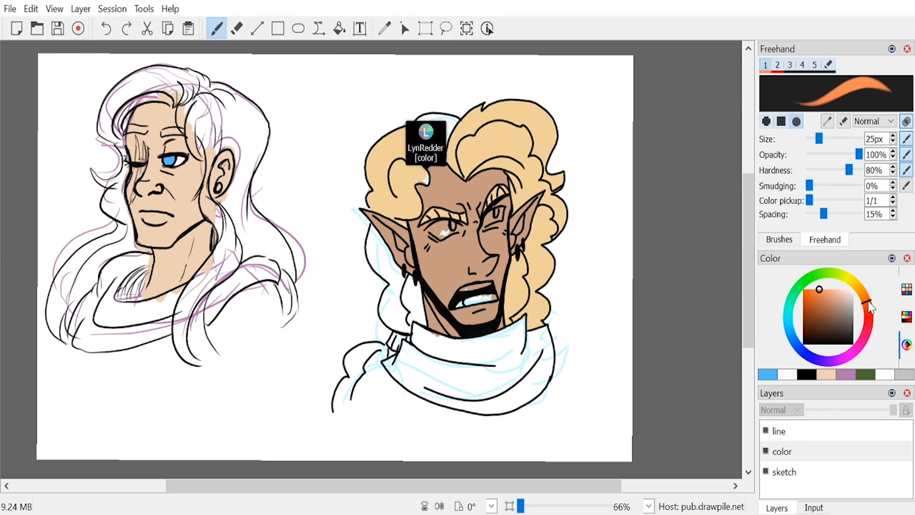
left_click(816, 309)
left_click(867, 307)
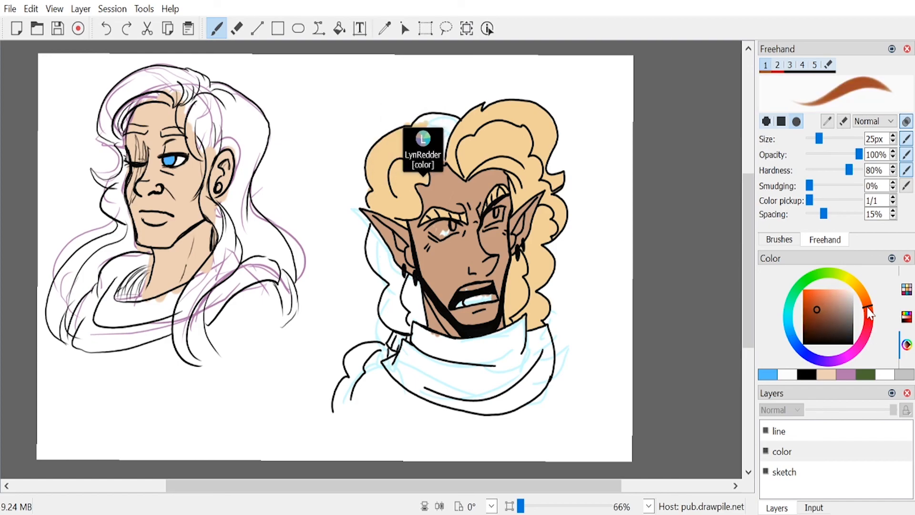
left_click(811, 303)
left_click(808, 307)
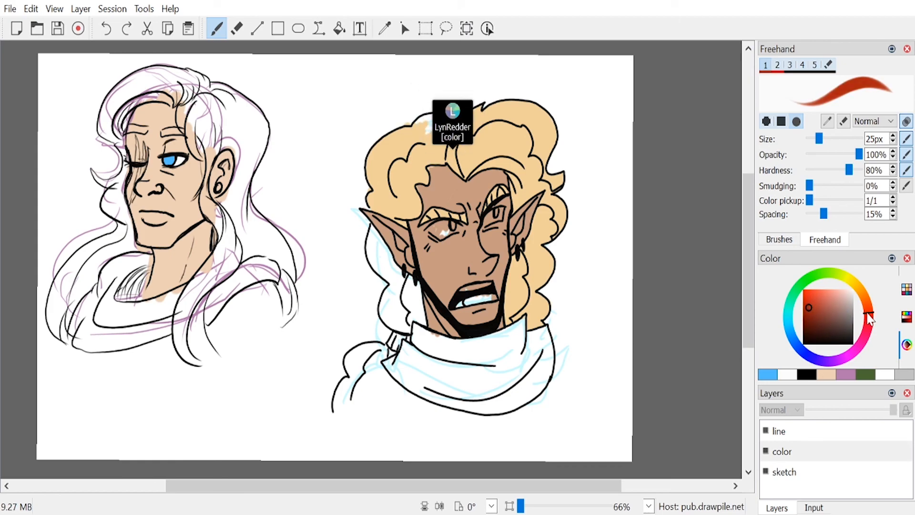
left_click(816, 305)
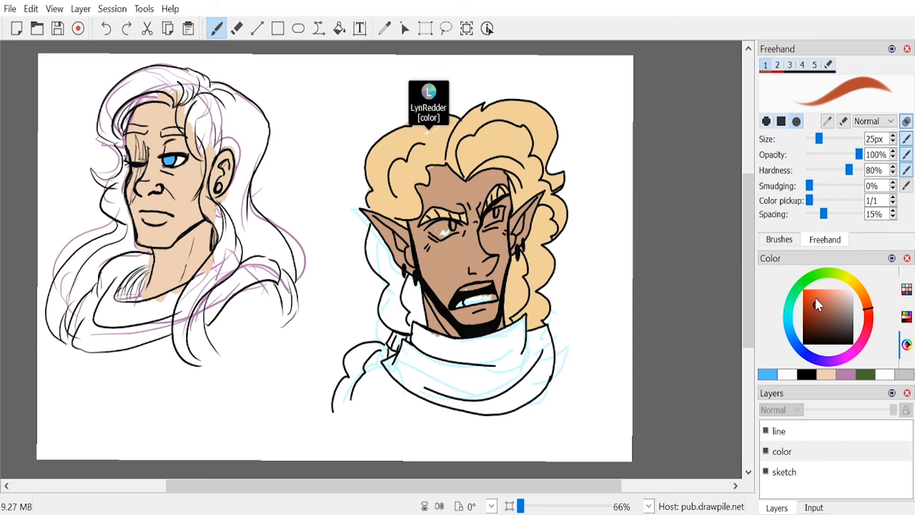
left_click_drag(831, 139, 831, 140)
mouse_move(117, 115)
left_mouse_down()
mouse_move(166, 82)
mouse_move(115, 112)
mouse_move(141, 97)
mouse_move(188, 101)
mouse_move(220, 130)
mouse_move(194, 144)
mouse_move(241, 129)
mouse_move(238, 250)
mouse_move(226, 217)
mouse_move(217, 221)
mouse_move(207, 206)
left_mouse_up()
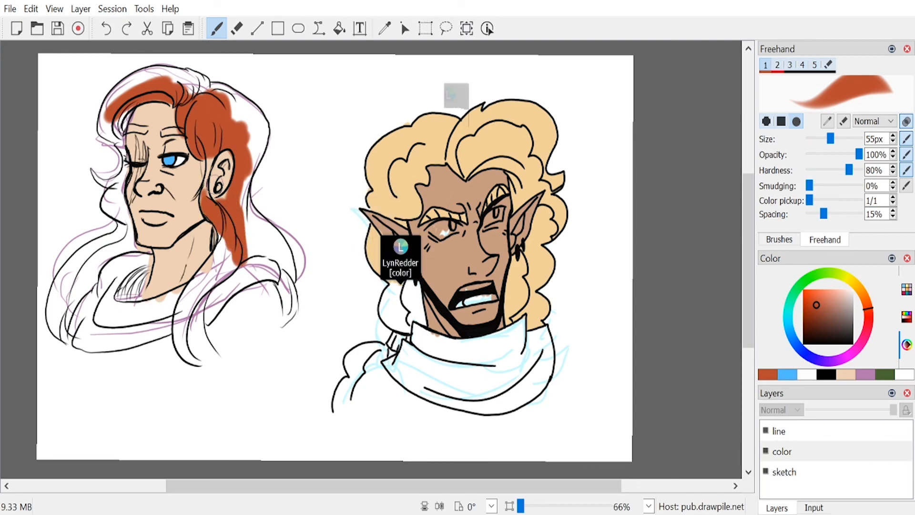
Step: Paint the long lock falling over the shoulder with a 29 px brush and clean up its edge with the eraser
left_click_drag(830, 139, 819, 143)
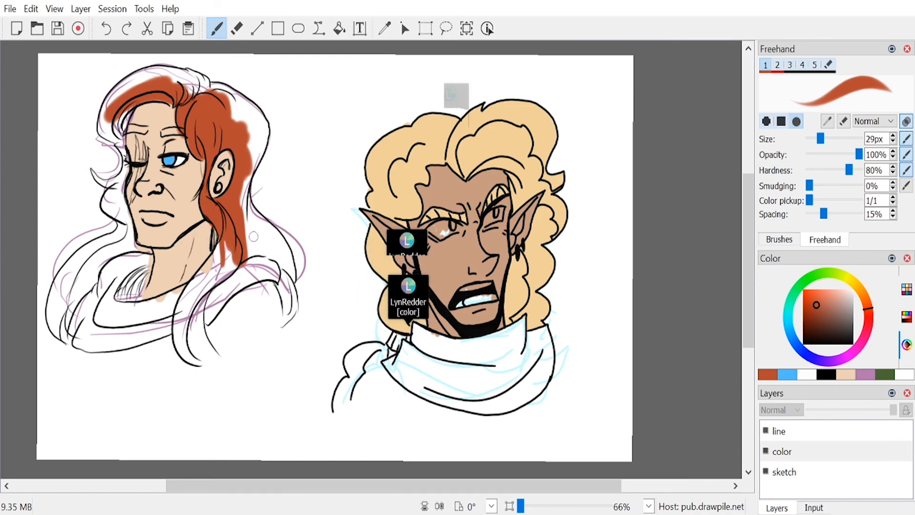
mouse_move(224, 242)
left_mouse_down()
mouse_move(200, 279)
mouse_move(203, 269)
left_mouse_up()
mouse_move(180, 341)
left_mouse_down()
mouse_move(191, 358)
mouse_move(186, 313)
mouse_move(203, 364)
mouse_move(216, 362)
mouse_move(200, 283)
mouse_move(199, 321)
mouse_move(217, 272)
mouse_move(197, 325)
mouse_move(232, 267)
mouse_move(195, 298)
mouse_move(233, 259)
left_mouse_up()
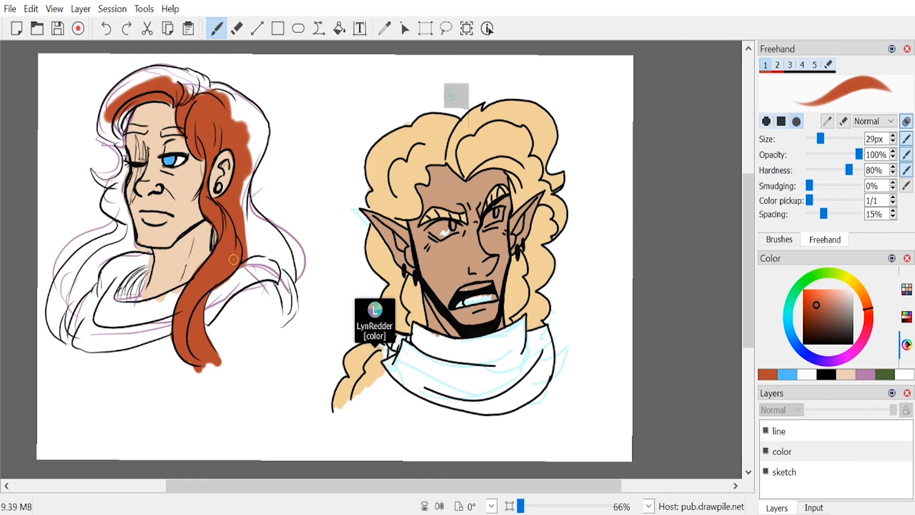
key("e")
mouse_move(235, 283)
left_mouse_down()
mouse_move(217, 318)
mouse_move(226, 350)
left_mouse_up()
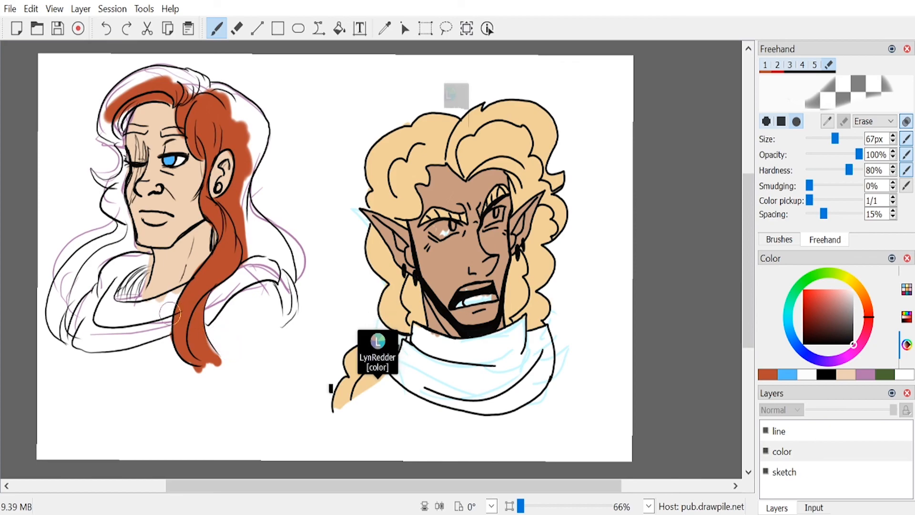
key("e")
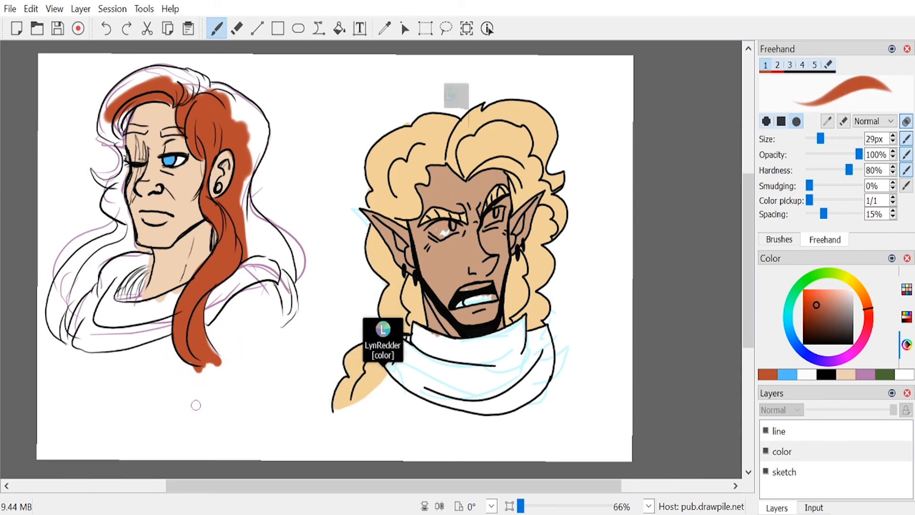
Step: Fill the lock's tip, the back of the hair and the crown up to the outline in the same orange-red
left_click_drag(210, 342, 224, 363)
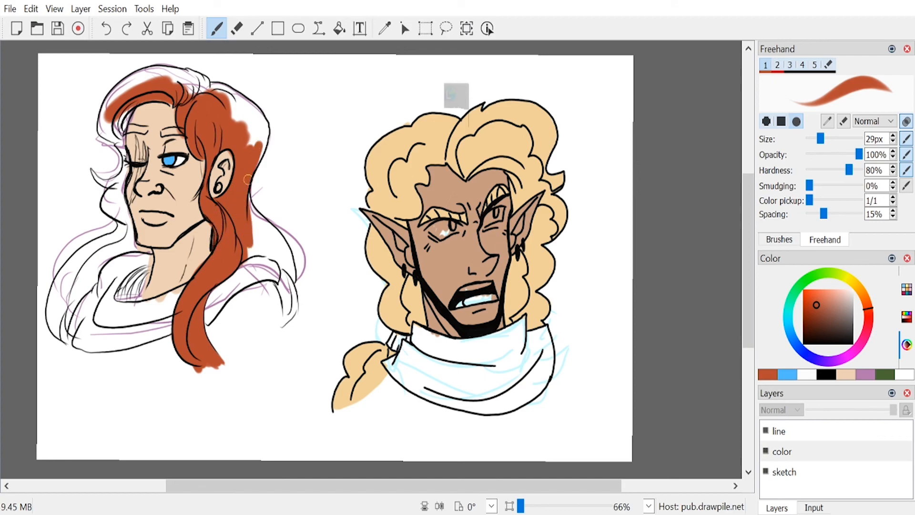
mouse_move(240, 114)
left_mouse_down()
mouse_move(211, 93)
mouse_move(238, 123)
left_mouse_up()
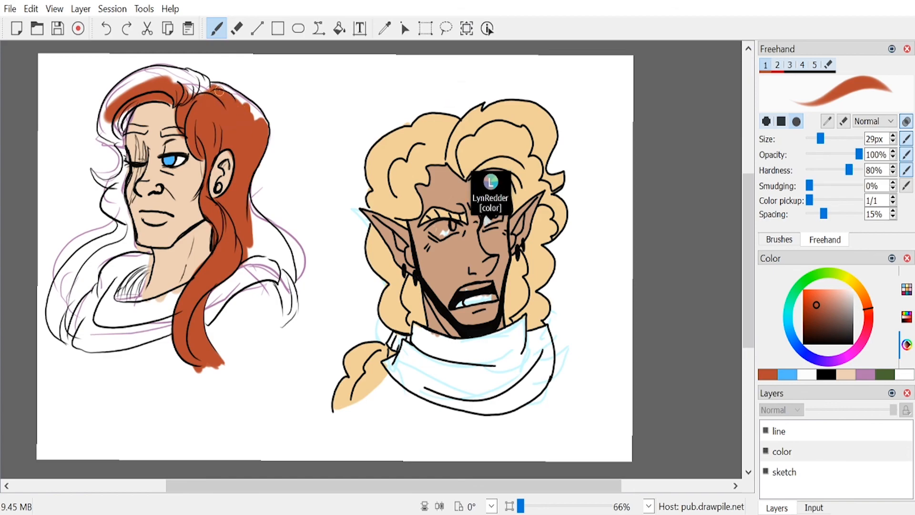
left_click_drag(220, 90, 256, 114)
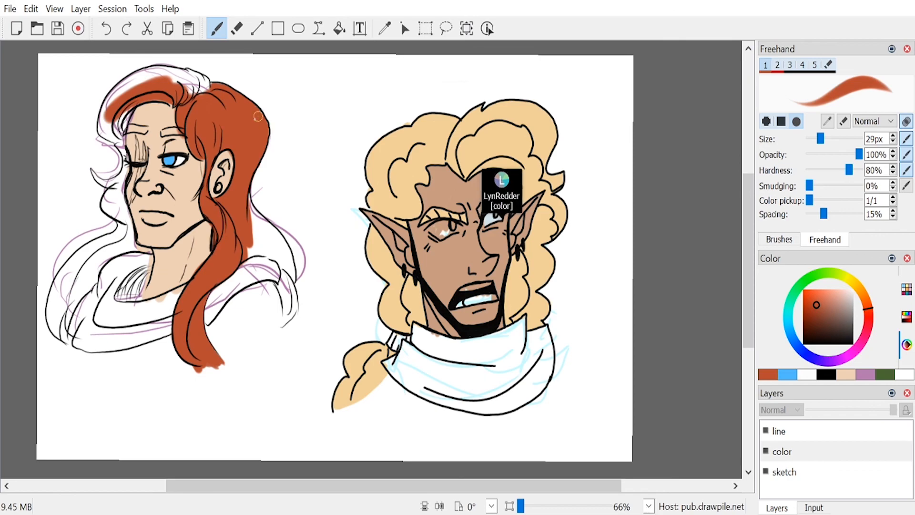
mouse_move(208, 87)
left_mouse_down()
mouse_move(217, 89)
mouse_move(197, 84)
mouse_move(196, 103)
left_mouse_up()
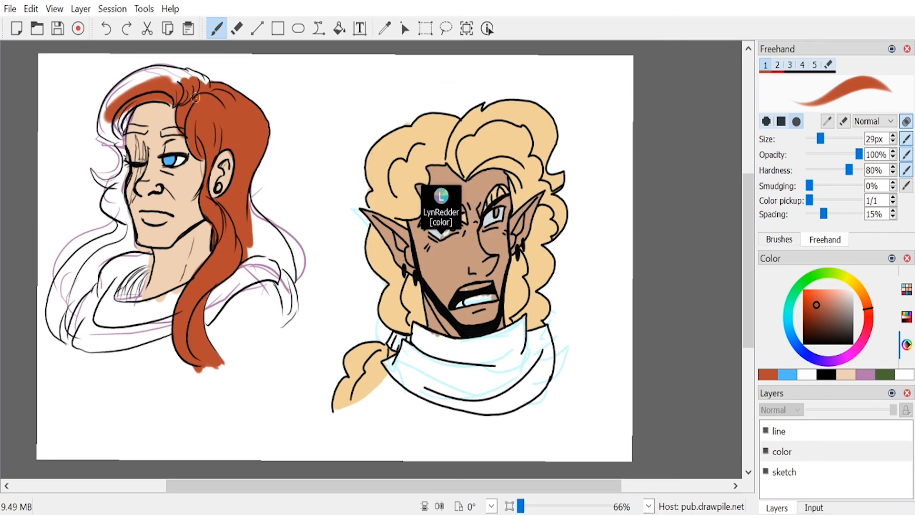
Step: Paint both eyebrows and extend the front hair beside the forehead in orange-red with the 29 px brush
left_click_drag(163, 134, 172, 133)
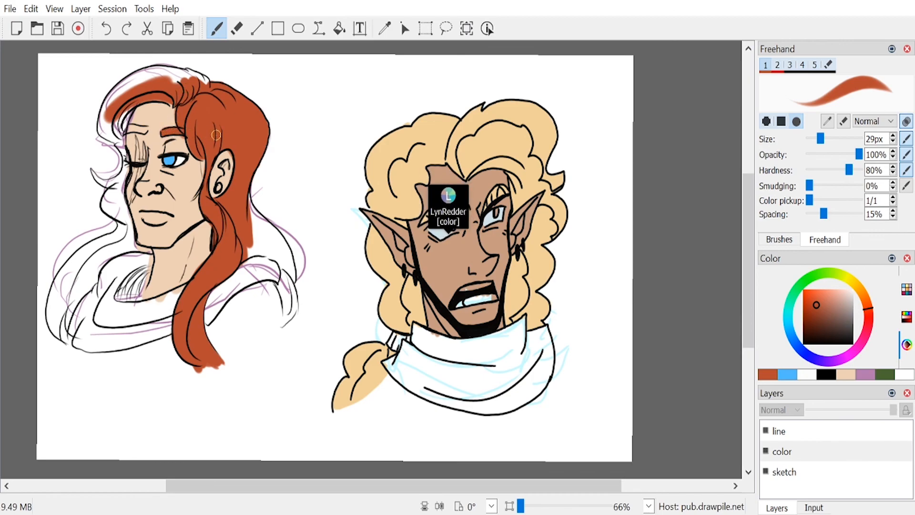
left_click(844, 373)
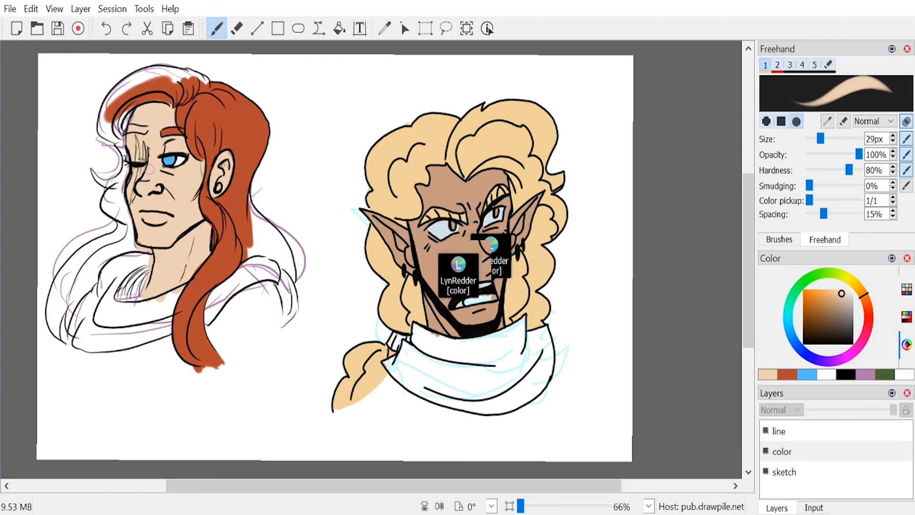
left_click(790, 374)
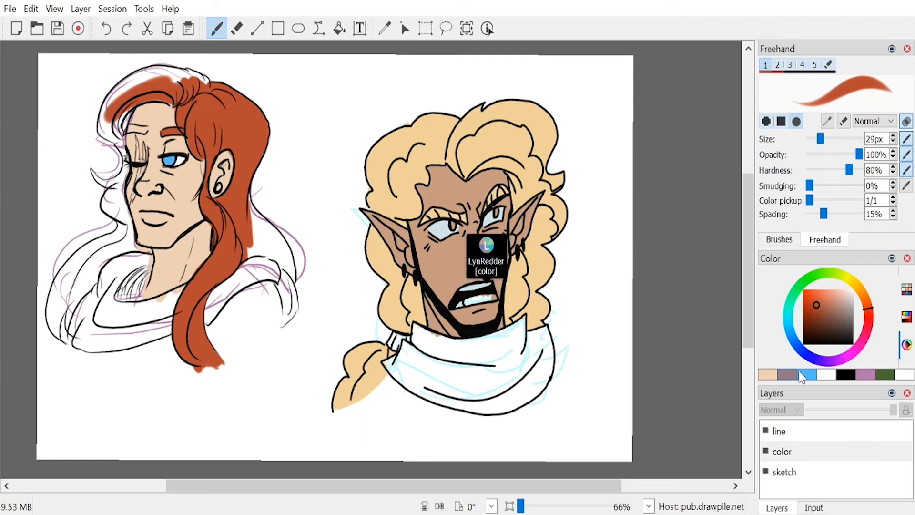
left_click_drag(110, 115, 117, 132)
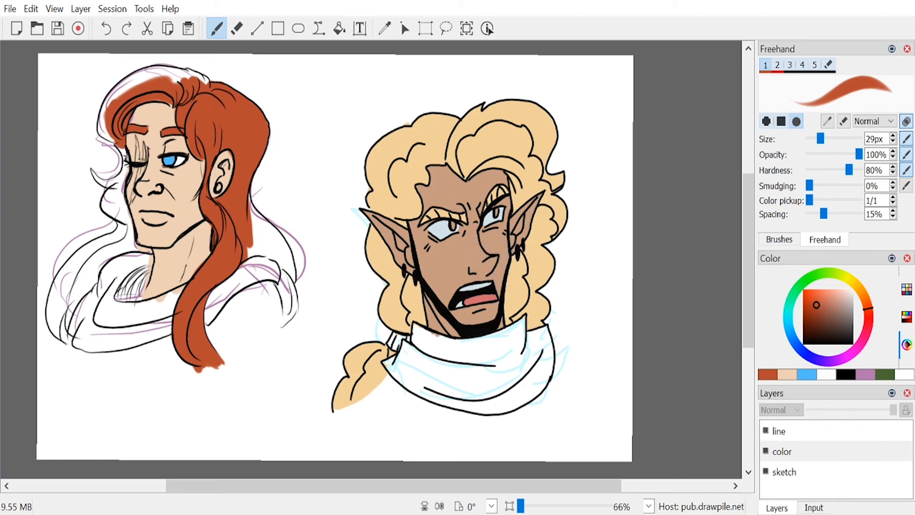
key("alt+Tab")
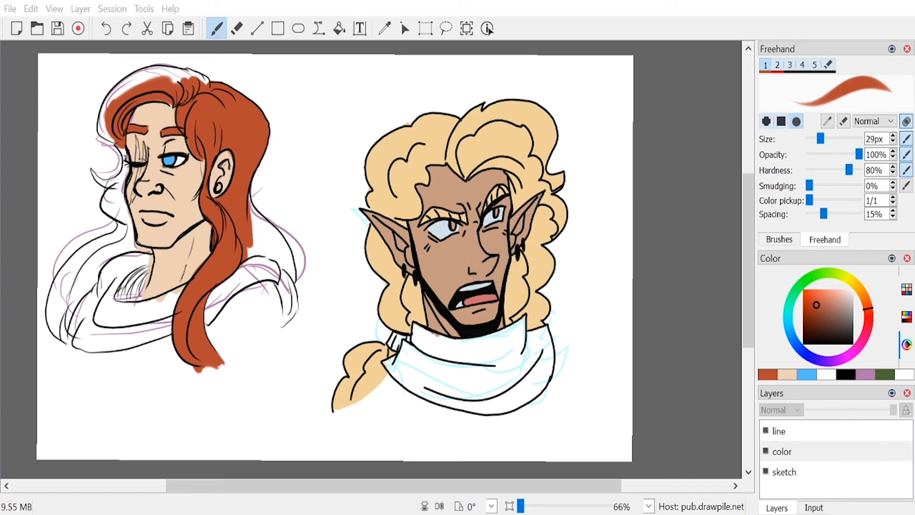
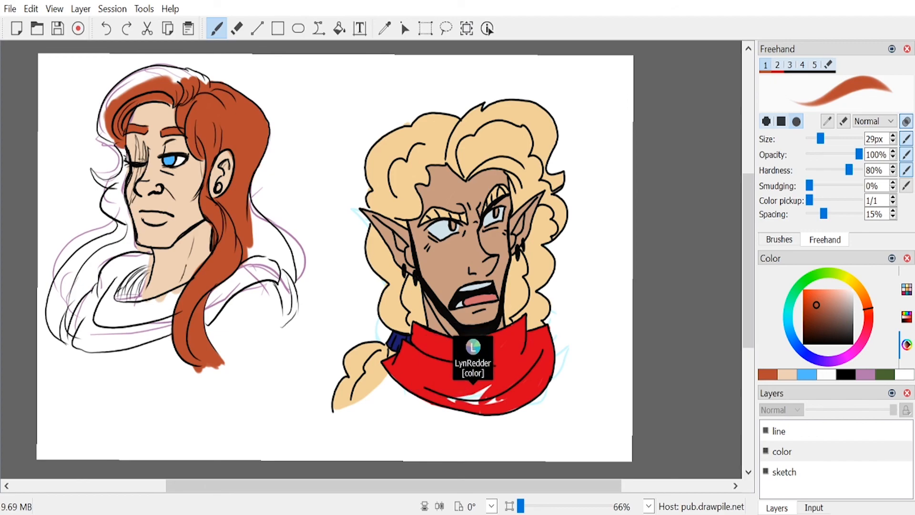
Step: Fill the front crown and the long lock on the far side of the face in orange-red with the 29 px brush
mouse_move(108, 102)
left_mouse_down()
mouse_move(130, 86)
mouse_move(108, 103)
mouse_move(148, 78)
left_mouse_up()
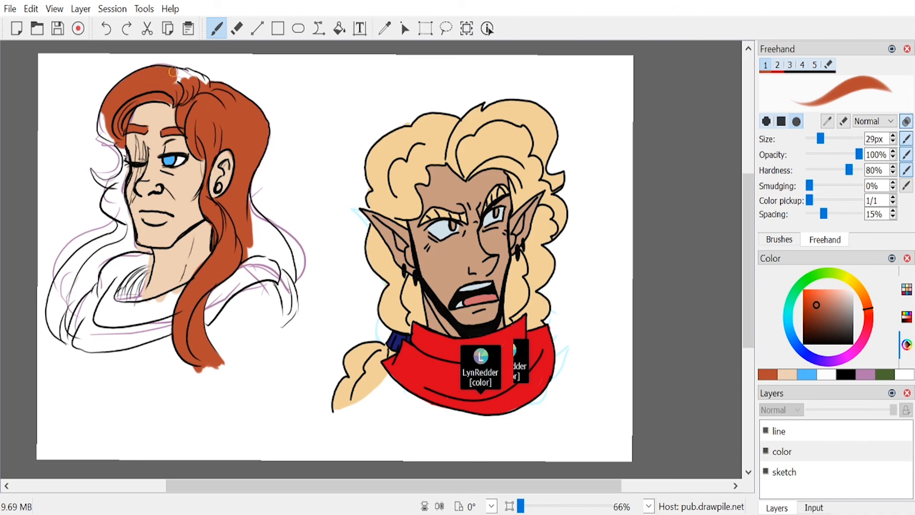
mouse_move(155, 72)
left_mouse_down()
mouse_move(181, 89)
mouse_move(189, 75)
mouse_move(208, 90)
left_mouse_up()
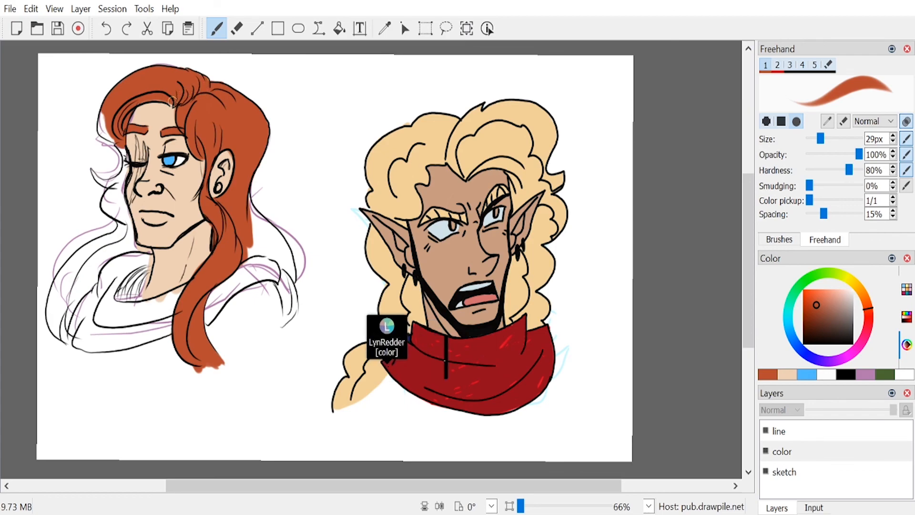
mouse_move(105, 132)
left_mouse_down()
mouse_move(104, 111)
mouse_move(102, 130)
mouse_move(120, 145)
mouse_move(126, 171)
mouse_move(126, 160)
mouse_move(120, 183)
mouse_move(127, 162)
mouse_move(117, 208)
mouse_move(126, 174)
mouse_move(121, 202)
mouse_move(132, 242)
left_mouse_up()
mouse_move(122, 183)
left_mouse_down()
mouse_move(122, 241)
mouse_move(118, 234)
mouse_move(81, 255)
mouse_move(109, 237)
mouse_move(52, 297)
mouse_move(70, 267)
mouse_move(53, 287)
mouse_move(59, 340)
mouse_move(61, 305)
mouse_move(73, 284)
mouse_move(63, 318)
mouse_move(97, 251)
mouse_move(79, 265)
mouse_move(59, 320)
mouse_move(119, 249)
mouse_move(148, 252)
left_mouse_up()
Step: Paint the small curl beside the cheek and the back hair falling onto the near shoulder in orange-red
left_click(787, 372)
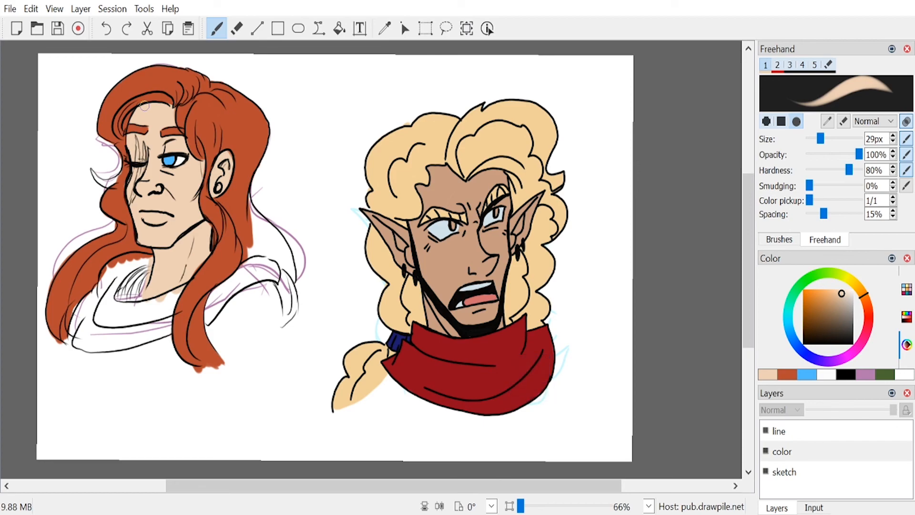
left_click(788, 375)
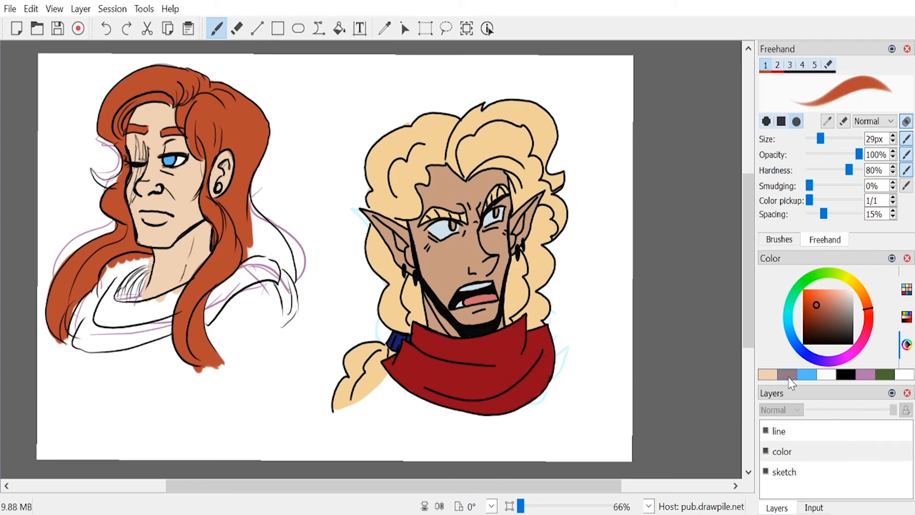
left_click_drag(91, 169, 102, 182)
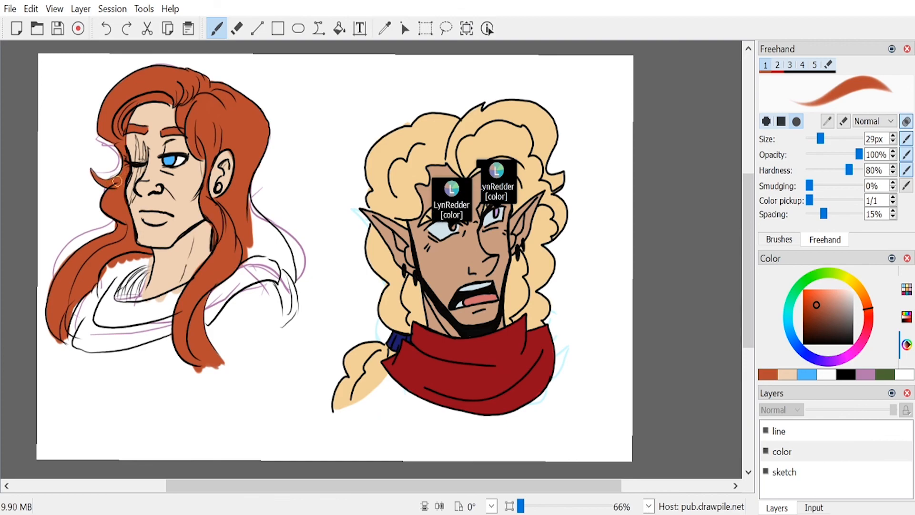
mouse_move(243, 253)
left_mouse_down()
mouse_move(241, 211)
mouse_move(246, 258)
mouse_move(265, 250)
left_mouse_up()
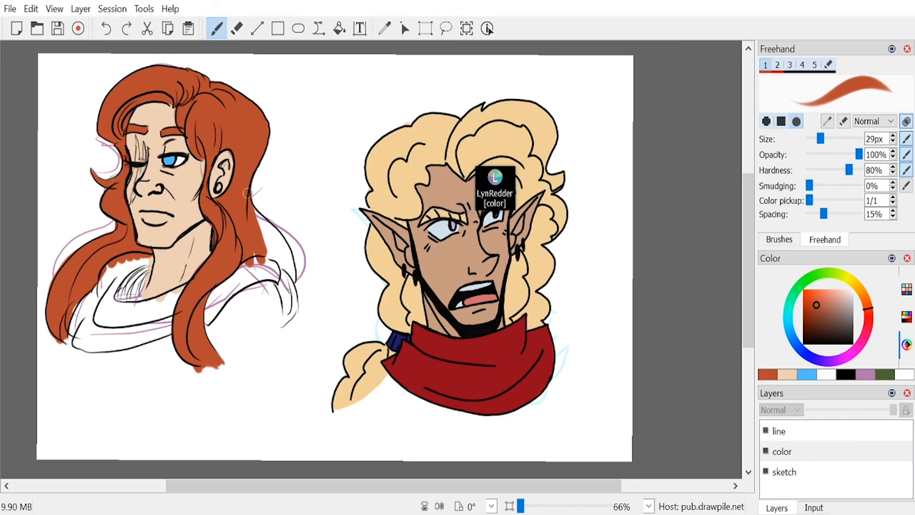
mouse_move(288, 271)
left_mouse_down()
mouse_move(263, 231)
mouse_move(275, 262)
left_mouse_up()
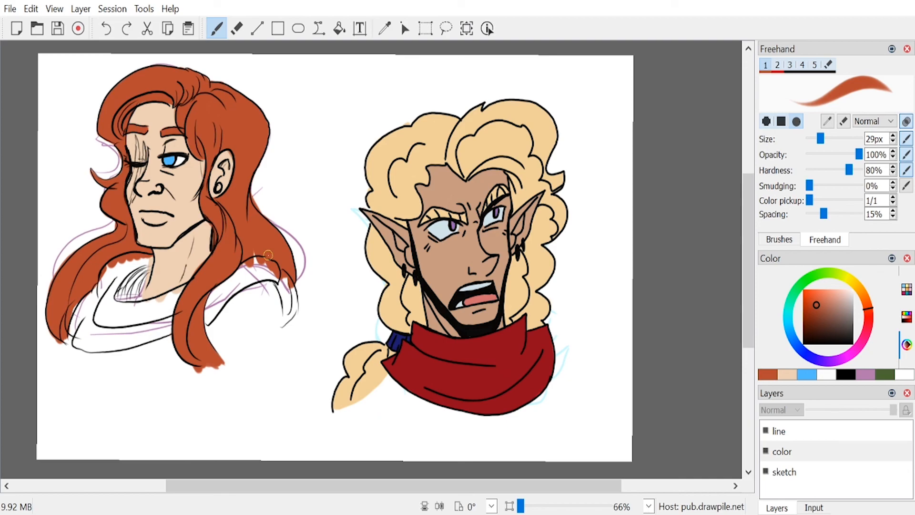
key("e")
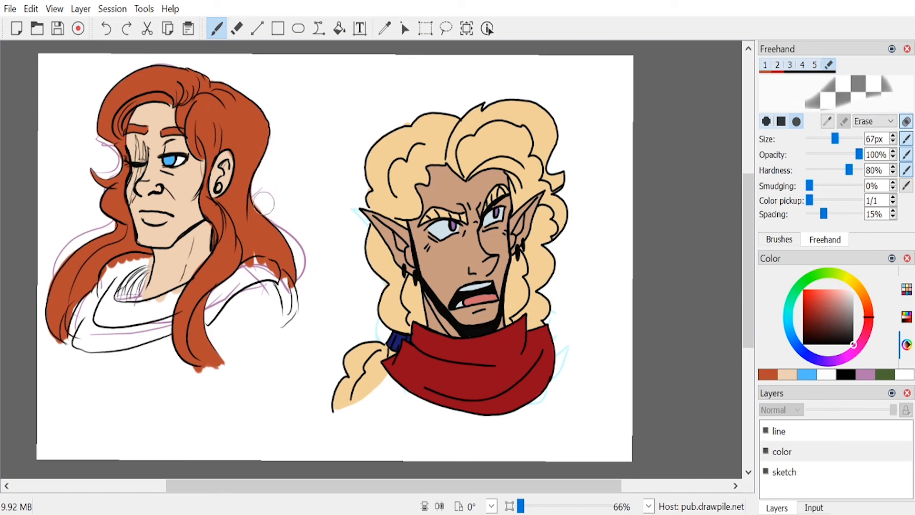
key("e")
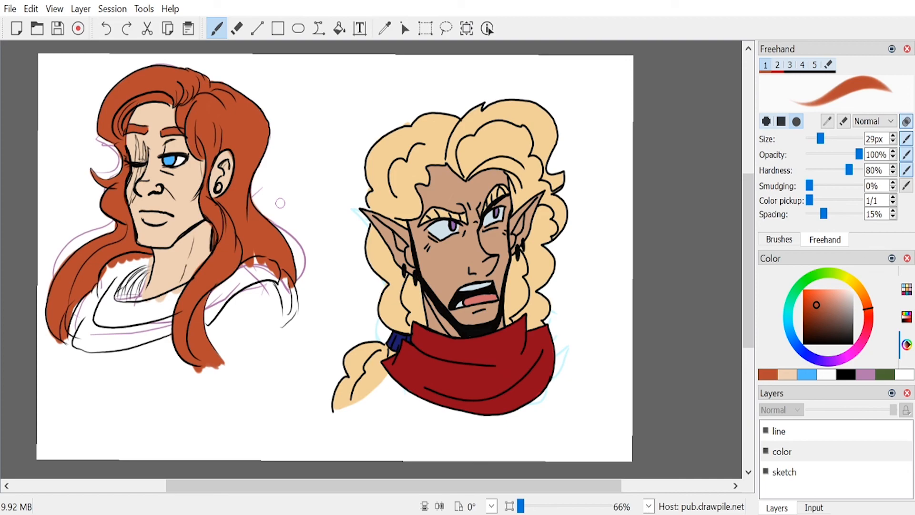
Step: Choose a dark navy blue and paint the garment's collar and chest with a 40 px brush
left_click(808, 354)
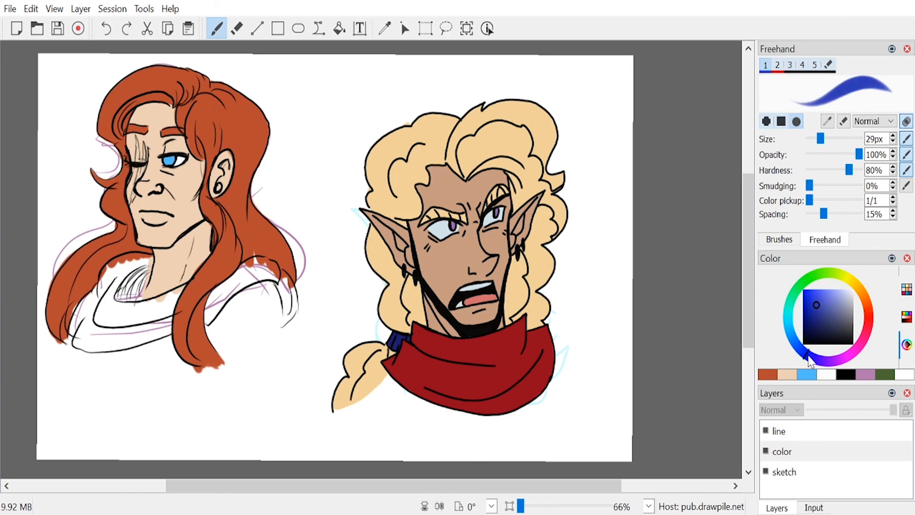
left_click(819, 319)
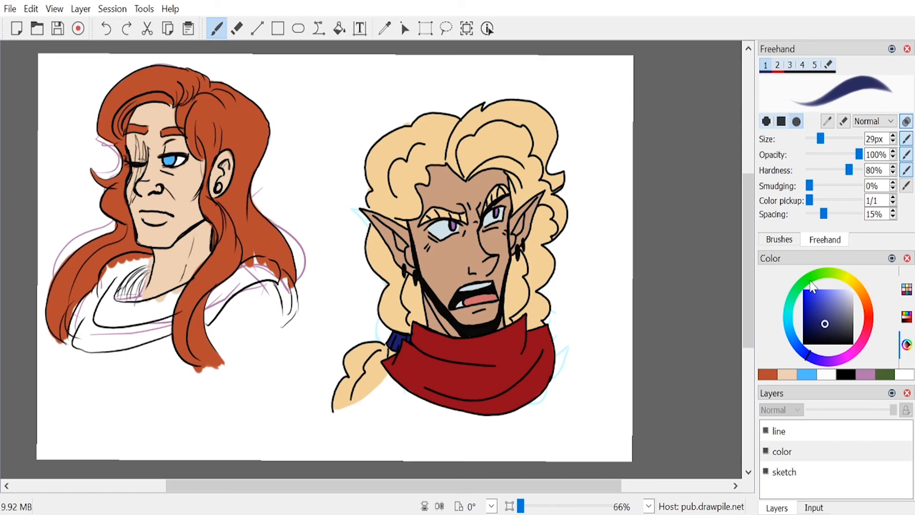
left_click_drag(820, 139, 827, 138)
mouse_move(106, 303)
left_mouse_down()
mouse_move(88, 332)
mouse_move(103, 295)
left_mouse_up()
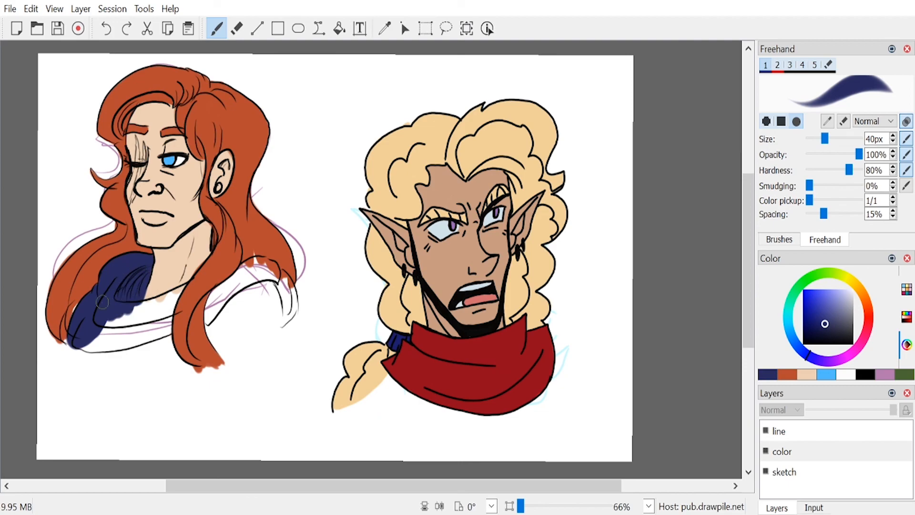
mouse_move(111, 307)
left_mouse_down()
mouse_move(123, 325)
mouse_move(109, 353)
mouse_move(138, 346)
left_mouse_up()
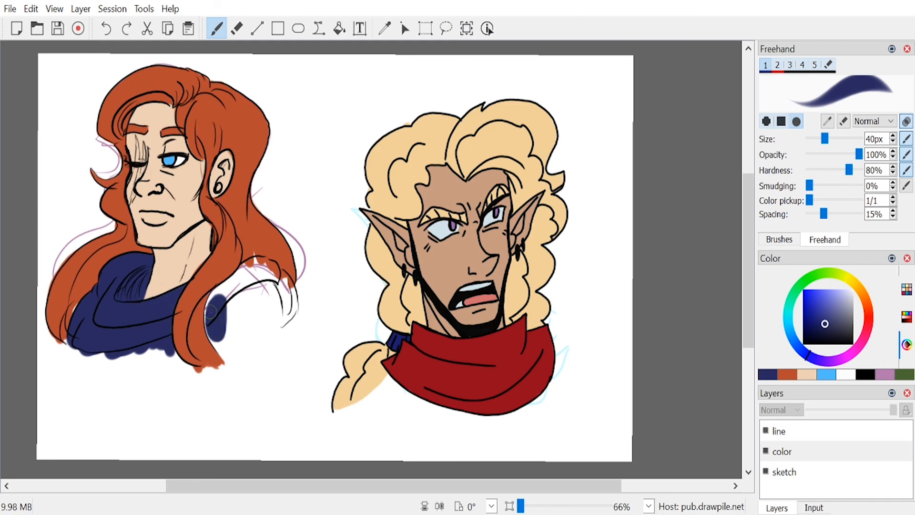
Step: Fill the near shoulder of the garment in navy up to the hair, covering the remaining white gaps
mouse_move(223, 350)
left_mouse_down()
mouse_move(215, 323)
mouse_move(236, 292)
mouse_move(229, 344)
mouse_move(284, 299)
left_mouse_up()
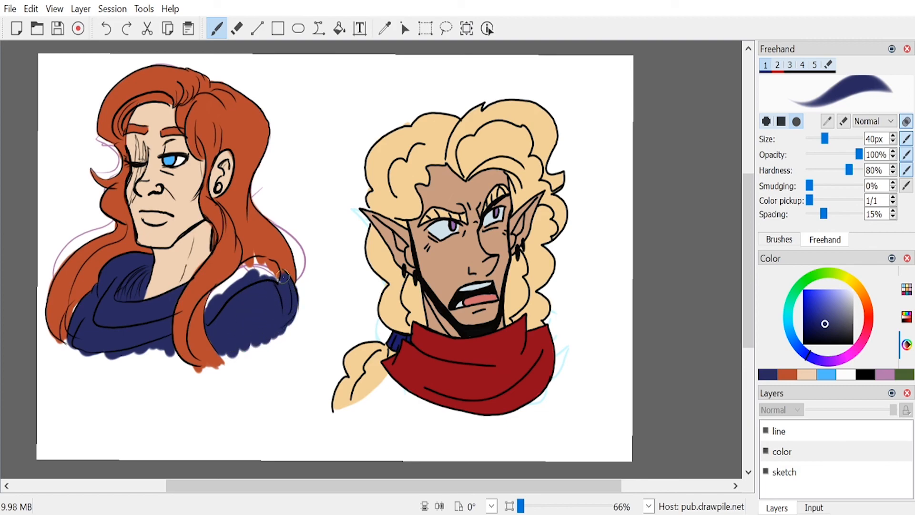
left_click_drag(285, 285, 265, 261)
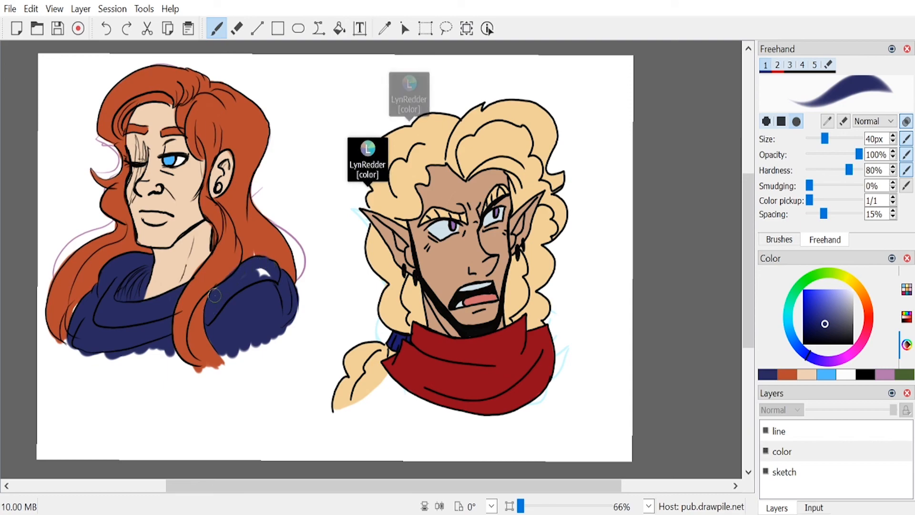
left_click_drag(221, 290, 266, 275)
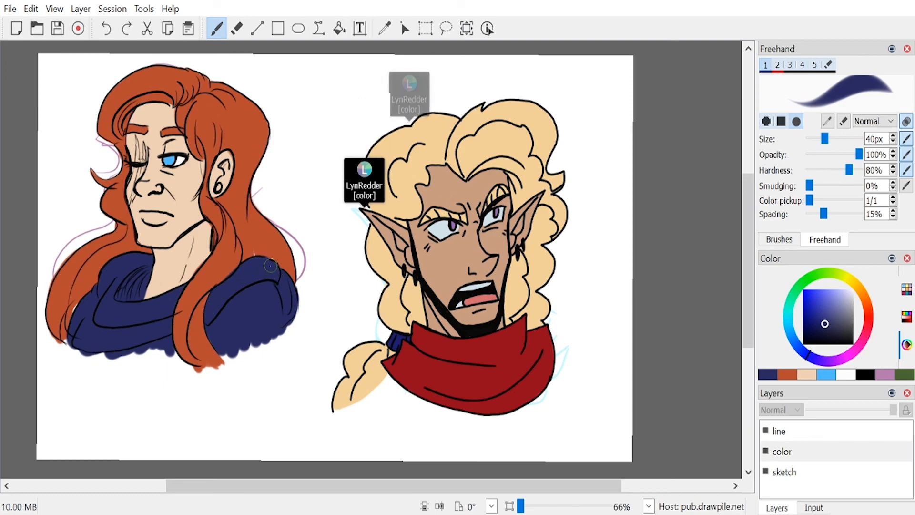
Step: Touch up the ear in the light skin tone and paint the earring in light grey
left_click(789, 373)
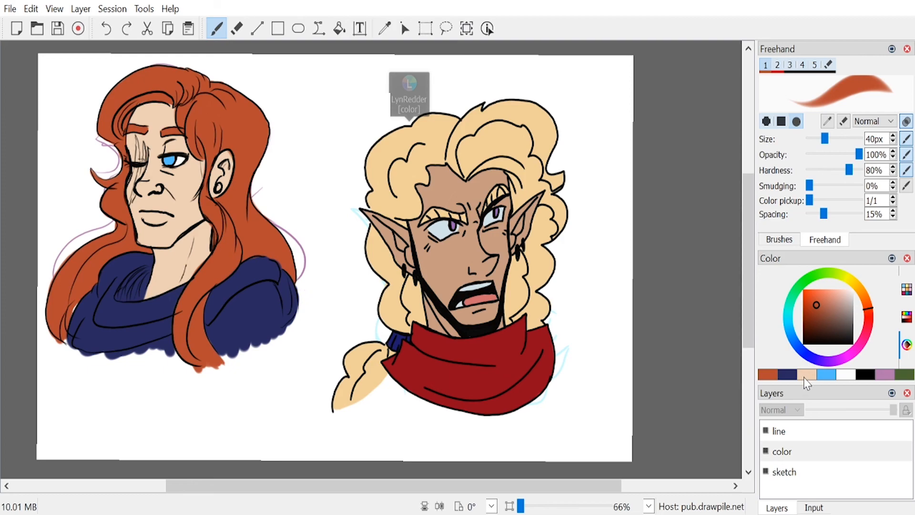
left_click(806, 374)
left_click_drag(226, 153, 229, 159)
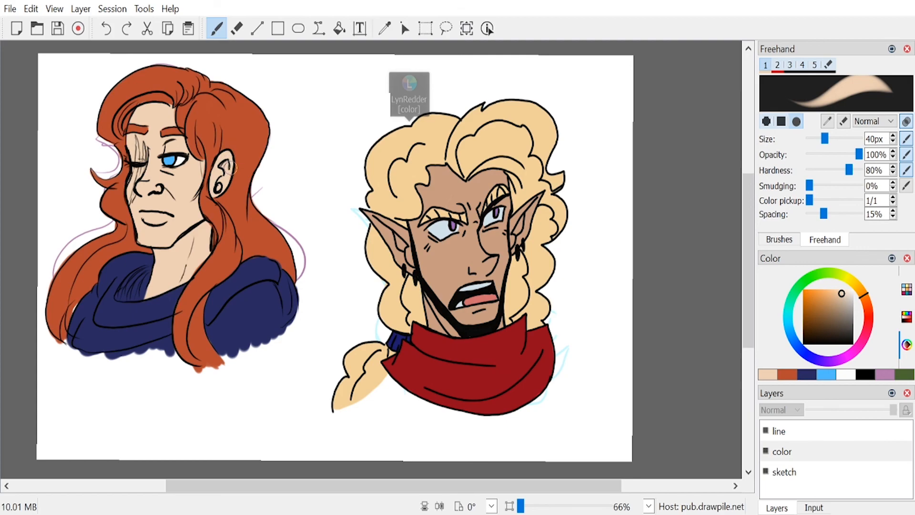
mouse_move(854, 314)
left_mouse_down()
mouse_move(865, 307)
mouse_move(856, 298)
left_mouse_up()
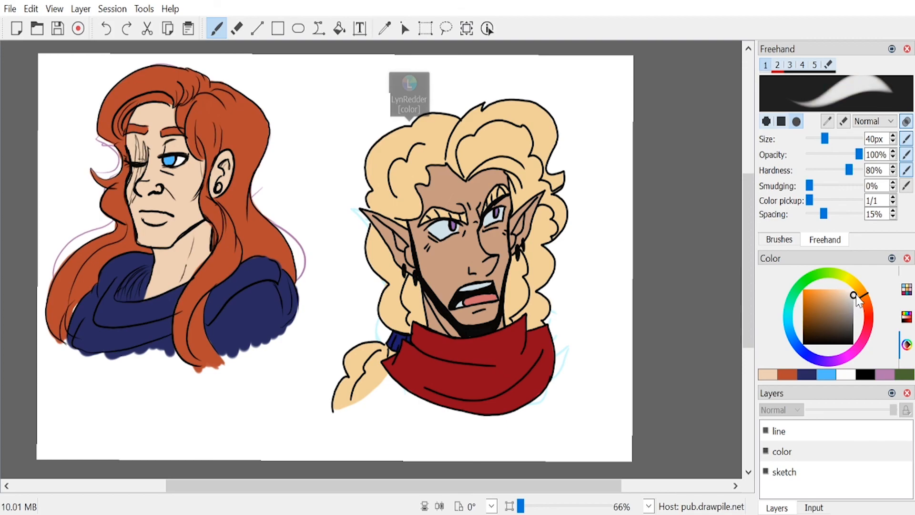
left_click_drag(212, 180, 222, 194)
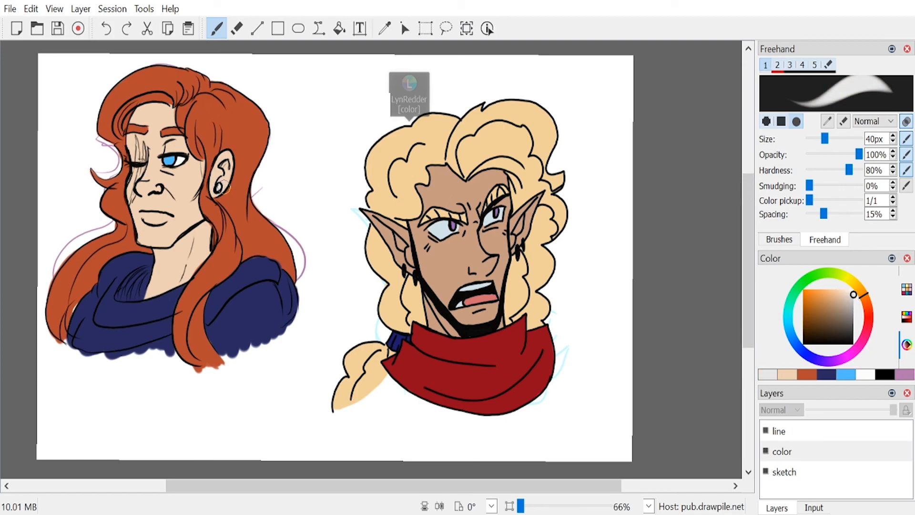
Step: Mix a darker tan from the skin tone and shade the neck and the area around the open eye
left_click(786, 374)
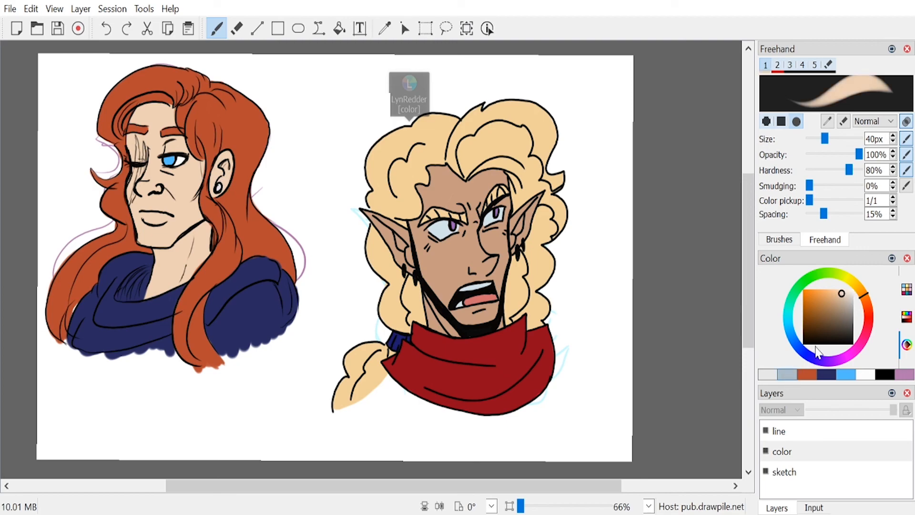
left_click_drag(842, 299, 833, 299)
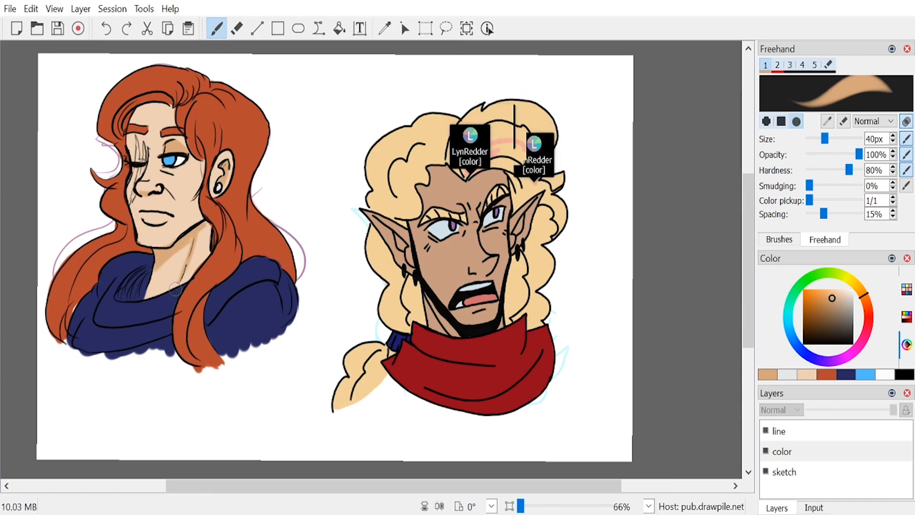
left_click(808, 374)
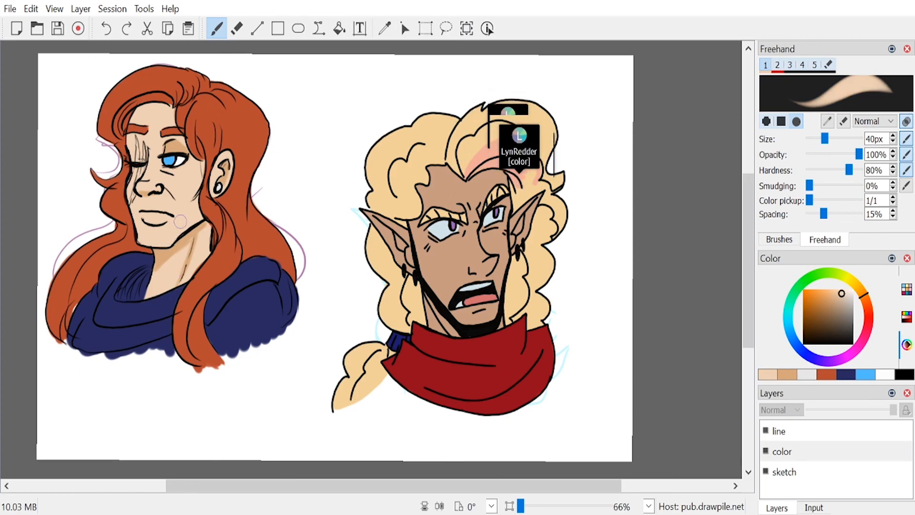
Step: Mix a coral red from the hair color, paint the lips and refine their shape with a 23 px brush
left_click(829, 375)
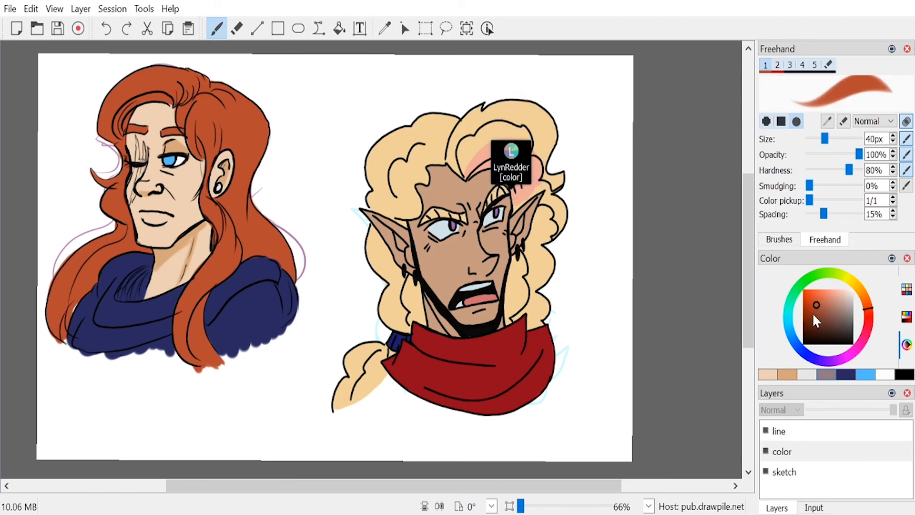
left_click(822, 300)
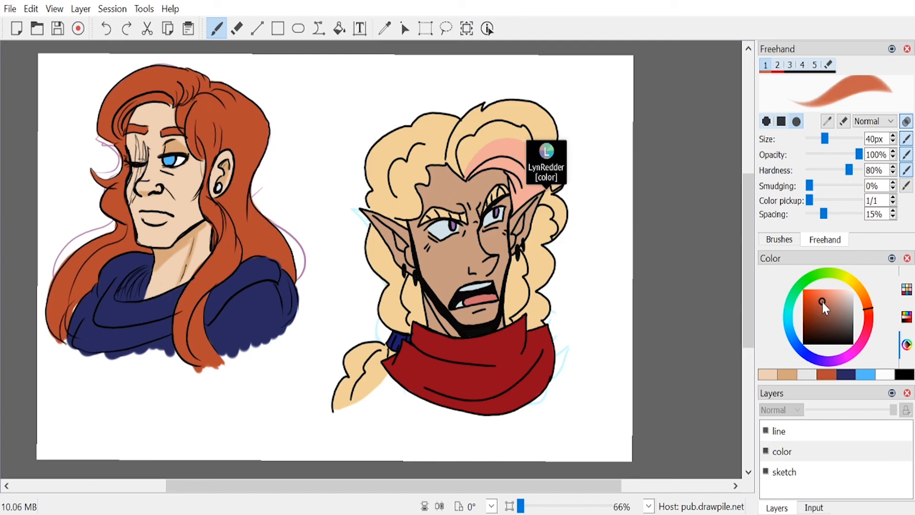
left_click(869, 314)
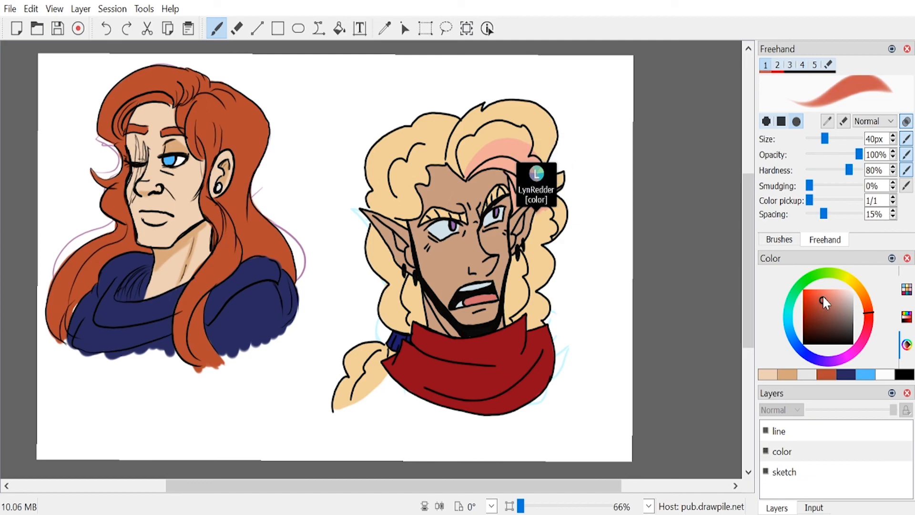
left_click_drag(143, 217, 152, 219)
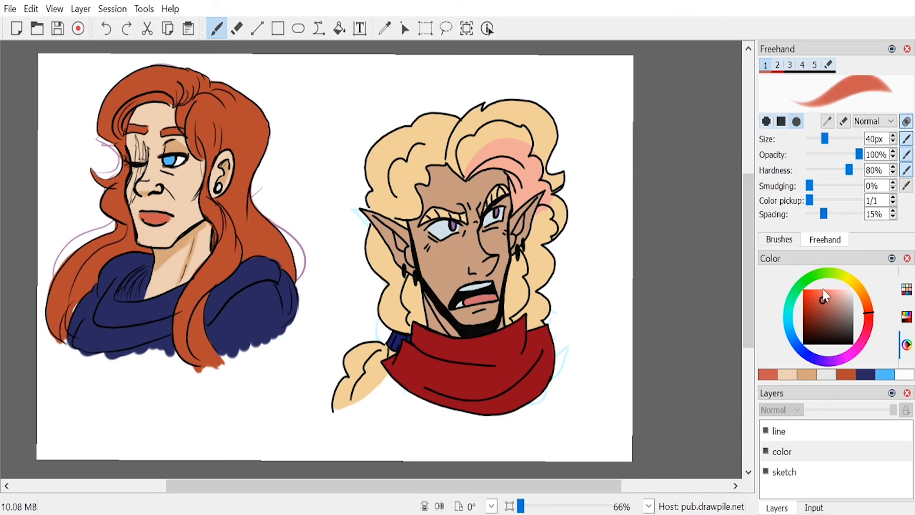
left_click_drag(827, 143, 820, 142)
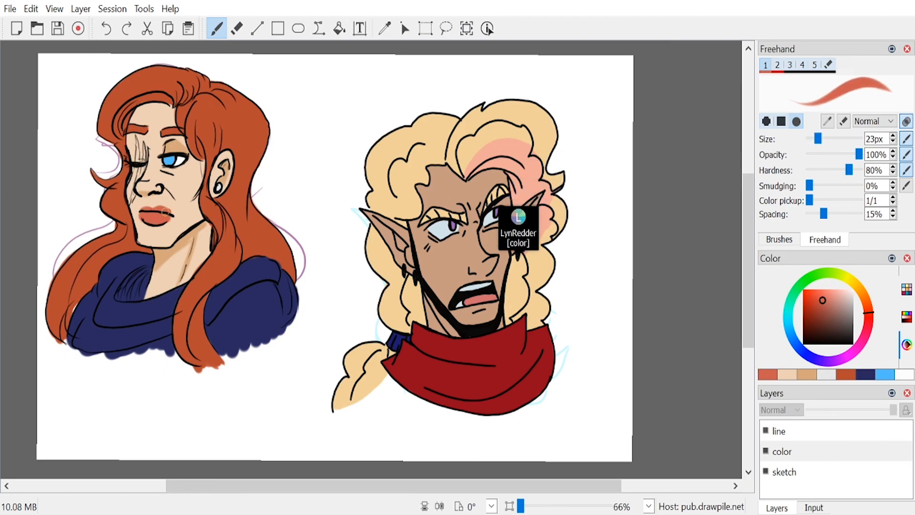
left_click(788, 373)
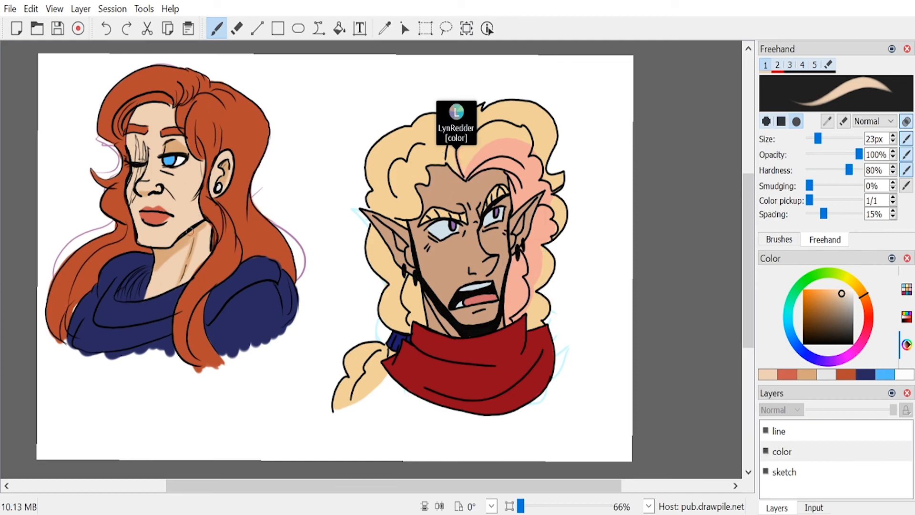
Step: Darken the coral to a reddish brown and paint the scar lines over the closed eye and down the cheek
left_click(781, 375)
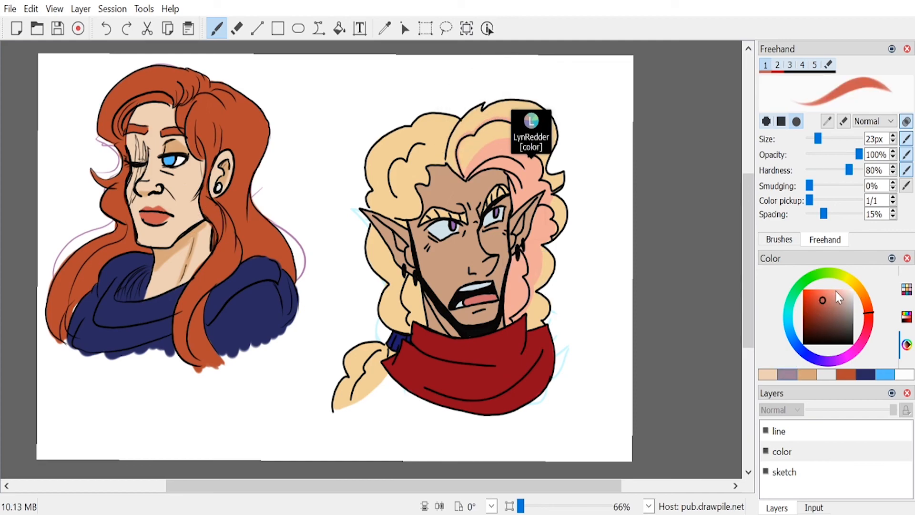
left_click_drag(835, 305, 825, 308)
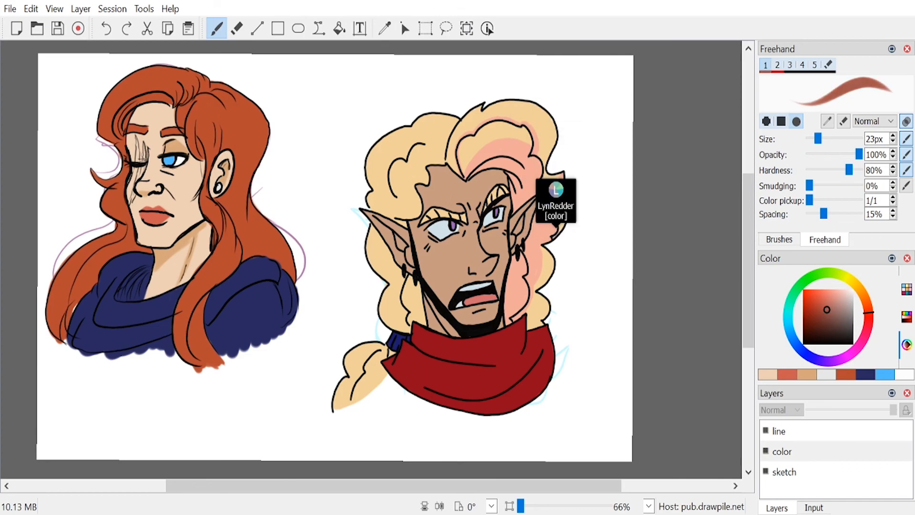
left_click_drag(143, 142, 143, 148)
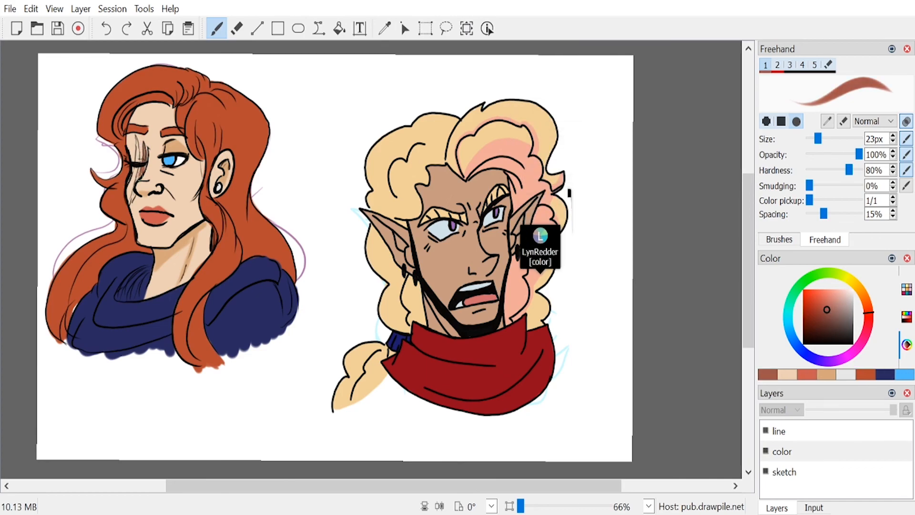
mouse_move(142, 170)
left_mouse_down()
mouse_move(130, 195)
mouse_move(136, 139)
mouse_move(136, 151)
left_mouse_up()
left_click_drag(131, 196, 133, 198)
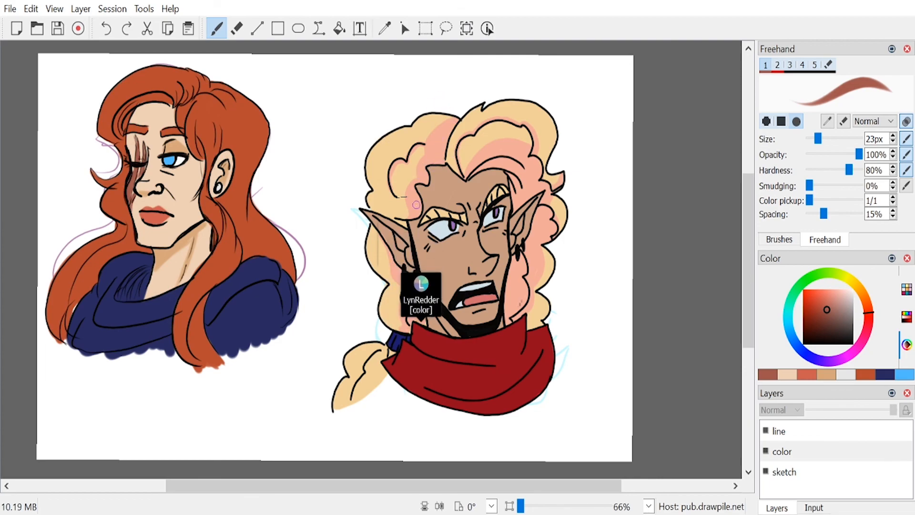
Step: Mix a medium grey and paint thin grey streaks through the red hair around the face and down the front lock
left_click_drag(840, 311, 854, 308)
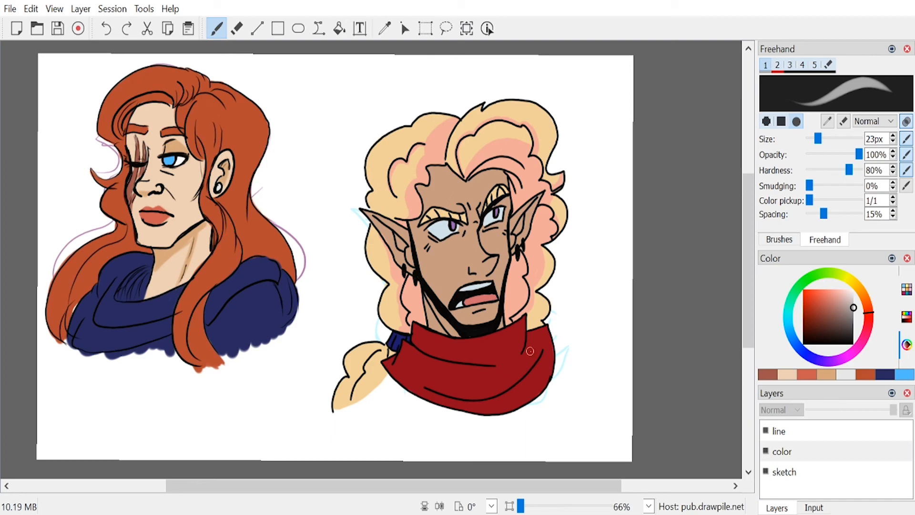
mouse_move(181, 112)
left_mouse_down()
mouse_move(189, 148)
mouse_move(208, 163)
left_mouse_up()
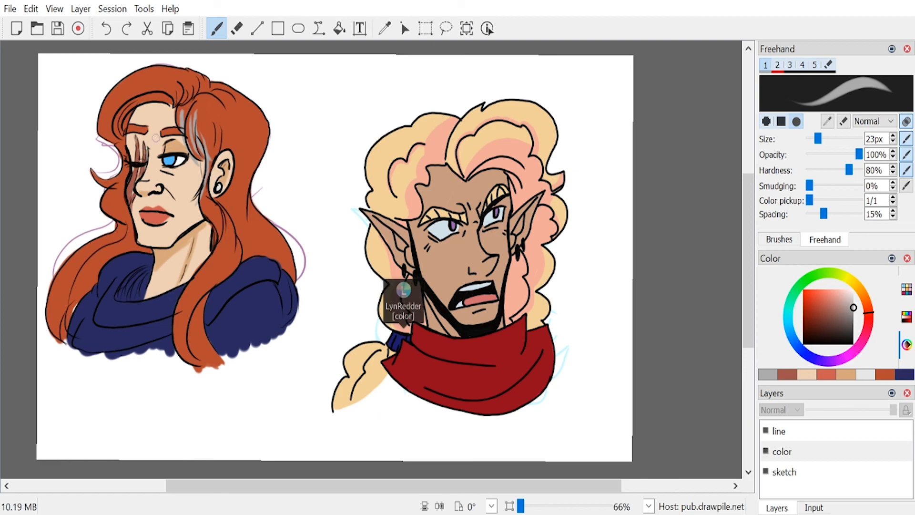
mouse_move(135, 100)
left_mouse_down()
mouse_move(123, 151)
mouse_move(114, 126)
left_mouse_up()
left_click_drag(154, 79, 118, 103)
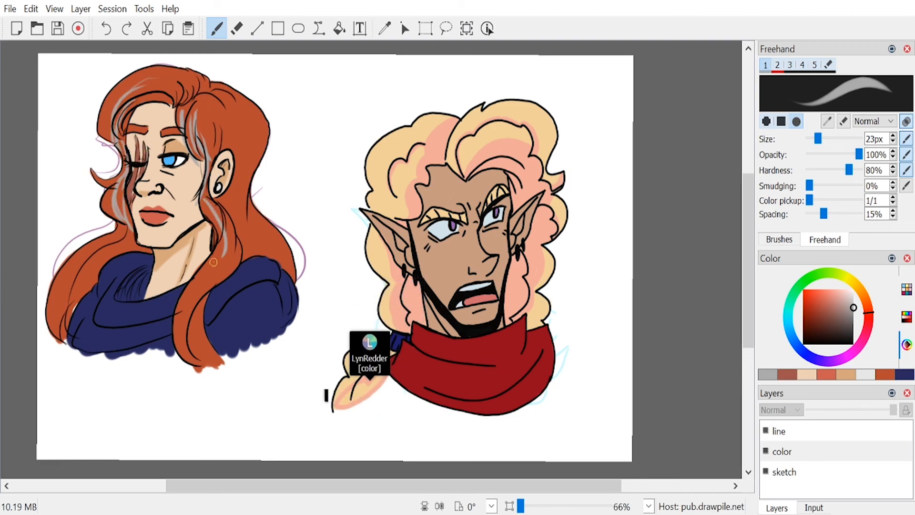
left_click_drag(208, 204, 200, 287)
left_click_drag(186, 327, 203, 287)
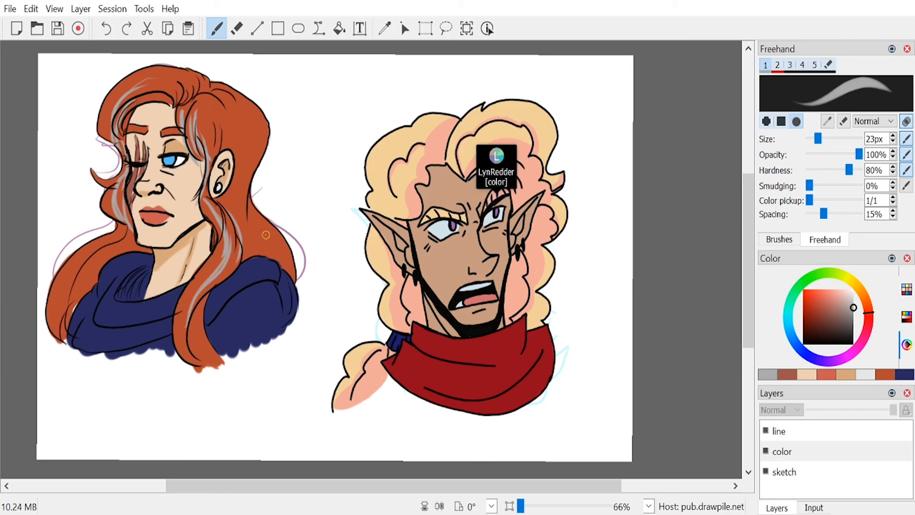
Step: Mix a light salmon from the orange-red hair color and paint zigzag highlights across the crown of the hair
left_click(885, 374)
mouse_move(832, 305)
left_mouse_down()
mouse_move(823, 292)
mouse_move(837, 277)
left_mouse_up()
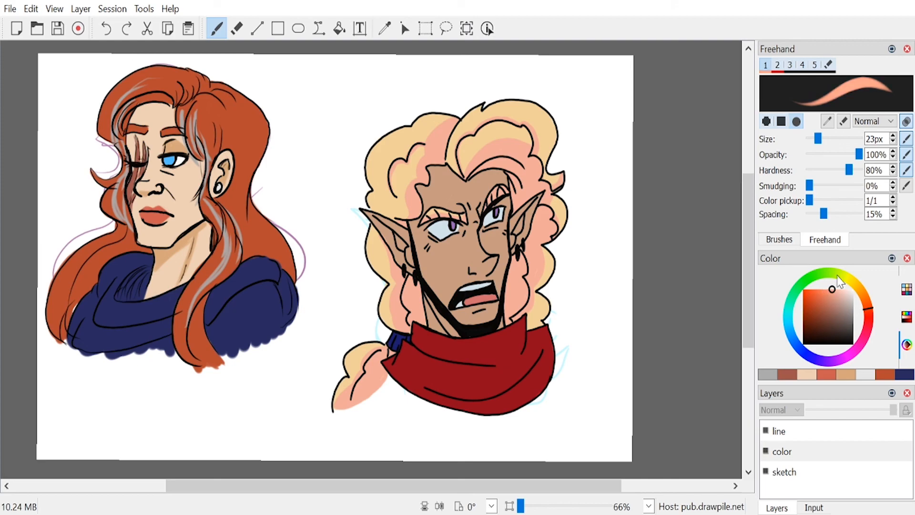
left_click(209, 115)
left_click_drag(213, 111, 202, 131)
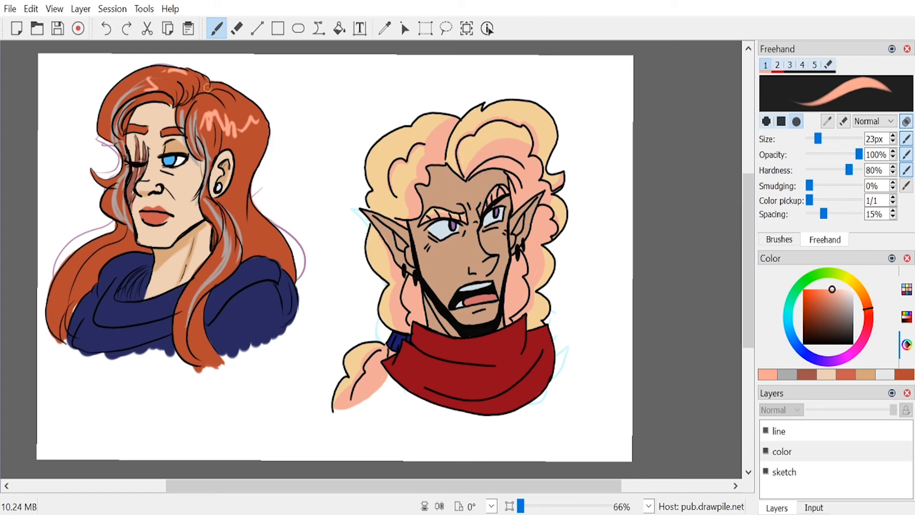
Step: Erase the leftover purple sketch lines around the long-haired portrait on the sketch layer with the 67 px eraser
mouse_move(744, 222)
left_mouse_down()
mouse_move(744, 232)
mouse_move(748, 214)
left_mouse_up()
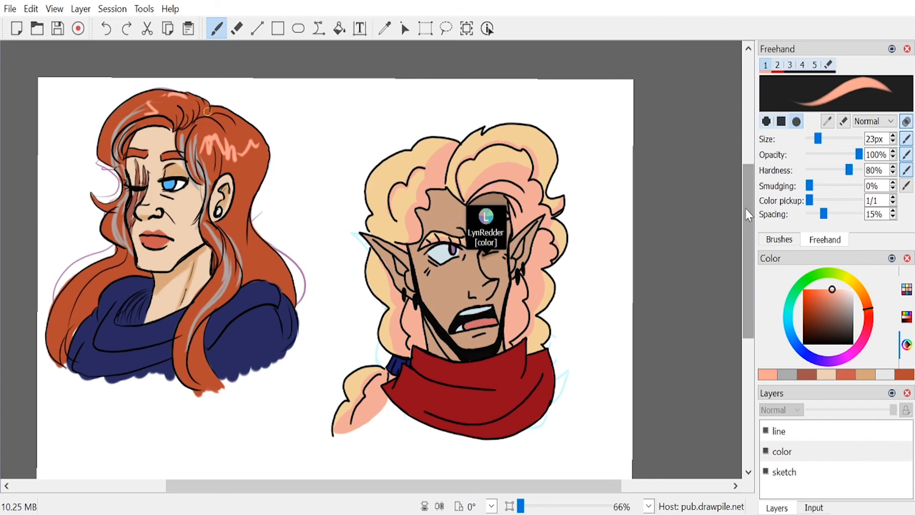
left_click(809, 470)
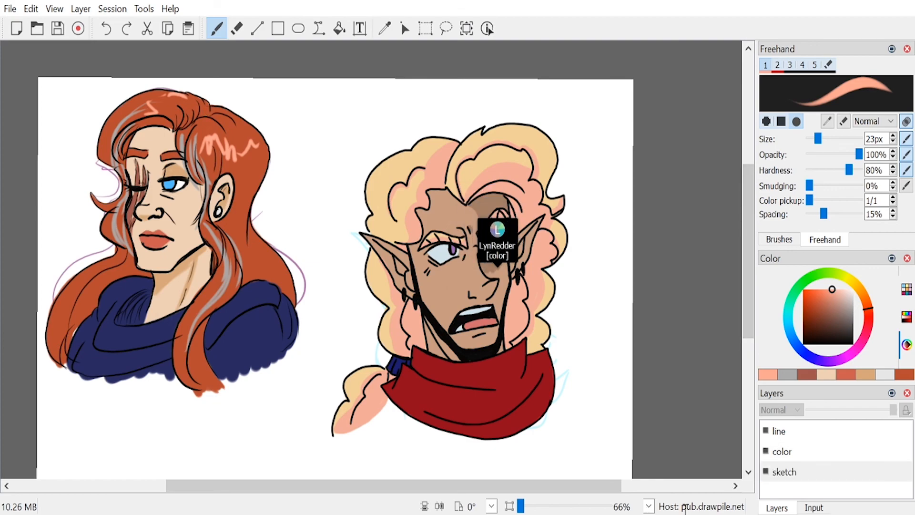
key("e")
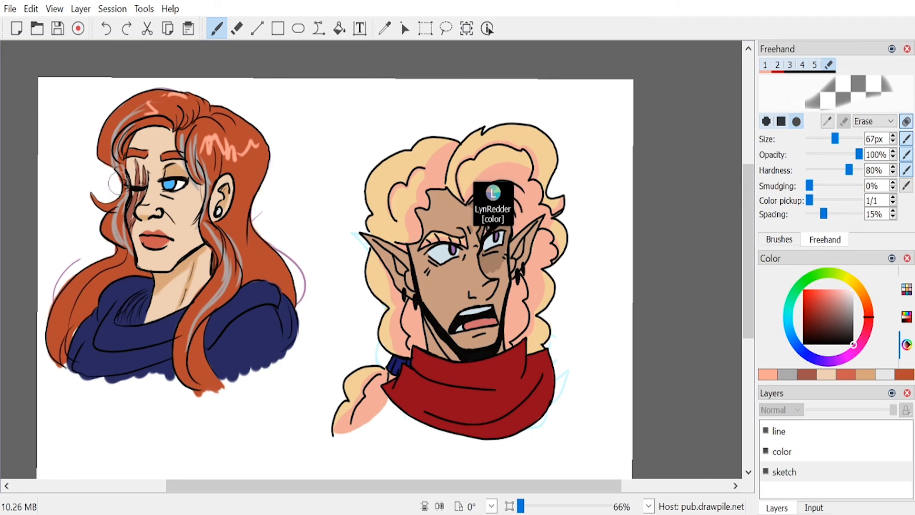
left_click_drag(76, 260, 48, 339)
left_click_drag(259, 214, 274, 247)
left_click_drag(293, 191, 304, 339)
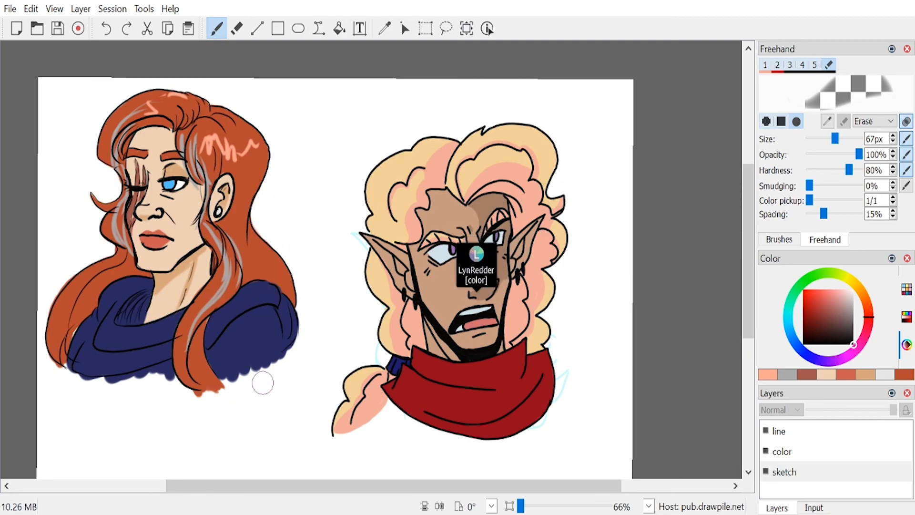
key("e")
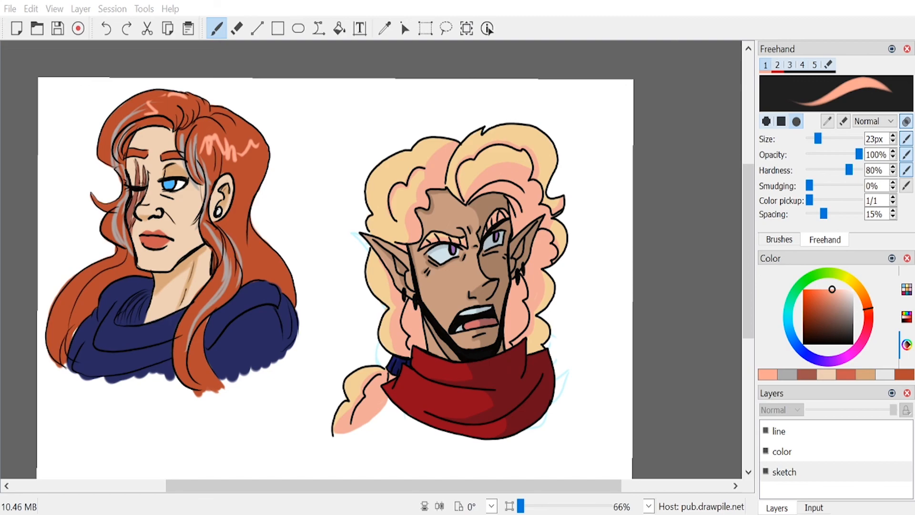
Step: Mix a muted purple and reduce the brush size to 10 px for sketching below the portraits
scroll(750, 279, "down", 3)
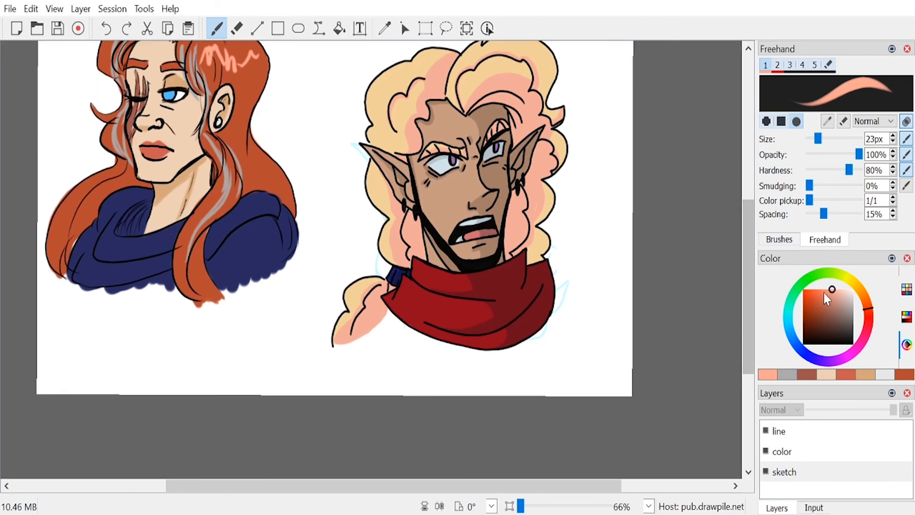
left_click(866, 327)
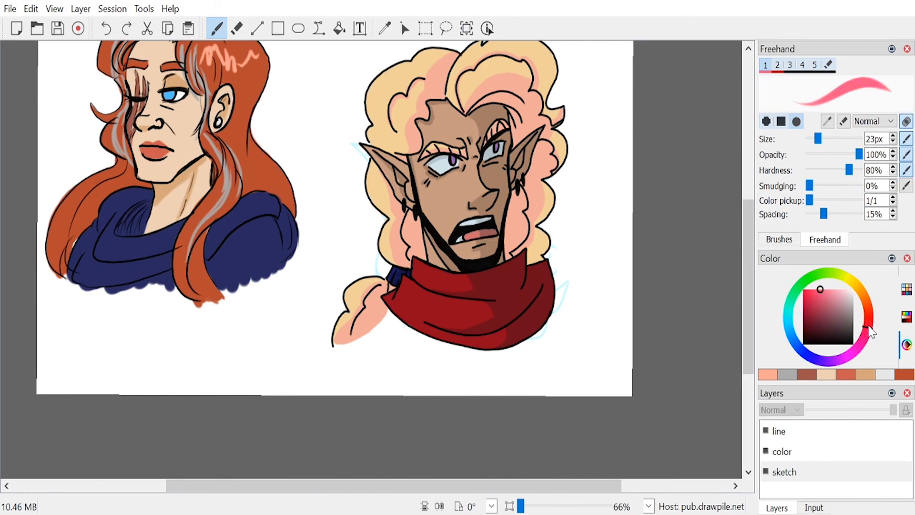
mouse_move(868, 326)
left_mouse_down()
mouse_move(866, 310)
mouse_move(848, 352)
mouse_move(837, 349)
left_mouse_up()
left_click_drag(834, 296, 842, 308)
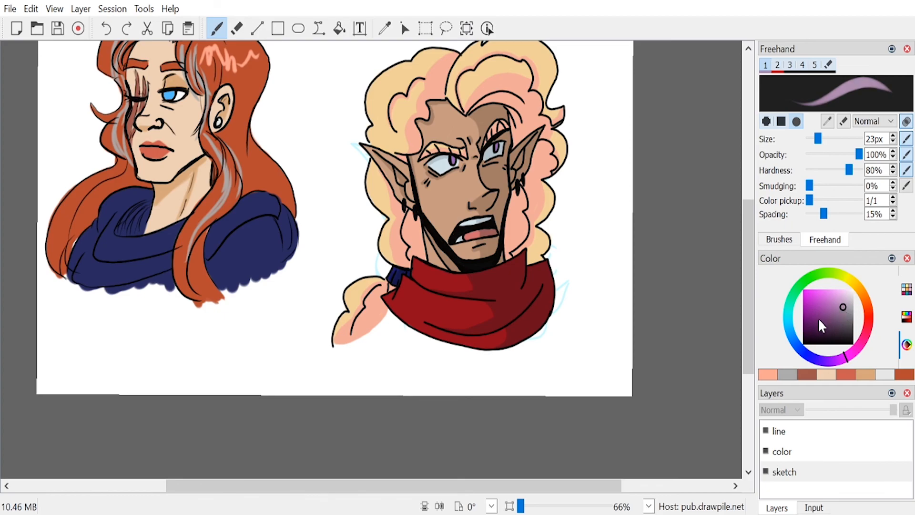
left_click_drag(817, 138, 816, 142)
mouse_move(747, 293)
left_mouse_down()
mouse_move(747, 239)
mouse_move(745, 282)
left_mouse_up()
left_click_drag(526, 490, 495, 490)
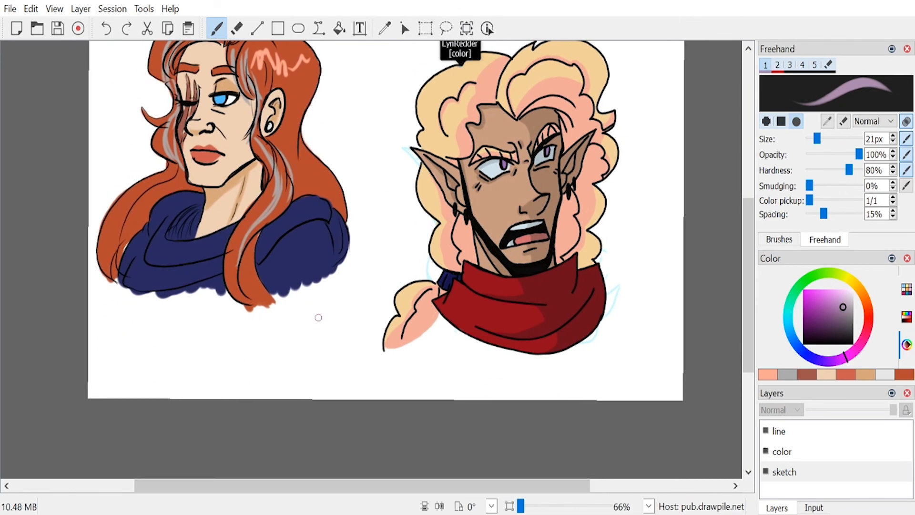
left_click(893, 142)
left_click(893, 142)
left_click(893, 142)
left_click(893, 142)
left_click(893, 142)
left_click(893, 142)
left_click(893, 142)
left_click(893, 142)
left_click(892, 142)
left_click(893, 141)
left_click(892, 142)
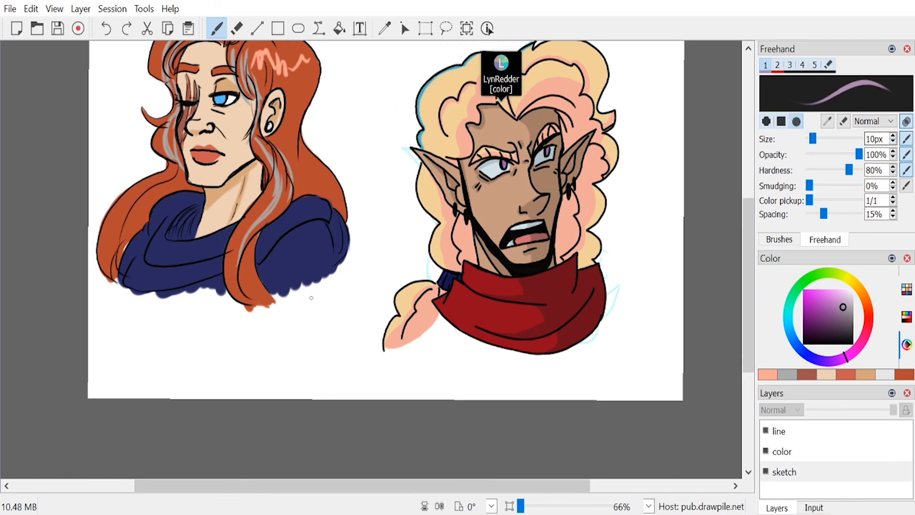
Step: Sketch two small cartoon faces in purple in the empty space between the portraits, undoing the large jaw curve
mouse_move(314, 309)
left_mouse_down()
mouse_move(337, 301)
mouse_move(329, 310)
mouse_move(342, 314)
mouse_move(305, 309)
mouse_move(305, 328)
left_mouse_up()
left_click_drag(309, 326, 312, 333)
mouse_move(318, 299)
left_mouse_down()
mouse_move(321, 320)
mouse_move(333, 321)
mouse_move(335, 292)
mouse_move(352, 314)
left_mouse_up()
mouse_move(353, 296)
left_mouse_down()
mouse_move(356, 303)
mouse_move(371, 295)
mouse_move(374, 311)
mouse_move(366, 287)
mouse_move(376, 288)
mouse_move(365, 285)
mouse_move(377, 285)
mouse_move(359, 318)
mouse_move(375, 323)
mouse_move(326, 323)
mouse_move(365, 328)
mouse_move(382, 317)
mouse_move(371, 363)
mouse_move(305, 334)
left_mouse_up()
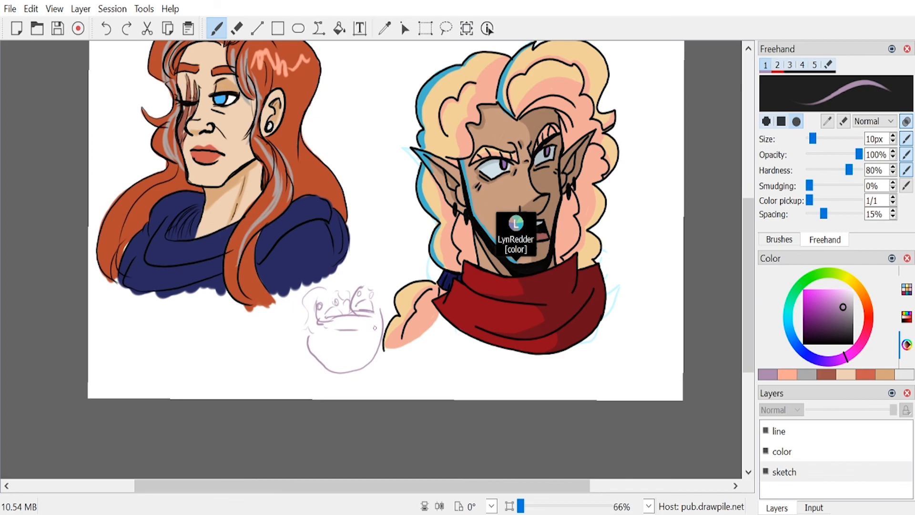
key("ctrl+z")
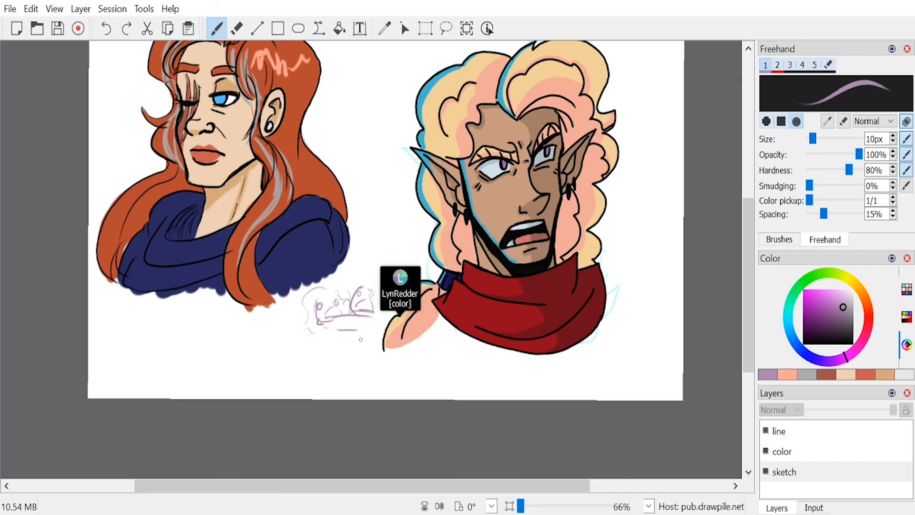
mouse_move(344, 280)
left_mouse_down()
mouse_move(367, 275)
mouse_move(370, 292)
mouse_move(389, 275)
left_mouse_up()
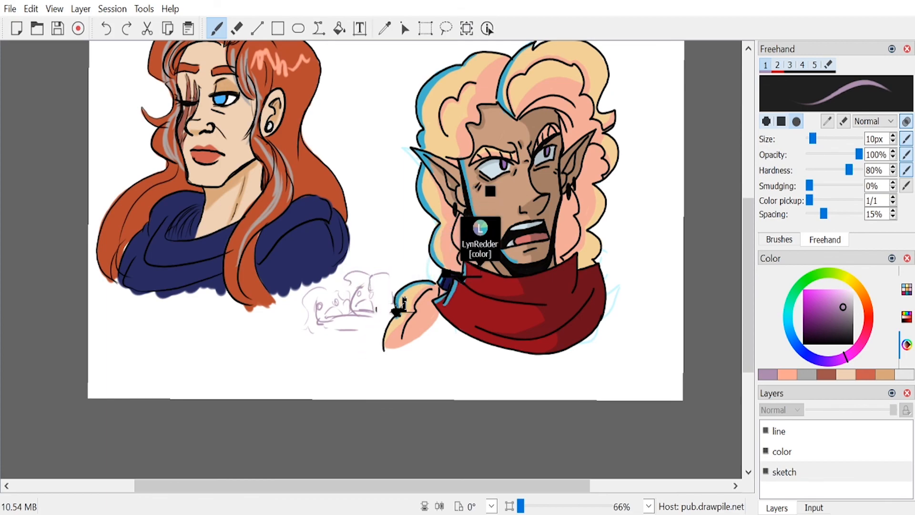
Step: Add rough bodies and legs below the two small faces, and erase the whole doodle
left_click_drag(376, 314, 339, 325)
mouse_move(340, 325)
left_mouse_down()
mouse_move(371, 312)
mouse_move(348, 344)
mouse_move(328, 333)
mouse_move(306, 348)
mouse_move(341, 364)
mouse_move(364, 357)
mouse_move(376, 328)
mouse_move(321, 355)
mouse_move(334, 393)
left_mouse_up()
left_click_drag(332, 374, 338, 393)
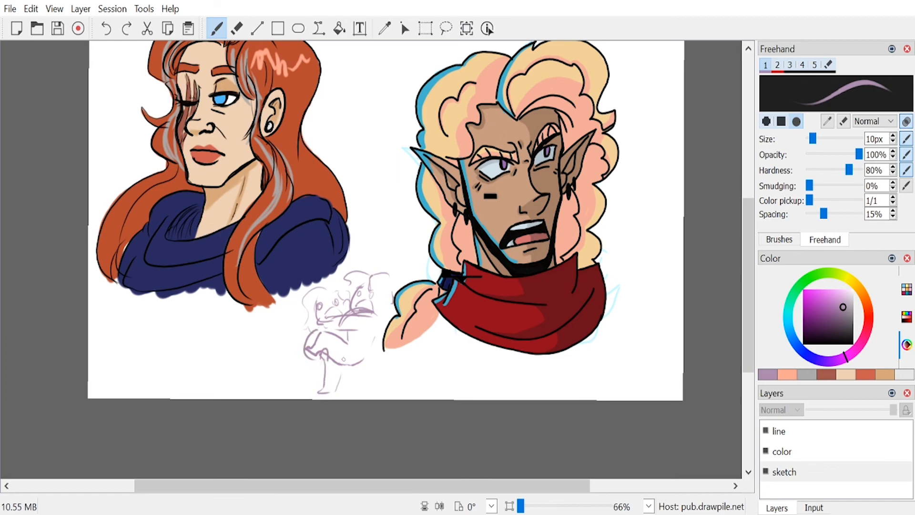
left_click_drag(349, 356, 344, 395)
left_click_drag(352, 394, 340, 392)
key("e")
mouse_move(316, 309)
left_mouse_down()
mouse_move(331, 284)
mouse_move(326, 290)
mouse_move(345, 290)
mouse_move(339, 308)
mouse_move(352, 299)
mouse_move(360, 323)
mouse_move(320, 418)
mouse_move(358, 355)
mouse_move(365, 360)
mouse_move(387, 304)
mouse_move(385, 285)
mouse_move(365, 297)
mouse_move(367, 271)
mouse_move(352, 259)
left_mouse_up()
key("1")
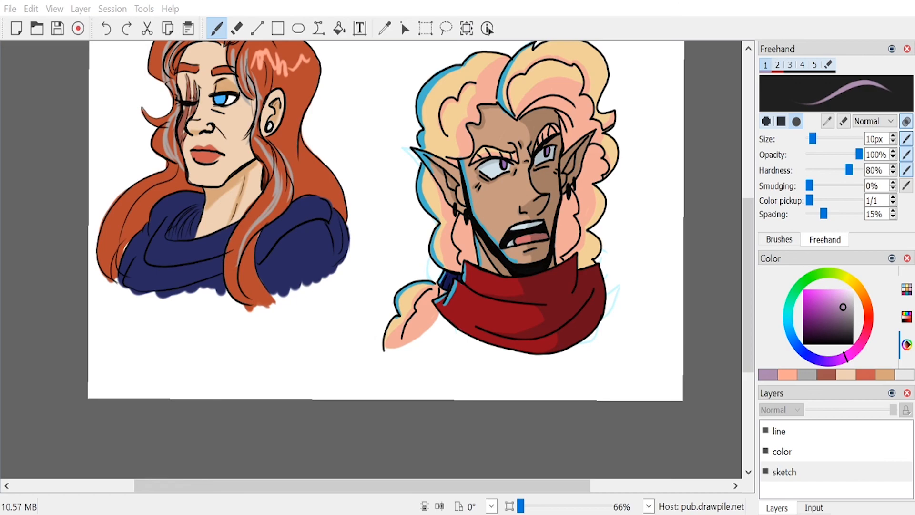
Step: Save the drawing, select the whole canvas and clear the artwork from the sketch, color and line layers
left_click_drag(748, 344, 747, 314)
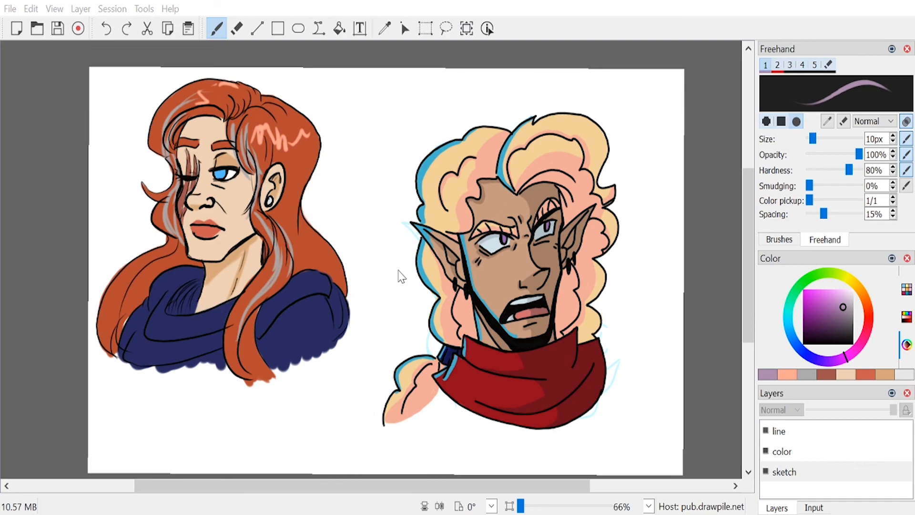
key("ctrl+s")
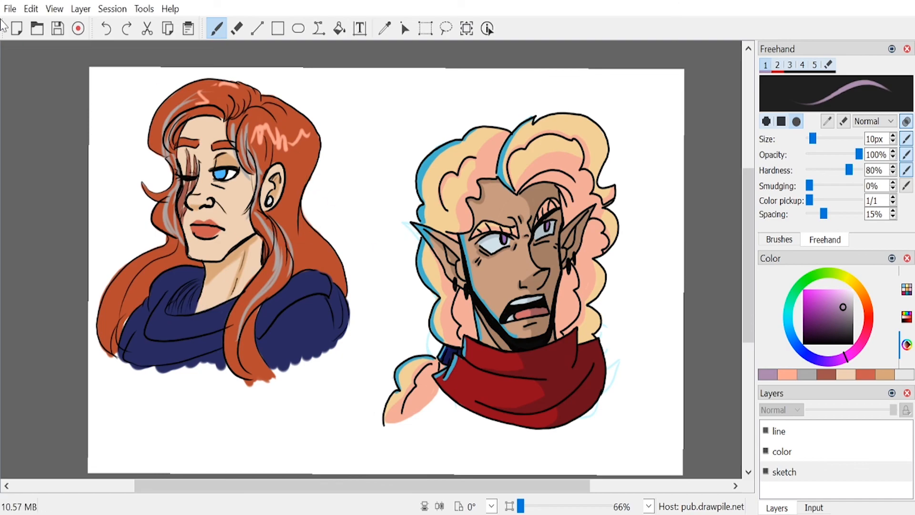
left_click(426, 30)
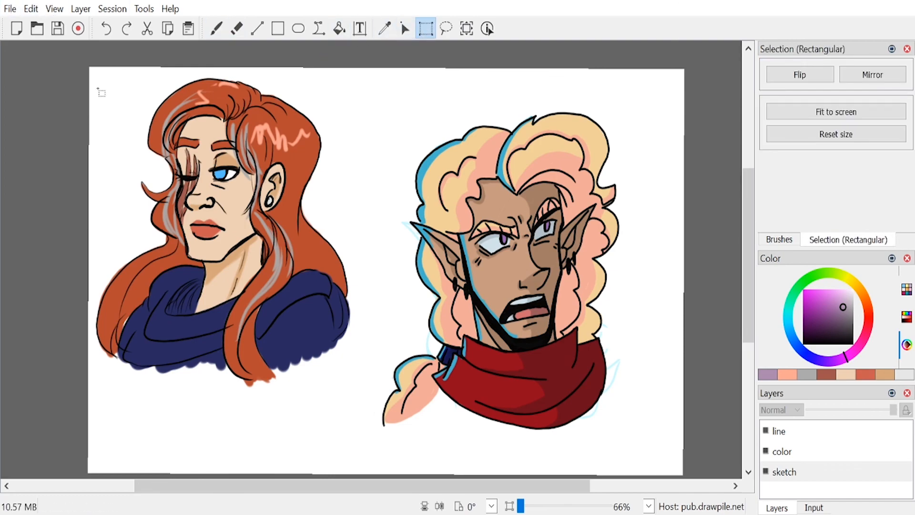
left_click_drag(87, 65, 704, 487)
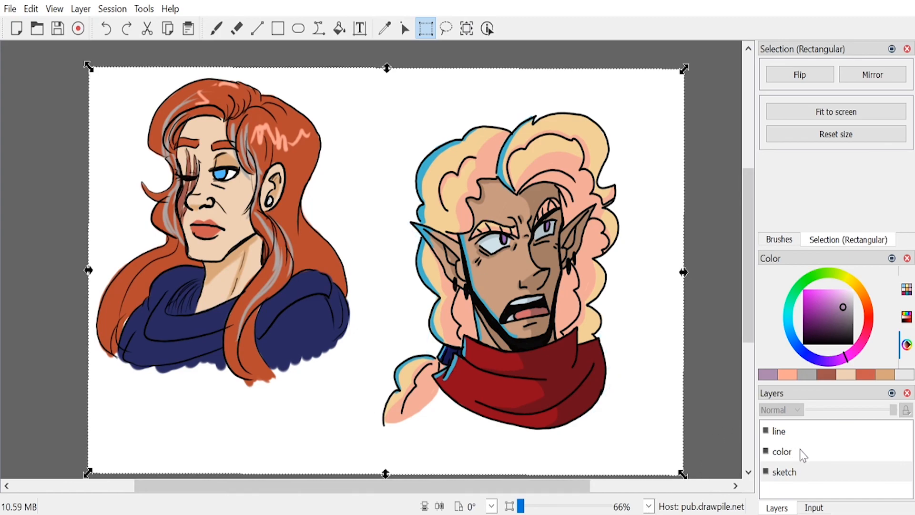
left_click(818, 455)
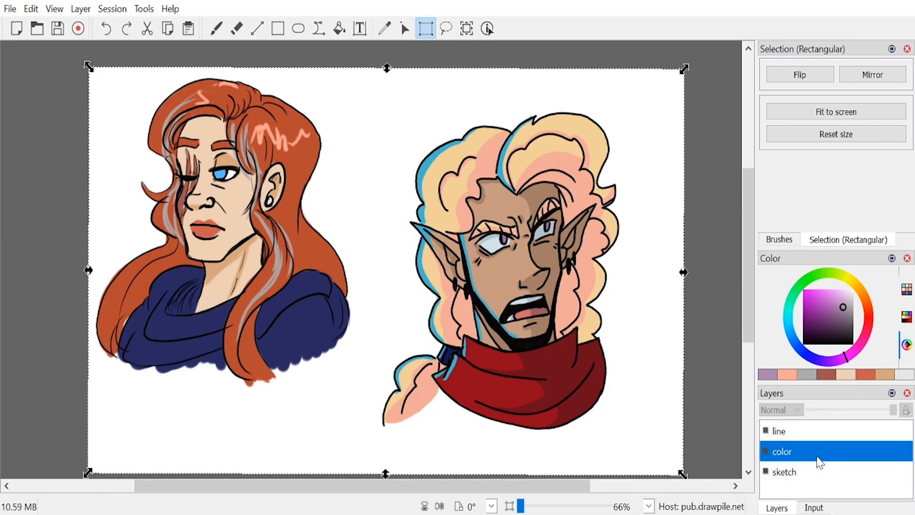
key("Delete")
left_click(819, 433)
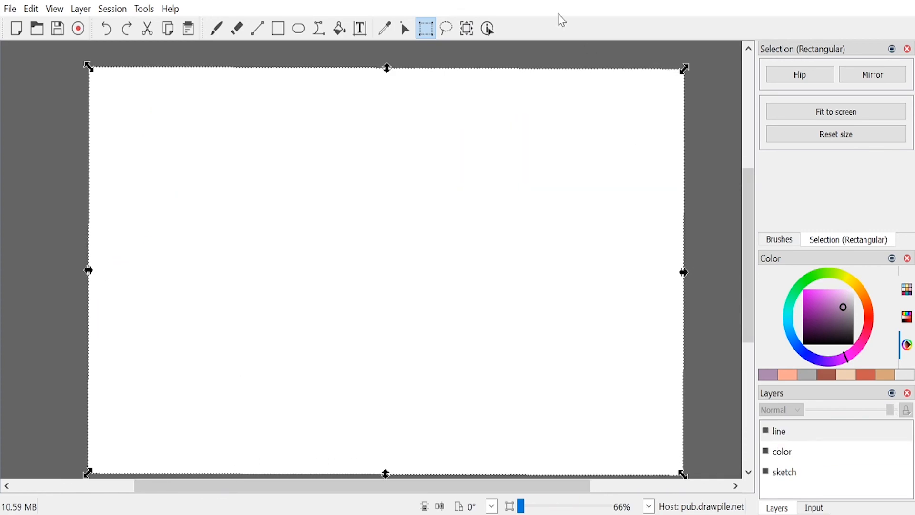
Step: Sketch a small wide-eyed face with an open mouth and first hair curves near the canvas's upper-left corner
left_click(213, 36)
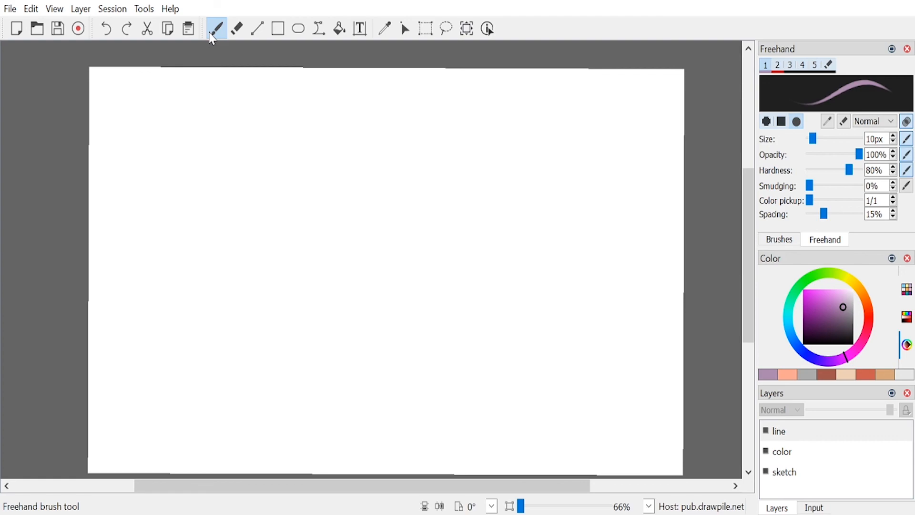
scroll(745, 215, "down", 1)
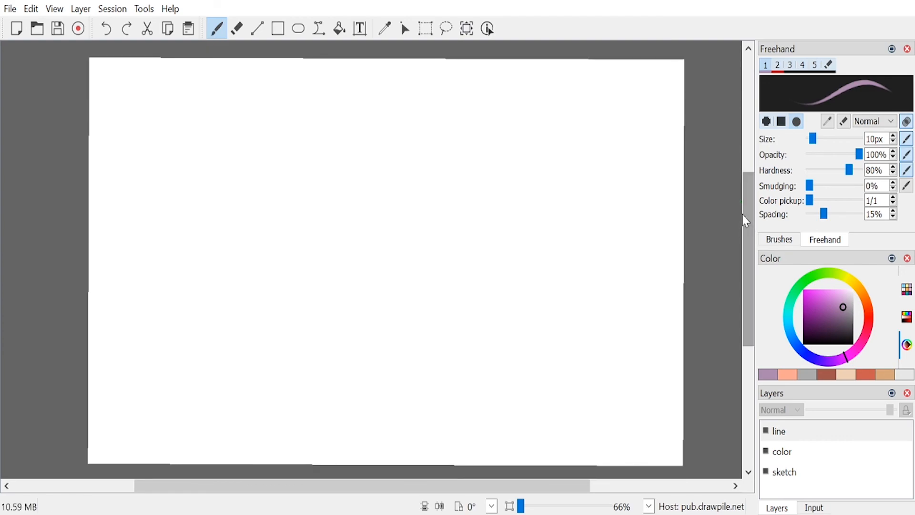
mouse_move(215, 115)
left_mouse_down()
mouse_move(205, 152)
mouse_move(227, 104)
mouse_move(251, 120)
mouse_move(251, 134)
mouse_move(255, 121)
mouse_move(205, 139)
mouse_move(249, 124)
mouse_move(245, 141)
mouse_move(223, 142)
left_mouse_up()
mouse_move(222, 146)
left_mouse_down()
mouse_move(218, 164)
mouse_move(242, 154)
mouse_move(239, 141)
mouse_move(222, 142)
mouse_move(231, 138)
mouse_move(214, 159)
mouse_move(250, 148)
mouse_move(219, 156)
mouse_move(210, 131)
mouse_move(198, 138)
mouse_move(204, 162)
left_mouse_up()
left_click_drag(221, 105, 248, 85)
mouse_move(265, 105)
left_mouse_down()
mouse_move(286, 107)
mouse_move(275, 133)
mouse_move(241, 153)
mouse_move(248, 129)
mouse_move(238, 124)
mouse_move(252, 125)
mouse_move(218, 134)
left_mouse_up()
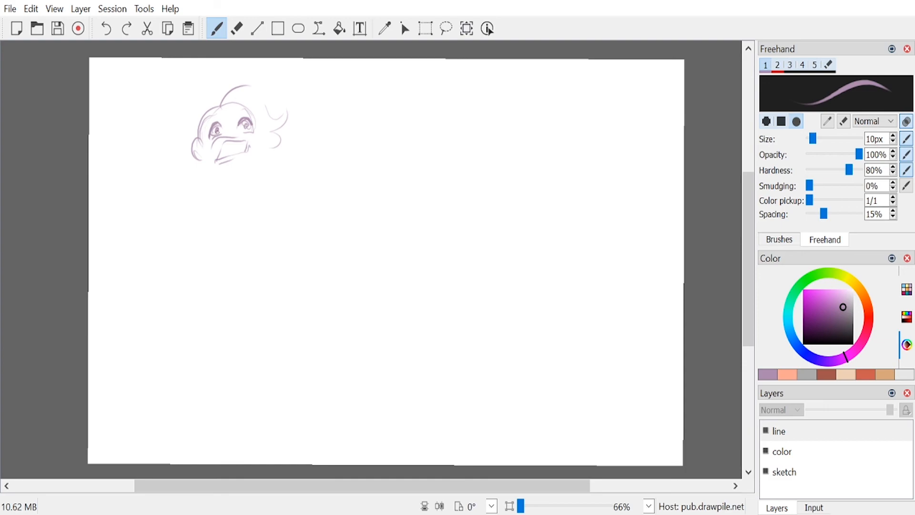
Step: Reinforce the face's open mouth and sketch voluminous hair around the head with curls and a round earring
mouse_move(244, 137)
left_mouse_down()
mouse_move(212, 143)
mouse_move(210, 158)
mouse_move(249, 156)
left_mouse_up()
key("ctrl+z")
mouse_move(251, 139)
left_mouse_down()
mouse_move(228, 138)
mouse_move(215, 163)
mouse_move(239, 154)
mouse_move(220, 144)
mouse_move(230, 153)
mouse_move(217, 168)
left_mouse_up()
left_click_drag(259, 97, 278, 118)
mouse_move(242, 84)
left_mouse_down()
mouse_move(277, 140)
mouse_move(267, 146)
left_mouse_up()
left_click_drag(270, 146, 255, 161)
mouse_move(216, 101)
left_mouse_down()
mouse_move(194, 137)
mouse_move(188, 132)
mouse_move(206, 99)
mouse_move(157, 114)
left_mouse_up()
mouse_move(158, 131)
left_mouse_down()
mouse_move(135, 140)
mouse_move(158, 138)
mouse_move(161, 170)
left_mouse_up()
left_click_drag(187, 134, 177, 175)
mouse_move(221, 148)
left_mouse_down()
mouse_move(241, 143)
mouse_move(231, 139)
mouse_move(214, 162)
mouse_move(246, 155)
left_mouse_up()
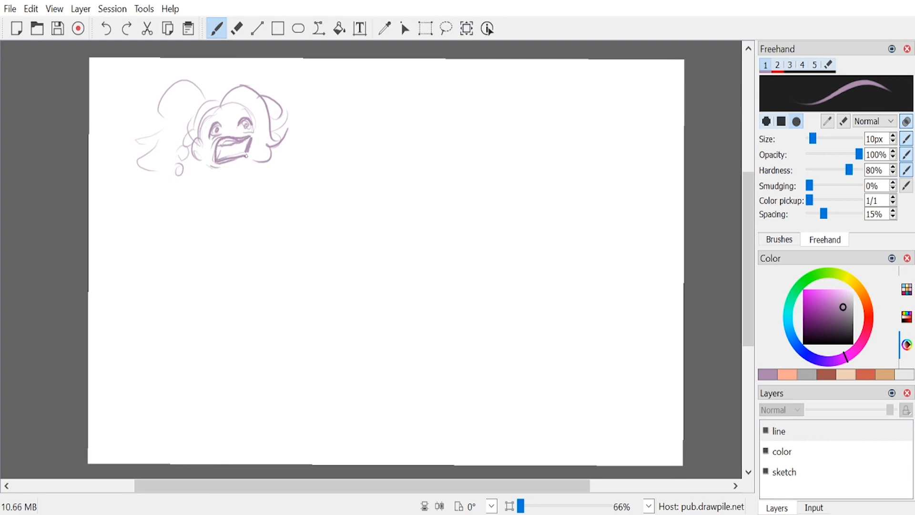
Step: Erase the detailed eyes and redraw them as plain circles with worried brows
key("e")
mouse_move(210, 125)
left_mouse_down()
mouse_move(240, 127)
mouse_move(209, 129)
mouse_move(219, 135)
mouse_move(240, 122)
mouse_move(206, 118)
mouse_move(246, 112)
mouse_move(256, 101)
mouse_move(259, 148)
mouse_move(250, 159)
left_mouse_up()
key("e")
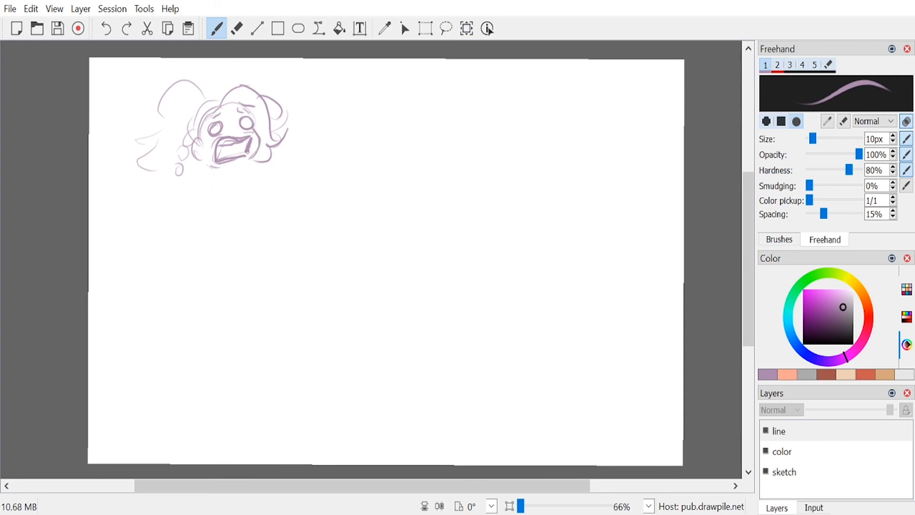
Step: Erase the hair beside the first face and sketch a second round head with circle eyes and a bearded jaw there
key("6")
mouse_move(268, 108)
left_mouse_down()
mouse_move(267, 94)
mouse_move(276, 156)
left_mouse_up()
key("1")
mouse_move(254, 95)
left_mouse_down()
mouse_move(280, 67)
mouse_move(307, 91)
mouse_move(268, 69)
mouse_move(292, 96)
mouse_move(284, 107)
mouse_move(292, 106)
mouse_move(259, 114)
mouse_move(277, 137)
mouse_move(284, 119)
mouse_move(312, 121)
mouse_move(263, 137)
mouse_move(287, 147)
mouse_move(307, 132)
left_mouse_up()
key("ctrl+z")
left_click_drag(265, 134, 271, 141)
left_click_drag(276, 134, 289, 146)
left_click_drag(292, 137, 297, 144)
mouse_move(300, 132)
left_mouse_down()
mouse_move(309, 139)
mouse_move(303, 107)
mouse_move(325, 86)
mouse_move(322, 114)
mouse_move(294, 138)
mouse_move(287, 161)
left_mouse_up()
mouse_move(329, 112)
left_mouse_down()
mouse_move(352, 131)
mouse_move(362, 172)
mouse_move(345, 212)
mouse_move(295, 227)
left_mouse_up()
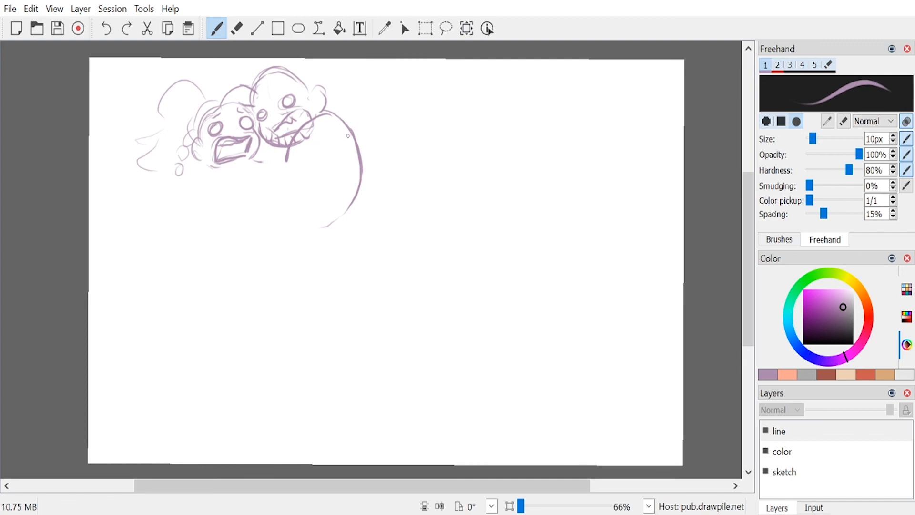
key("ctrl+z")
key("ctrl+z")
Step: Sketch the second figure's neck, shoulder and curved arm below both heads, and erase the arm's end under the first face
mouse_move(311, 118)
left_mouse_down()
mouse_move(288, 145)
mouse_move(288, 167)
left_mouse_up()
left_click_drag(283, 147, 285, 176)
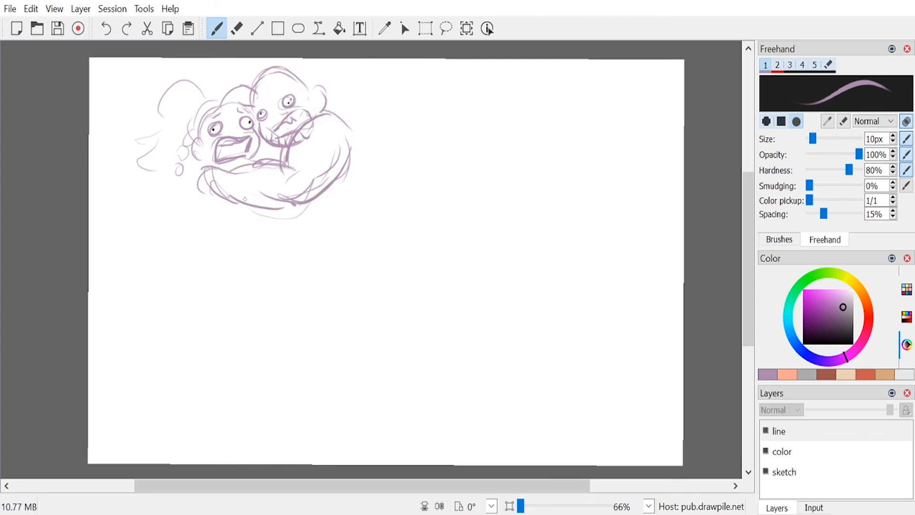
key("e")
mouse_move(208, 175)
left_mouse_down()
mouse_move(215, 205)
mouse_move(239, 187)
mouse_move(218, 178)
left_mouse_up()
key("e")
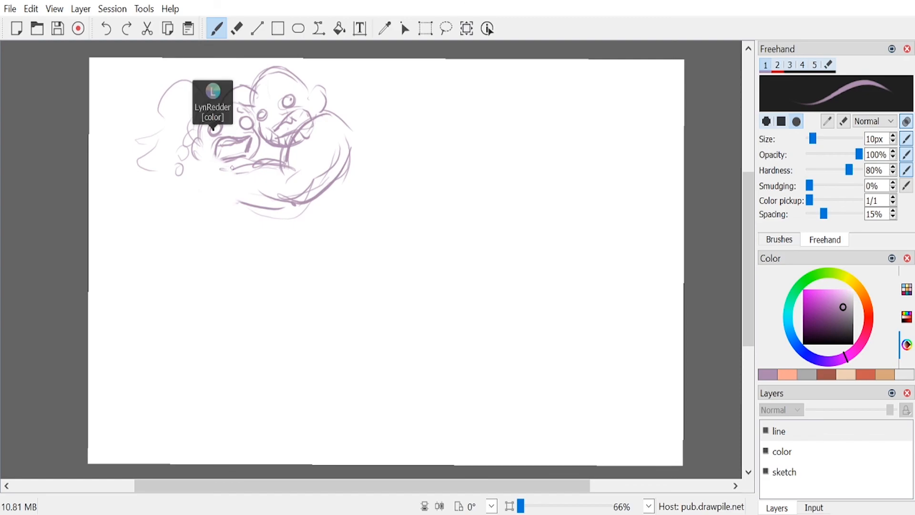
mouse_move(232, 170)
left_mouse_down()
mouse_move(209, 178)
mouse_move(248, 200)
mouse_move(209, 164)
mouse_move(261, 190)
mouse_move(186, 177)
mouse_move(204, 193)
left_mouse_up()
mouse_move(183, 164)
left_mouse_down()
mouse_move(200, 179)
mouse_move(206, 171)
mouse_move(186, 168)
mouse_move(198, 172)
mouse_move(190, 186)
left_mouse_up()
key("ctrl+z")
key("ctrl+z")
left_click_drag(192, 192, 204, 193)
mouse_move(208, 165)
left_mouse_down()
mouse_move(190, 191)
mouse_move(216, 178)
mouse_move(281, 191)
mouse_move(333, 176)
mouse_move(318, 152)
mouse_move(308, 165)
mouse_move(292, 158)
mouse_move(192, 210)
left_mouse_up()
key("ctrl+z")
key("ctrl+z")
Step: Erase the second figure's curved arm and neck lines and redraw a thick bent upper arm from the shoulder
key("e")
key("1")
mouse_move(314, 125)
left_mouse_down()
mouse_move(273, 167)
mouse_move(276, 157)
mouse_move(340, 169)
mouse_move(290, 181)
mouse_move(329, 157)
mouse_move(307, 182)
left_mouse_up()
left_click_drag(328, 153, 300, 181)
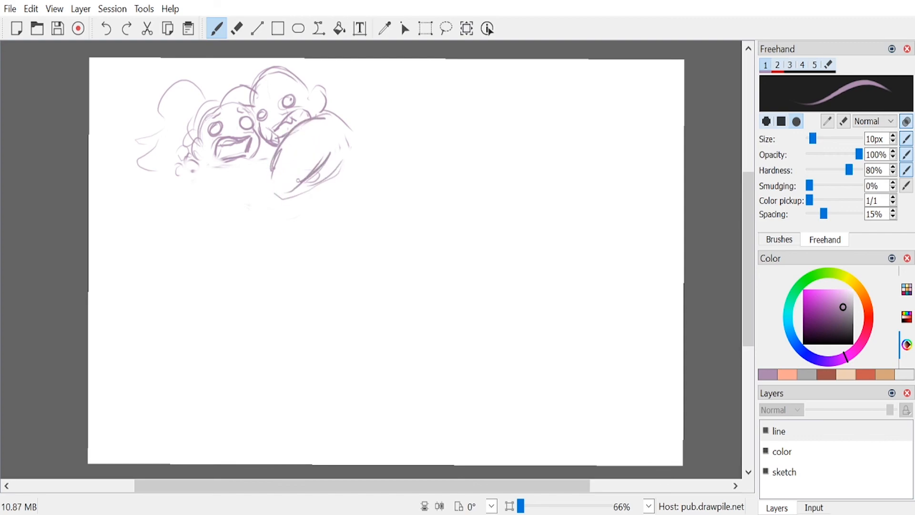
Step: Sketch the forearm reaching under the first face and a curved limb below it, undoing the last stroke
mouse_move(230, 164)
left_mouse_down()
mouse_move(218, 168)
mouse_move(253, 203)
mouse_move(283, 204)
left_mouse_up()
left_click_drag(264, 161, 238, 197)
mouse_move(276, 158)
left_mouse_down()
mouse_move(197, 164)
mouse_move(200, 178)
mouse_move(215, 182)
mouse_move(189, 187)
mouse_move(204, 171)
mouse_move(182, 196)
mouse_move(188, 186)
mouse_move(208, 223)
left_mouse_up()
left_click_drag(205, 220, 230, 181)
left_click_drag(221, 186, 213, 225)
key("ctrl+z")
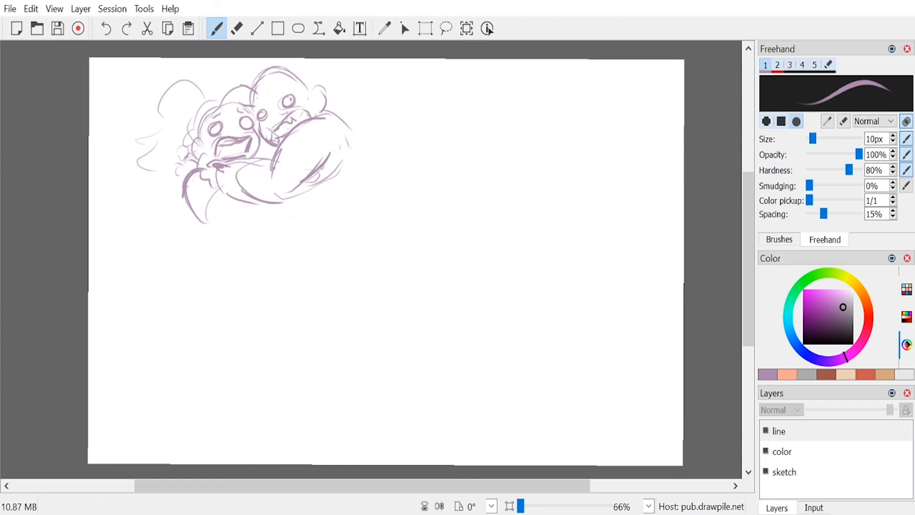
Step: Sketch the rounded back, the hip and a bent leg ending in a pointed foot below the arm
left_click_drag(271, 208, 274, 224)
mouse_move(342, 113)
left_mouse_down()
mouse_move(353, 169)
mouse_move(318, 224)
left_mouse_up()
mouse_move(353, 144)
left_mouse_down()
mouse_move(320, 232)
mouse_move(328, 214)
left_mouse_up()
mouse_move(341, 116)
left_mouse_down()
mouse_move(324, 233)
mouse_move(258, 255)
mouse_move(219, 231)
left_mouse_up()
mouse_move(265, 200)
left_mouse_down()
mouse_move(212, 193)
mouse_move(176, 243)
mouse_move(188, 266)
mouse_move(222, 230)
left_mouse_up()
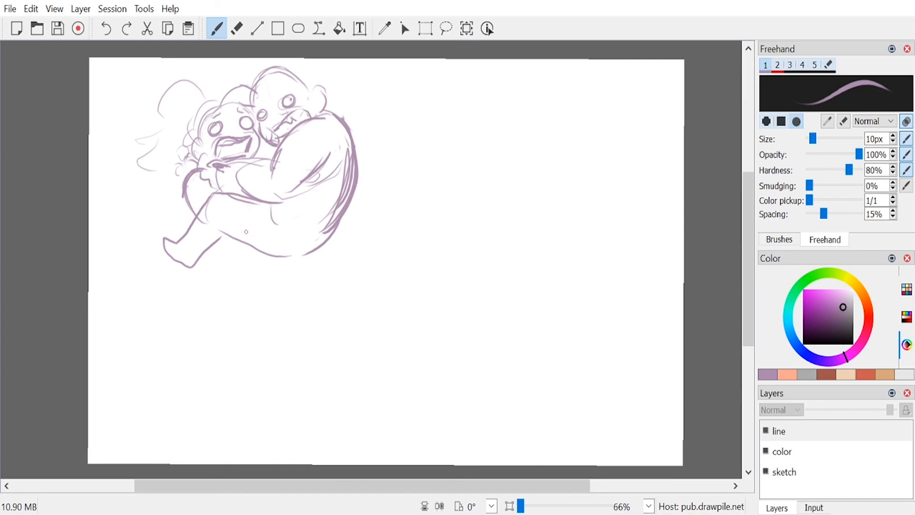
Step: Sketch gripping fingers under the thigh and a hand behind the back, undoing the first attempt at the fingers
mouse_move(223, 231)
left_mouse_down()
mouse_move(228, 243)
mouse_move(223, 228)
left_mouse_up()
key("ctrl+z")
key("ctrl+z")
mouse_move(228, 232)
left_mouse_down()
mouse_move(251, 248)
mouse_move(225, 246)
mouse_move(245, 232)
left_mouse_up()
mouse_move(336, 231)
left_mouse_down()
mouse_move(350, 226)
mouse_move(356, 190)
mouse_move(338, 232)
left_mouse_up()
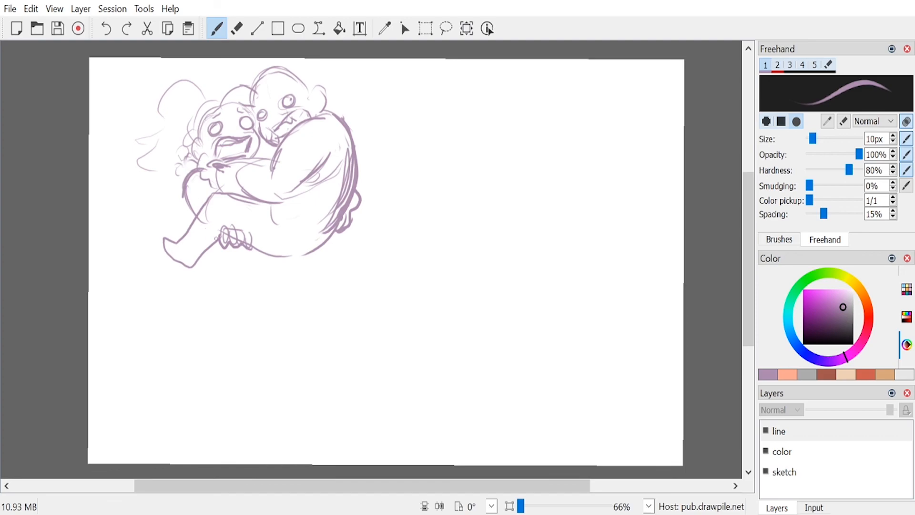
Step: Sketch a second raised leg, a fuller outline and ear for the second head, and spiky collar fur along the back
mouse_move(210, 187)
left_mouse_down()
mouse_move(165, 235)
mouse_move(172, 240)
left_mouse_up()
mouse_move(258, 88)
left_mouse_down()
mouse_move(292, 67)
mouse_move(314, 79)
mouse_move(309, 101)
mouse_move(317, 102)
left_mouse_up()
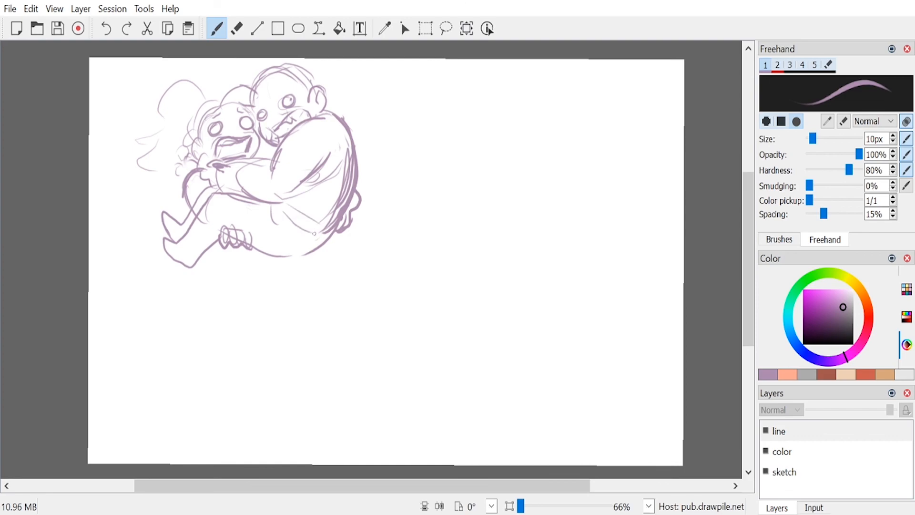
mouse_move(304, 117)
left_mouse_down()
mouse_move(328, 102)
mouse_move(368, 134)
mouse_move(361, 172)
left_mouse_up()
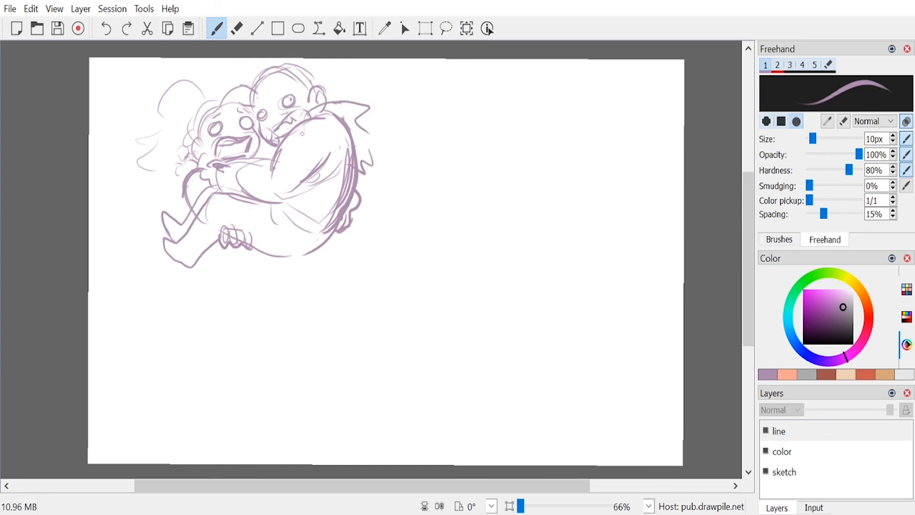
Step: Sketch two standing legs with boots beneath the bodies and add the connecting line beside the raised leg
mouse_move(213, 258)
left_mouse_down()
mouse_move(239, 272)
mouse_move(270, 257)
mouse_move(225, 296)
mouse_move(211, 280)
mouse_move(218, 293)
mouse_move(203, 358)
left_mouse_up()
mouse_move(248, 277)
left_mouse_down()
mouse_move(255, 309)
mouse_move(235, 356)
left_mouse_up()
mouse_move(206, 358)
left_mouse_down()
mouse_move(218, 326)
mouse_move(246, 328)
left_mouse_up()
mouse_move(288, 265)
left_mouse_down()
mouse_move(282, 314)
mouse_move(296, 359)
mouse_move(267, 356)
mouse_move(255, 304)
mouse_move(293, 323)
left_mouse_up()
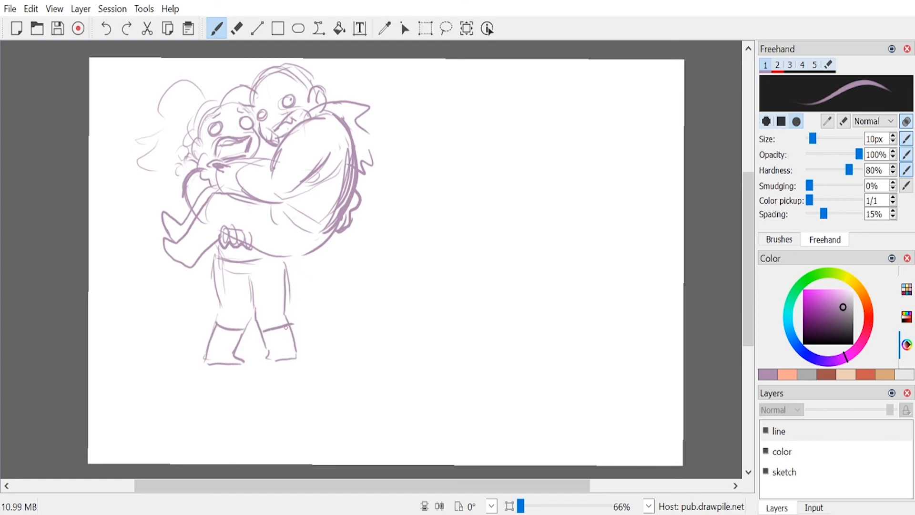
left_click_drag(204, 208, 217, 243)
Step: Sketch a swept fringe and spiky hair tufts around the second head
left_click_drag(274, 67, 286, 98)
mouse_move(299, 97)
left_mouse_down()
mouse_move(281, 84)
mouse_move(307, 94)
left_mouse_up()
left_click_drag(313, 93, 321, 114)
left_click_drag(273, 64, 284, 58)
mouse_move(320, 61)
left_mouse_down()
mouse_move(338, 73)
mouse_move(344, 65)
mouse_move(330, 93)
left_mouse_up()
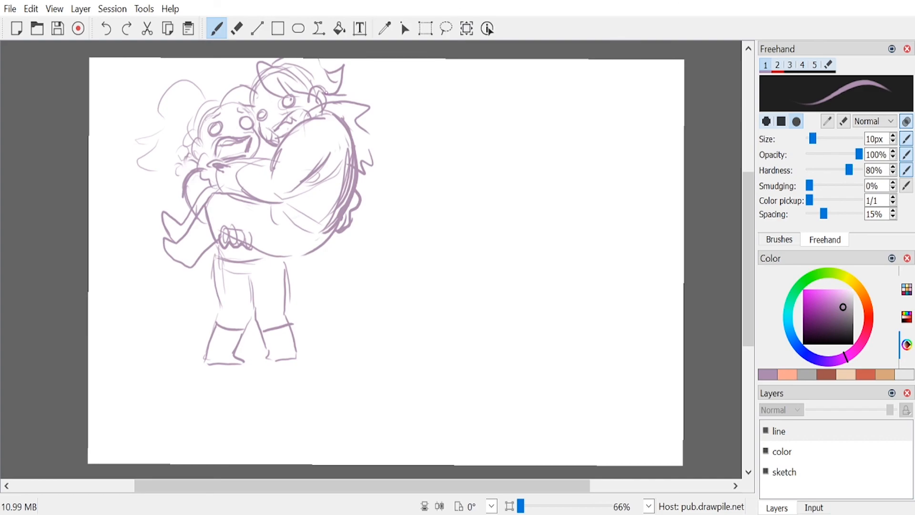
mouse_move(258, 79)
left_mouse_down()
mouse_move(247, 117)
mouse_move(243, 104)
left_mouse_up()
left_click_drag(250, 104, 244, 120)
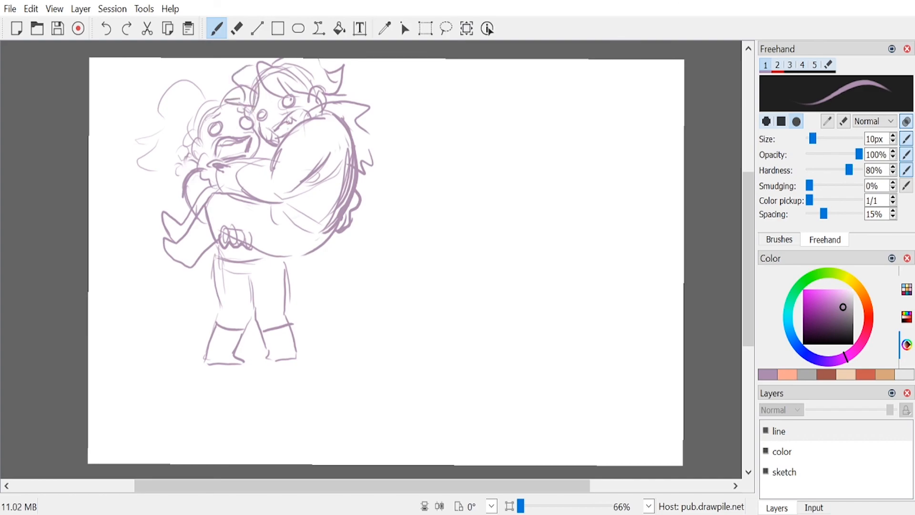
left_click_drag(354, 86, 353, 108)
Step: Draw brows on both faces, dot freckles on the first cheek and sketch the first figure's curly side hair
mouse_move(260, 103)
left_mouse_down()
mouse_move(251, 112)
mouse_move(288, 96)
left_mouse_up()
mouse_move(222, 110)
left_mouse_down()
mouse_move(210, 122)
mouse_move(253, 110)
left_mouse_up()
mouse_move(211, 140)
left_mouse_down()
mouse_move(191, 152)
mouse_move(203, 164)
left_mouse_up()
left_click_drag(192, 98, 200, 110)
mouse_move(197, 111)
left_mouse_down()
mouse_move(208, 93)
mouse_move(131, 155)
mouse_move(165, 149)
mouse_move(178, 179)
left_mouse_up()
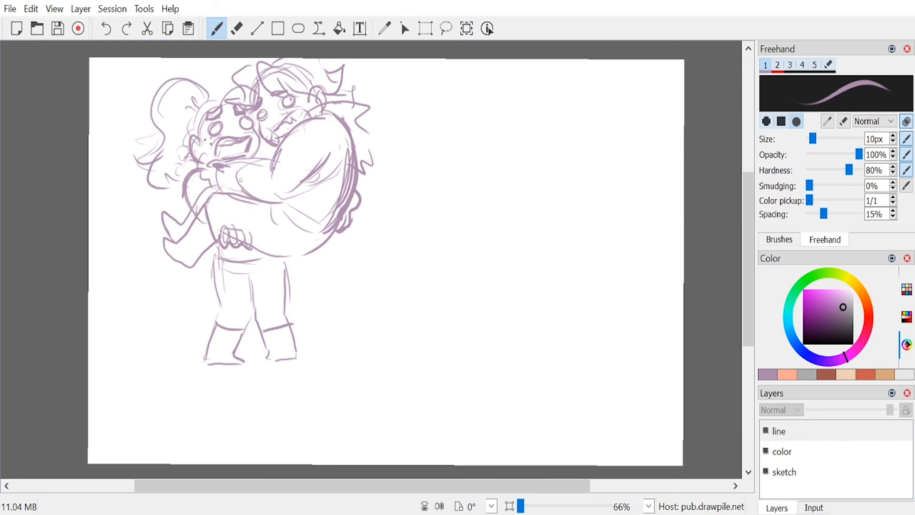
Step: Erase the forearm lines under the first face and redraw the collar, chest and sleeve between the two figures
left_click_drag(208, 162, 218, 188)
key("e")
mouse_move(210, 183)
left_mouse_down()
mouse_move(264, 162)
mouse_move(257, 186)
left_mouse_up()
key("e")
mouse_move(253, 145)
left_mouse_down()
mouse_move(260, 196)
mouse_move(260, 136)
mouse_move(273, 156)
mouse_move(259, 199)
left_mouse_up()
mouse_move(257, 163)
left_mouse_down()
mouse_move(278, 154)
mouse_move(266, 189)
left_mouse_up()
mouse_move(258, 194)
left_mouse_down()
mouse_move(321, 164)
mouse_move(292, 195)
left_mouse_up()
left_click_drag(199, 169, 218, 190)
mouse_move(198, 174)
left_mouse_down()
mouse_move(250, 157)
mouse_move(252, 169)
mouse_move(218, 175)
mouse_move(251, 174)
left_mouse_up()
left_click_drag(244, 162, 254, 197)
left_click_drag(217, 148, 216, 162)
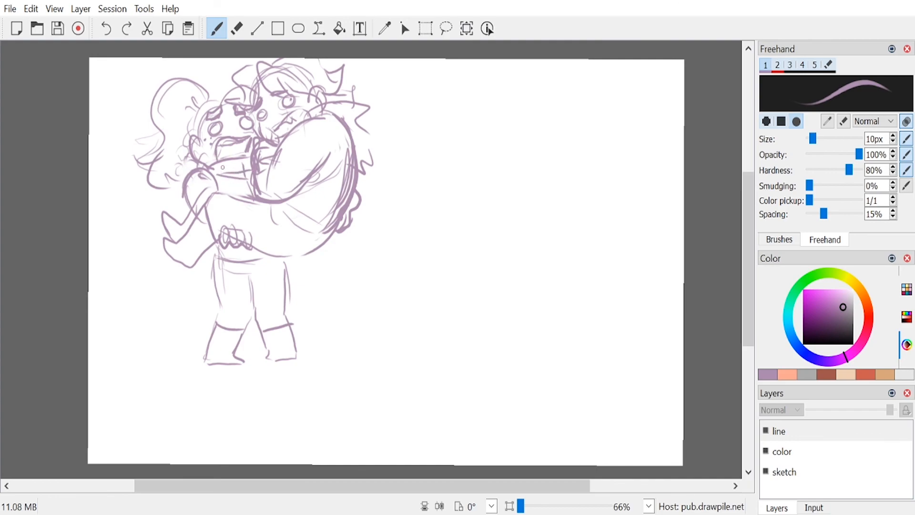
Step: Strengthen the first head's outline and the standing leg and boot, and sketch a hem band across the hip
left_click_drag(220, 96, 185, 141)
left_click_drag(216, 100, 192, 114)
left_click_drag(268, 366, 296, 341)
mouse_move(287, 273)
left_mouse_down()
mouse_move(283, 324)
mouse_move(310, 254)
left_mouse_up()
mouse_move(289, 199)
left_mouse_down()
mouse_move(315, 243)
mouse_move(325, 241)
left_mouse_up()
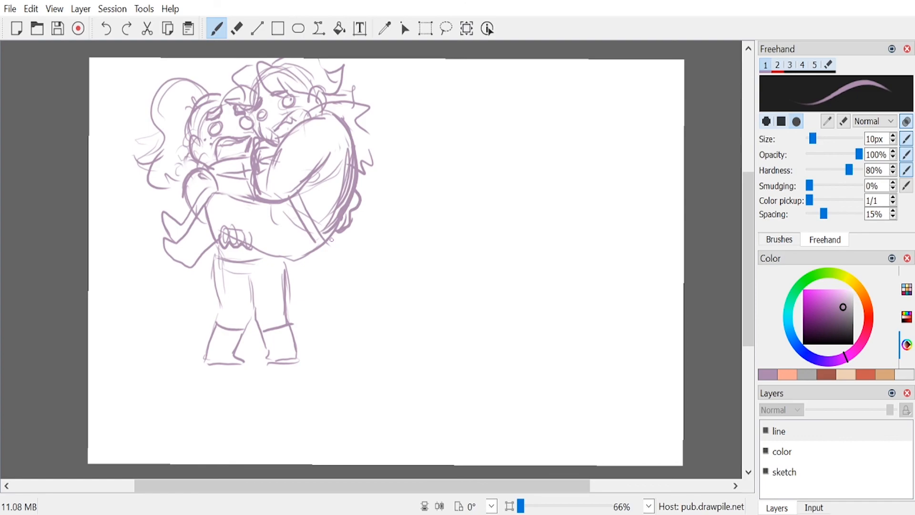
Step: Erase both gripping hands and redraw the one under the thigh as a rounded fist with finger lines
key("e")
left_click_drag(355, 228, 341, 244)
left_click_drag(233, 233, 248, 253)
key("e")
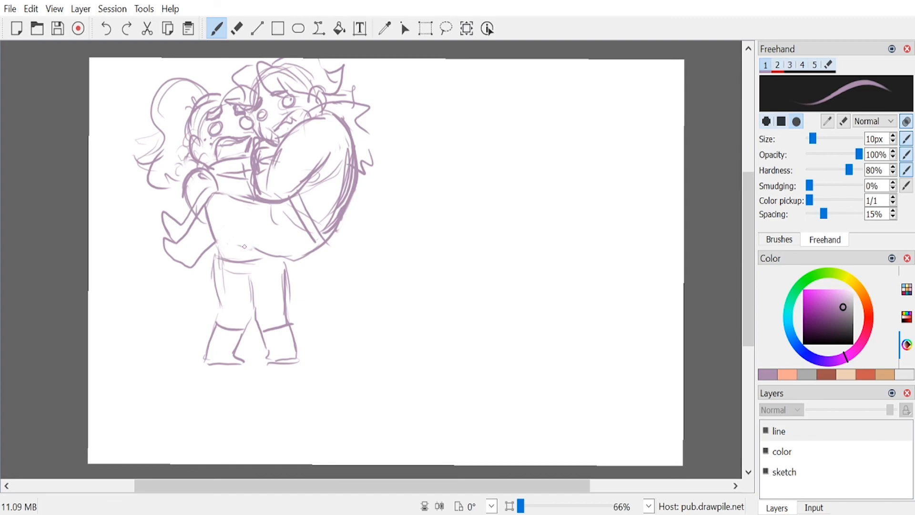
mouse_move(220, 237)
left_mouse_down()
mouse_move(228, 251)
mouse_move(246, 238)
mouse_move(218, 243)
mouse_move(234, 248)
left_mouse_up()
left_click_drag(243, 239, 242, 250)
mouse_move(236, 249)
left_mouse_down()
mouse_move(227, 254)
mouse_move(264, 246)
left_mouse_up()
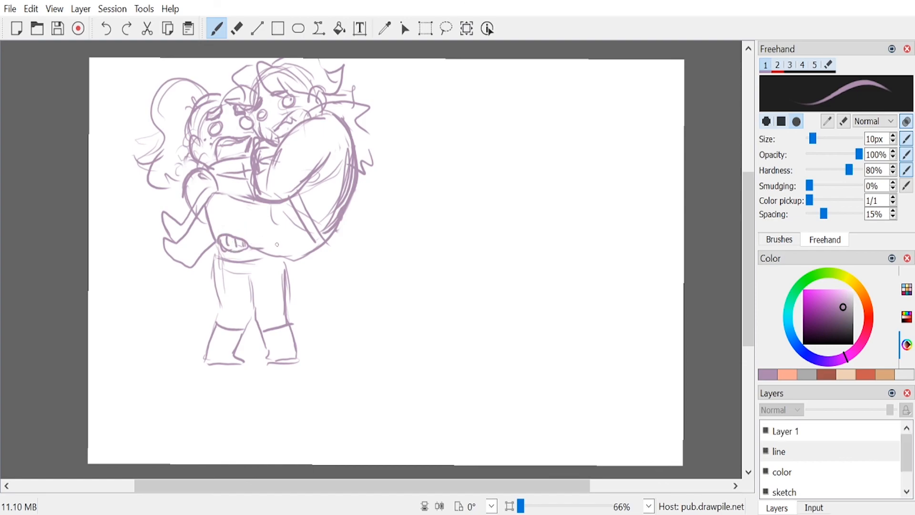
Step: Redraw the hand behind the back and reinforce the sleeve edge and the underside of the thigh
left_click_drag(348, 198, 353, 224)
mouse_move(353, 224)
left_mouse_down()
mouse_move(335, 235)
mouse_move(348, 215)
left_mouse_up()
mouse_move(345, 211)
left_mouse_down()
mouse_move(351, 207)
mouse_move(332, 231)
left_mouse_up()
left_click_drag(330, 233, 322, 238)
left_click_drag(253, 165, 258, 197)
mouse_move(251, 161)
left_mouse_down()
mouse_move(250, 177)
mouse_move(224, 194)
left_mouse_up()
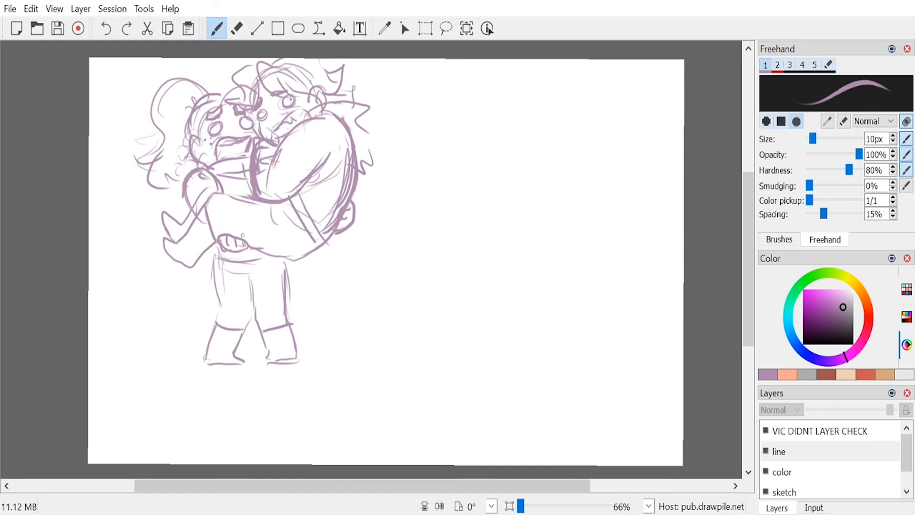
mouse_move(248, 244)
left_mouse_down()
mouse_move(309, 257)
mouse_move(291, 255)
left_mouse_up()
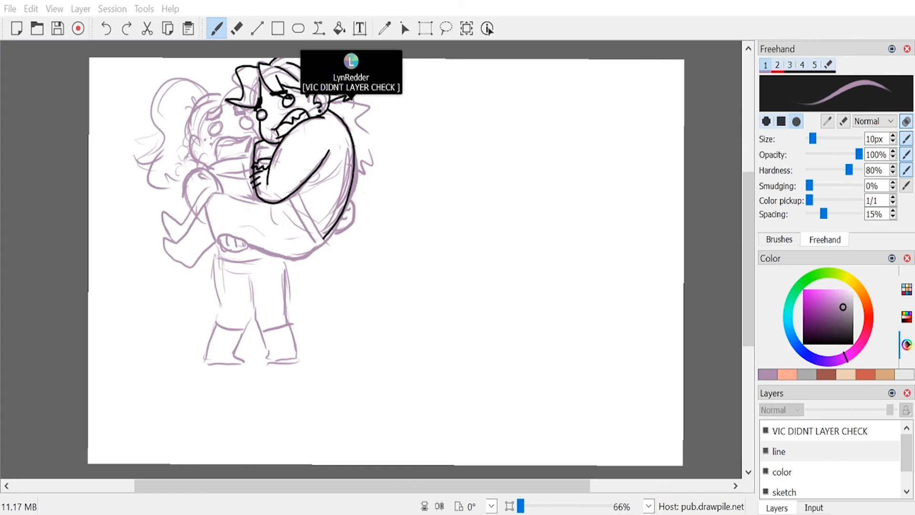
Step: Sketch a small creature with a round head, ears, raised arms and a curled tail in the canvas's empty lower right area
mouse_move(744, 270)
left_mouse_down()
mouse_move(745, 260)
mouse_move(744, 286)
left_mouse_up()
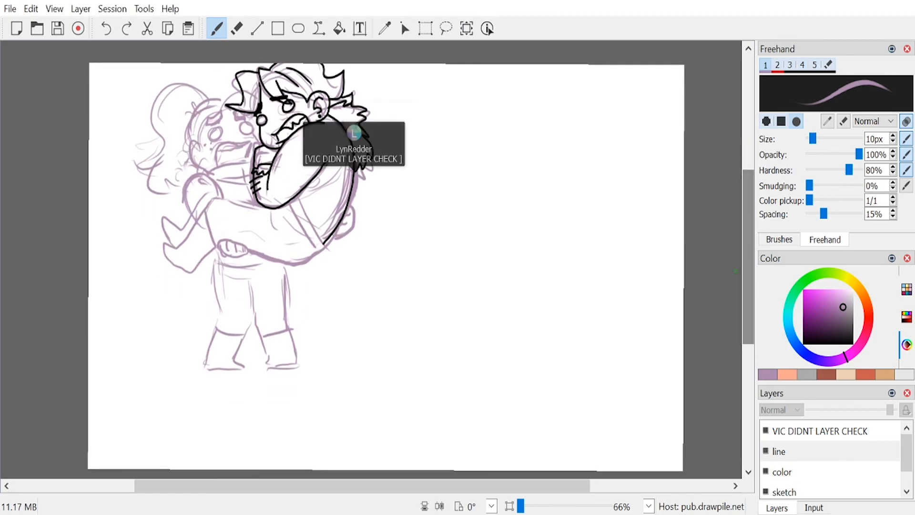
mouse_move(500, 279)
left_mouse_down()
mouse_move(554, 274)
mouse_move(547, 293)
mouse_move(523, 243)
mouse_move(510, 305)
mouse_move(541, 305)
mouse_move(529, 309)
mouse_move(548, 290)
mouse_move(579, 288)
mouse_move(541, 306)
left_mouse_up()
mouse_move(496, 274)
left_mouse_down()
mouse_move(487, 285)
mouse_move(508, 319)
mouse_move(520, 311)
mouse_move(464, 276)
left_mouse_up()
mouse_move(489, 304)
left_mouse_down()
mouse_move(478, 295)
mouse_move(481, 309)
left_mouse_up()
mouse_move(493, 318)
left_mouse_down()
mouse_move(507, 345)
mouse_move(538, 339)
left_mouse_up()
mouse_move(584, 296)
left_mouse_down()
mouse_move(551, 355)
mouse_move(583, 344)
mouse_move(526, 382)
mouse_move(495, 344)
mouse_move(492, 323)
mouse_move(524, 384)
mouse_move(554, 378)
mouse_move(567, 338)
left_mouse_up()
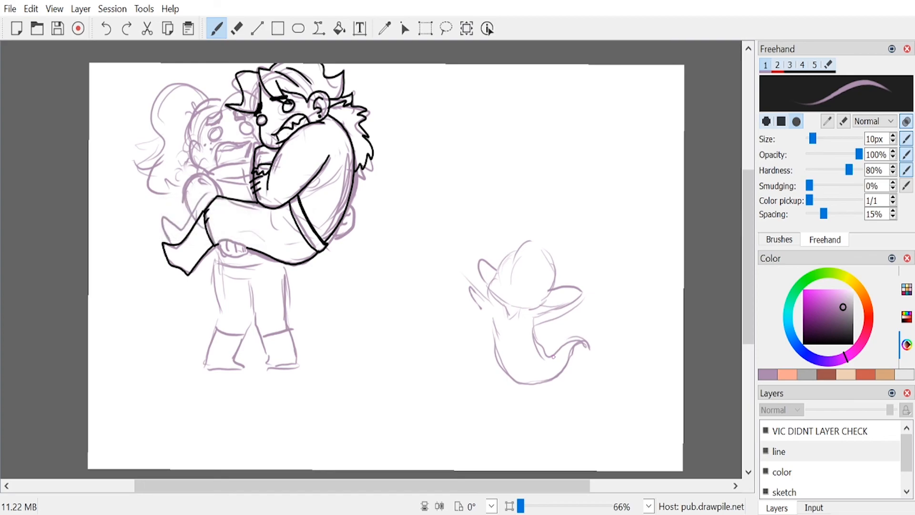
left_click_drag(483, 303, 471, 289)
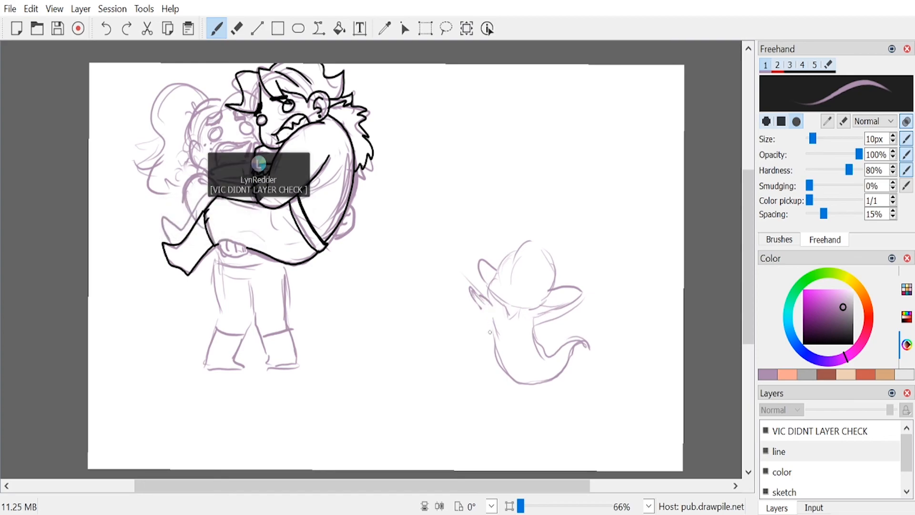
Step: Sketch a wide-eyed figure with wavy hair, propped arms and a long curling tail above the small creature
mouse_move(458, 105)
left_mouse_down()
mouse_move(477, 103)
mouse_move(477, 116)
mouse_move(452, 129)
mouse_move(477, 127)
left_mouse_up()
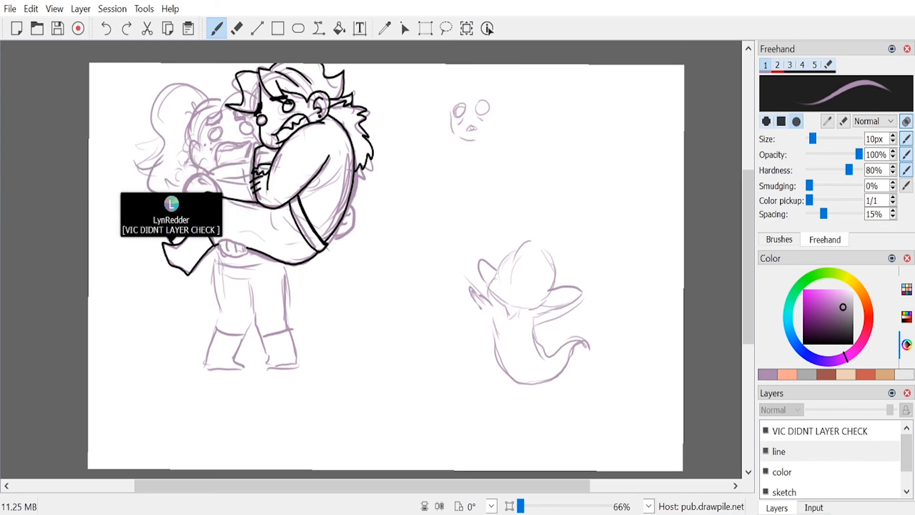
mouse_move(457, 85)
left_mouse_down()
mouse_move(442, 114)
mouse_move(435, 78)
mouse_move(436, 148)
mouse_move(479, 150)
mouse_move(444, 206)
mouse_move(431, 205)
mouse_move(437, 220)
mouse_move(448, 229)
mouse_move(467, 167)
mouse_move(487, 141)
mouse_move(497, 146)
mouse_move(503, 195)
left_mouse_up()
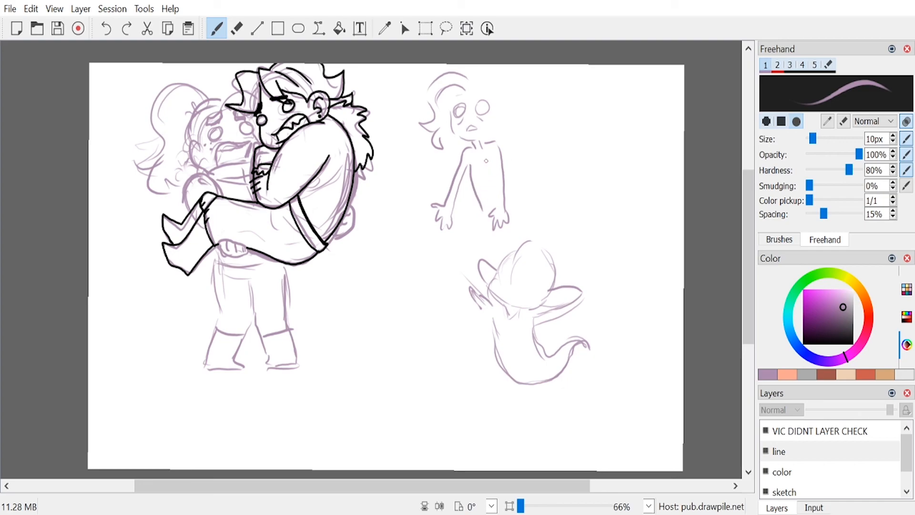
mouse_move(472, 159)
left_mouse_down()
mouse_move(484, 211)
mouse_move(579, 144)
mouse_move(599, 143)
mouse_move(592, 209)
mouse_move(499, 230)
left_mouse_up()
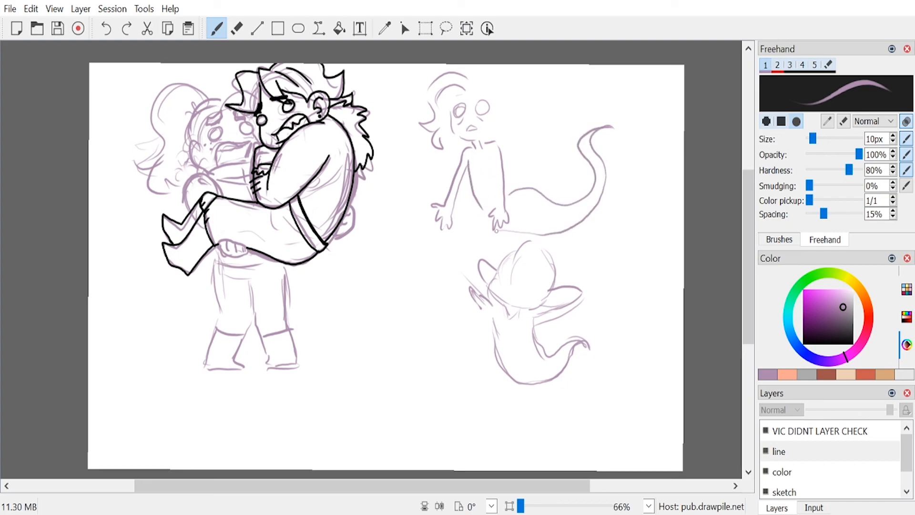
Step: Finish the tailed figure's hair, shade its far side and handwrite "Where are My BOOTS" beside it
mouse_move(470, 75)
left_mouse_down()
mouse_move(508, 91)
mouse_move(503, 133)
left_mouse_up()
mouse_move(490, 87)
left_mouse_down()
mouse_move(521, 101)
mouse_move(538, 85)
mouse_move(549, 91)
mouse_move(546, 75)
mouse_move(555, 92)
mouse_move(593, 93)
left_mouse_up()
left_click_drag(530, 113, 557, 117)
mouse_move(518, 143)
left_mouse_down()
mouse_move(548, 141)
mouse_move(506, 159)
mouse_move(512, 176)
mouse_move(534, 163)
left_mouse_up()
mouse_move(548, 157)
left_mouse_down()
mouse_move(550, 175)
mouse_move(564, 152)
left_mouse_up()
left_click_drag(507, 181, 568, 176)
left_click_drag(575, 150, 557, 171)
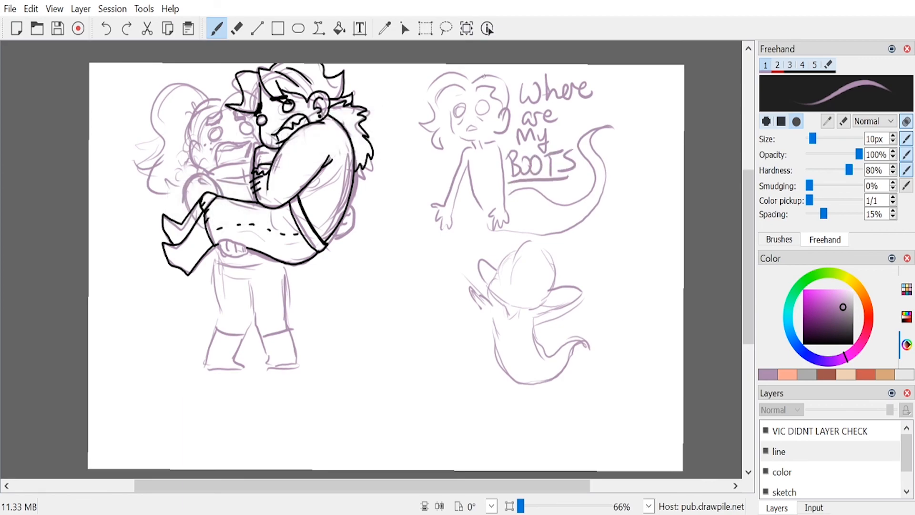
left_click_drag(483, 80, 509, 115)
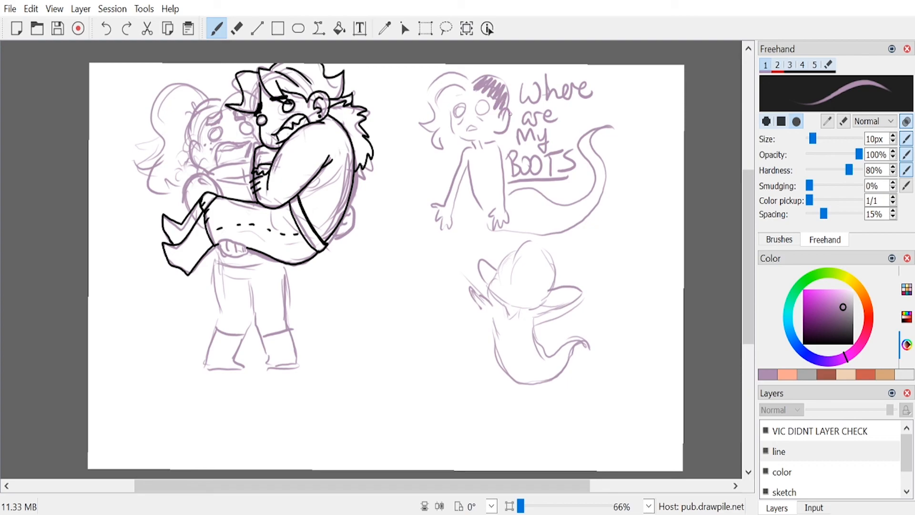
Step: Erase the whole tailed figure and its handwritten caption
left_click_drag(492, 155, 494, 219)
key("6")
mouse_move(444, 71)
left_mouse_down()
mouse_move(488, 58)
mouse_move(438, 165)
mouse_move(458, 204)
mouse_move(454, 237)
mouse_move(524, 164)
mouse_move(543, 167)
mouse_move(519, 217)
mouse_move(527, 223)
mouse_move(580, 222)
mouse_move(614, 195)
mouse_move(615, 155)
mouse_move(601, 148)
mouse_move(534, 172)
mouse_move(586, 90)
mouse_move(567, 78)
mouse_move(502, 124)
left_mouse_up()
key("1")
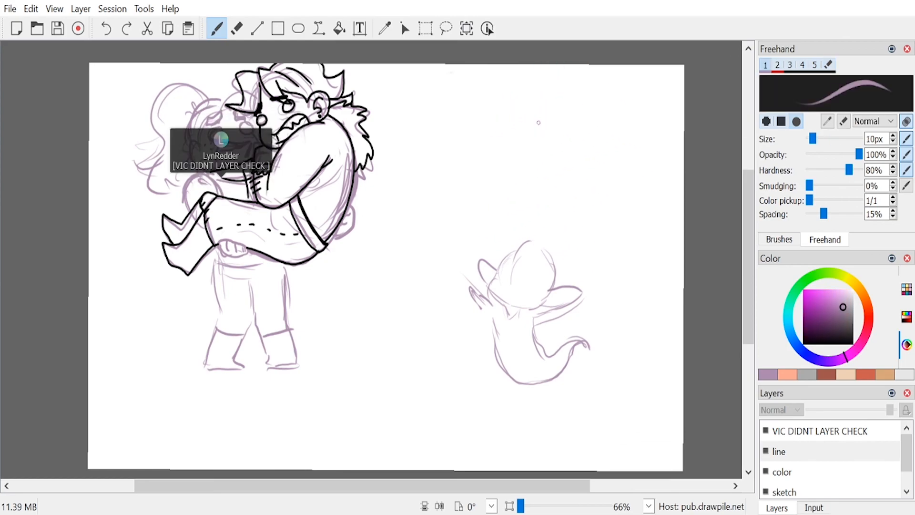
Step: Give the small creature a monocle, moustache, eyes, tall top hat and a hooked cane in its hand
mouse_move(509, 286)
left_mouse_down()
mouse_move(479, 281)
mouse_move(480, 262)
left_mouse_up()
mouse_move(487, 296)
left_mouse_down()
mouse_move(527, 289)
mouse_move(541, 305)
mouse_move(555, 282)
left_mouse_up()
mouse_move(501, 258)
left_mouse_down()
mouse_move(494, 261)
mouse_move(504, 275)
mouse_move(491, 278)
mouse_move(505, 254)
mouse_move(542, 239)
mouse_move(561, 171)
mouse_move(618, 149)
mouse_move(565, 261)
mouse_move(509, 237)
mouse_move(561, 249)
left_mouse_up()
key("ctrl+z")
left_click_drag(505, 233, 565, 262)
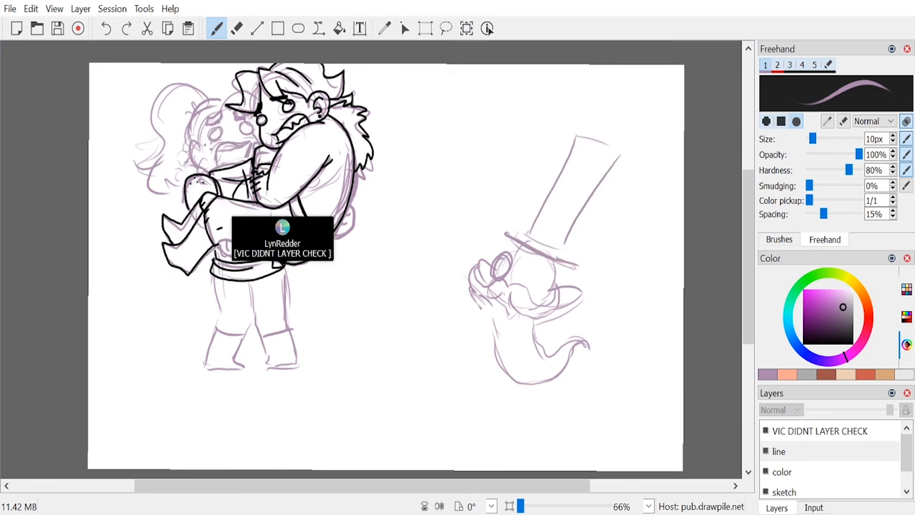
mouse_move(519, 241)
left_mouse_down()
mouse_move(542, 257)
mouse_move(531, 256)
mouse_move(555, 291)
mouse_move(553, 264)
mouse_move(561, 265)
mouse_move(561, 289)
mouse_move(566, 282)
mouse_move(541, 303)
mouse_move(529, 278)
left_mouse_up()
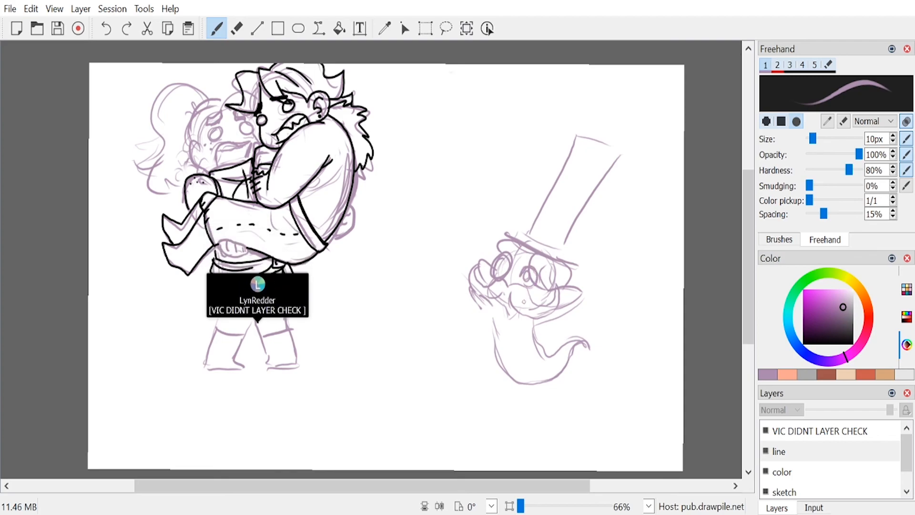
mouse_move(579, 289)
left_mouse_down()
mouse_move(596, 285)
mouse_move(586, 299)
mouse_move(598, 303)
mouse_move(583, 307)
mouse_move(599, 299)
mouse_move(608, 261)
mouse_move(594, 295)
mouse_move(595, 365)
mouse_move(594, 314)
left_mouse_up()
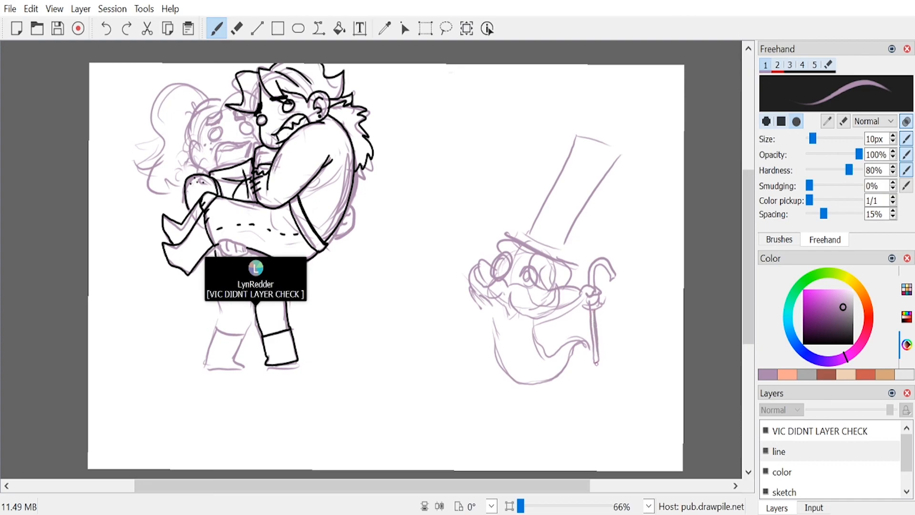
Step: Sketch a buttoned waistcoat and coat on the small creature and add a band to its top hat
mouse_move(500, 305)
left_mouse_down()
mouse_move(523, 311)
mouse_move(508, 323)
mouse_move(510, 361)
left_mouse_up()
mouse_move(513, 366)
left_mouse_down()
mouse_move(535, 339)
mouse_move(511, 330)
left_mouse_up()
left_click_drag(513, 344, 534, 339)
left_click_drag(524, 313, 533, 323)
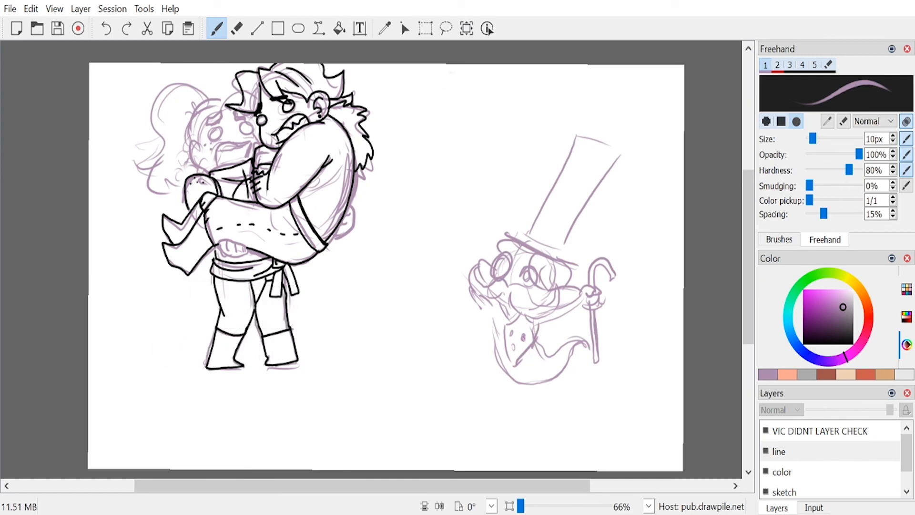
left_click_drag(524, 338, 537, 329)
left_click_drag(489, 311, 506, 358)
left_click_drag(490, 328, 495, 306)
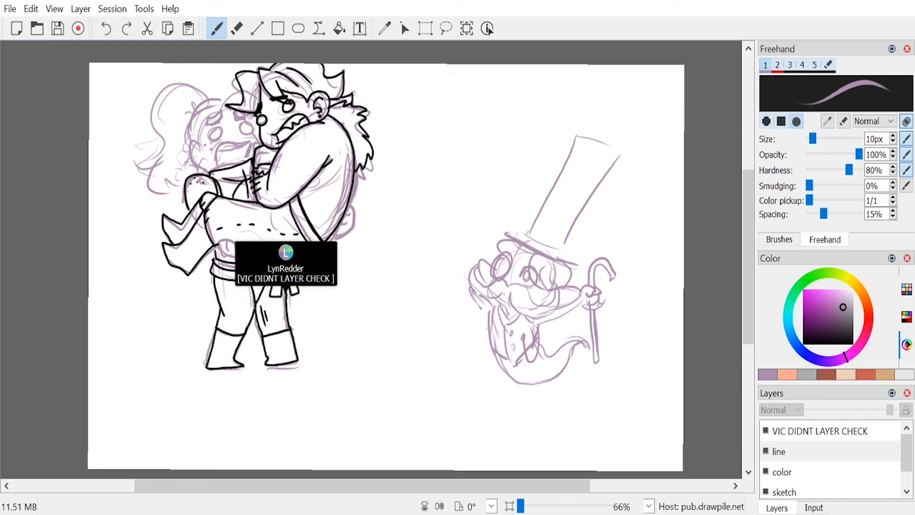
left_click_drag(536, 218, 566, 234)
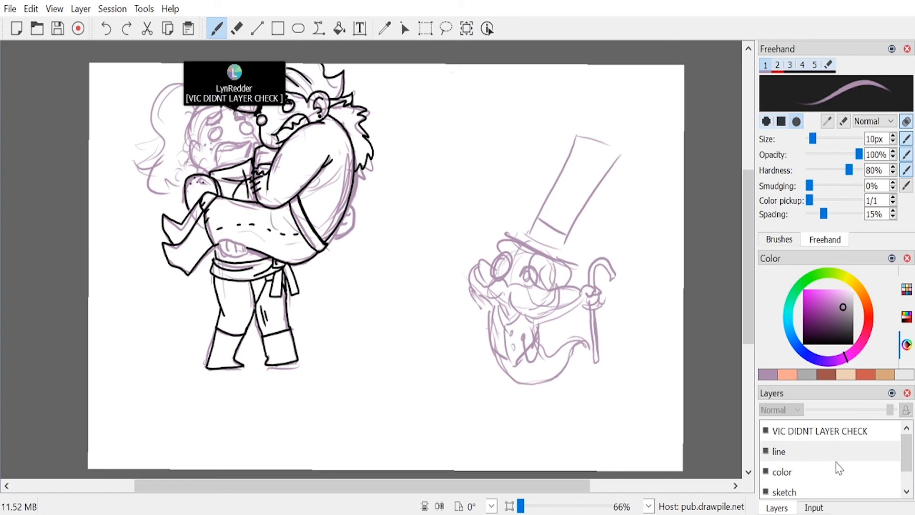
Step: Make the "VIC DIDNT LAYER CHECK" layer active and set up a black freehand brush at 8 px for inking
left_click(834, 433)
left_click(804, 344)
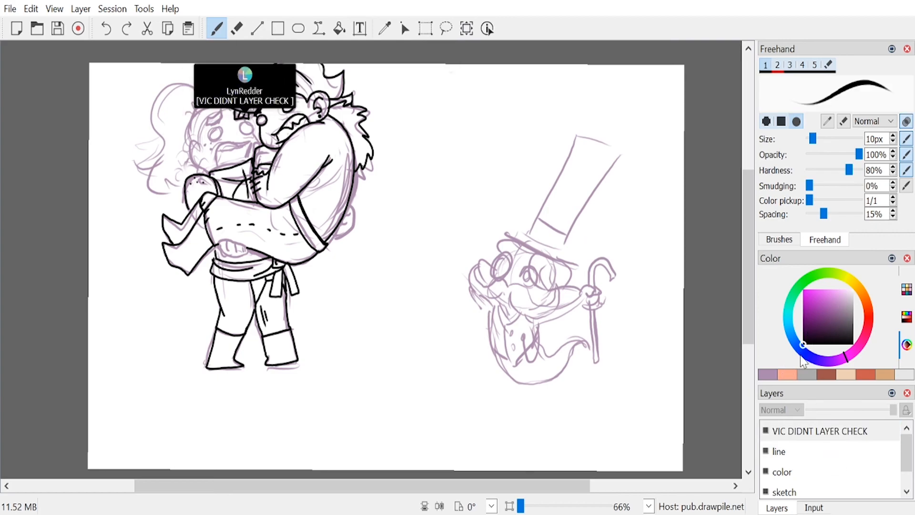
left_click(892, 142)
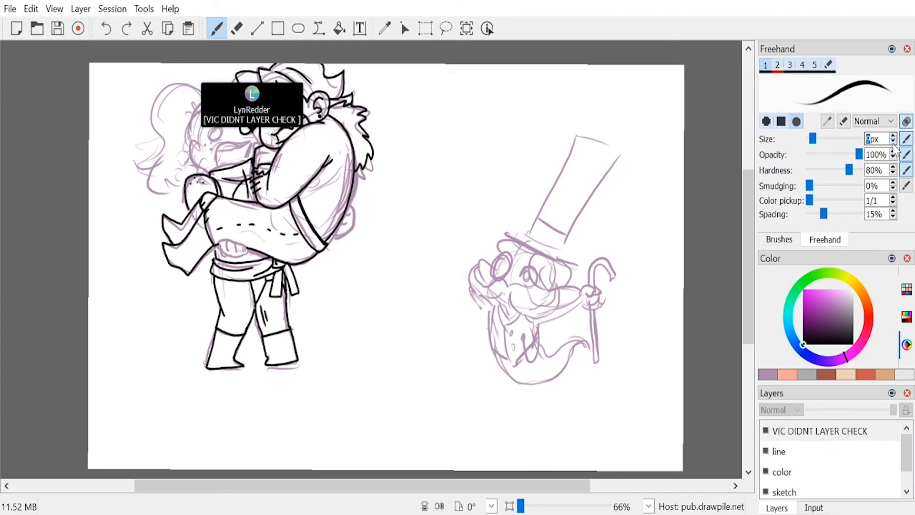
left_click(892, 142)
left_click(892, 142)
left_click(892, 136)
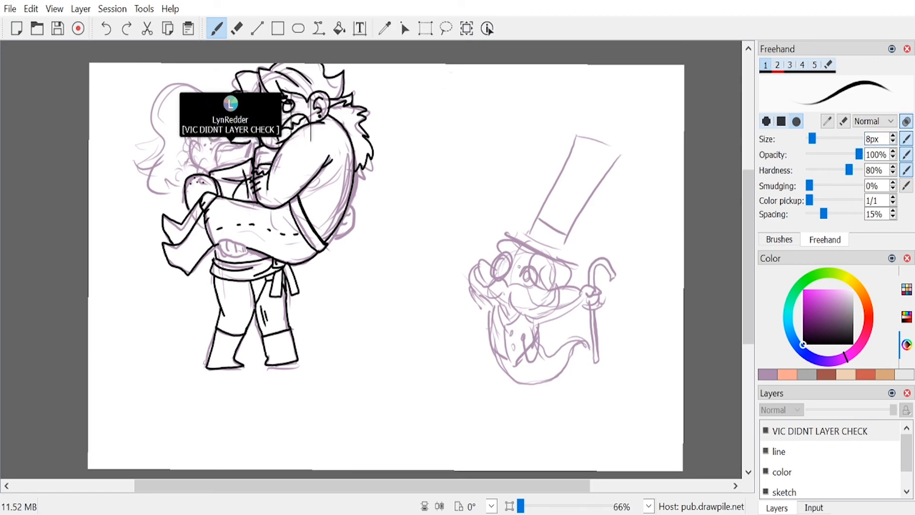
Step: Ink the small creature's forehead beneath the hat, its thick round monocle, its other eye and its large pointed ear
left_click_drag(515, 241, 498, 256)
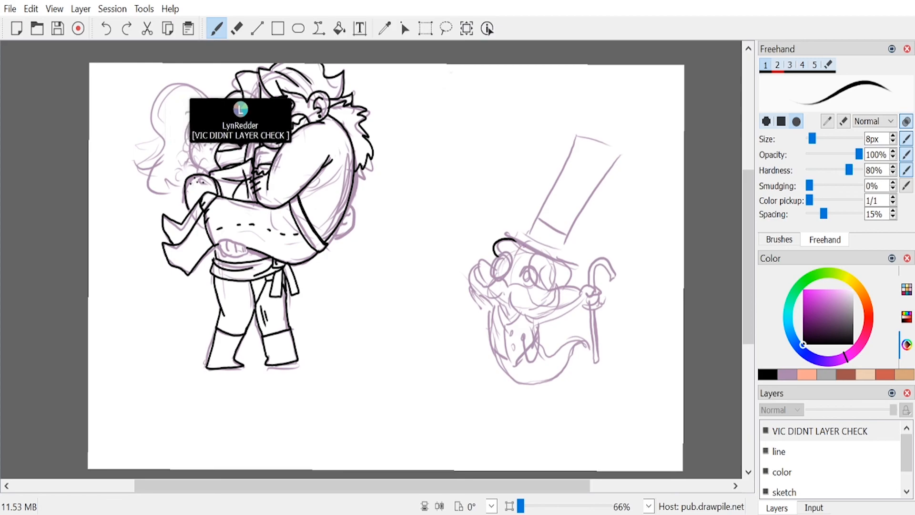
mouse_move(515, 255)
left_mouse_down()
mouse_move(527, 273)
mouse_move(524, 249)
mouse_move(541, 271)
left_mouse_up()
key("ctrl+z")
key("ctrl+z")
key("ctrl+z")
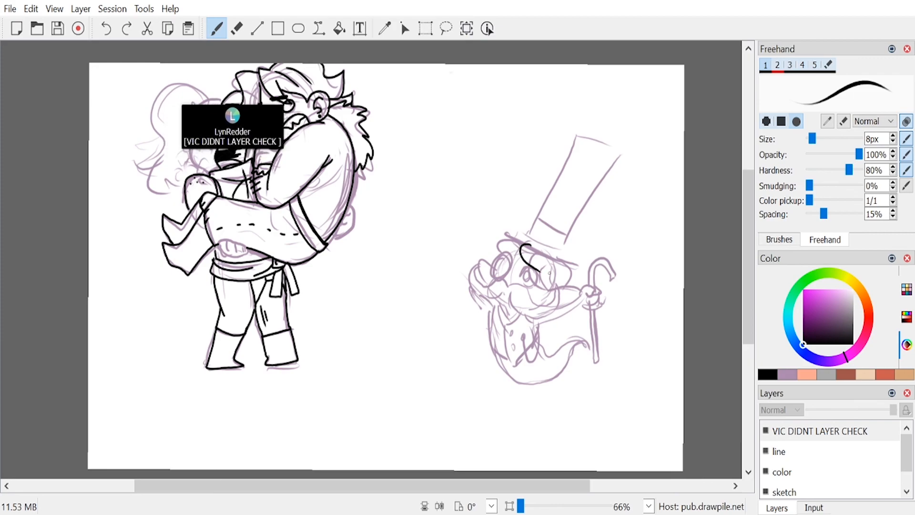
key("ctrl+z")
left_click_drag(534, 253, 555, 289)
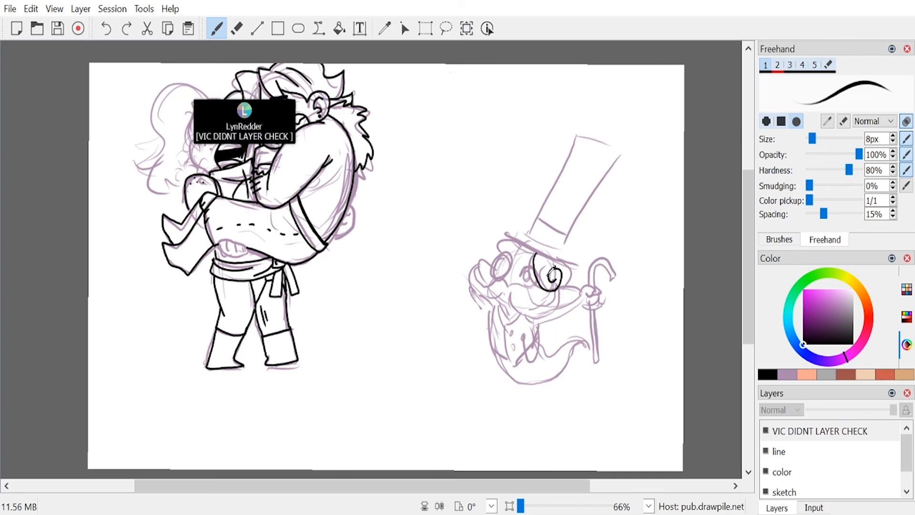
key("ctrl+z")
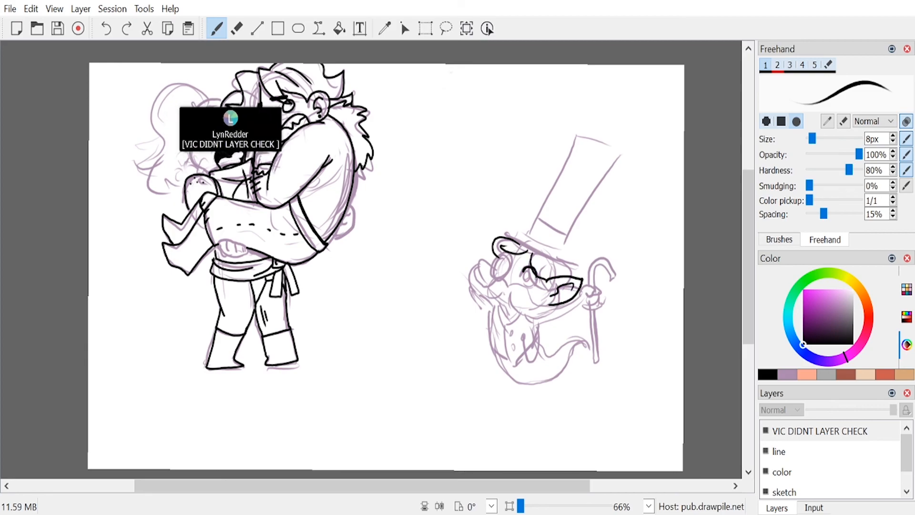
key("ctrl+z")
key("ctrl+z")
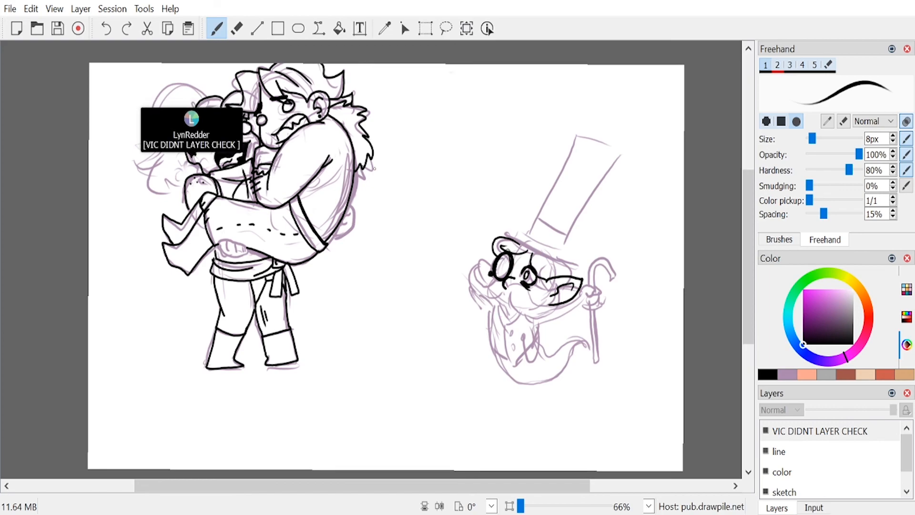
Step: Ink a long-limbed figure lying across the arms of a wild-haired, bearded figure in the space between the two drawings
mouse_move(403, 173)
left_mouse_down()
mouse_move(392, 188)
mouse_move(406, 188)
mouse_move(402, 149)
mouse_move(383, 186)
mouse_move(423, 167)
mouse_move(405, 203)
mouse_move(389, 286)
mouse_move(408, 250)
mouse_move(415, 201)
mouse_move(478, 180)
mouse_move(477, 164)
mouse_move(491, 175)
mouse_move(644, 155)
mouse_move(516, 186)
mouse_move(603, 98)
mouse_move(579, 182)
mouse_move(593, 181)
left_mouse_up()
mouse_move(576, 143)
left_mouse_down()
mouse_move(538, 158)
mouse_move(502, 195)
mouse_move(475, 181)
left_mouse_up()
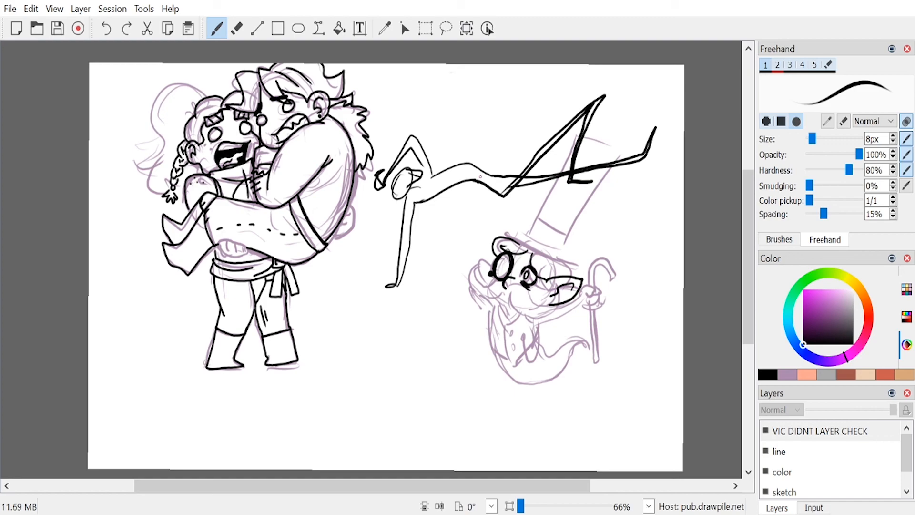
mouse_move(454, 128)
left_mouse_down()
mouse_move(464, 129)
mouse_move(461, 102)
mouse_move(452, 104)
mouse_move(471, 104)
left_mouse_up()
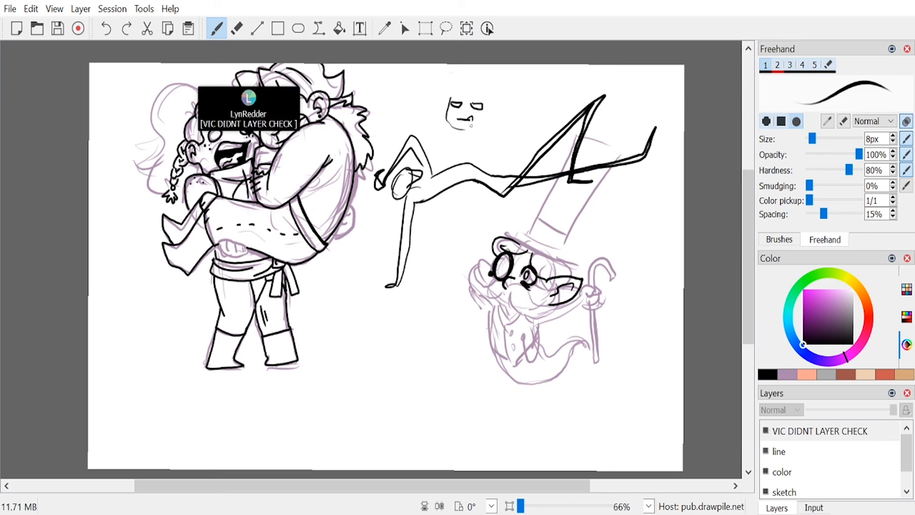
left_click_drag(450, 128, 430, 156)
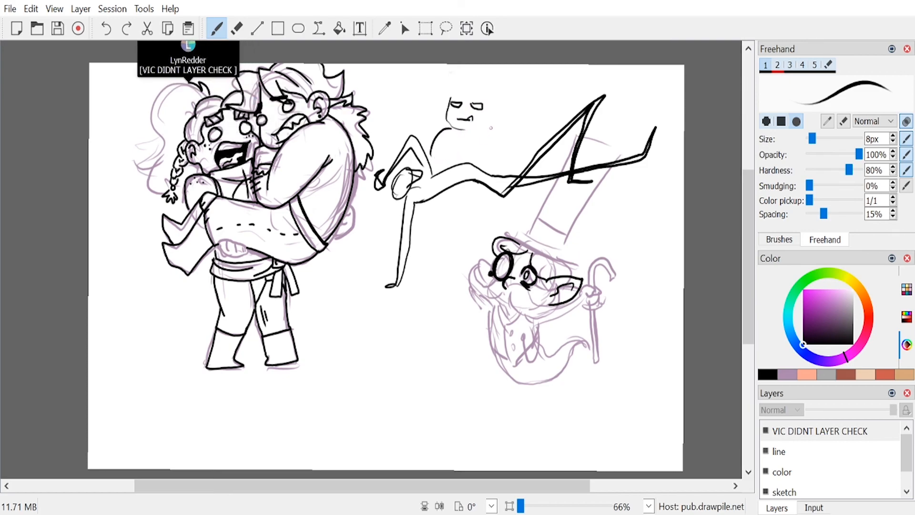
left_click_drag(490, 128, 511, 164)
mouse_move(487, 188)
left_mouse_down()
mouse_move(472, 196)
mouse_move(454, 185)
left_mouse_up()
mouse_move(471, 90)
left_mouse_down()
mouse_move(502, 66)
mouse_move(492, 93)
mouse_move(507, 99)
mouse_move(494, 119)
mouse_move(498, 109)
mouse_move(453, 71)
mouse_move(468, 71)
mouse_move(464, 94)
mouse_move(462, 82)
mouse_move(444, 107)
left_mouse_up()
mouse_move(437, 109)
left_mouse_down()
mouse_move(451, 119)
mouse_move(447, 129)
left_mouse_up()
mouse_move(455, 122)
left_mouse_down()
mouse_move(455, 131)
mouse_move(469, 132)
left_mouse_up()
left_click_drag(474, 121, 475, 129)
left_click_drag(481, 119, 483, 128)
mouse_move(392, 182)
left_mouse_down()
mouse_move(378, 219)
mouse_move(400, 229)
mouse_move(401, 201)
left_mouse_up()
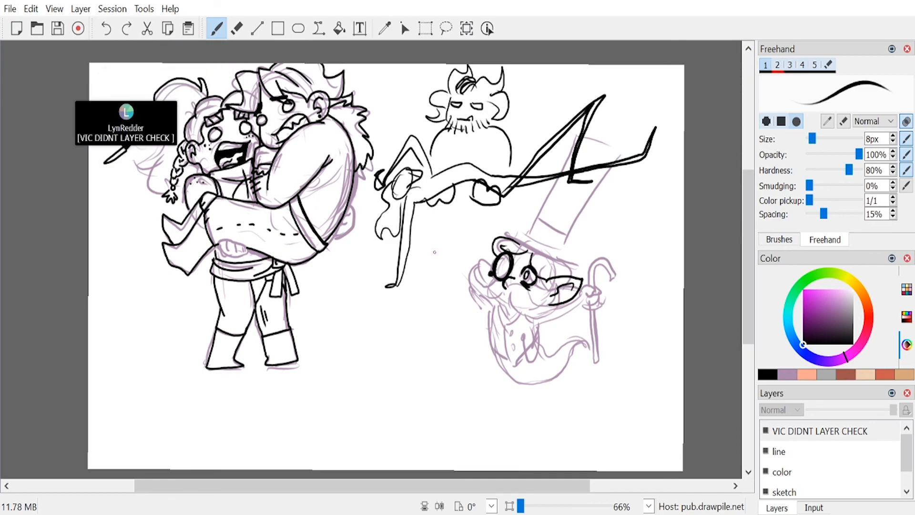
Step: Erase the long-limbed figure's outstretched legs and try redrawing them hanging down over the small creature
key("e")
mouse_move(520, 195)
left_mouse_down()
mouse_move(514, 168)
mouse_move(515, 180)
mouse_move(581, 93)
mouse_move(607, 87)
mouse_move(620, 90)
mouse_move(602, 125)
mouse_move(603, 182)
mouse_move(653, 153)
left_mouse_up()
key("1")
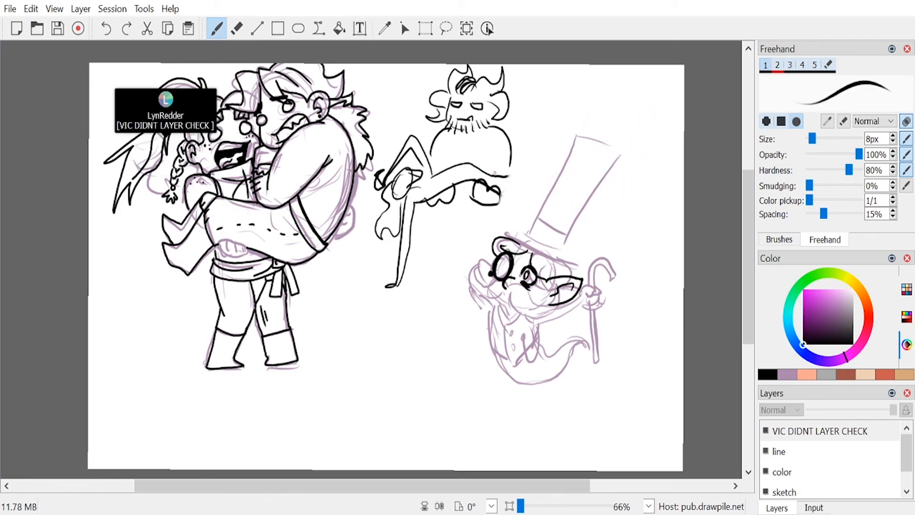
left_click_drag(507, 183, 597, 443)
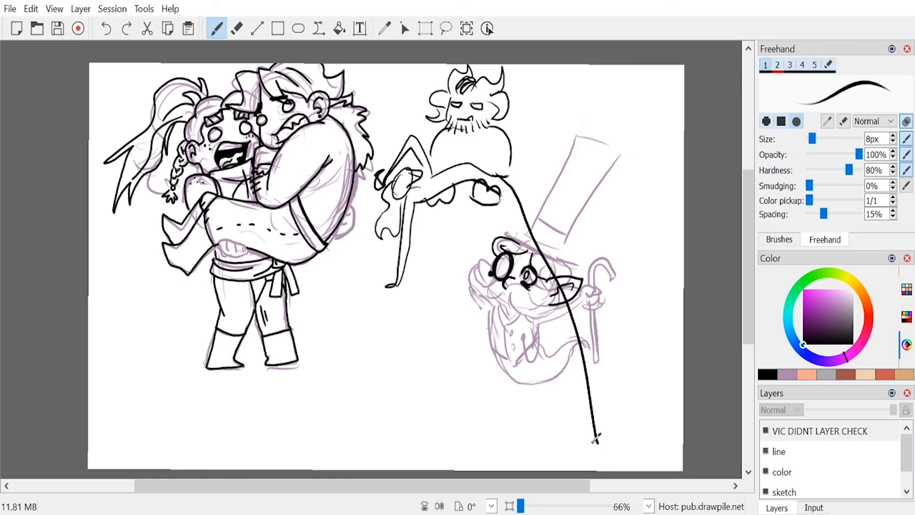
key("ctrl+z")
mouse_move(501, 176)
left_mouse_down()
mouse_move(517, 186)
mouse_move(606, 336)
left_mouse_up()
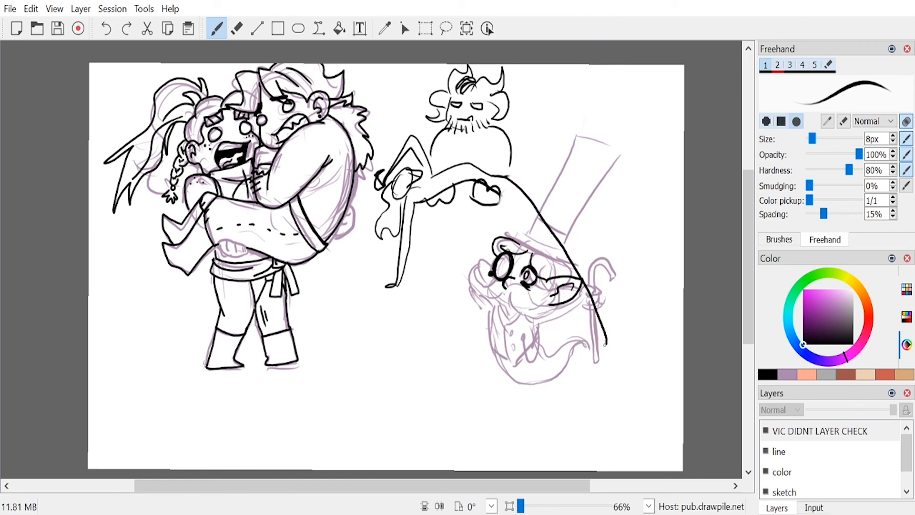
key("ctrl+z")
left_click_drag(503, 176, 590, 350)
key("ctrl+z")
mouse_move(491, 191)
left_mouse_down()
mouse_move(476, 368)
mouse_move(501, 185)
mouse_move(517, 385)
mouse_move(504, 178)
left_mouse_up()
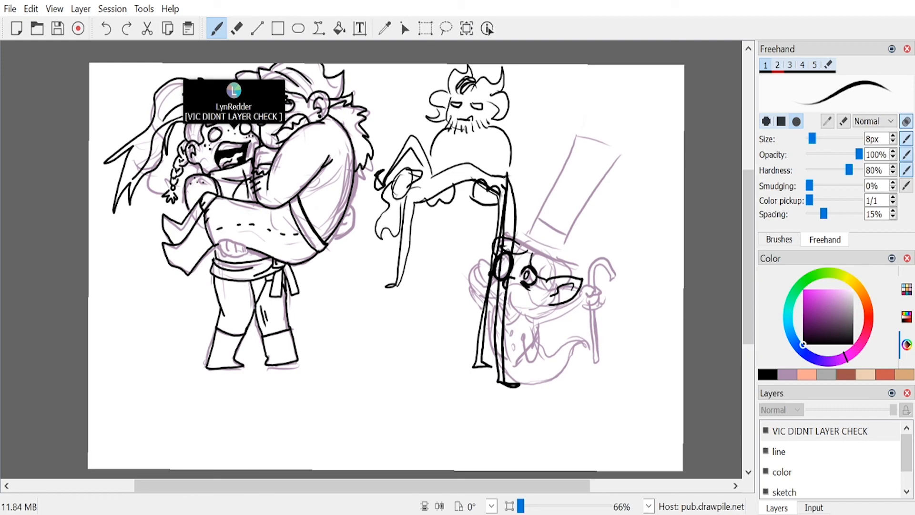
key("ctrl+z")
key("ctrl+z")
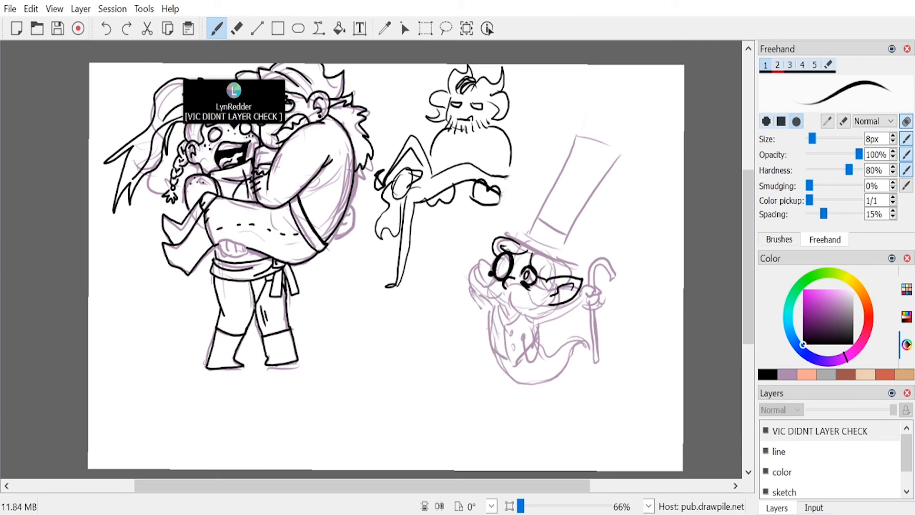
Step: Ink one long straight leg reaching toward the canvas's upper corner, and erase the whole long-limbed figure and its bearded carrier
mouse_move(505, 177)
left_mouse_down()
mouse_move(657, 78)
mouse_move(509, 183)
left_mouse_up()
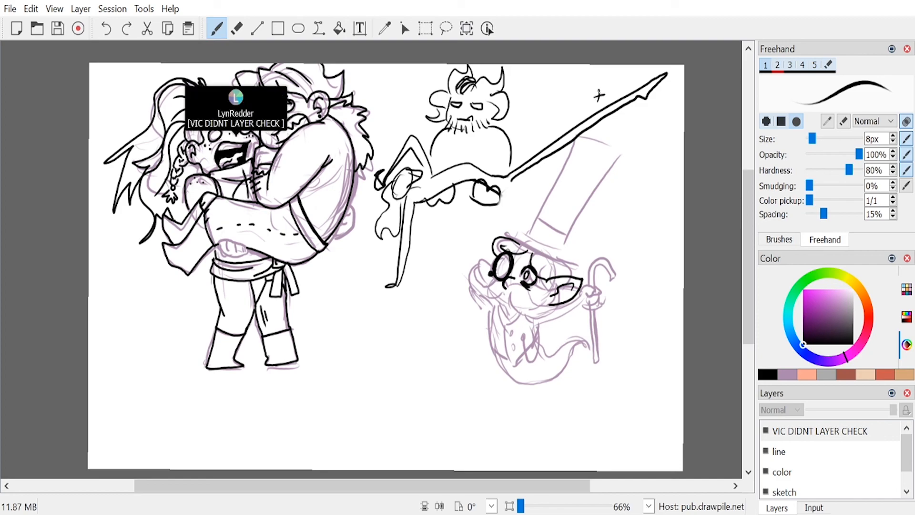
key("e")
mouse_move(598, 89)
left_mouse_down()
mouse_move(595, 123)
mouse_move(633, 76)
mouse_move(642, 83)
mouse_move(637, 118)
mouse_move(642, 95)
mouse_move(566, 152)
mouse_move(579, 113)
mouse_move(548, 141)
mouse_move(507, 146)
mouse_move(516, 107)
mouse_move(502, 100)
mouse_move(489, 160)
mouse_move(479, 146)
mouse_move(427, 197)
mouse_move(442, 142)
mouse_move(490, 76)
mouse_move(484, 45)
mouse_move(438, 87)
mouse_move(377, 185)
mouse_move(372, 291)
mouse_move(433, 258)
mouse_move(453, 208)
left_mouse_up()
key("1")
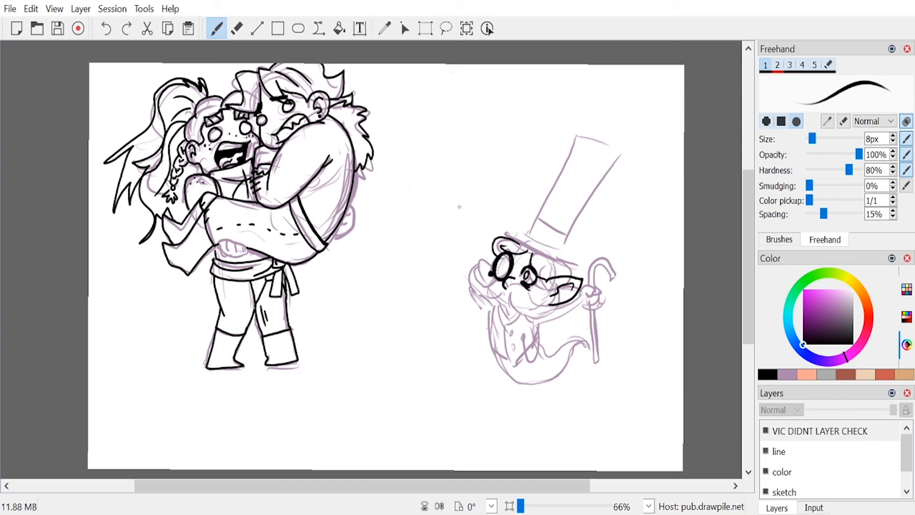
Step: Ink a big moustache with curled, jagged ends on the small creature, redoing its far half
left_click_drag(530, 248, 531, 260)
mouse_move(505, 287)
left_mouse_down()
mouse_move(528, 290)
mouse_move(542, 320)
left_mouse_up()
key("ctrl+z")
mouse_move(509, 287)
left_mouse_down()
mouse_move(553, 331)
mouse_move(520, 323)
mouse_move(508, 299)
mouse_move(460, 277)
mouse_move(476, 314)
mouse_move(505, 310)
left_mouse_up()
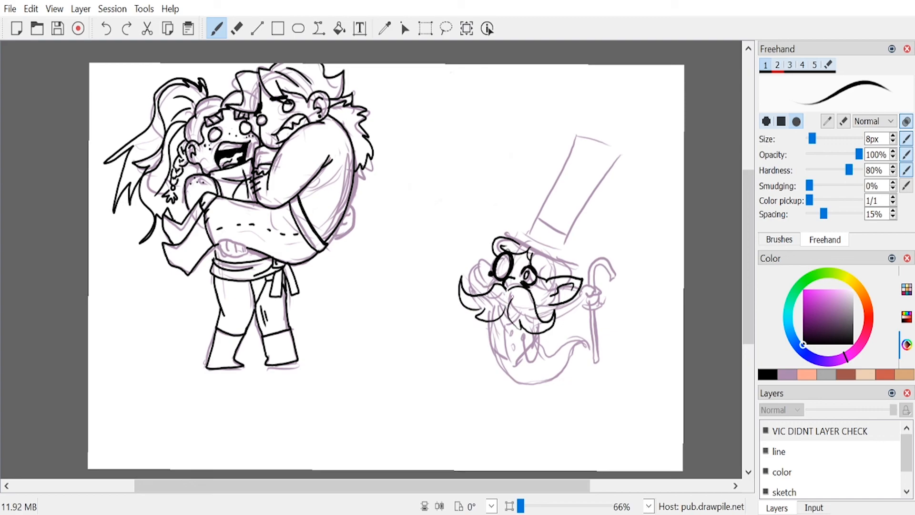
key("ctrl+z")
key("ctrl+z")
mouse_move(505, 287)
left_mouse_down()
mouse_move(467, 300)
mouse_move(469, 312)
mouse_move(505, 310)
left_mouse_up()
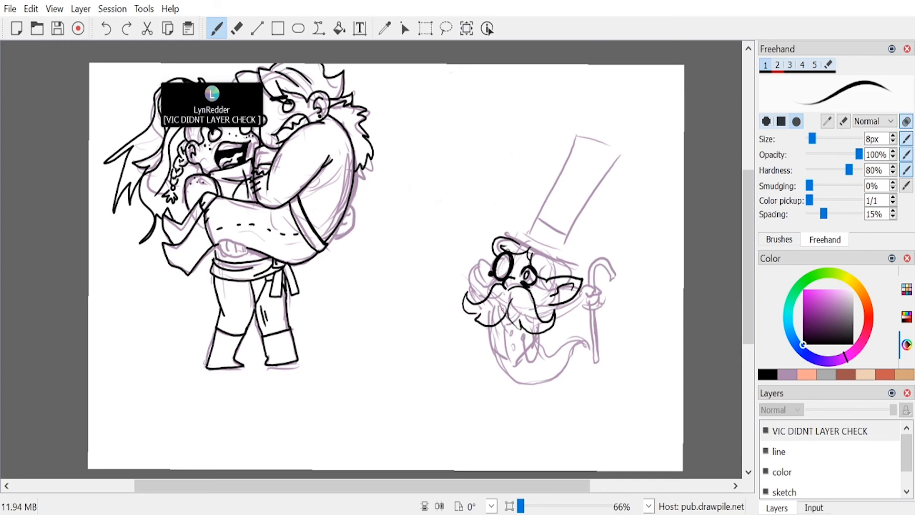
Step: Ink the small creature's far ear beside the monocle and the back of its head under the hat
mouse_move(494, 275)
left_mouse_down()
mouse_move(485, 293)
mouse_move(484, 285)
left_mouse_up()
key("ctrl+z")
key("ctrl+z")
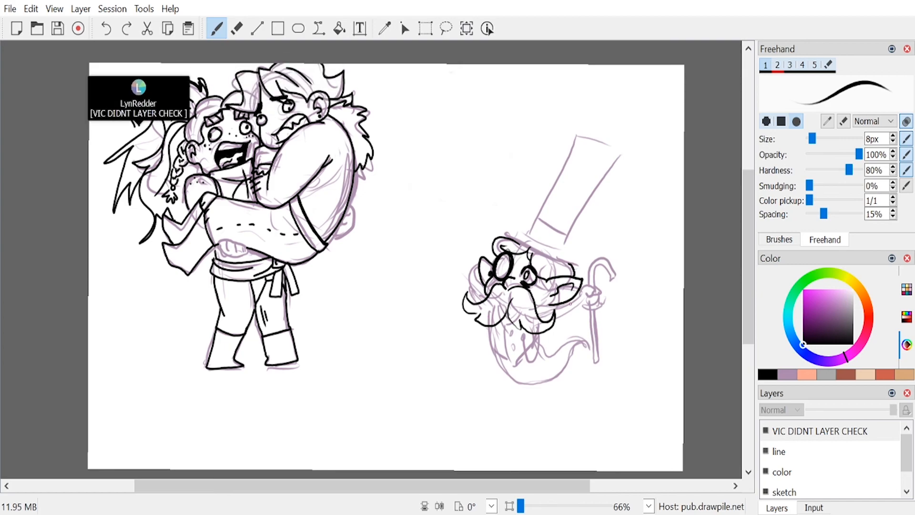
Step: Ink the small creature's buttoned waistcoat and coat front, and its arm and cuff with the fingers gripping the cane
mouse_move(490, 325)
left_mouse_down()
mouse_move(509, 364)
mouse_move(506, 322)
mouse_move(513, 348)
mouse_move(528, 347)
mouse_move(535, 328)
mouse_move(530, 366)
mouse_move(542, 332)
left_mouse_up()
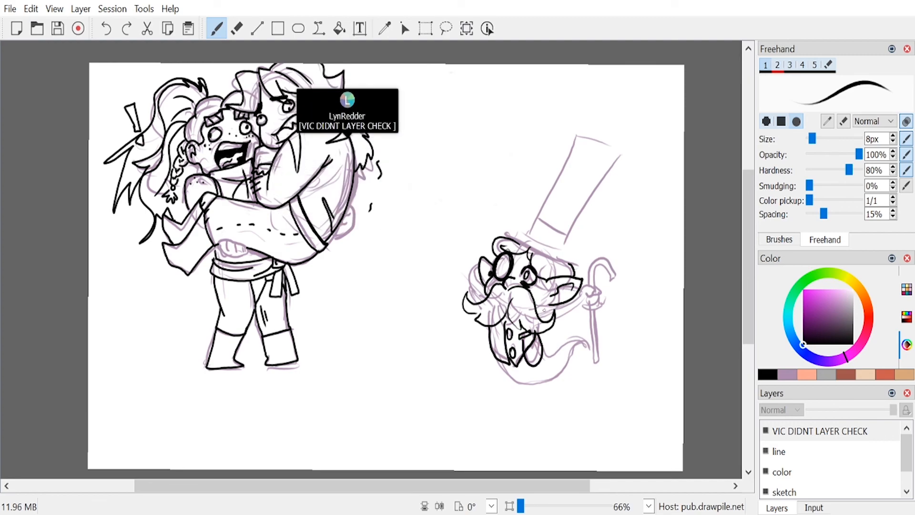
left_click_drag(534, 308, 558, 304)
mouse_move(562, 304)
left_mouse_down()
mouse_move(566, 318)
mouse_move(549, 326)
mouse_move(585, 287)
mouse_move(592, 303)
mouse_move(599, 295)
left_mouse_up()
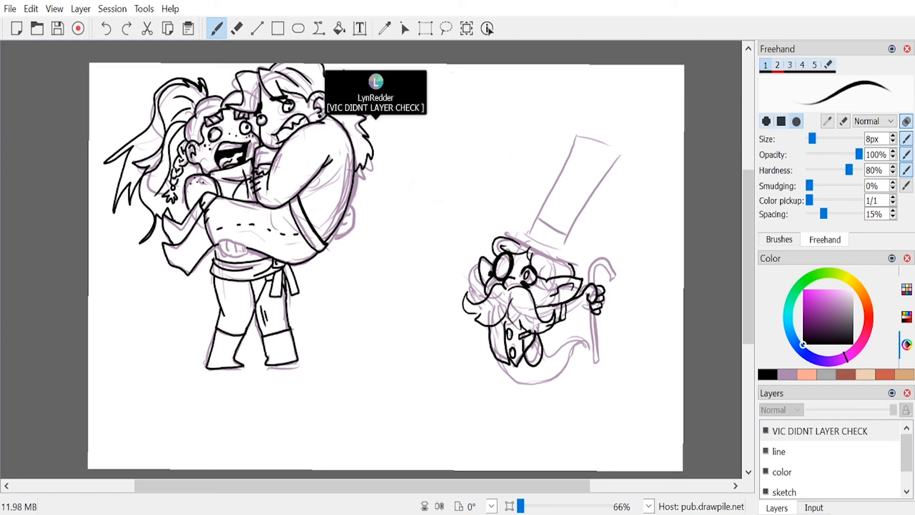
Step: Ink the cane's curved hook above the creature's hand and its straight shaft below
mouse_move(592, 268)
left_mouse_down()
mouse_move(618, 275)
mouse_move(606, 257)
mouse_move(597, 288)
left_mouse_up()
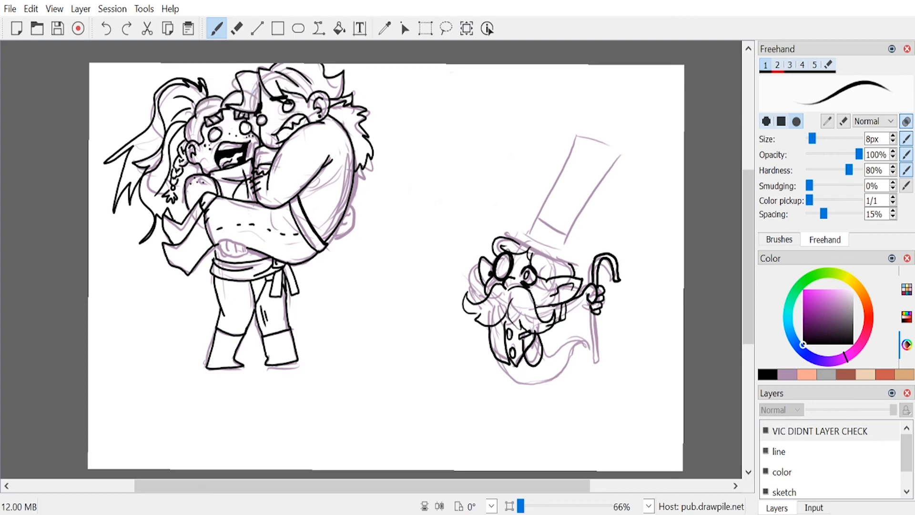
left_click_drag(590, 304, 591, 361)
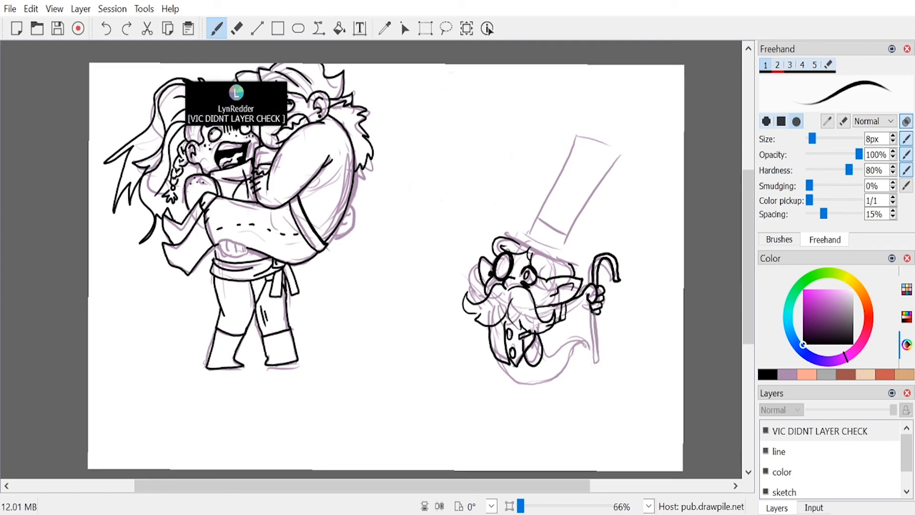
mouse_move(592, 309)
left_mouse_down()
mouse_move(598, 361)
mouse_move(597, 325)
left_mouse_up()
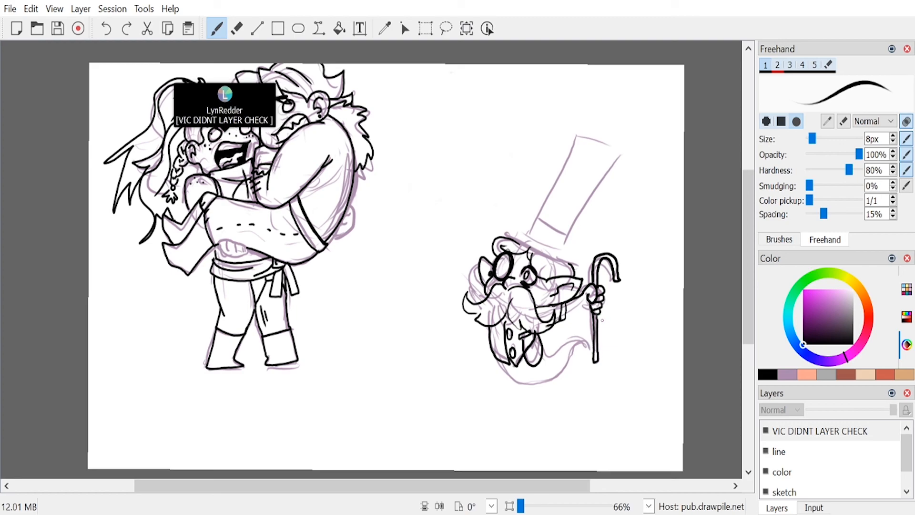
Step: Ink the creature's rounded lower body and curling tail, and give it a raised arm with an open, waving hand
mouse_move(498, 358)
left_mouse_down()
mouse_move(543, 393)
mouse_move(569, 349)
mouse_move(579, 354)
mouse_move(552, 337)
mouse_move(543, 348)
left_mouse_up()
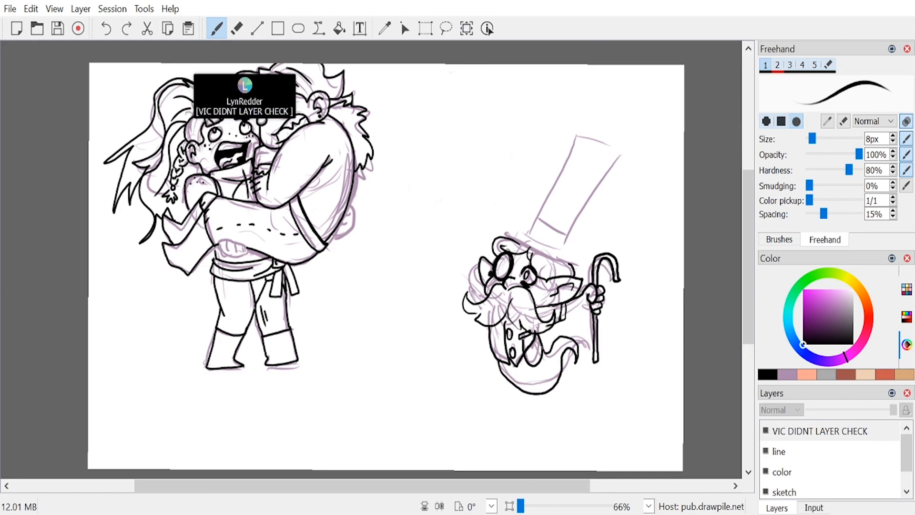
left_click_drag(485, 297, 464, 266)
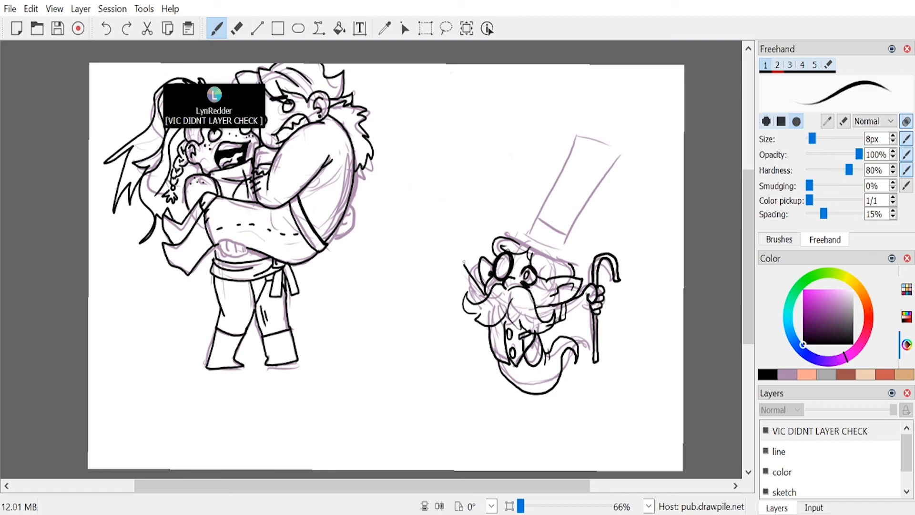
mouse_move(465, 251)
left_mouse_down()
mouse_move(445, 248)
mouse_move(452, 265)
mouse_move(438, 267)
mouse_move(440, 278)
mouse_move(455, 281)
mouse_move(453, 271)
mouse_move(478, 305)
left_mouse_up()
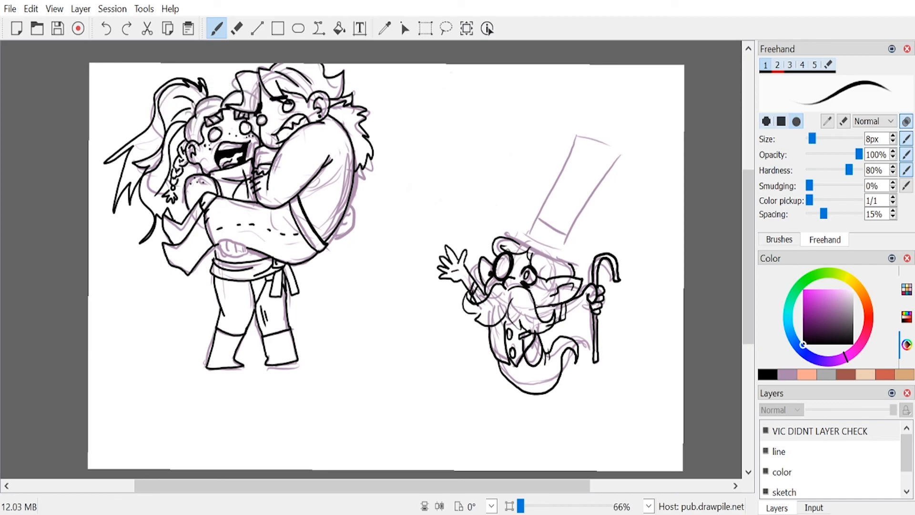
left_click_drag(565, 319, 589, 303)
Step: Ink the creature's hat with a flat brim, a buckled band and a tall crooked crown bending to a pointed tip
left_click_drag(504, 231, 578, 261)
left_click_drag(504, 226, 586, 256)
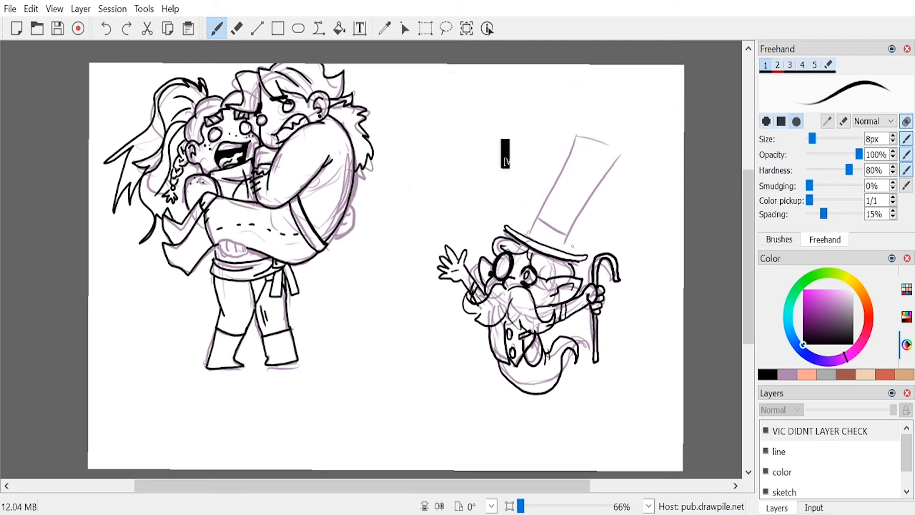
mouse_move(528, 234)
left_mouse_down()
mouse_move(542, 192)
mouse_move(565, 186)
mouse_move(569, 144)
mouse_move(654, 134)
left_mouse_up()
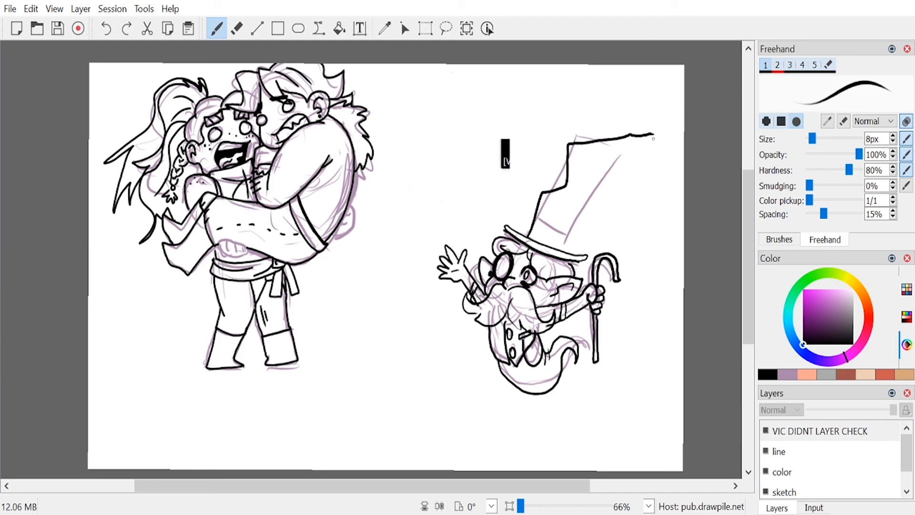
key("ctrl+z")
mouse_move(528, 234)
left_mouse_down()
mouse_move(573, 144)
mouse_move(616, 146)
mouse_move(639, 181)
mouse_move(598, 186)
mouse_move(596, 208)
mouse_move(574, 189)
mouse_move(574, 242)
mouse_move(529, 220)
mouse_move(555, 249)
mouse_move(571, 243)
mouse_move(558, 227)
left_mouse_up()
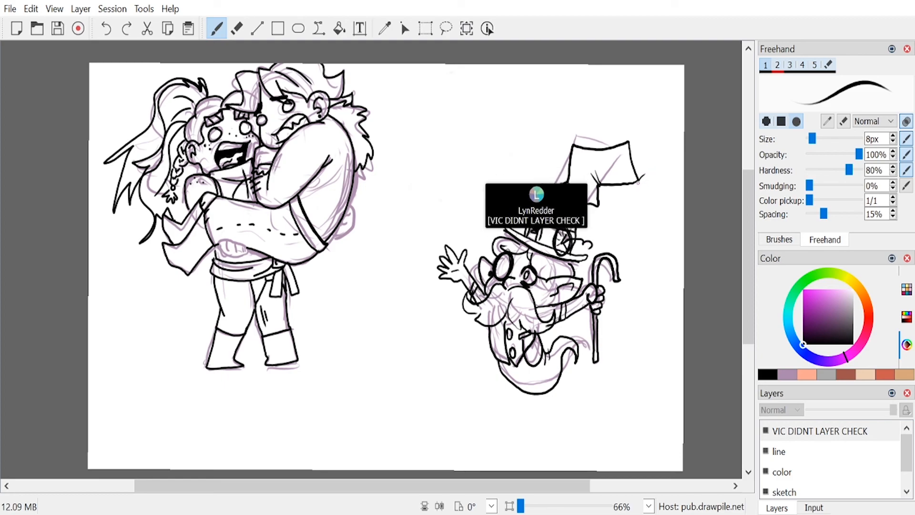
mouse_move(640, 179)
left_mouse_down()
mouse_move(678, 163)
mouse_move(661, 175)
left_mouse_up()
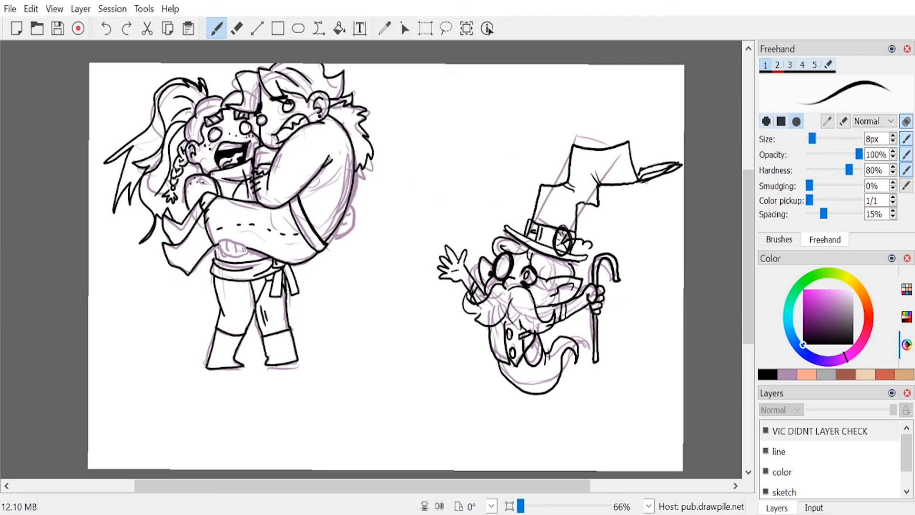
Step: On the line layer, erase the purple sketch lines around and inside the inked creature with the 67 px eraser
left_click(808, 453)
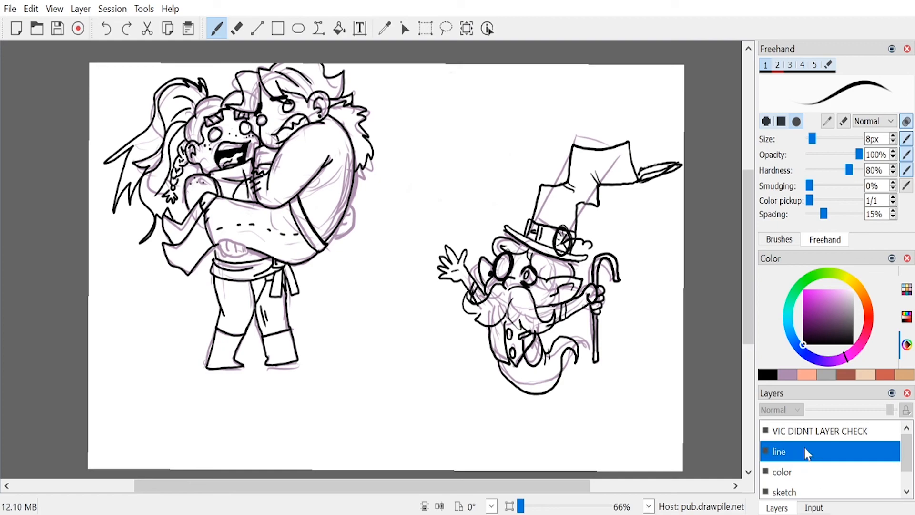
key("6")
mouse_move(576, 128)
left_mouse_down()
mouse_move(561, 151)
mouse_move(541, 307)
mouse_move(559, 355)
mouse_move(584, 346)
mouse_move(624, 273)
mouse_move(528, 412)
mouse_move(537, 289)
mouse_move(513, 247)
mouse_move(506, 291)
mouse_move(489, 231)
left_mouse_up()
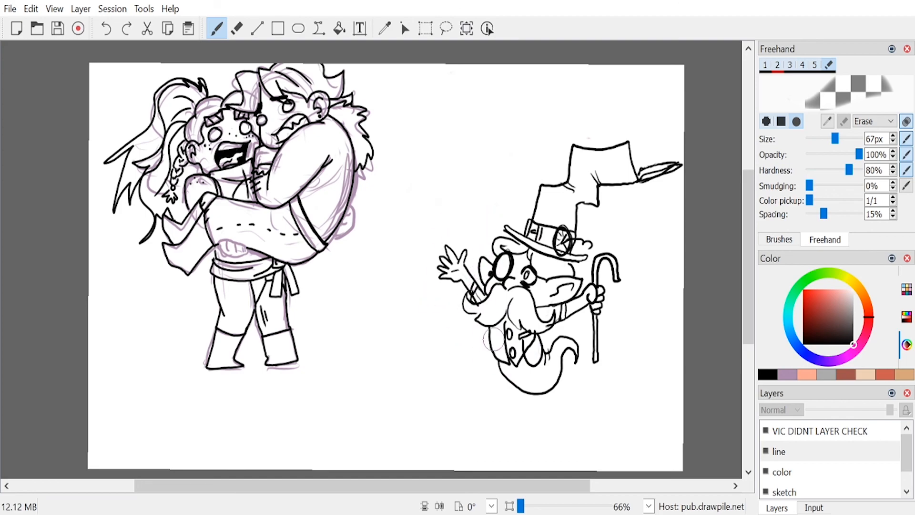
key("1")
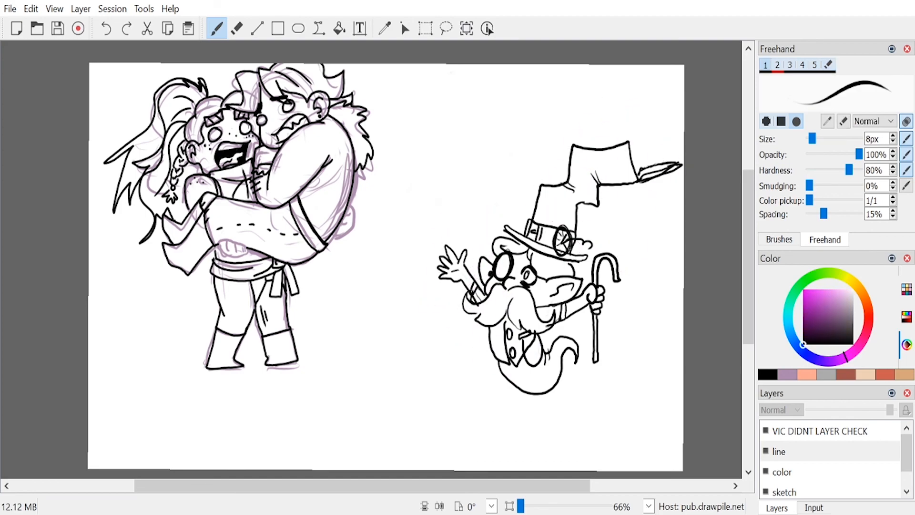
Step: Erase the purple sketch lines from the two embracing figures on the line layer, keeping only their black ink
left_click_drag(899, 450, 903, 463)
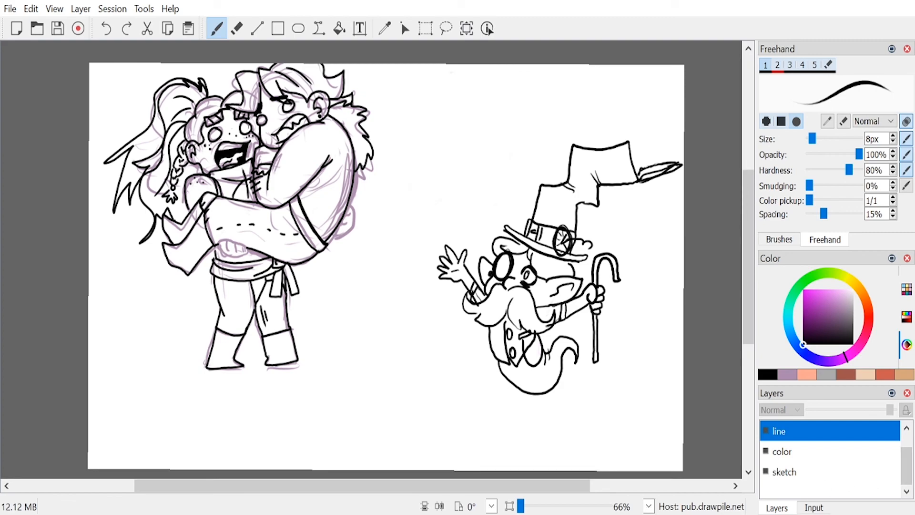
key("6")
mouse_move(122, 218)
left_mouse_down()
mouse_move(158, 125)
mouse_move(163, 179)
mouse_move(189, 250)
mouse_move(278, 122)
mouse_move(301, 124)
mouse_move(308, 135)
mouse_move(280, 246)
left_mouse_up()
key("ctrl+z")
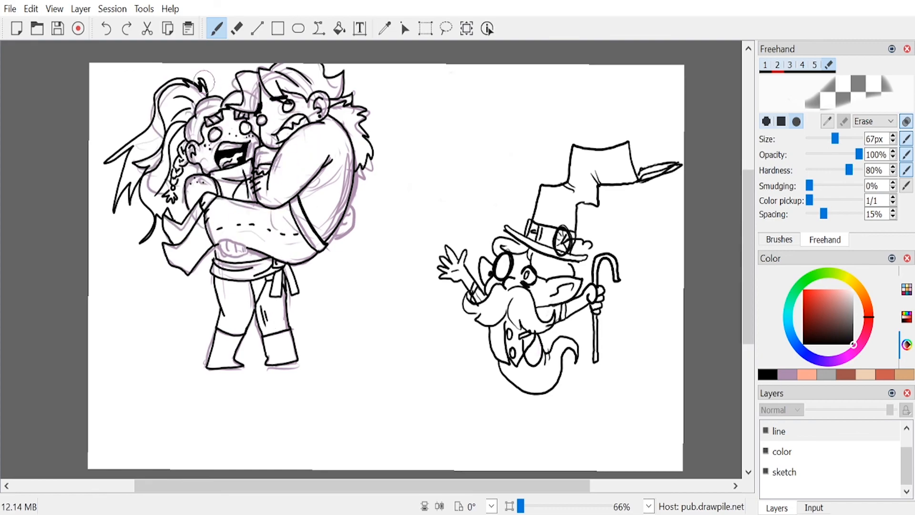
mouse_move(248, 191)
left_mouse_down()
mouse_move(276, 205)
mouse_move(324, 171)
mouse_move(361, 177)
mouse_move(376, 142)
mouse_move(300, 67)
mouse_move(253, 89)
mouse_move(222, 131)
left_mouse_up()
mouse_move(173, 159)
left_mouse_down()
mouse_move(115, 220)
mouse_move(177, 229)
mouse_move(194, 192)
left_mouse_up()
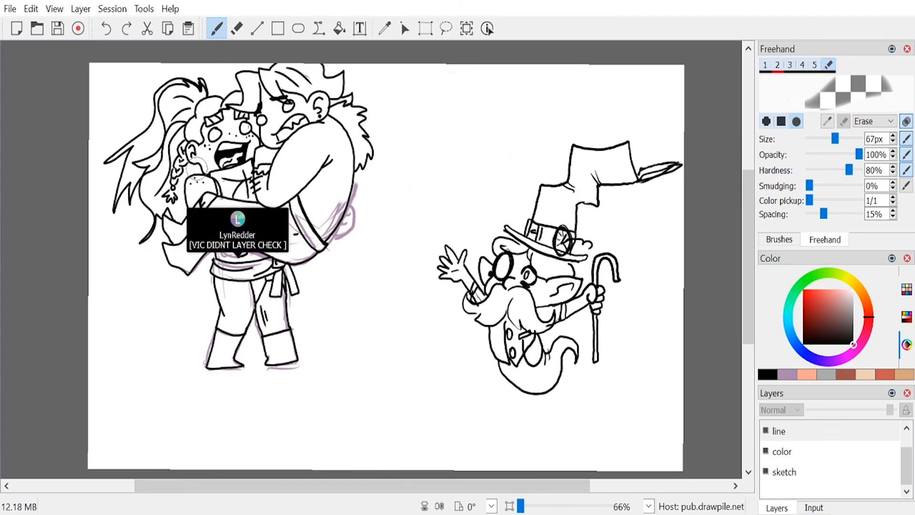
mouse_move(203, 225)
left_mouse_down()
mouse_move(191, 302)
mouse_move(209, 302)
mouse_move(209, 385)
mouse_move(230, 367)
mouse_move(258, 366)
mouse_move(307, 296)
mouse_move(316, 315)
mouse_move(333, 244)
mouse_move(335, 263)
mouse_move(289, 284)
left_mouse_up()
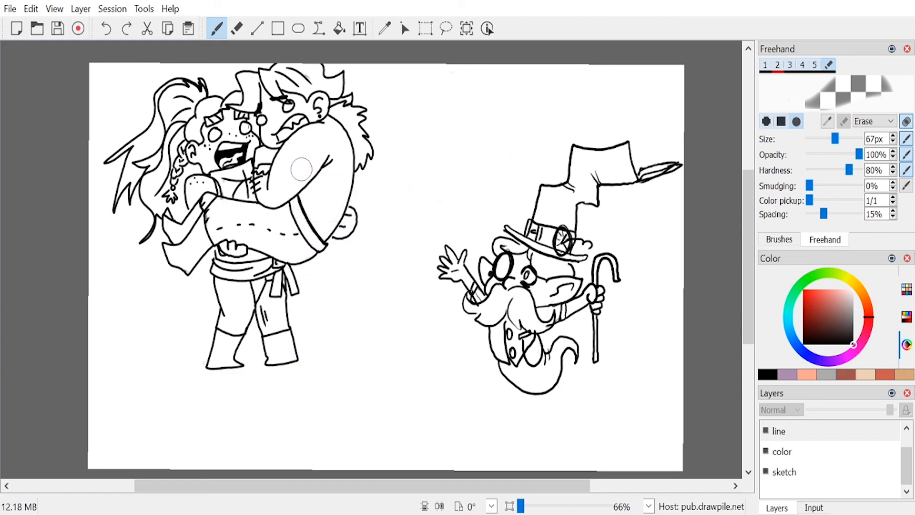
key("1")
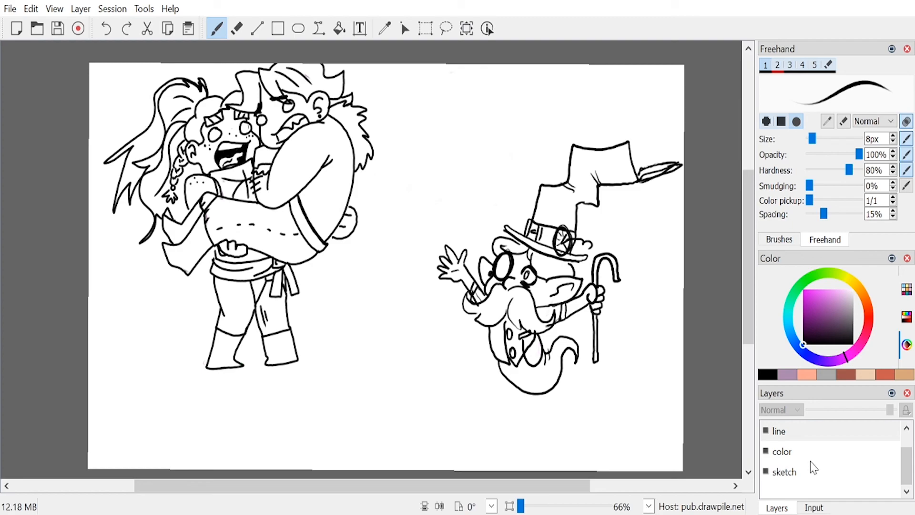
Step: On the sketch layer, draw a horizon line behind the characters and scattered grass tufts in muted grey-green at 8 px
left_click(827, 477)
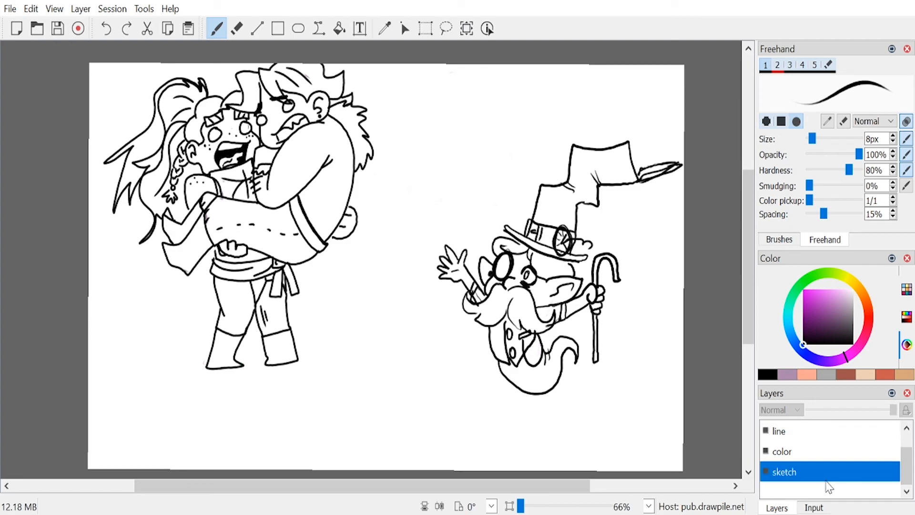
left_click(800, 296)
left_click(817, 314)
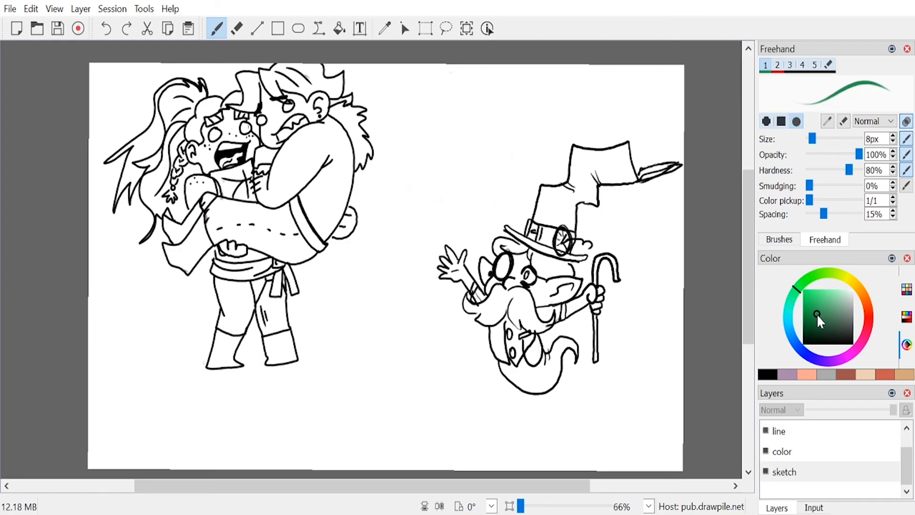
left_click_drag(835, 318, 852, 318)
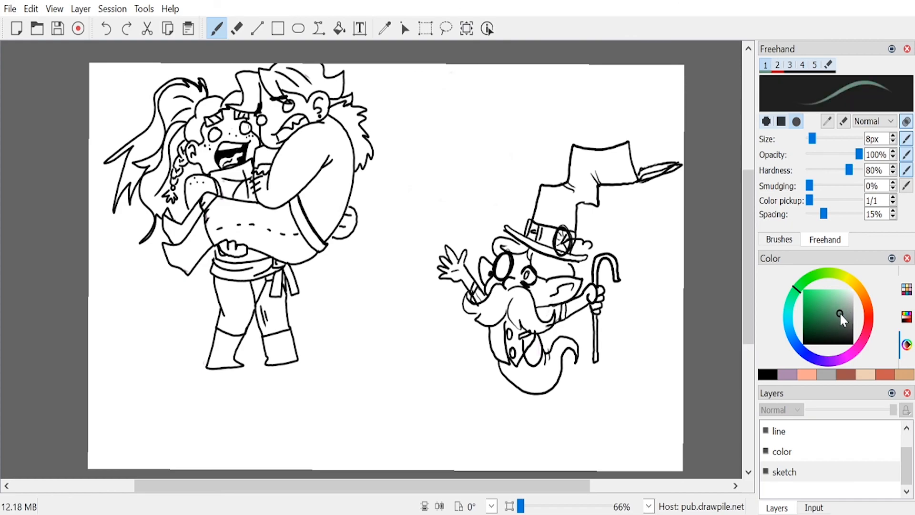
left_click_drag(93, 338, 147, 336)
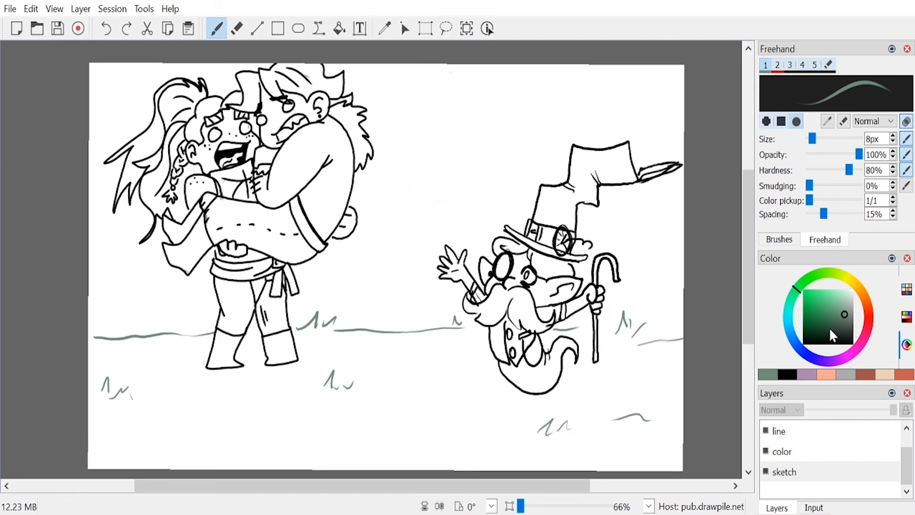
Step: Paint a solid mid-grey, round-topped gravestone beside the two figures with a 34 px brush
left_click_drag(862, 322, 865, 319)
left_click_drag(814, 137, 824, 138)
mouse_move(105, 269)
left_mouse_down()
mouse_move(116, 340)
mouse_move(129, 255)
mouse_move(159, 340)
mouse_move(142, 289)
mouse_move(140, 305)
mouse_move(112, 267)
left_mouse_up()
mouse_move(136, 299)
left_mouse_down()
mouse_move(152, 332)
mouse_move(120, 343)
left_mouse_up()
Step: Outline the gravestone's edges and cracks in dark grey at 17 px, and add grey-green grass along its base
left_click_drag(827, 337, 851, 329)
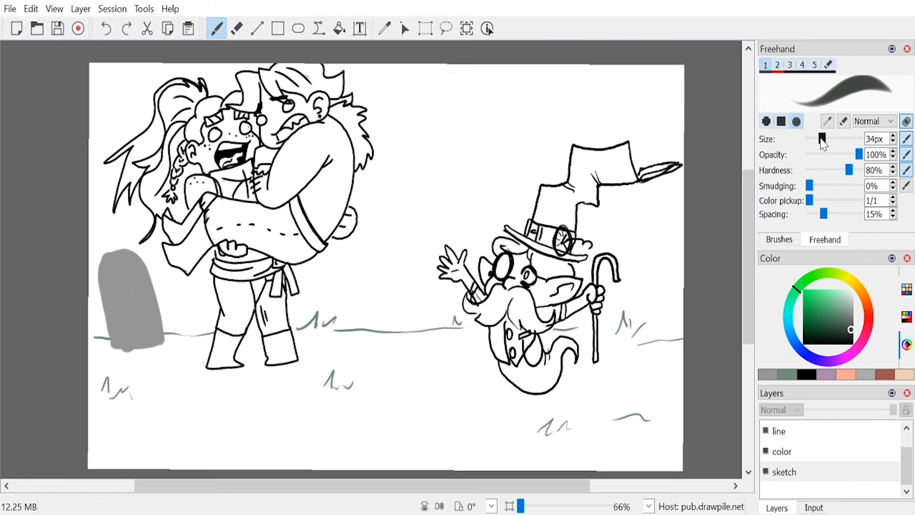
left_click_drag(823, 144, 811, 144)
mouse_move(114, 251)
left_mouse_down()
mouse_move(99, 264)
mouse_move(107, 254)
mouse_move(97, 275)
mouse_move(109, 334)
left_mouse_up()
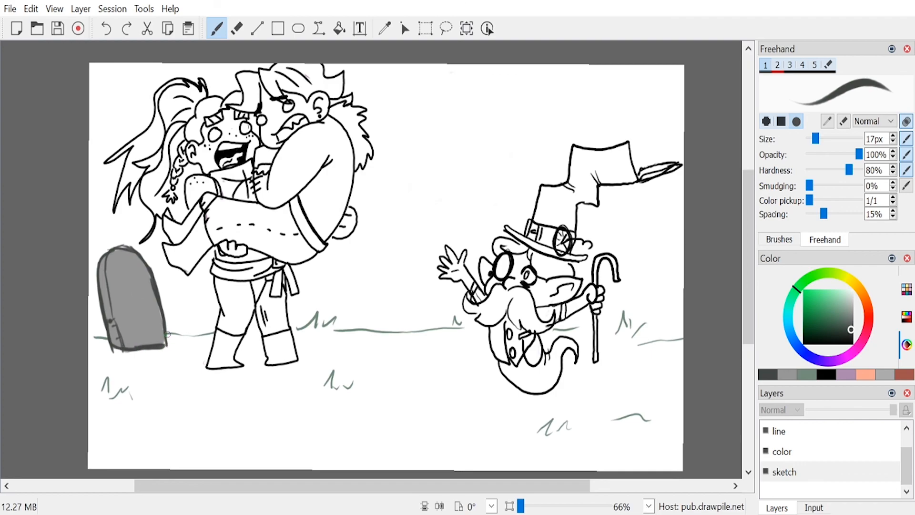
left_click(168, 334, "ctrl")
left_click_drag(119, 352, 131, 340)
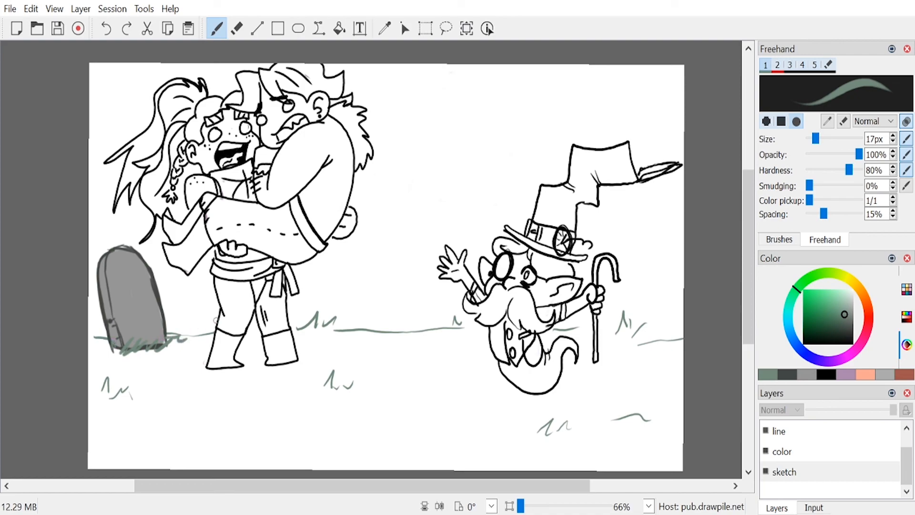
Step: On the color layer, paint the creature's body, cane and hat light blue with a 65 px brush, letting the colour spill past the outlines
left_click(846, 457)
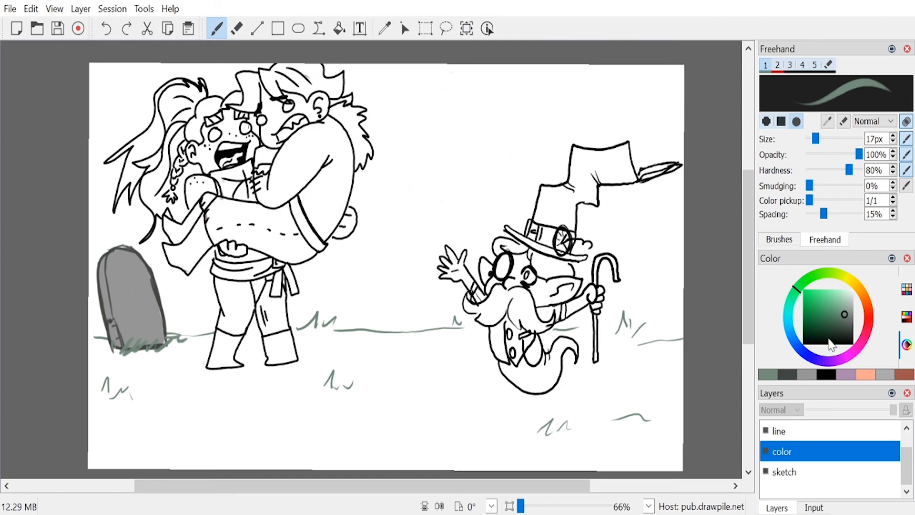
left_click_drag(818, 311, 840, 288)
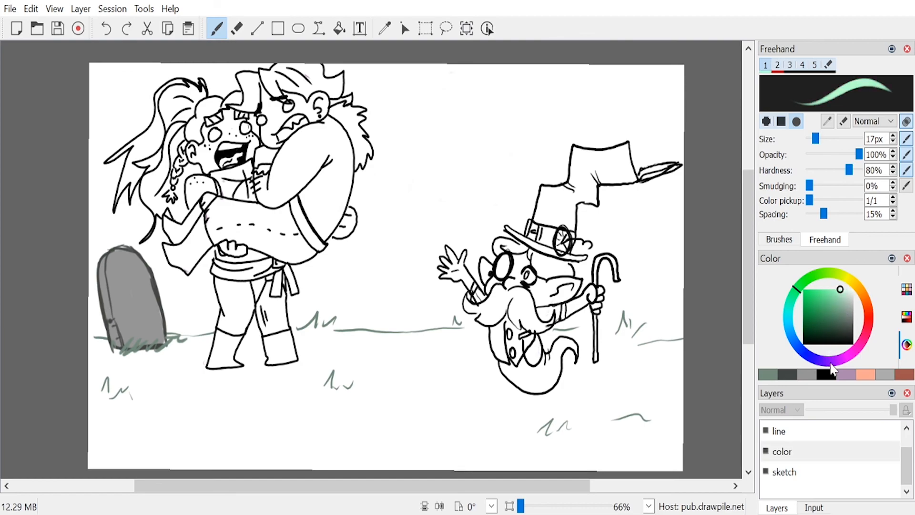
left_click(842, 291)
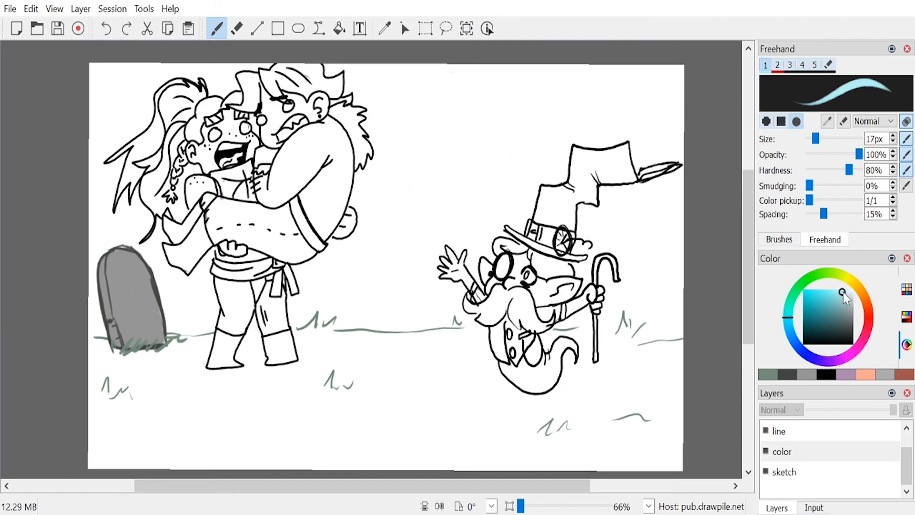
left_click(828, 138)
mouse_move(524, 267)
left_mouse_down()
mouse_move(503, 290)
mouse_move(518, 283)
mouse_move(502, 296)
mouse_move(532, 284)
mouse_move(548, 264)
mouse_move(548, 294)
mouse_move(562, 298)
mouse_move(536, 304)
mouse_move(548, 284)
mouse_move(545, 322)
mouse_move(549, 307)
mouse_move(578, 310)
mouse_move(600, 291)
mouse_move(592, 313)
mouse_move(530, 329)
mouse_move(539, 345)
mouse_move(533, 350)
mouse_move(497, 319)
mouse_move(508, 350)
mouse_move(535, 376)
mouse_move(550, 377)
mouse_move(566, 340)
mouse_move(575, 358)
left_mouse_up()
mouse_move(481, 300)
left_mouse_down()
mouse_move(463, 259)
mouse_move(449, 279)
mouse_move(504, 268)
mouse_move(488, 263)
mouse_move(499, 251)
mouse_move(508, 261)
mouse_move(548, 253)
mouse_move(572, 267)
left_mouse_up()
left_click_drag(515, 307, 493, 318)
mouse_move(518, 378)
left_mouse_down()
mouse_move(553, 387)
mouse_move(569, 368)
mouse_move(561, 393)
left_mouse_up()
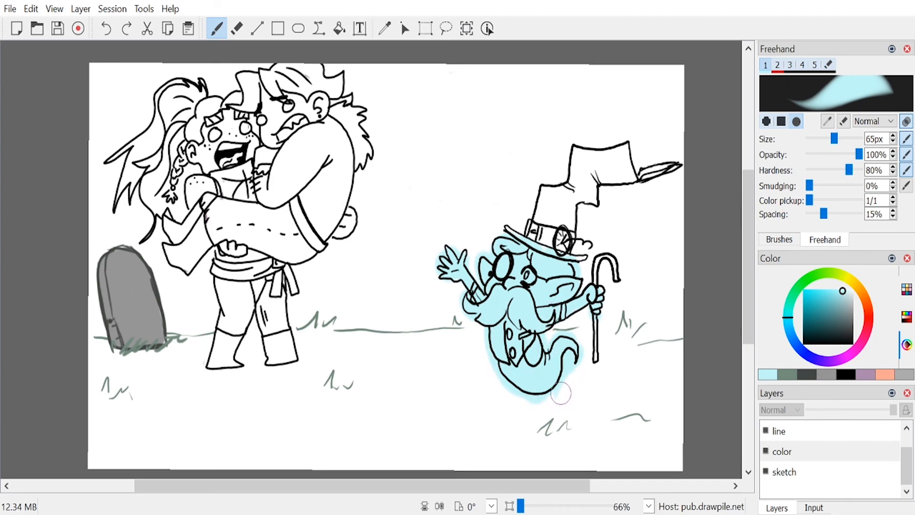
mouse_move(604, 272)
left_mouse_down()
mouse_move(603, 250)
mouse_move(596, 340)
left_mouse_up()
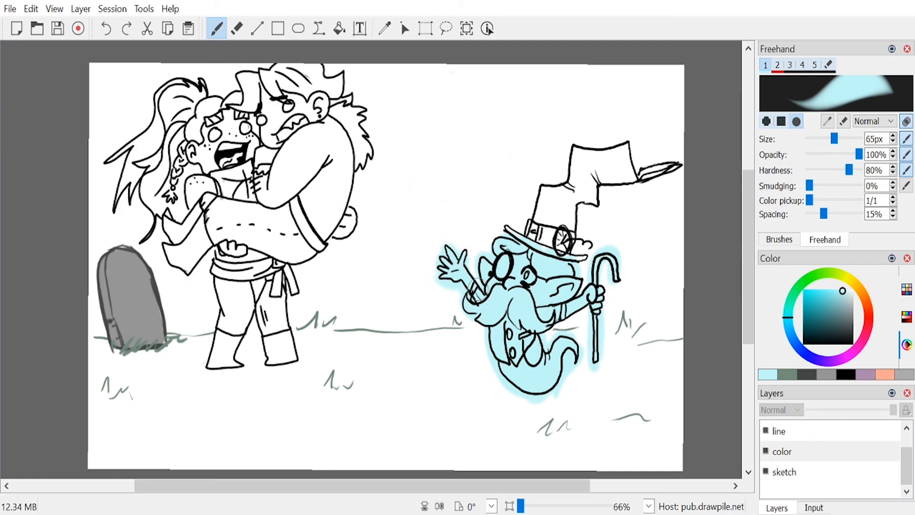
mouse_move(521, 240)
left_mouse_down()
mouse_move(541, 186)
mouse_move(573, 180)
mouse_move(565, 186)
mouse_move(581, 146)
mouse_move(627, 140)
mouse_move(636, 178)
mouse_move(676, 166)
mouse_move(603, 186)
mouse_move(597, 215)
mouse_move(573, 208)
mouse_move(583, 252)
mouse_move(567, 249)
mouse_move(563, 215)
mouse_move(541, 234)
mouse_move(589, 174)
mouse_move(609, 166)
mouse_move(620, 172)
mouse_move(591, 169)
mouse_move(608, 186)
left_mouse_up()
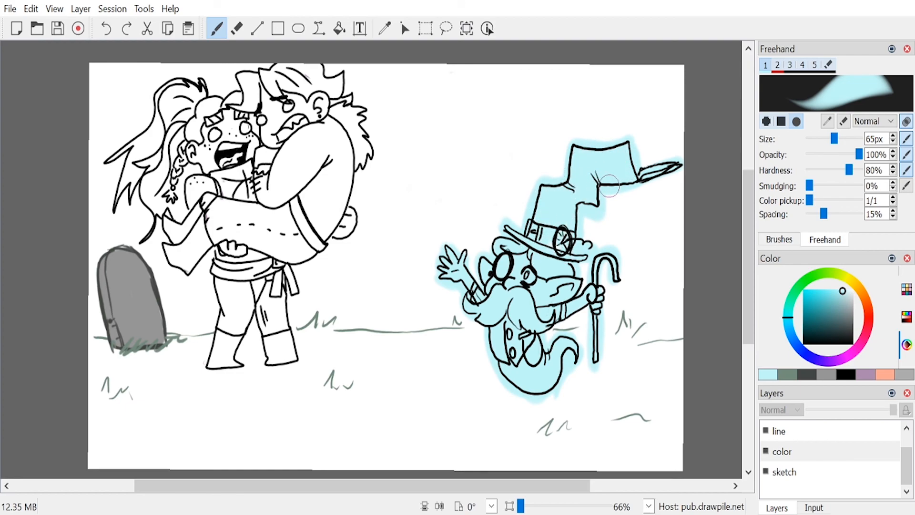
Step: Set the brush to white at 30 px and paint over the light blue along the upper edge of the creature's hat
left_click_drag(840, 292, 852, 280)
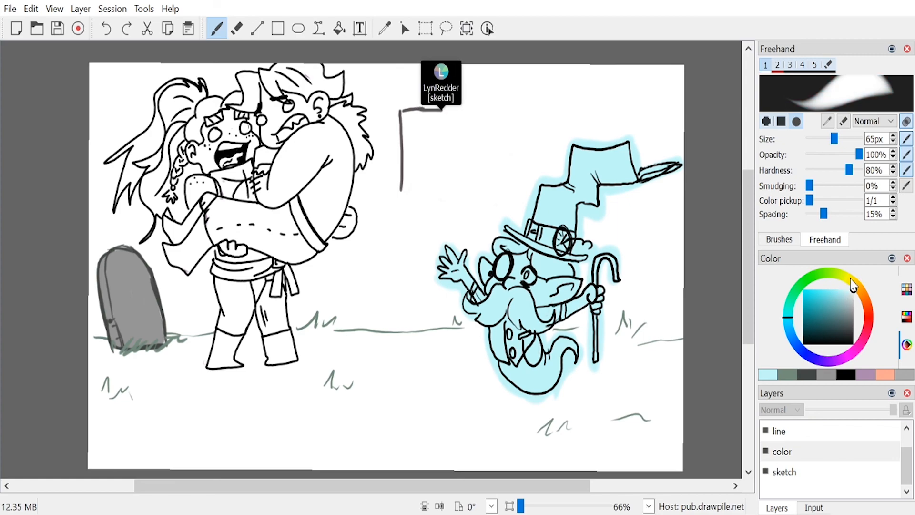
left_click(828, 138)
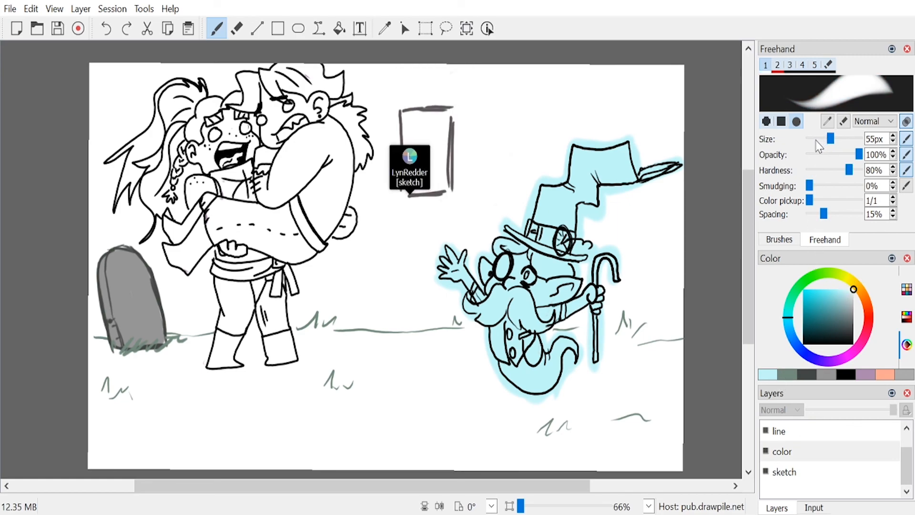
left_click(818, 140)
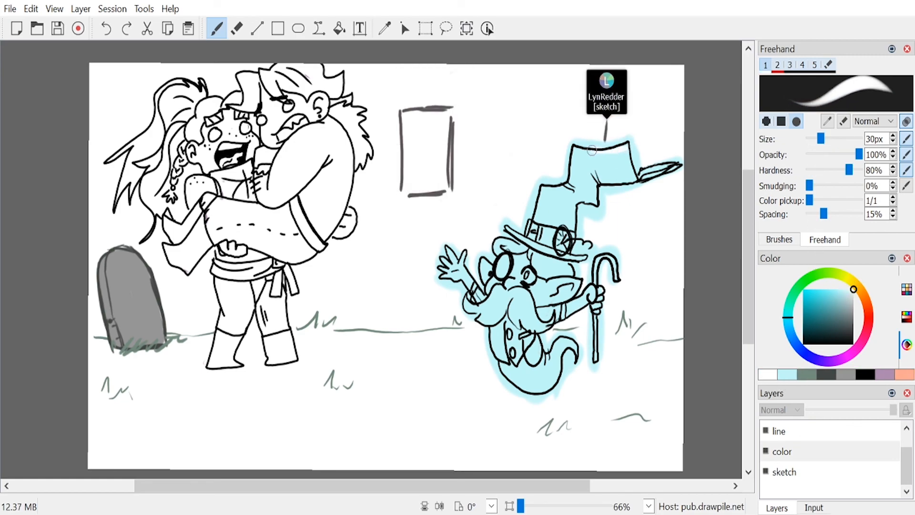
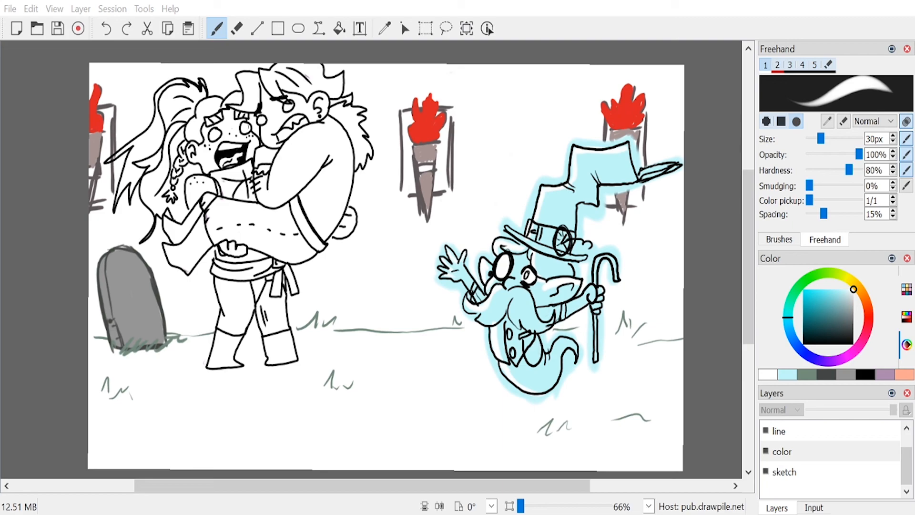
Step: Pick a light peach tone and paint the carried man's face, arms and bare torso with a 36 px brush
key("alt+Tab")
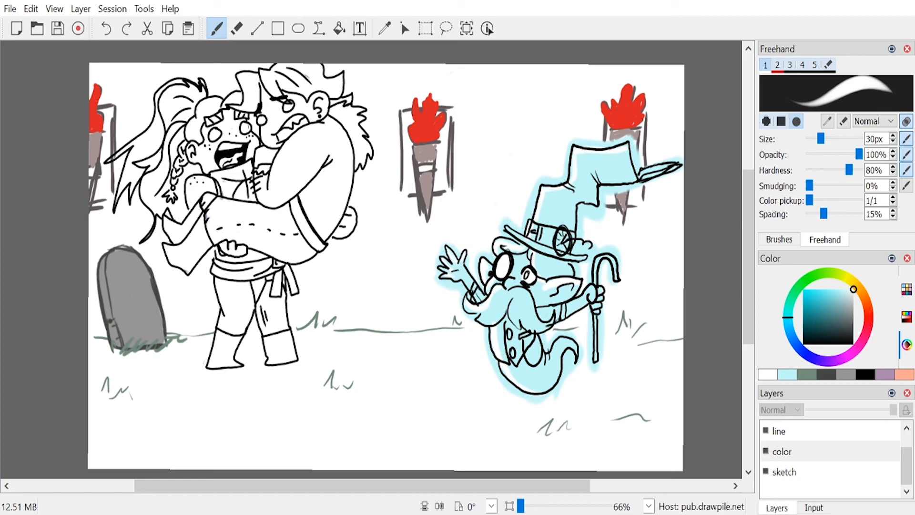
left_click(862, 292)
left_click_drag(826, 297, 865, 298)
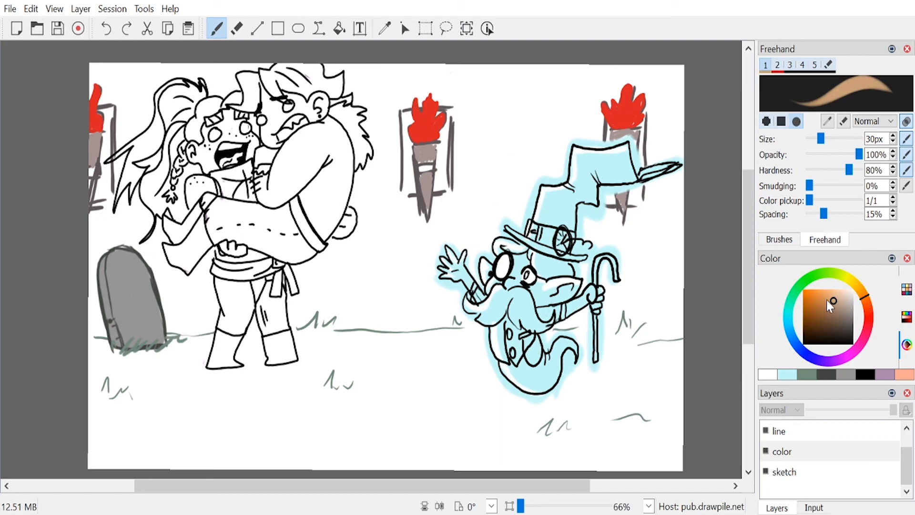
left_click(836, 294)
left_click(841, 296)
left_click_drag(842, 299, 838, 291)
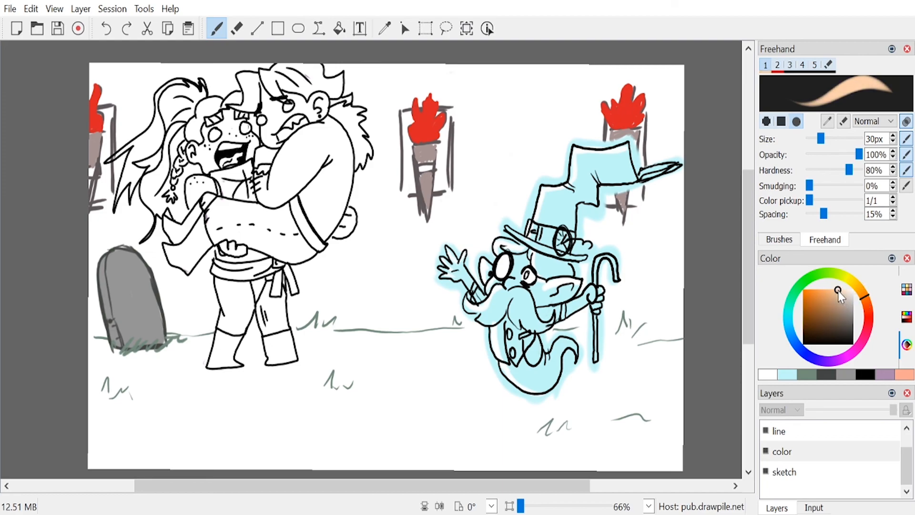
left_click(832, 292)
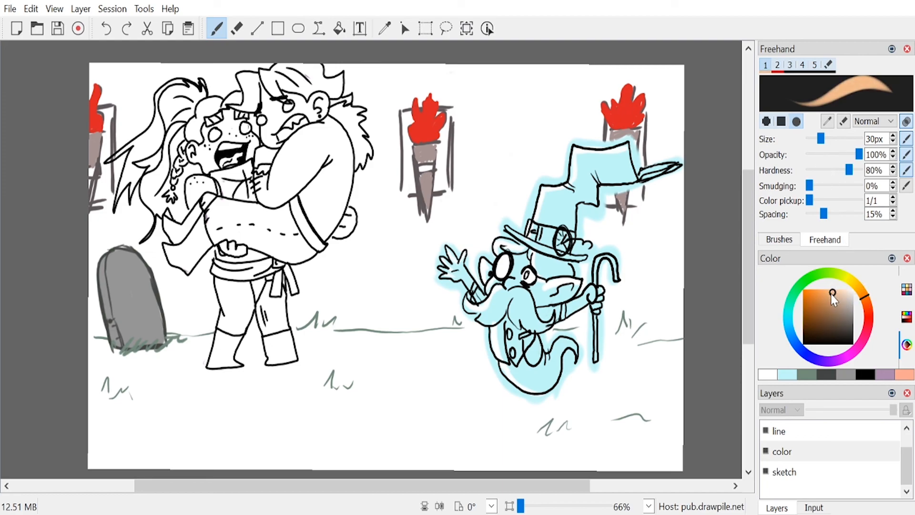
left_click_drag(820, 138, 823, 143)
mouse_move(279, 161)
left_mouse_down()
mouse_move(291, 143)
mouse_move(267, 191)
mouse_move(264, 149)
left_mouse_up()
mouse_move(259, 192)
left_mouse_down()
mouse_move(328, 129)
mouse_move(281, 166)
mouse_move(287, 138)
mouse_move(306, 113)
mouse_move(287, 100)
mouse_move(259, 110)
mouse_move(284, 117)
mouse_move(287, 88)
mouse_move(307, 112)
mouse_move(316, 95)
mouse_move(319, 130)
mouse_move(340, 137)
mouse_move(341, 129)
mouse_move(346, 144)
mouse_move(338, 205)
mouse_move(346, 159)
mouse_move(330, 226)
mouse_move(345, 193)
mouse_move(320, 237)
mouse_move(296, 177)
mouse_move(321, 183)
mouse_move(323, 232)
mouse_move(334, 196)
left_mouse_up()
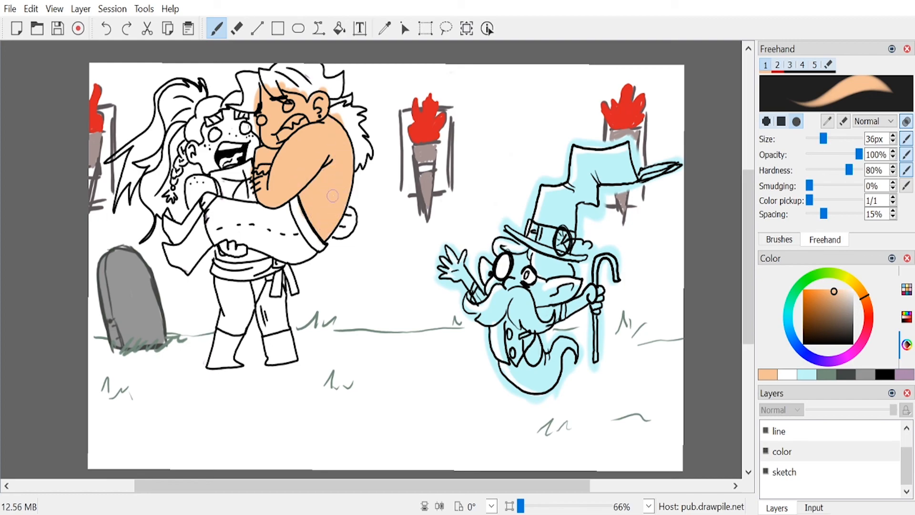
Step: Paint the carried man's teeth and eyes white and the inside of his mouth muted red
left_click(853, 289)
left_click_drag(287, 126, 303, 118)
left_click(866, 312)
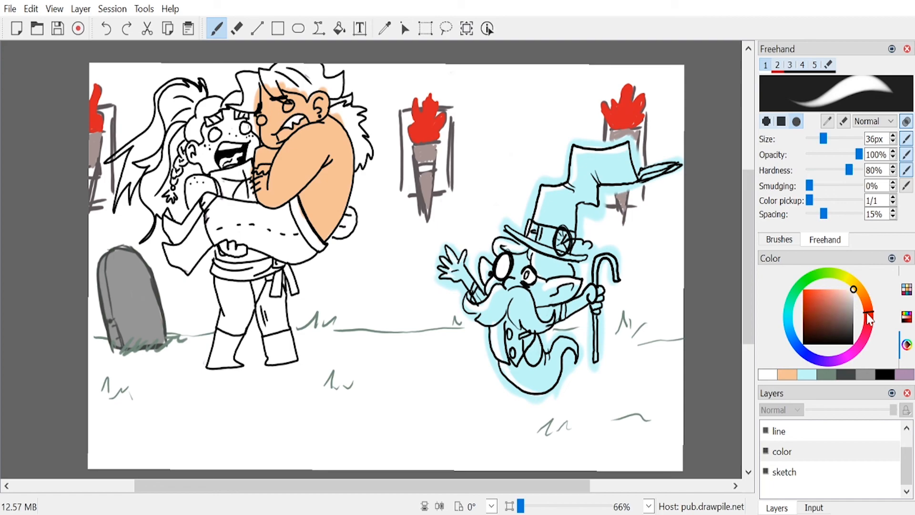
mouse_move(824, 301)
left_mouse_down()
mouse_move(814, 297)
mouse_move(832, 304)
left_mouse_up()
left_click_drag(280, 136, 305, 124)
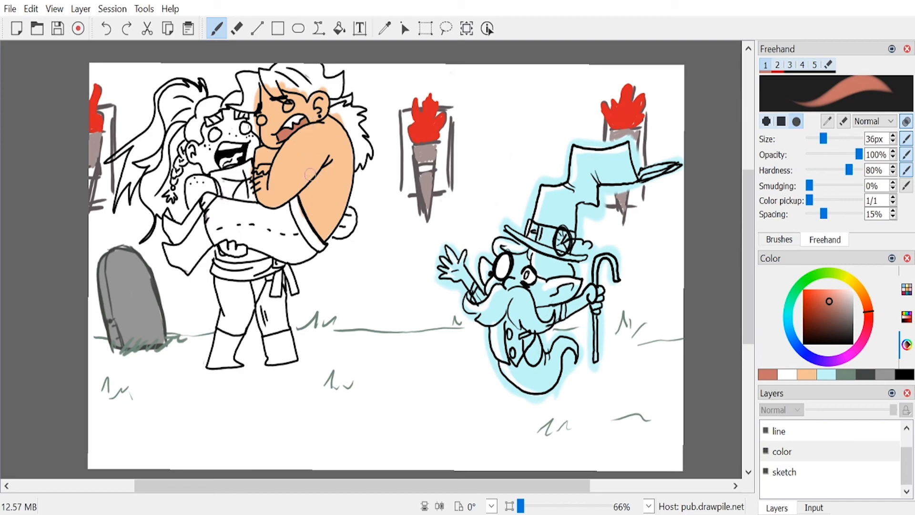
left_click_drag(848, 293, 854, 273)
left_click_drag(288, 104, 262, 120)
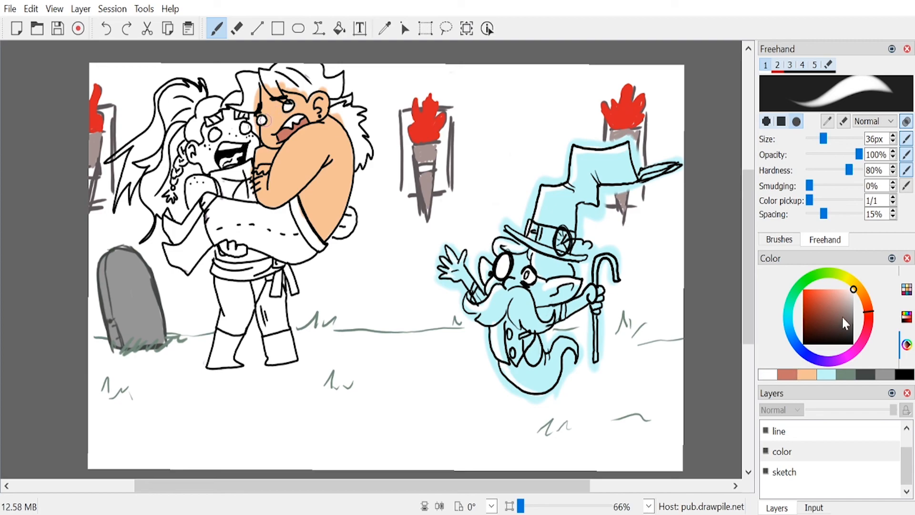
Step: Fill the carried man's hair with dark brown at 36 px, erase the spill around it, and undo the last two strokes
left_click(867, 301)
left_click_drag(820, 310, 808, 322)
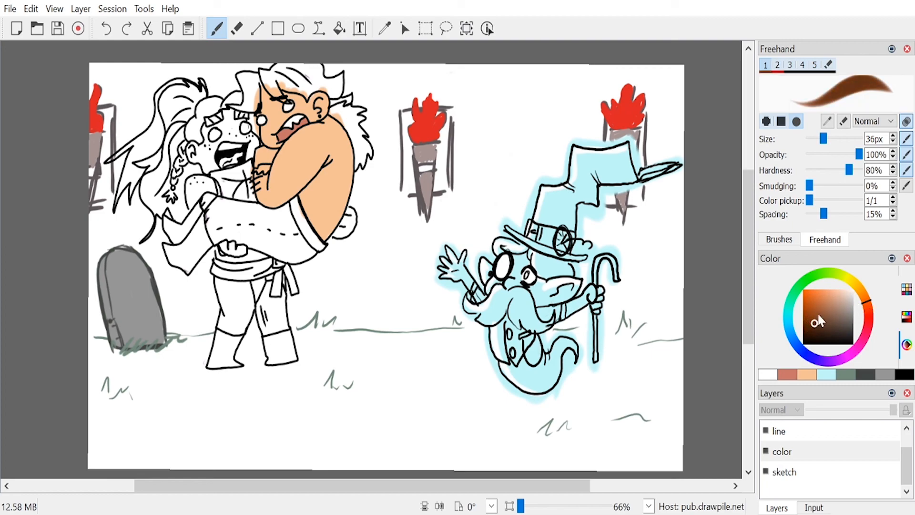
mouse_move(263, 73)
left_mouse_down()
mouse_move(290, 61)
mouse_move(290, 85)
mouse_move(315, 72)
mouse_move(308, 86)
mouse_move(271, 85)
left_mouse_up()
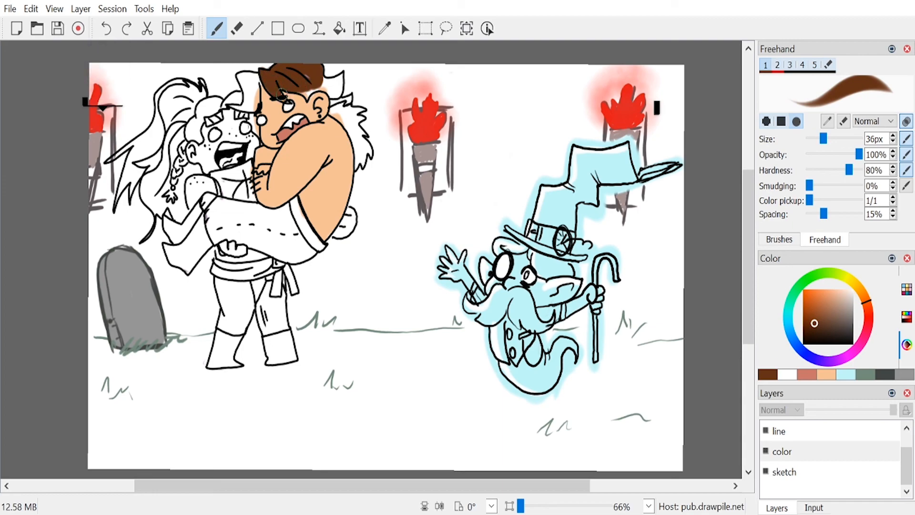
mouse_move(276, 85)
left_mouse_down()
mouse_move(331, 91)
mouse_move(341, 74)
mouse_move(330, 85)
left_mouse_up()
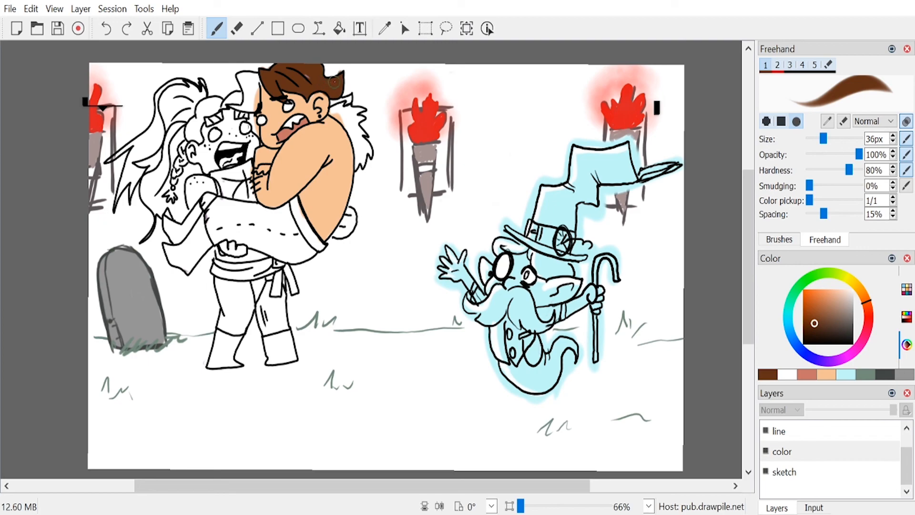
key("e")
mouse_move(337, 72)
left_mouse_down()
mouse_move(351, 68)
mouse_move(350, 83)
left_mouse_up()
key("e")
mouse_move(247, 101)
left_mouse_down()
mouse_move(257, 75)
mouse_move(243, 78)
mouse_move(247, 101)
mouse_move(230, 103)
mouse_move(273, 111)
mouse_move(256, 111)
mouse_move(275, 99)
mouse_move(251, 105)
mouse_move(256, 133)
left_mouse_up()
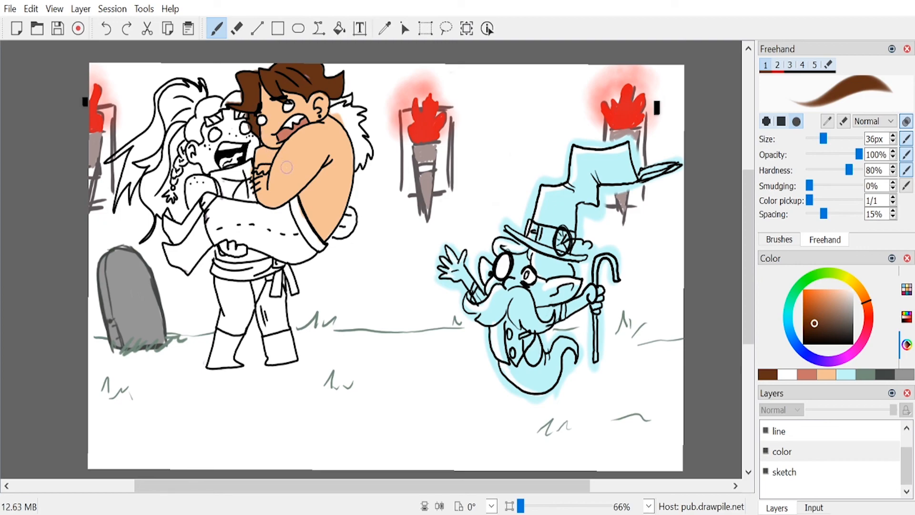
key("ctrl+z")
key("ctrl+z")
Step: At 8 px, add brown stubble along the man's jaw and muted red marks across his face, arm and back
left_click_drag(822, 139, 812, 139)
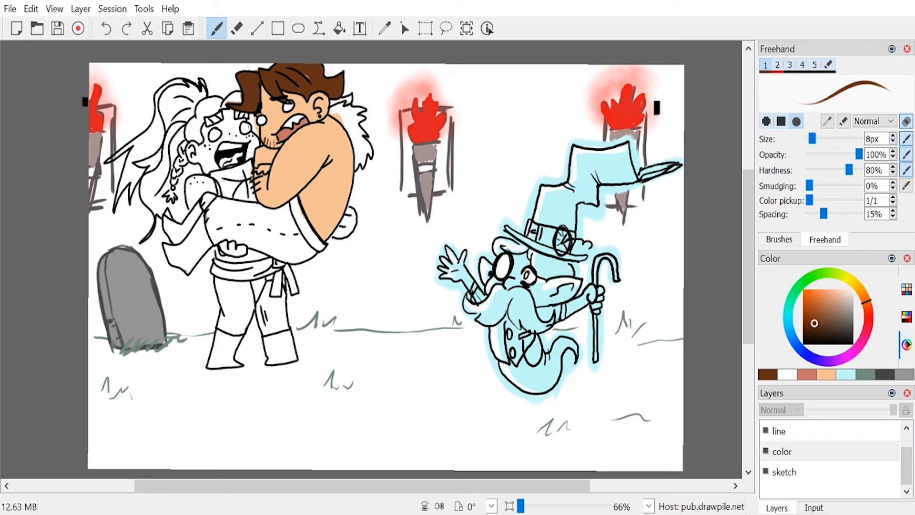
mouse_move(867, 302)
left_mouse_down()
mouse_move(869, 312)
mouse_move(828, 304)
left_mouse_up()
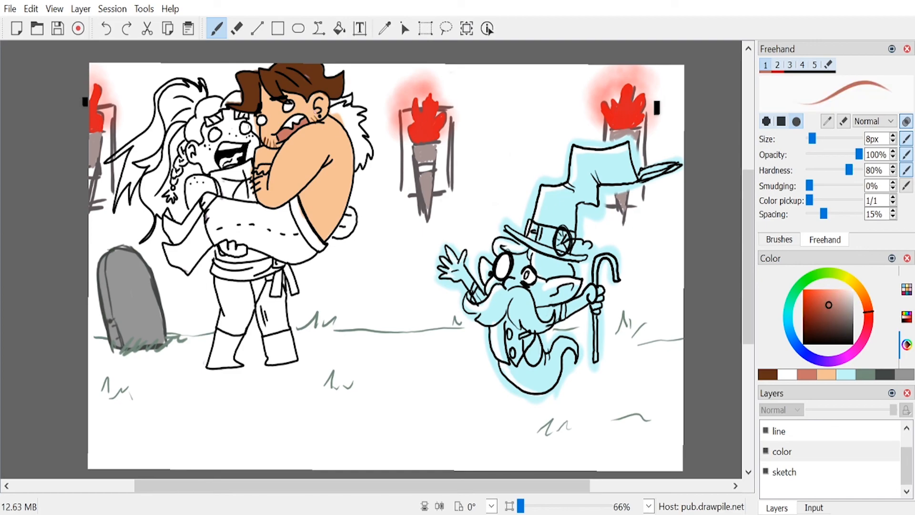
left_click_drag(317, 113, 298, 106)
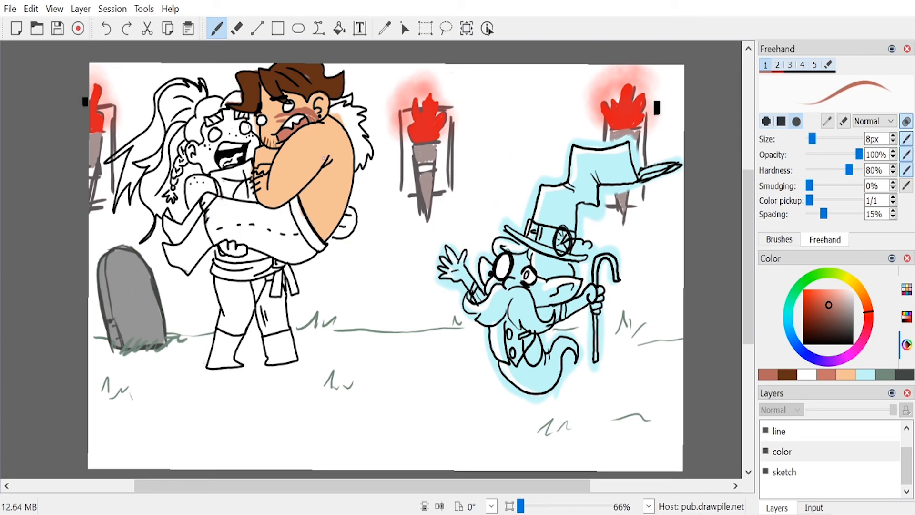
left_click_drag(277, 156, 288, 175)
Step: Paint the cuff on the man's forearm in a darker brown at 32 px and its upper edge in pinkish tan
left_click(791, 375)
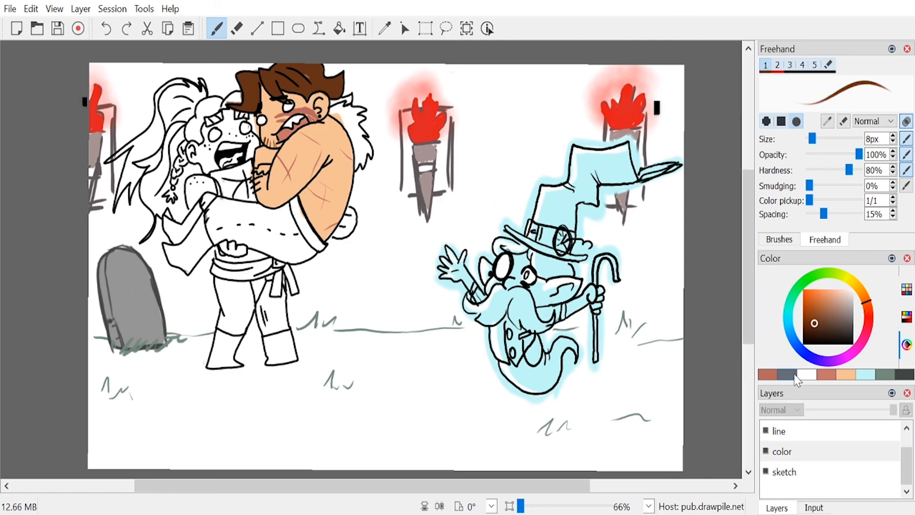
left_click_drag(811, 138, 820, 139)
mouse_move(256, 173)
left_mouse_down()
mouse_move(257, 191)
mouse_move(264, 188)
mouse_move(255, 200)
mouse_move(264, 184)
left_mouse_up()
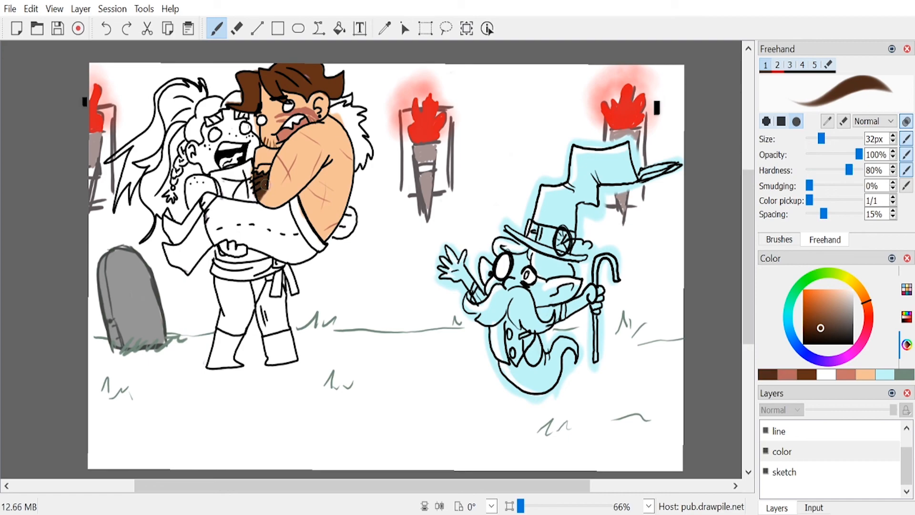
left_click(838, 298)
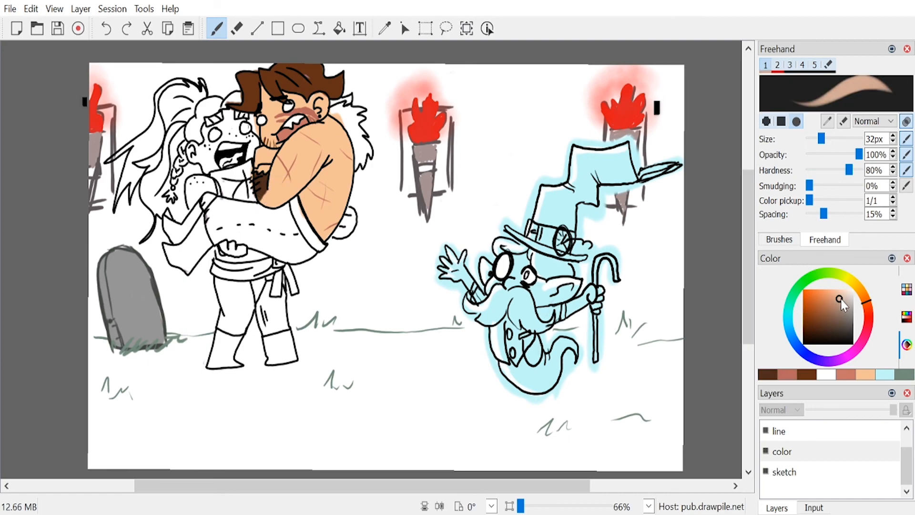
left_click_drag(256, 176, 266, 170)
Step: Paint the man's fur collar pinkish tan and touch up the hair beside it in brown
mouse_move(347, 122)
left_mouse_down()
mouse_move(340, 109)
mouse_move(363, 108)
mouse_move(347, 124)
mouse_move(358, 164)
mouse_move(367, 148)
mouse_move(360, 130)
left_mouse_up()
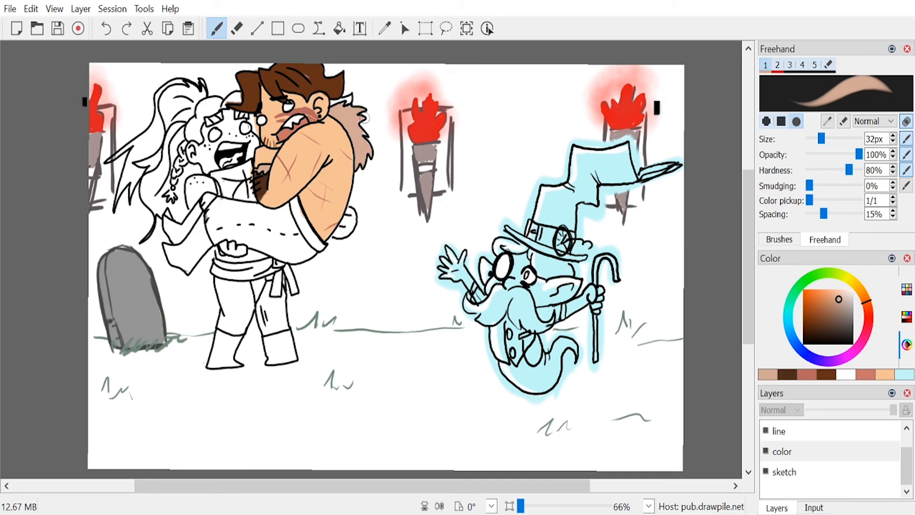
left_click(827, 375)
left_click_drag(336, 99, 340, 102)
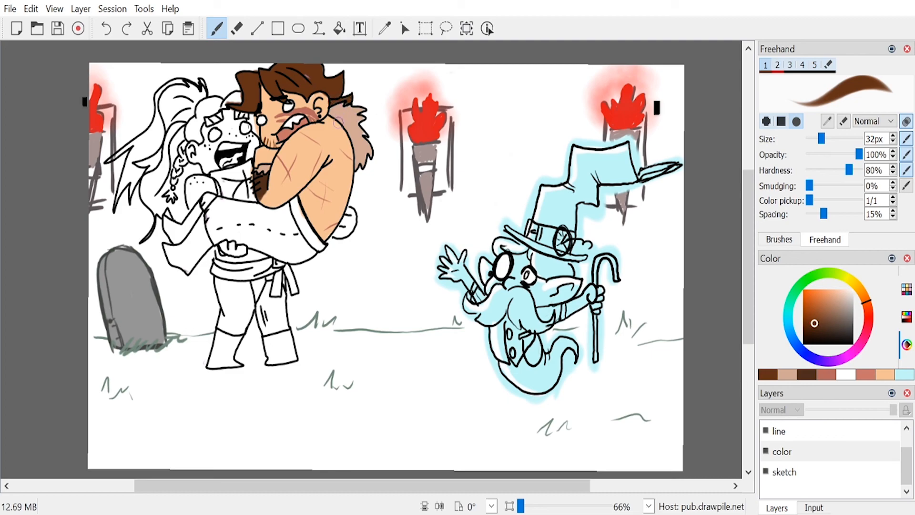
left_click(884, 374)
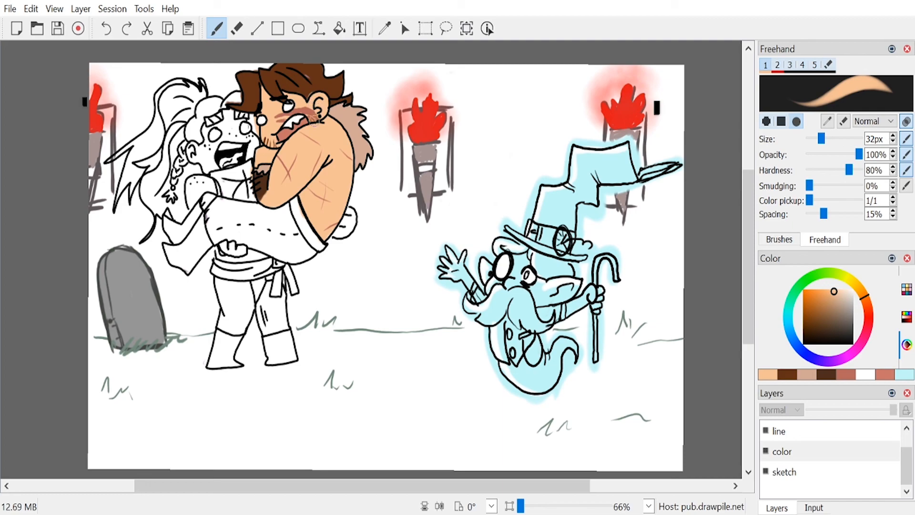
left_click(787, 374)
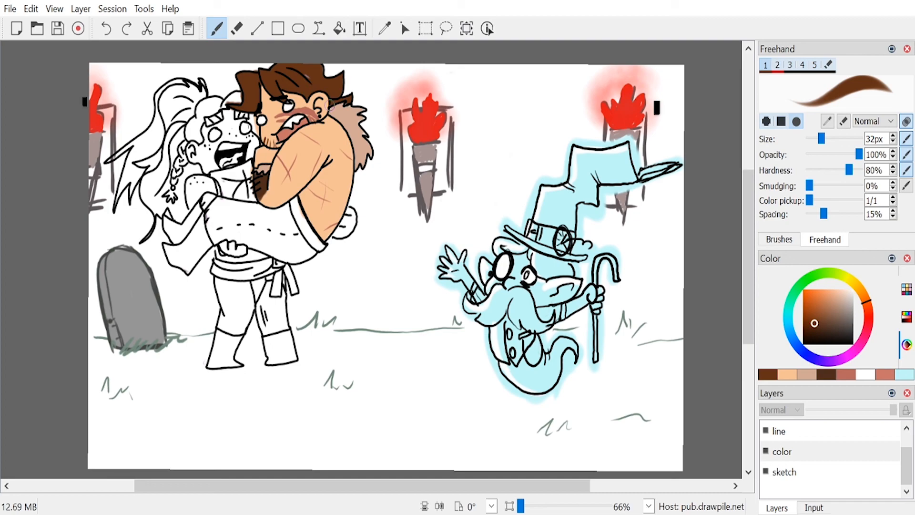
key("alt+Tab")
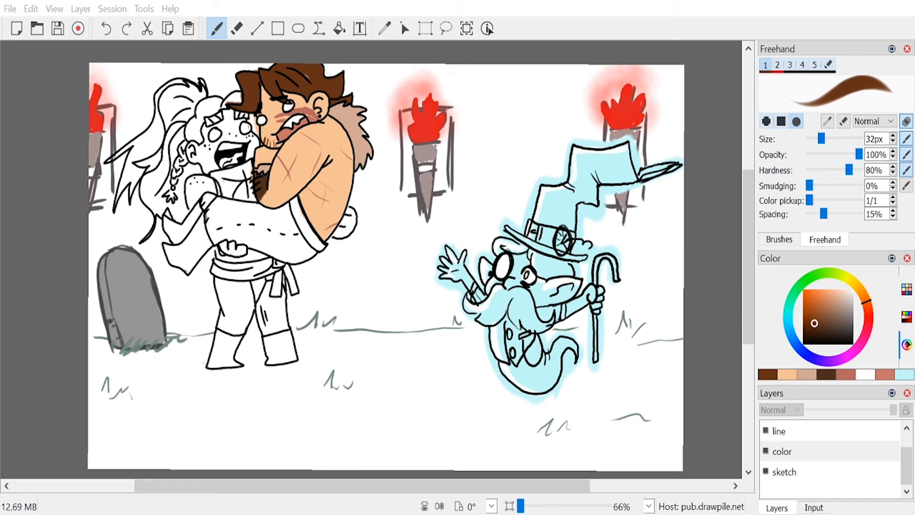
key("alt+Tab")
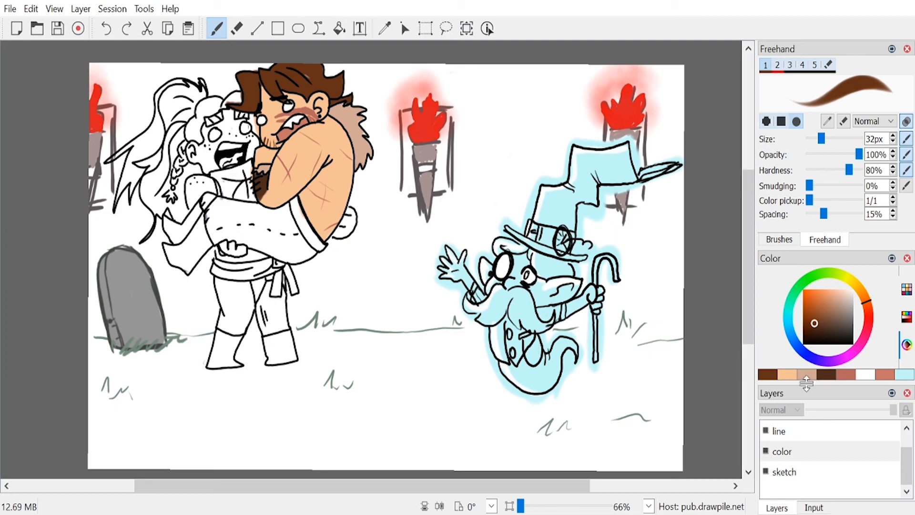
Step: Mix a muted purple and paint the carried man's trousers with the 32 px brush
left_click(828, 363)
left_click_drag(824, 318, 818, 299)
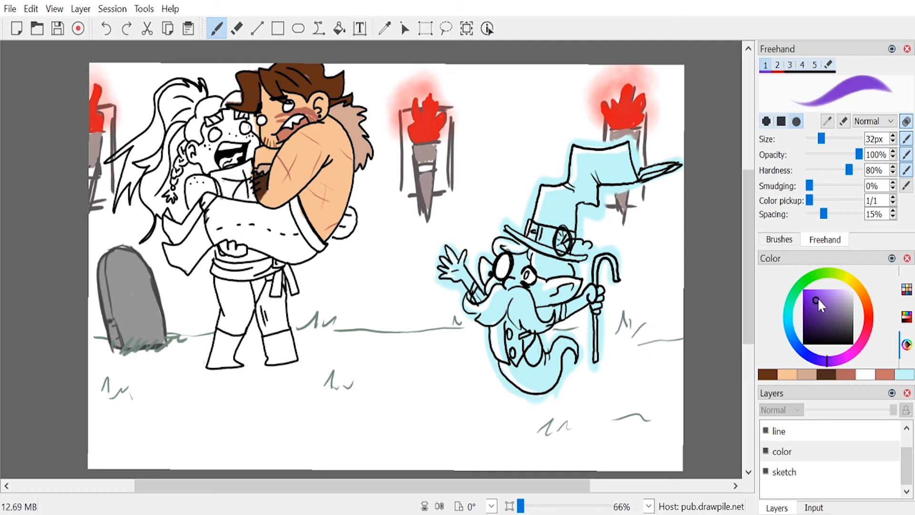
left_click(833, 365)
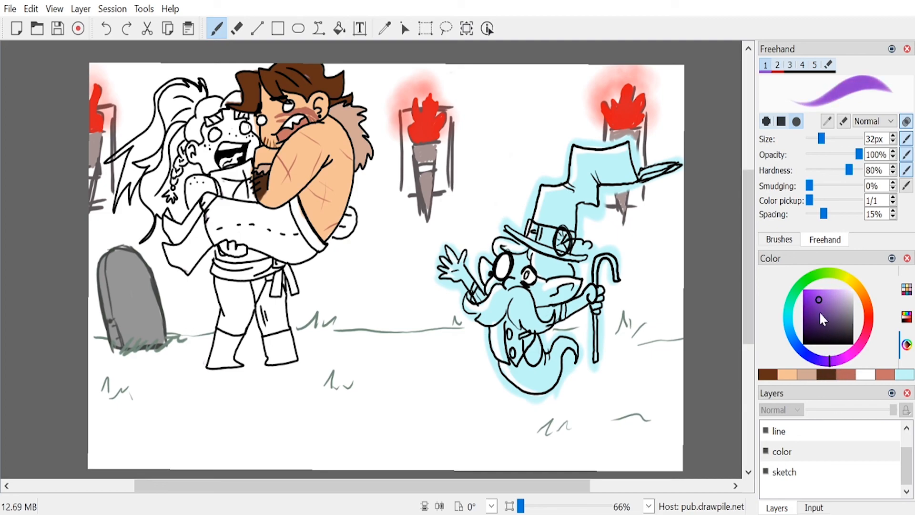
left_click_drag(823, 307, 823, 316)
mouse_move(228, 212)
left_mouse_down()
mouse_move(201, 233)
mouse_move(226, 202)
mouse_move(273, 213)
mouse_move(293, 204)
mouse_move(310, 244)
mouse_move(293, 206)
mouse_move(323, 251)
mouse_move(305, 260)
mouse_move(317, 247)
mouse_move(289, 256)
mouse_move(209, 229)
mouse_move(234, 219)
mouse_move(245, 232)
mouse_move(265, 225)
mouse_move(298, 252)
left_mouse_up()
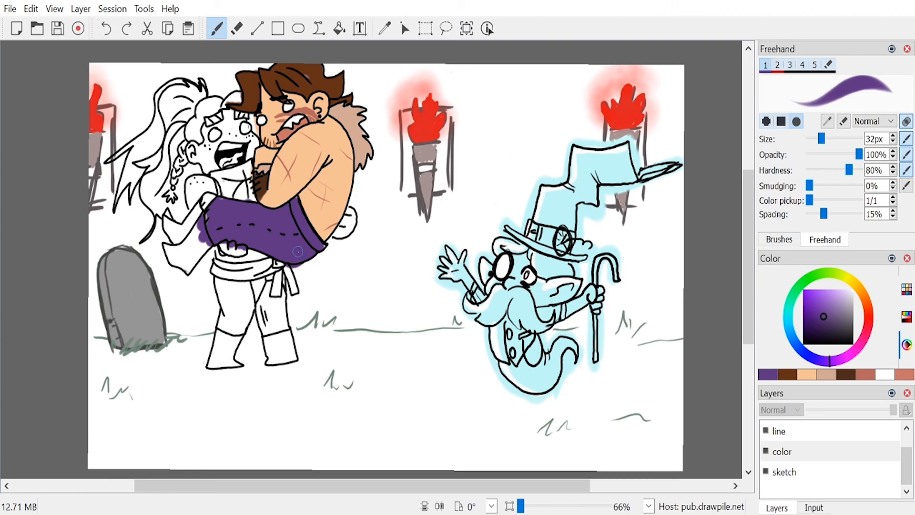
left_click_drag(199, 215, 212, 202)
left_click(805, 424)
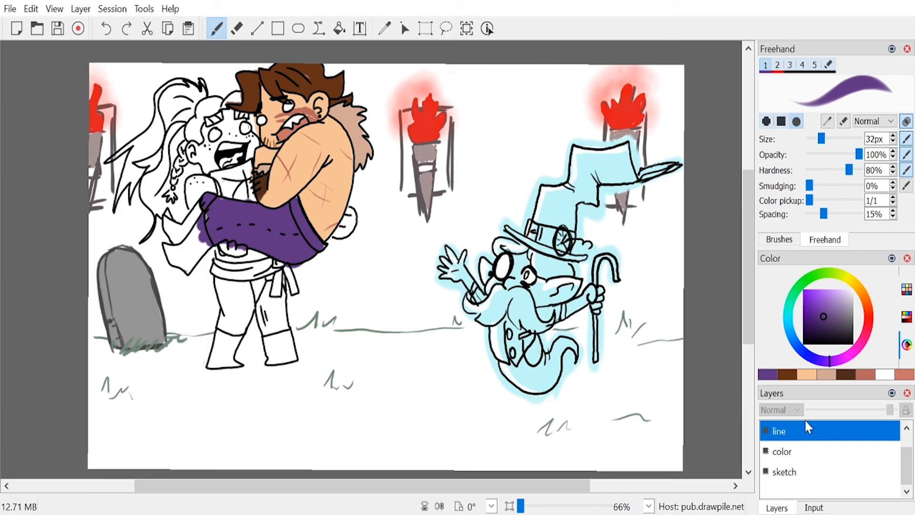
key("e")
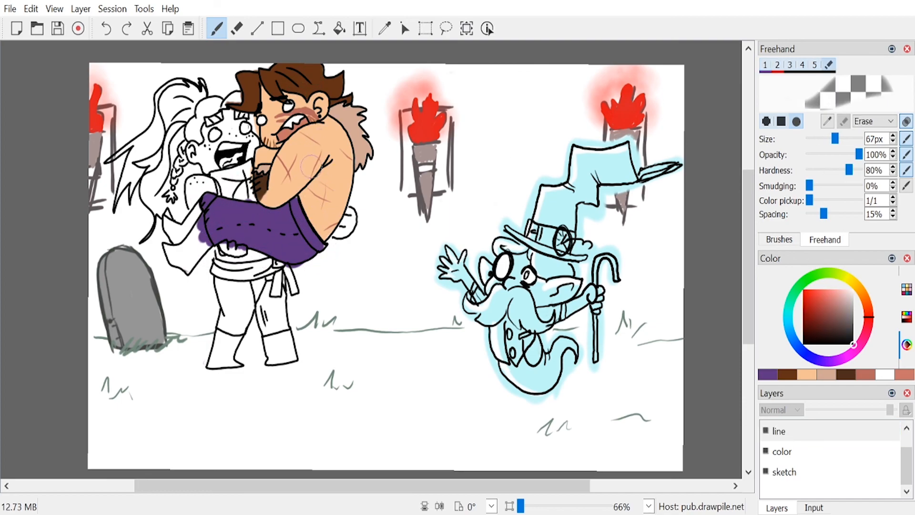
key("e")
left_click(803, 344)
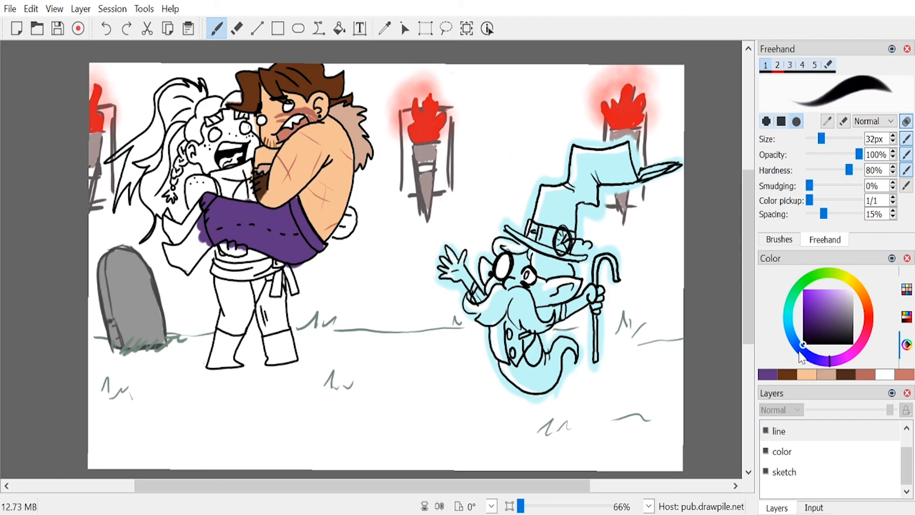
mouse_move(162, 254)
left_mouse_down()
mouse_move(191, 240)
mouse_move(195, 223)
mouse_move(205, 248)
left_mouse_up()
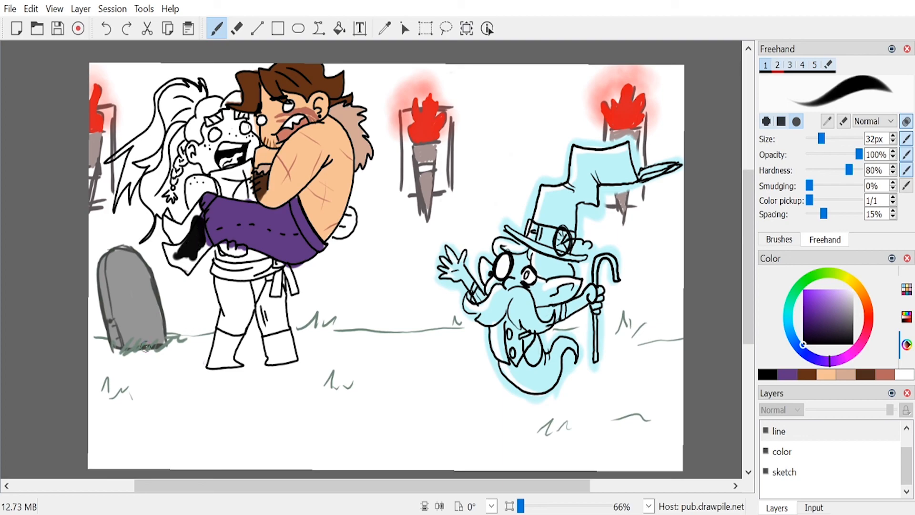
key("ctrl+z")
Step: On the color layer, paint the carried man's boots in a near-black purple at 32 px, replacing a pure black attempt
left_click(808, 457)
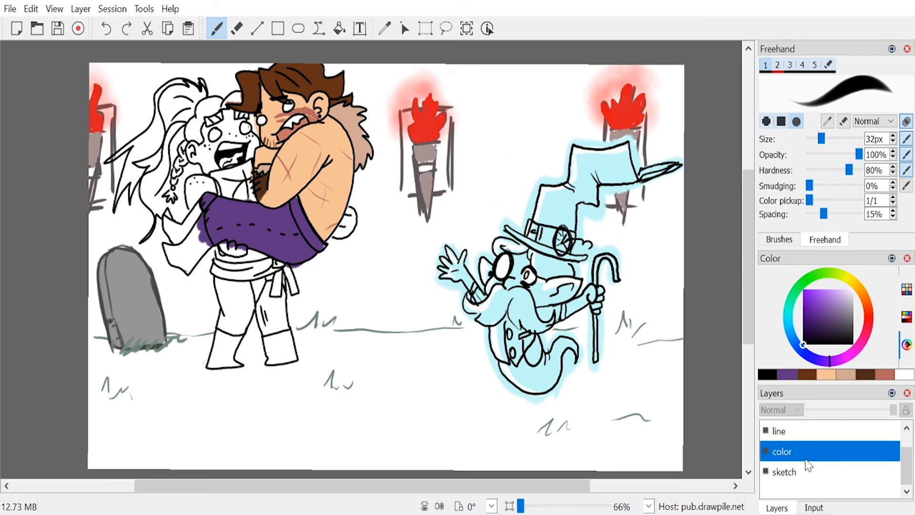
mouse_move(183, 231)
left_mouse_down()
mouse_move(189, 252)
mouse_move(199, 210)
mouse_move(208, 245)
mouse_move(188, 265)
left_mouse_up()
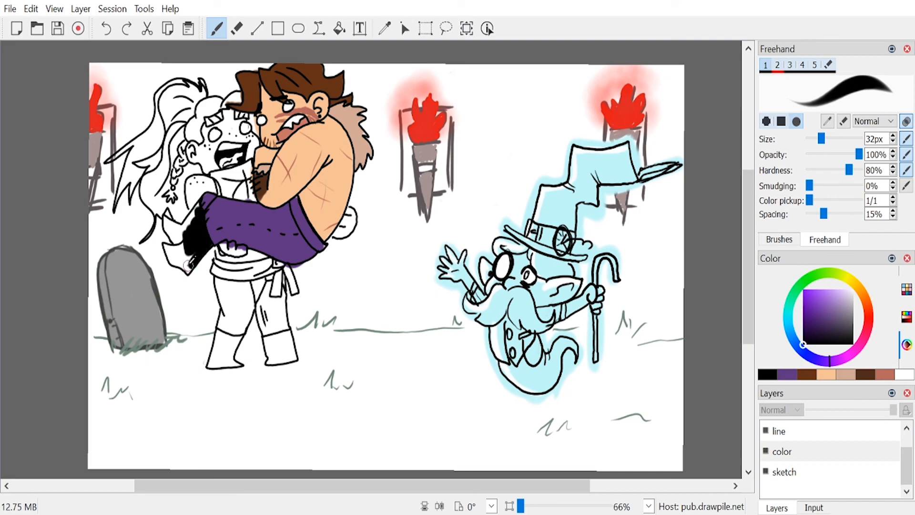
key("ctrl+z")
left_click_drag(811, 335, 820, 337)
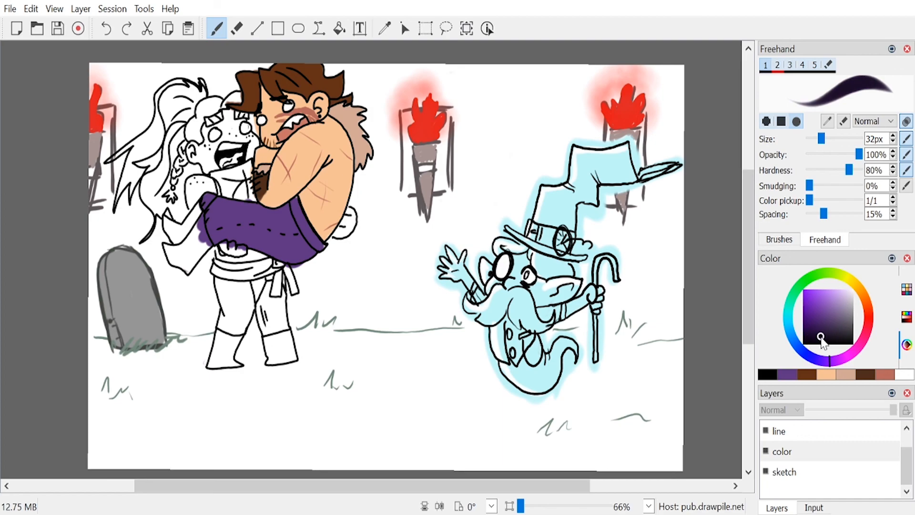
mouse_move(187, 250)
left_mouse_down()
mouse_move(202, 213)
mouse_move(210, 244)
mouse_move(187, 273)
mouse_move(165, 245)
mouse_move(188, 268)
mouse_move(200, 234)
mouse_move(203, 242)
mouse_move(189, 221)
mouse_move(197, 205)
mouse_move(177, 242)
mouse_move(163, 240)
mouse_move(167, 226)
mouse_move(175, 236)
mouse_move(166, 223)
mouse_move(183, 255)
left_mouse_up()
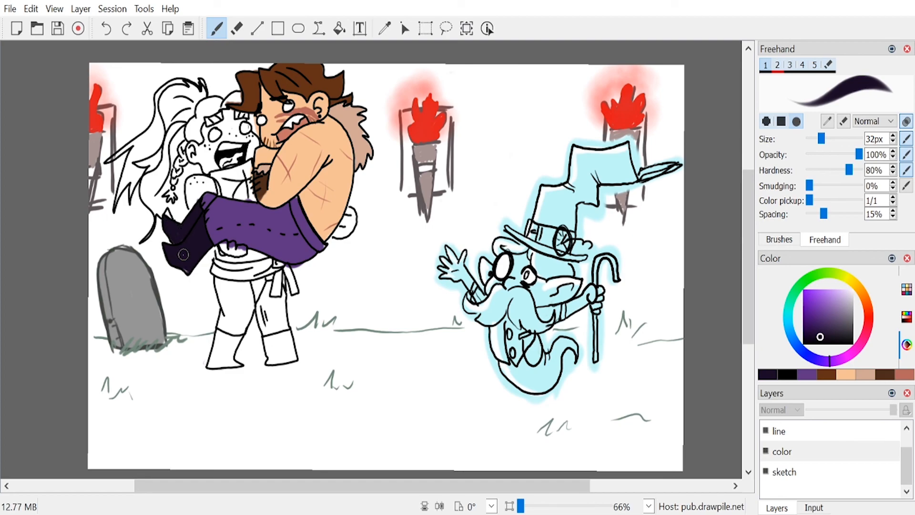
Step: Mix a pinkish peach skin tone and paint the woman's face, shoulder and both hands with the 32 px brush
left_click(846, 374)
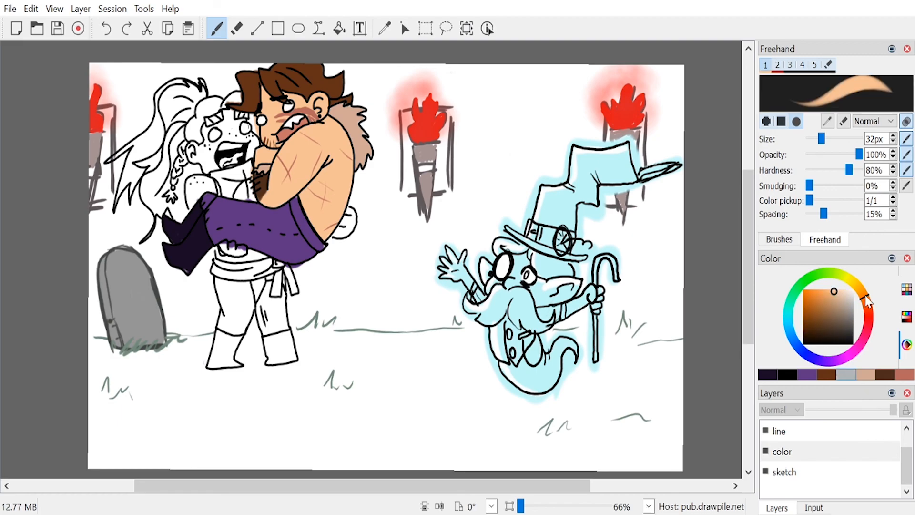
left_click_drag(831, 303, 837, 292)
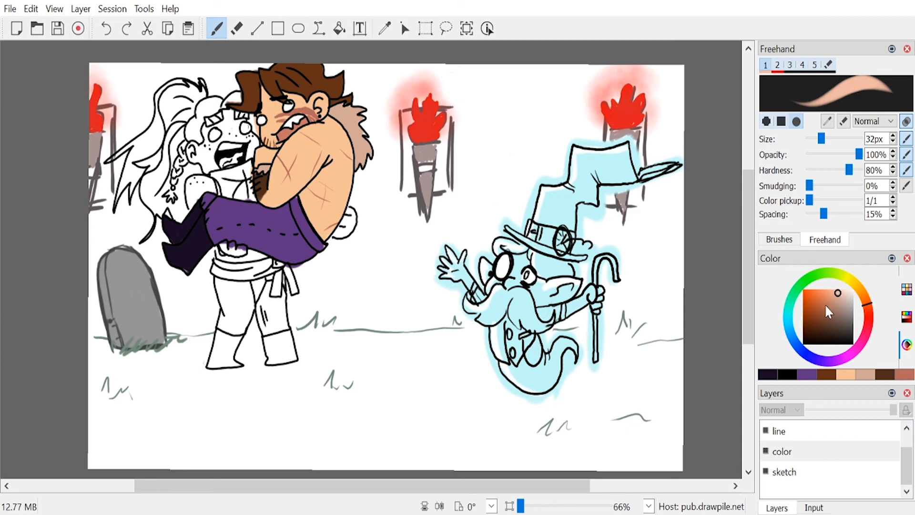
mouse_move(210, 142)
left_mouse_down()
mouse_move(204, 165)
mouse_move(215, 163)
left_mouse_up()
left_click_drag(837, 295, 866, 302)
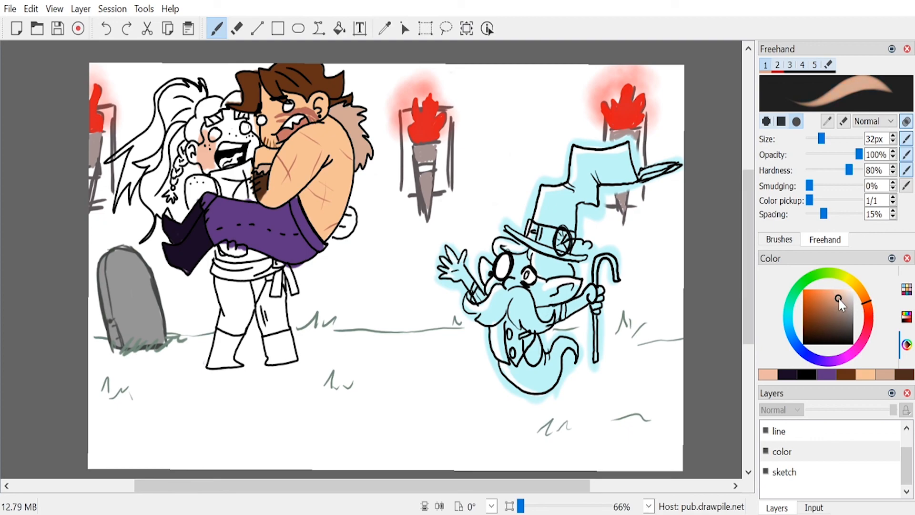
left_click(839, 298)
left_click_drag(840, 300, 836, 296)
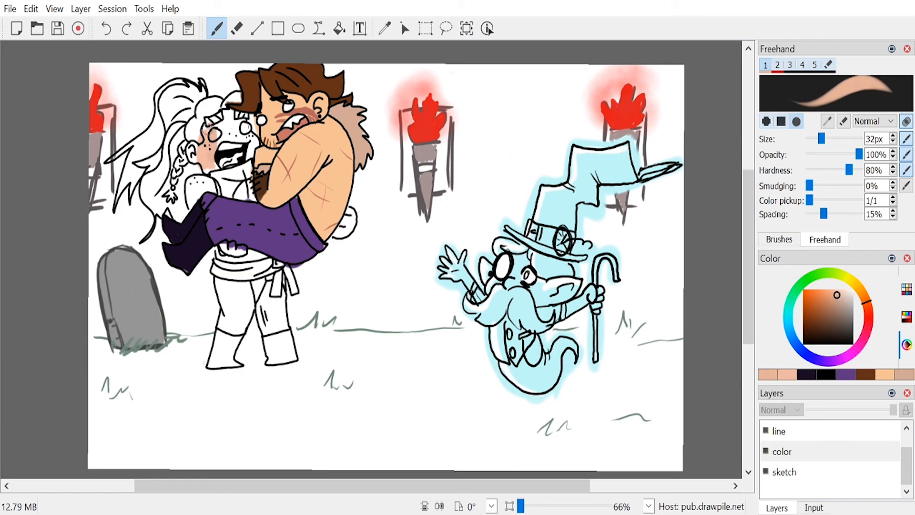
mouse_move(220, 152)
left_mouse_down()
mouse_move(233, 121)
mouse_move(224, 119)
mouse_move(237, 144)
mouse_move(245, 129)
mouse_move(248, 142)
mouse_move(247, 130)
mouse_move(255, 138)
mouse_move(251, 154)
mouse_move(255, 143)
mouse_move(218, 157)
mouse_move(223, 170)
mouse_move(197, 150)
mouse_move(214, 171)
mouse_move(190, 182)
mouse_move(191, 209)
mouse_move(212, 184)
mouse_move(200, 181)
mouse_move(222, 188)
left_mouse_up()
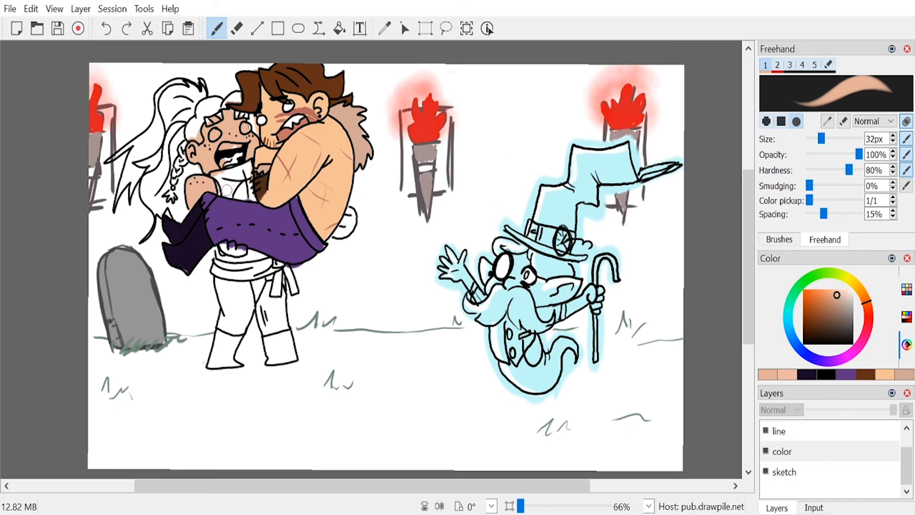
left_click_drag(227, 245, 244, 248)
mouse_move(344, 214)
left_mouse_down()
mouse_move(336, 236)
mouse_move(349, 225)
left_mouse_up()
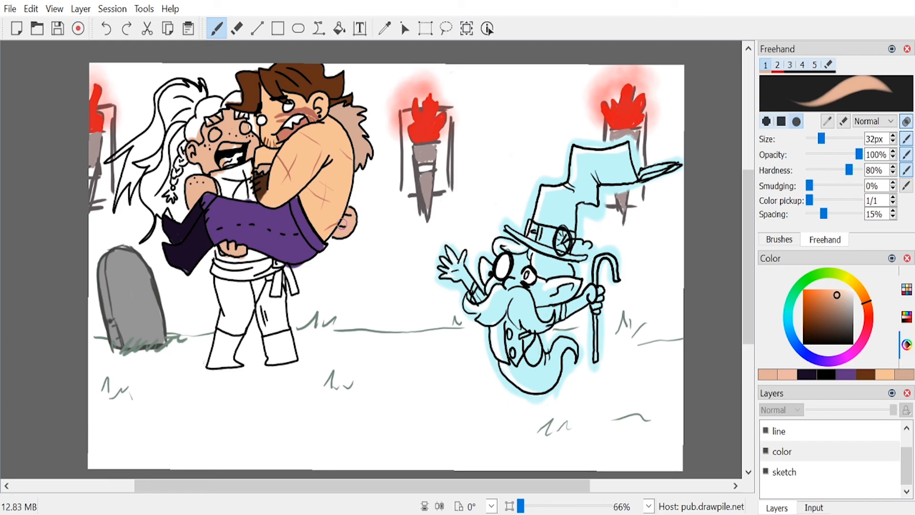
Step: Mix a rusty red and paint the woman's fringe, braid and the body of her ponytail at 32 px
left_click_drag(875, 327, 866, 323)
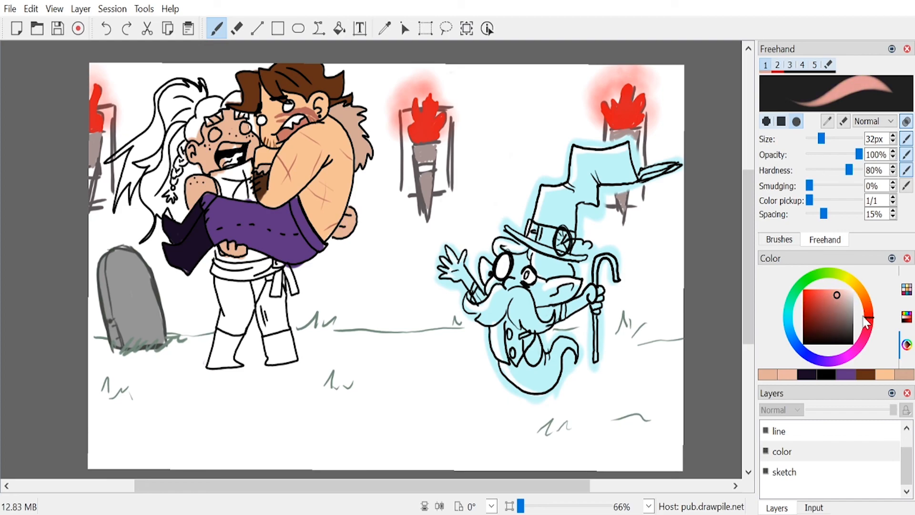
left_click(812, 302)
left_click(867, 311)
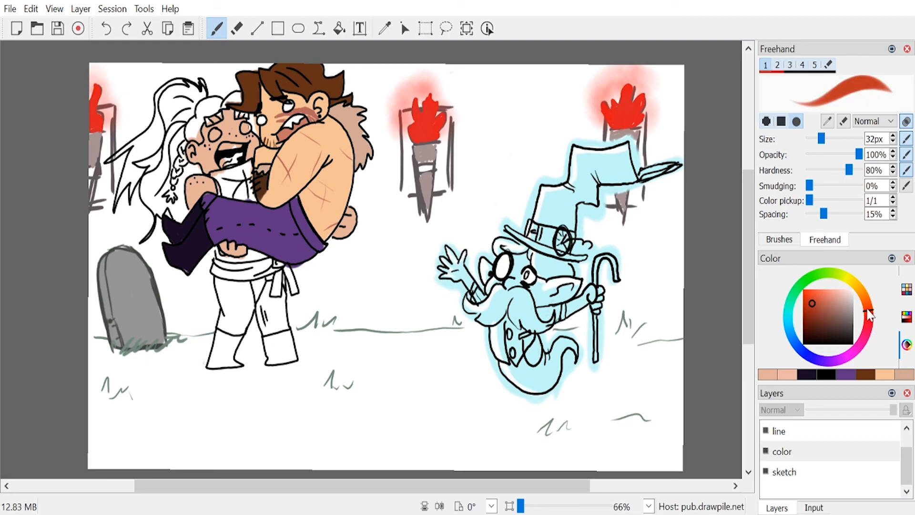
left_click(869, 317)
left_click(868, 315)
left_click(814, 313)
left_click(814, 307)
mouse_move(195, 119)
left_mouse_down()
mouse_move(192, 132)
mouse_move(203, 104)
mouse_move(222, 108)
mouse_move(215, 101)
mouse_move(188, 136)
left_mouse_up()
left_click_drag(809, 307, 810, 311)
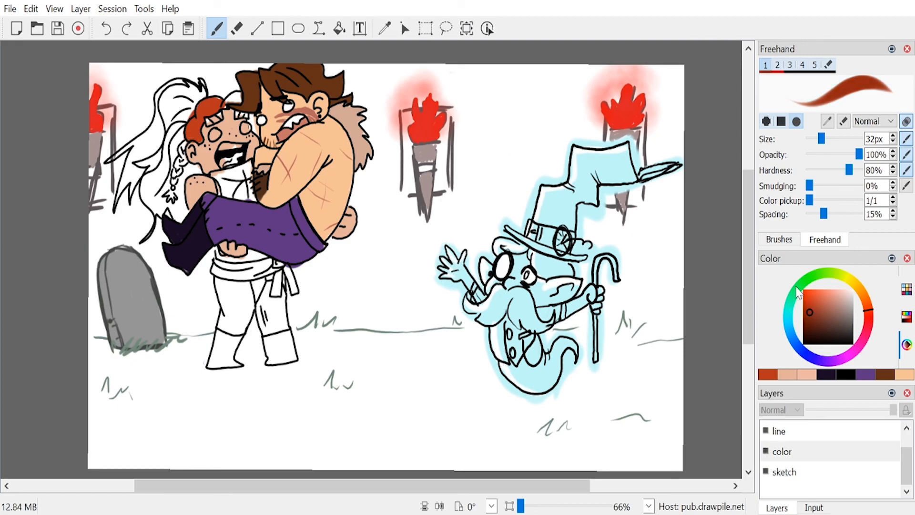
mouse_move(188, 120)
left_mouse_down()
mouse_move(216, 102)
mouse_move(198, 122)
mouse_move(199, 138)
mouse_move(165, 134)
mouse_move(174, 129)
mouse_move(168, 137)
mouse_move(171, 117)
mouse_move(174, 126)
mouse_move(172, 118)
mouse_move(153, 151)
mouse_move(169, 151)
mouse_move(171, 180)
mouse_move(181, 150)
mouse_move(186, 170)
mouse_move(196, 168)
mouse_move(200, 180)
mouse_move(199, 170)
mouse_move(173, 192)
mouse_move(176, 202)
mouse_move(181, 182)
mouse_move(182, 211)
mouse_move(169, 169)
mouse_move(161, 199)
left_mouse_up()
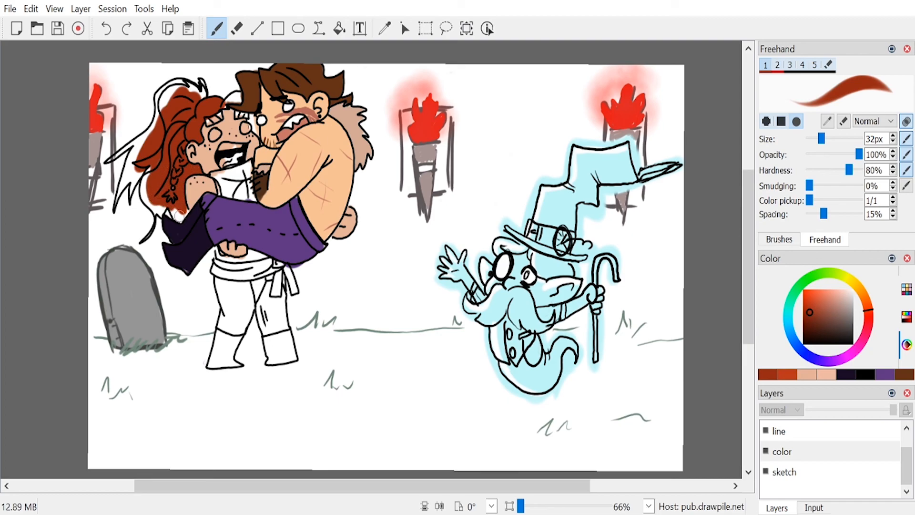
Step: Erase the rusty red paint spilling around the woman's braid and shoulder with the 67 px eraser brush
key("6")
mouse_move(174, 162)
left_mouse_down()
mouse_move(175, 170)
mouse_move(178, 138)
mouse_move(177, 209)
mouse_move(181, 172)
mouse_move(192, 170)
mouse_move(195, 181)
left_mouse_up()
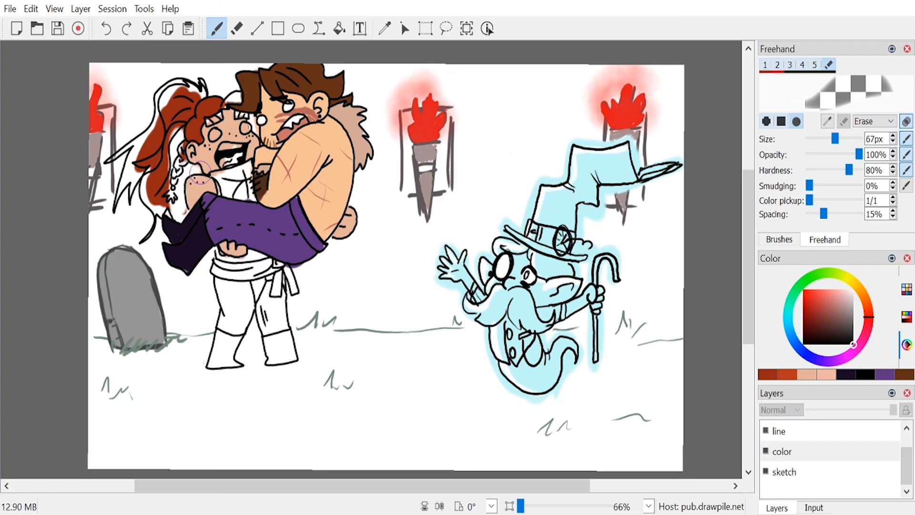
key("1")
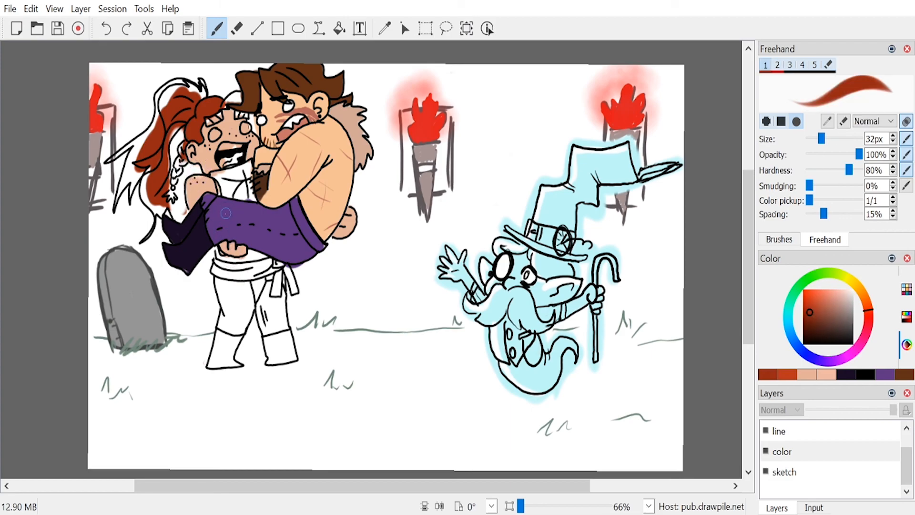
key("6")
left_click_drag(186, 196, 179, 213)
key("1")
Step: With a 14 px brush, fill the braid, ponytail edges, fringe and eyebrows in rusty red
left_click_drag(821, 141, 811, 138)
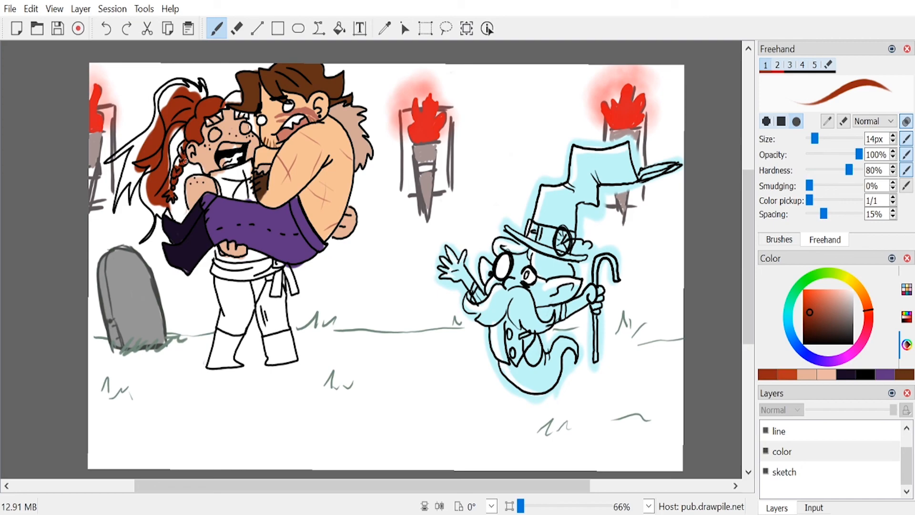
mouse_move(182, 157)
left_mouse_down()
mouse_move(174, 169)
mouse_move(179, 160)
left_mouse_up()
mouse_move(176, 128)
left_mouse_down()
mouse_move(163, 191)
mouse_move(174, 218)
mouse_move(161, 208)
mouse_move(154, 216)
mouse_move(141, 184)
mouse_move(150, 164)
left_mouse_up()
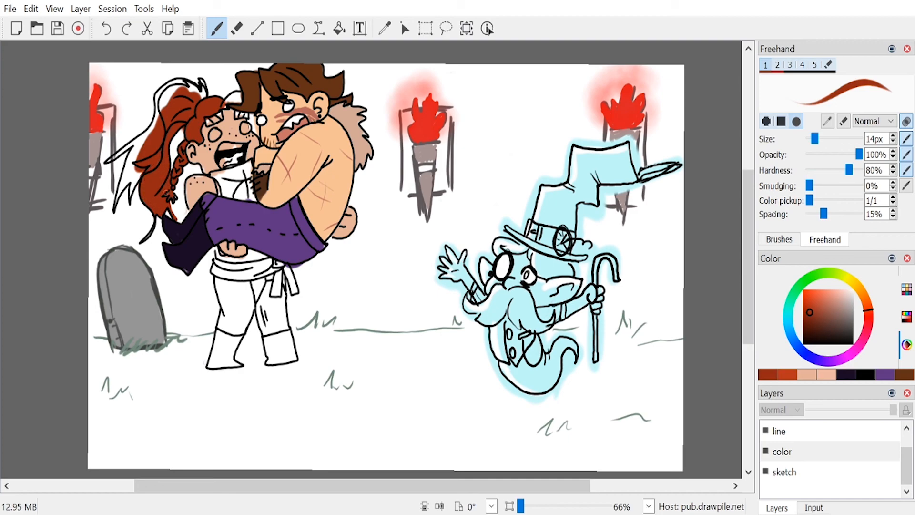
mouse_move(174, 86)
left_mouse_down()
mouse_move(158, 117)
mouse_move(157, 95)
mouse_move(177, 84)
mouse_move(173, 93)
mouse_move(195, 100)
mouse_move(199, 87)
mouse_move(207, 123)
mouse_move(241, 99)
mouse_move(228, 100)
left_mouse_up()
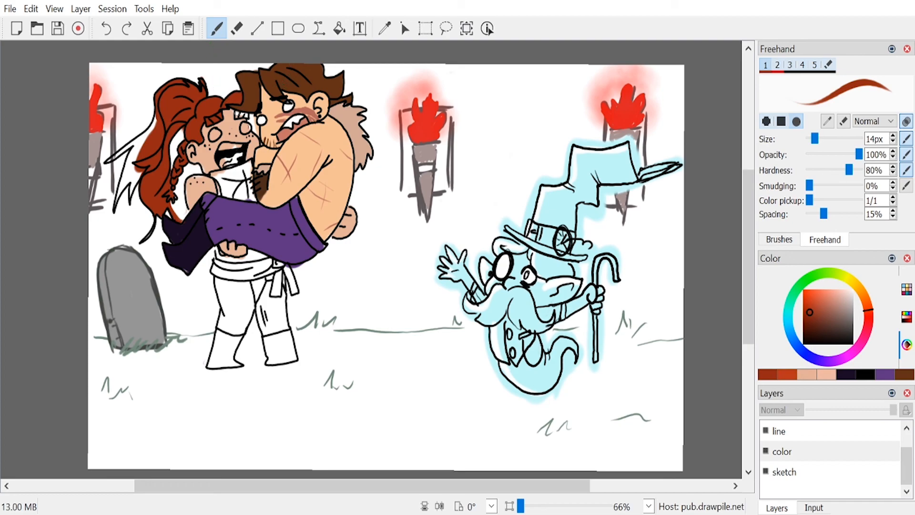
left_click_drag(236, 117, 246, 115)
left_click_drag(247, 118, 256, 130)
left_click_drag(257, 129, 253, 119)
Step: Paint the woman's eyes and teeth white with the 14 px brush
left_click_drag(817, 314, 852, 281)
left_click_drag(246, 129, 245, 126)
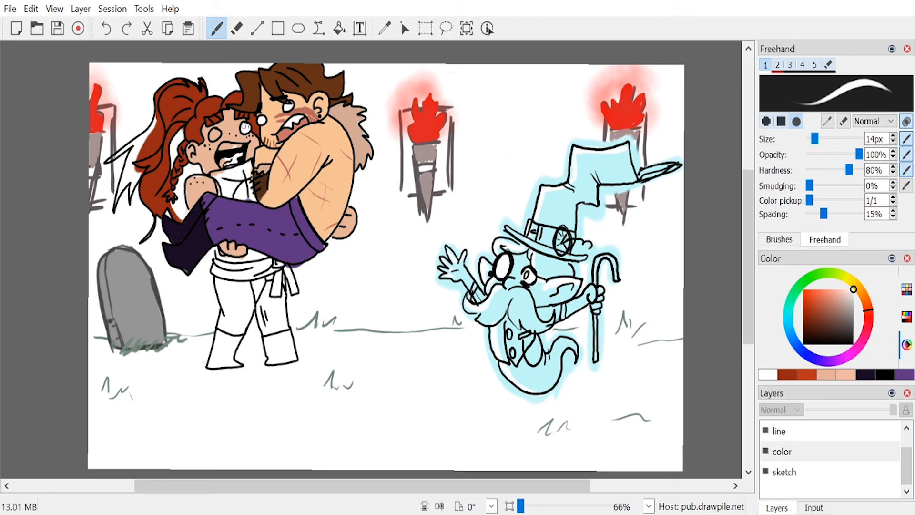
left_click_drag(213, 135, 216, 131)
left_click_drag(222, 148, 230, 146)
Step: Fill the ponytail's loose outer strands in rusty red and paint the woman's tongue salmon pink at 14 px
left_click(787, 374)
mouse_move(104, 163)
left_mouse_down()
mouse_move(152, 123)
mouse_move(115, 208)
mouse_move(128, 174)
mouse_move(141, 161)
mouse_move(130, 197)
mouse_move(143, 167)
left_mouse_up()
left_click_drag(833, 315, 833, 290)
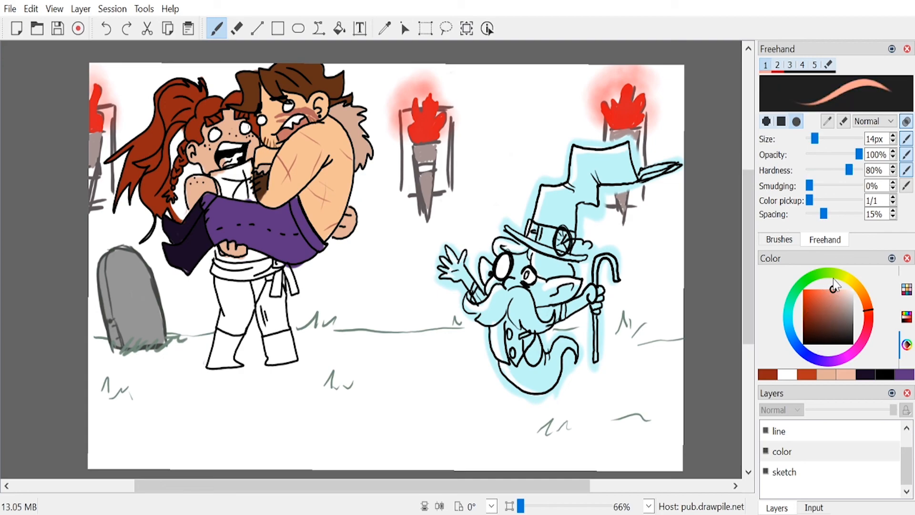
left_click_drag(222, 159, 241, 151)
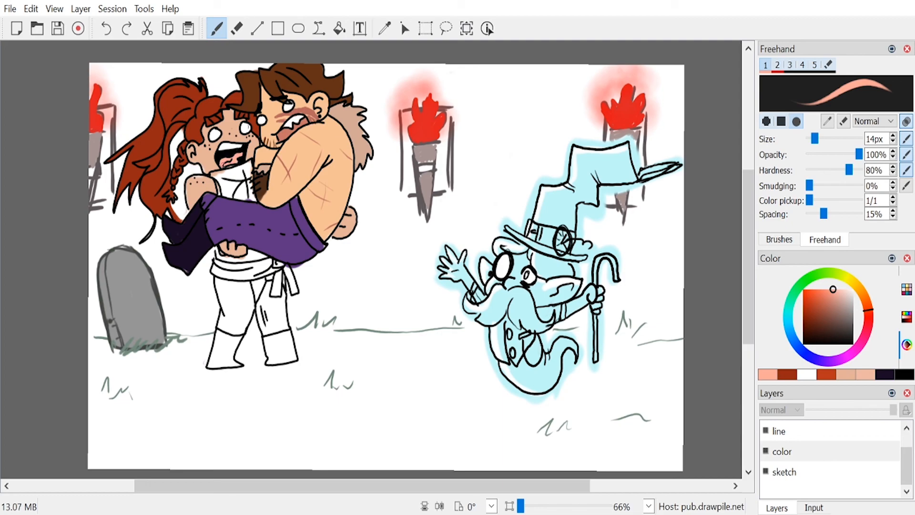
Step: Mix a neutral grey and paint the woman's sleeveless top, above and below the carried man, at 24 px
left_click_drag(837, 325, 853, 305)
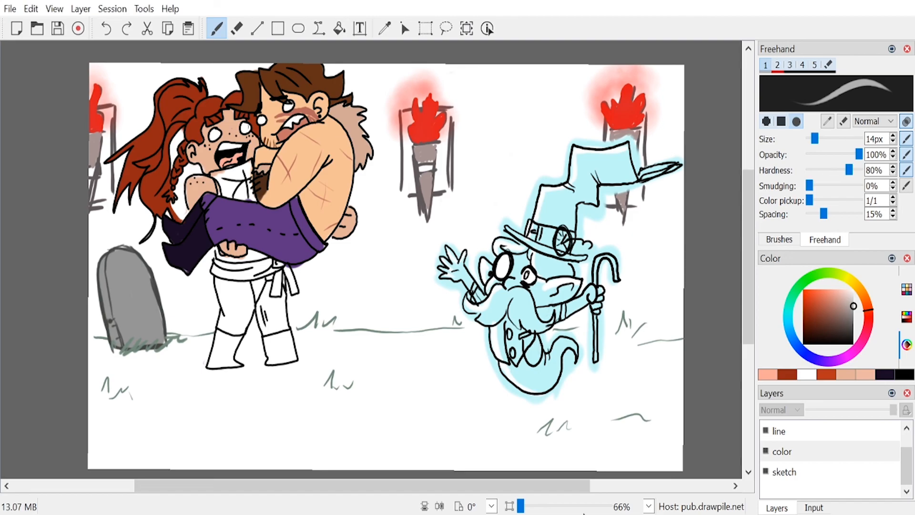
left_click_drag(219, 179, 222, 184)
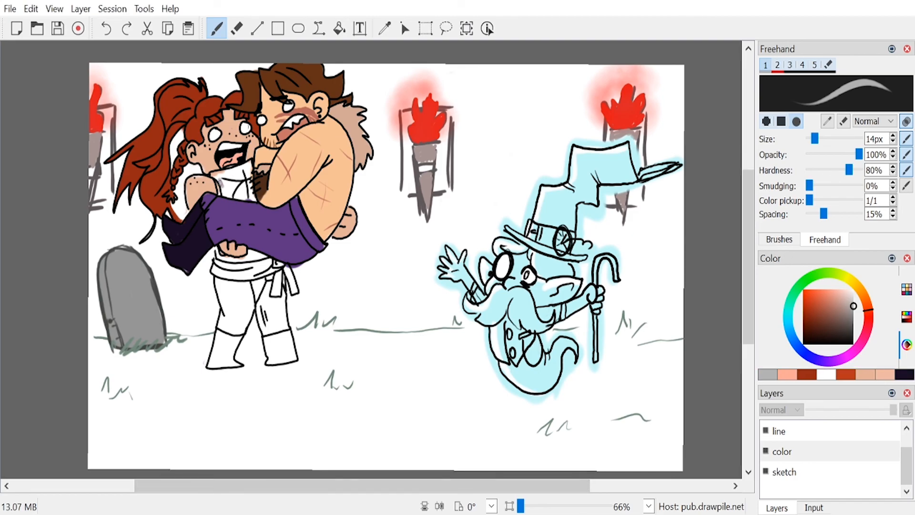
left_click_drag(814, 139, 818, 140)
mouse_move(210, 172)
left_mouse_down()
mouse_move(231, 192)
mouse_move(235, 175)
mouse_move(249, 187)
mouse_move(247, 175)
mouse_move(260, 170)
mouse_move(219, 175)
mouse_move(240, 198)
mouse_move(217, 188)
mouse_move(229, 181)
mouse_move(227, 190)
mouse_move(252, 200)
mouse_move(260, 219)
mouse_move(250, 162)
mouse_move(259, 200)
left_mouse_up()
left_click_drag(218, 251, 270, 259)
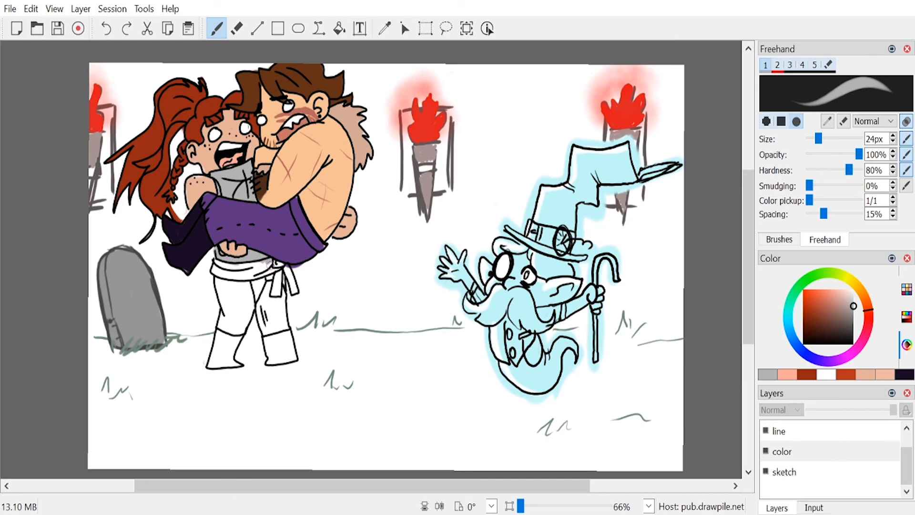
Step: Mix a strong red and paint the woman's waist sash and its hanging ends at 24 px, undoing a stray stroke on her leg
left_click(802, 296)
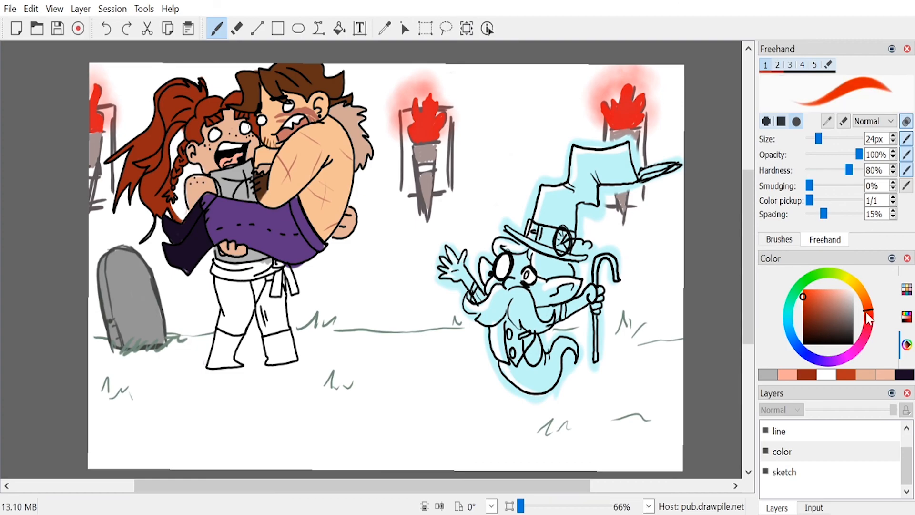
left_click(869, 315)
left_click(810, 310)
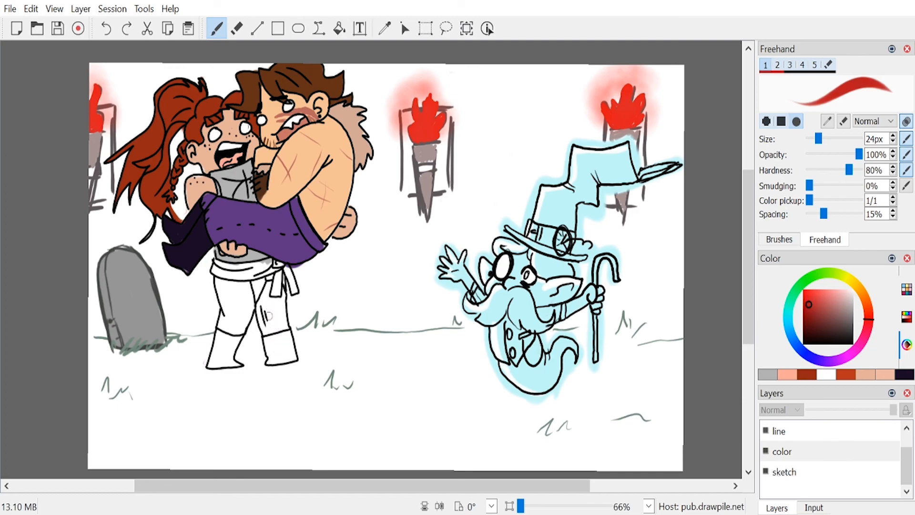
left_click_drag(241, 285, 247, 317)
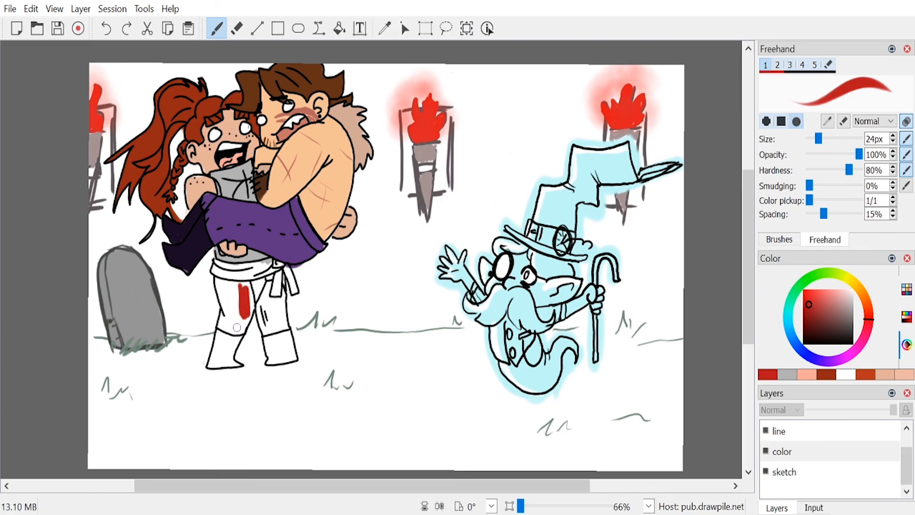
key("ctrl+z")
mouse_move(240, 276)
left_mouse_down()
mouse_move(215, 263)
mouse_move(278, 266)
mouse_move(266, 273)
mouse_move(263, 264)
mouse_move(241, 267)
mouse_move(272, 260)
mouse_move(280, 266)
mouse_move(276, 293)
mouse_move(279, 272)
mouse_move(291, 281)
mouse_move(288, 267)
mouse_move(293, 290)
left_mouse_up()
Step: Mix a muted navy blue and paint the woman's front trouser leg at 24 px
left_click(808, 355)
mouse_move(818, 334)
left_mouse_down()
mouse_move(815, 318)
mouse_move(824, 317)
left_mouse_up()
mouse_move(226, 294)
left_mouse_down()
mouse_move(222, 285)
mouse_move(228, 318)
mouse_move(224, 311)
mouse_move(240, 324)
mouse_move(254, 299)
mouse_move(242, 291)
mouse_move(261, 293)
mouse_move(257, 283)
mouse_move(219, 283)
mouse_move(236, 306)
left_mouse_up()
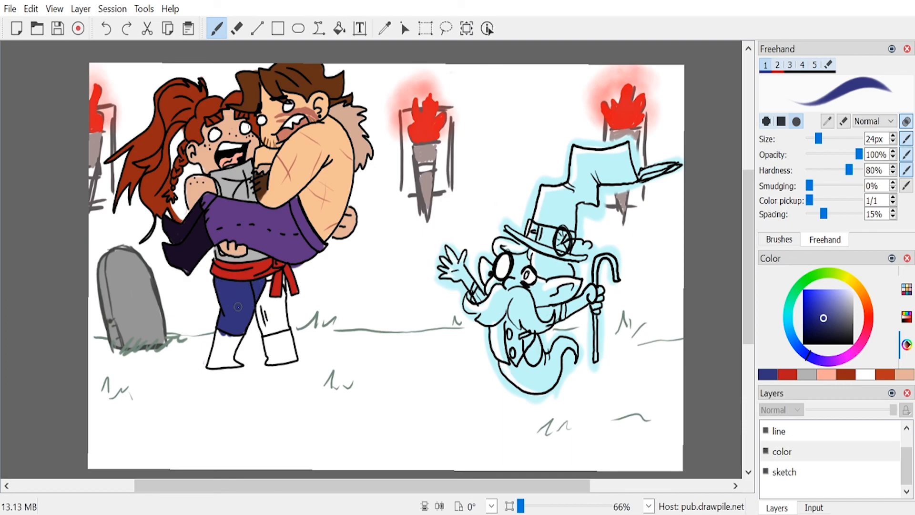
left_click_drag(283, 278, 284, 275)
Step: Test reddish tones on the woman's other trouser leg and paint it in a dark maroon at 24 px
left_click(869, 314)
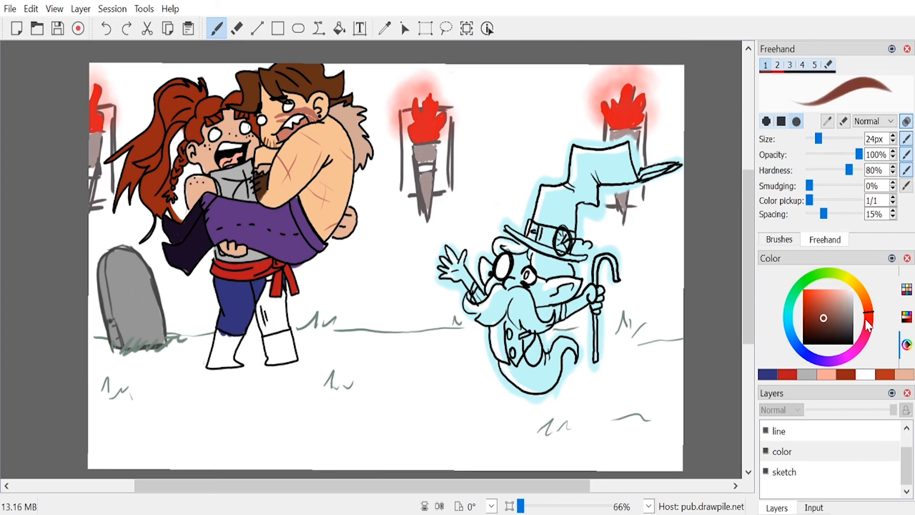
left_click_drag(817, 310, 805, 307)
left_click_drag(867, 315, 867, 326)
left_click_drag(805, 309, 805, 313)
left_click(817, 320)
mouse_move(272, 322)
left_mouse_down()
mouse_move(264, 309)
mouse_move(266, 319)
left_mouse_up()
left_click(811, 320)
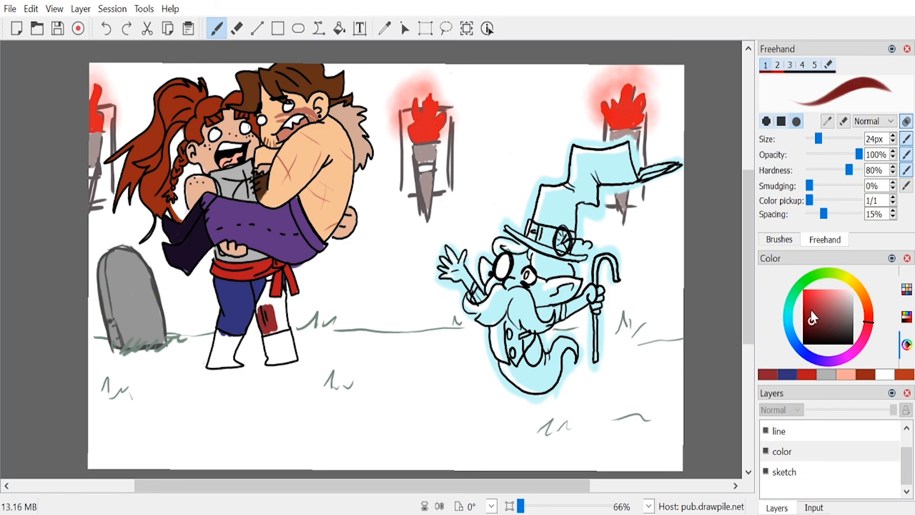
left_click(805, 316)
mouse_move(269, 329)
left_mouse_down()
mouse_move(265, 305)
mouse_move(270, 318)
mouse_move(260, 315)
mouse_move(274, 335)
mouse_move(285, 334)
mouse_move(282, 324)
left_mouse_up()
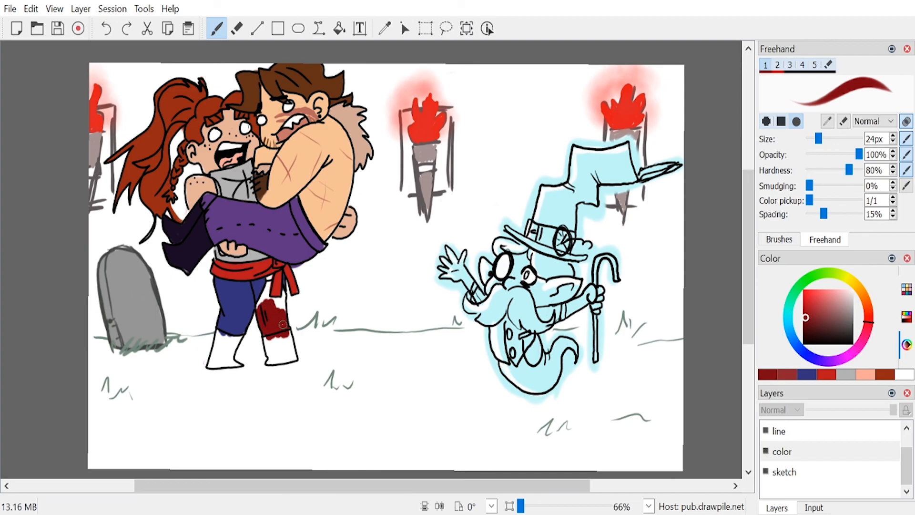
left_click_drag(870, 327, 867, 330)
mouse_move(266, 319)
left_mouse_down()
mouse_move(280, 306)
mouse_move(265, 305)
mouse_move(259, 320)
mouse_move(269, 283)
mouse_move(274, 308)
mouse_move(283, 302)
mouse_move(270, 280)
left_mouse_up()
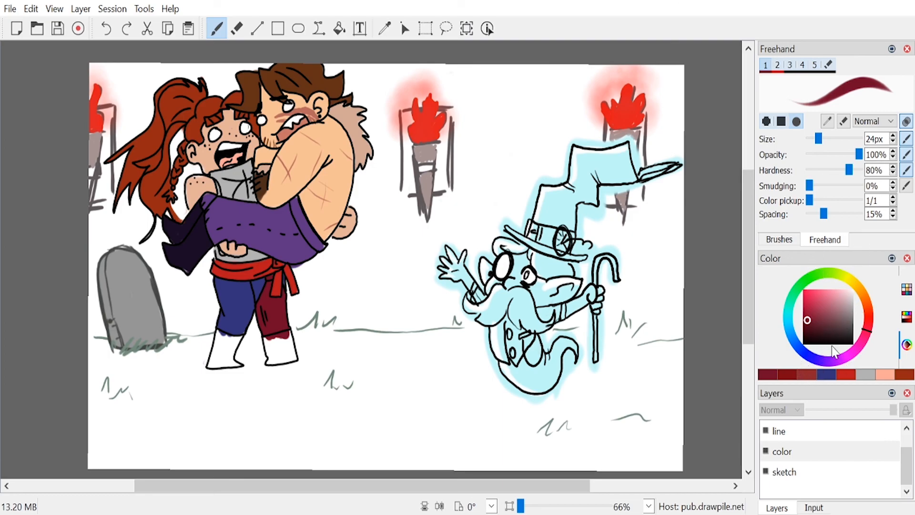
Step: Mix a muted reddish brown, paint both of the woman's boots at 24 px, and save the drawing
left_click_drag(852, 314, 863, 305)
mouse_move(866, 307)
left_mouse_down()
mouse_move(870, 315)
mouse_move(822, 309)
mouse_move(831, 317)
left_mouse_up()
mouse_move(266, 344)
left_mouse_down()
mouse_move(270, 351)
mouse_move(266, 337)
mouse_move(288, 334)
mouse_move(292, 361)
mouse_move(271, 360)
mouse_move(273, 344)
mouse_move(284, 353)
left_mouse_up()
mouse_move(223, 336)
left_mouse_down()
mouse_move(243, 337)
mouse_move(228, 363)
mouse_move(222, 352)
mouse_move(212, 363)
mouse_move(255, 368)
left_mouse_up()
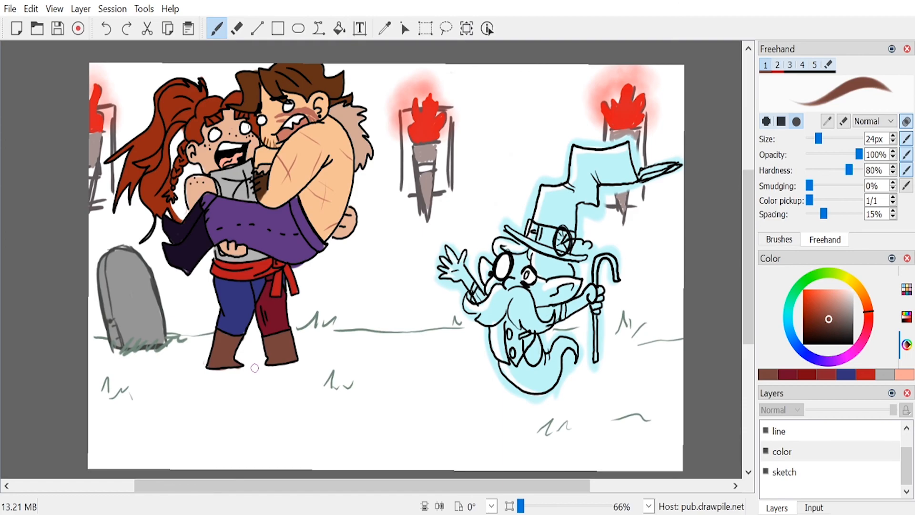
scroll(255, 367, "down", 3)
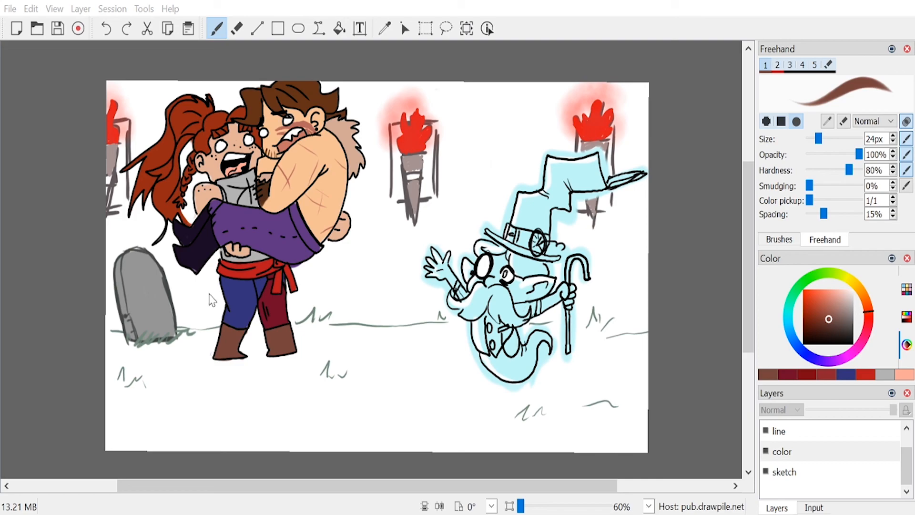
key("ctrl+s")
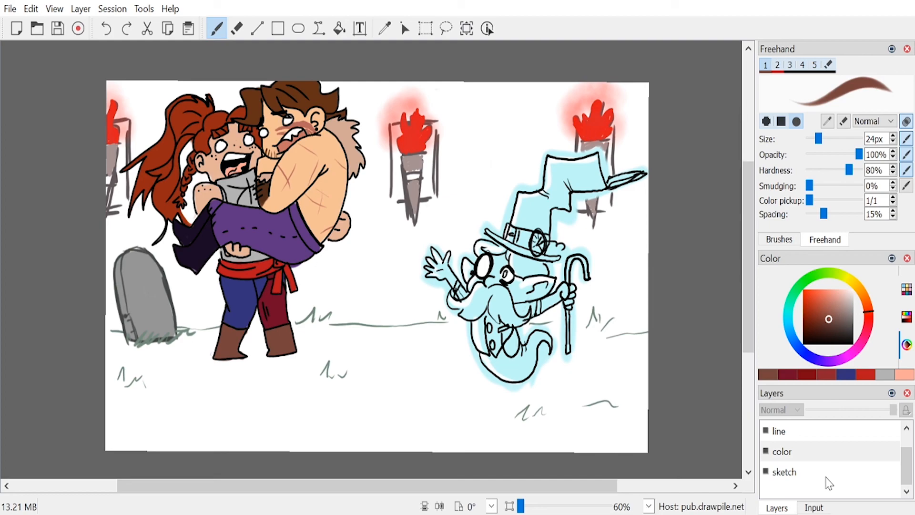
Step: On the sketch layer, handwrite "YOUR NAME BRO" in black on the gravestone and save the drawing
left_click(808, 472)
left_click_drag(825, 349, 804, 347)
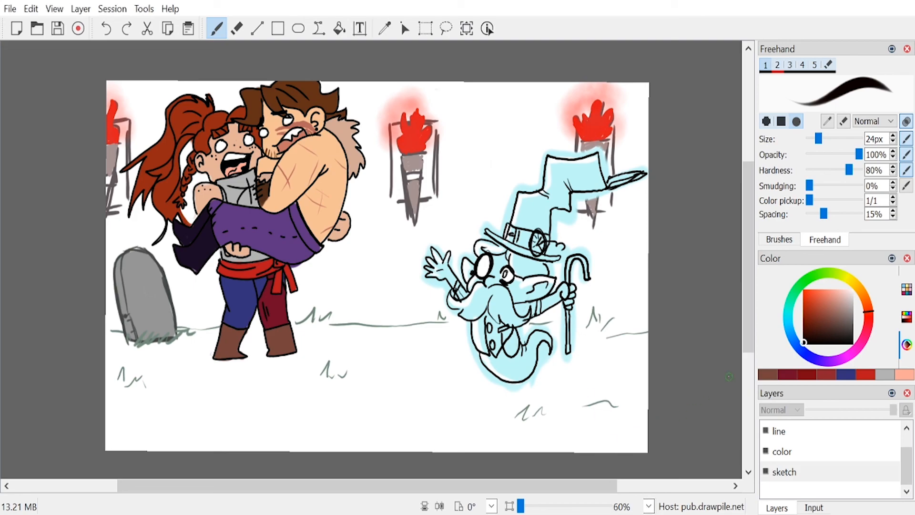
mouse_move(744, 334)
left_mouse_down()
mouse_move(748, 346)
mouse_move(746, 323)
left_mouse_up()
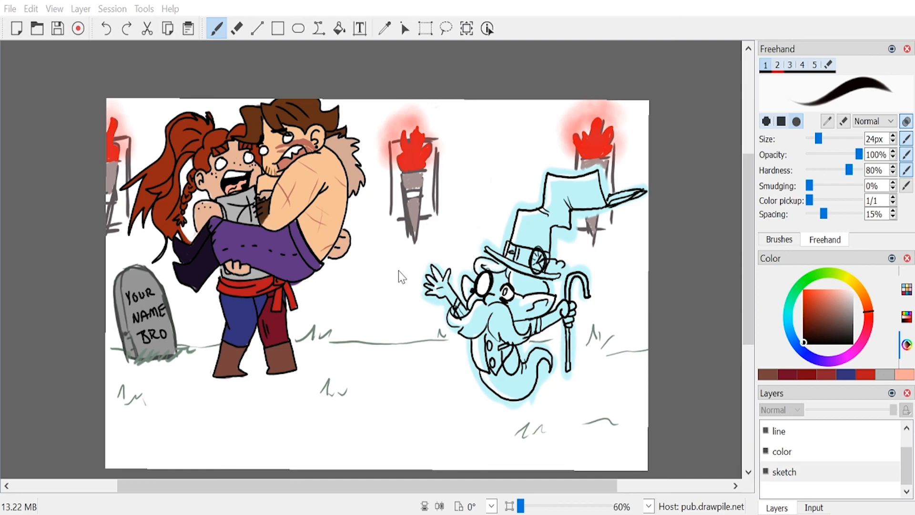
key("ctrl+s")
left_click_drag(745, 324, 746, 340)
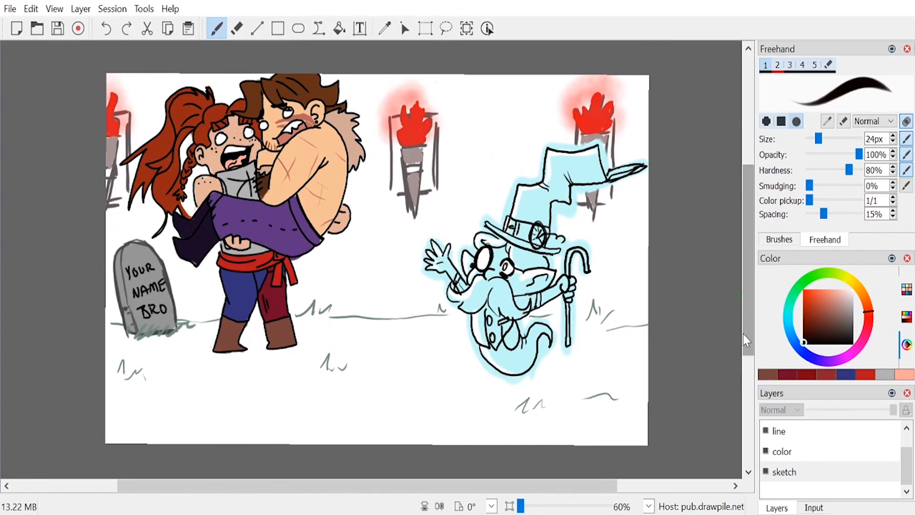